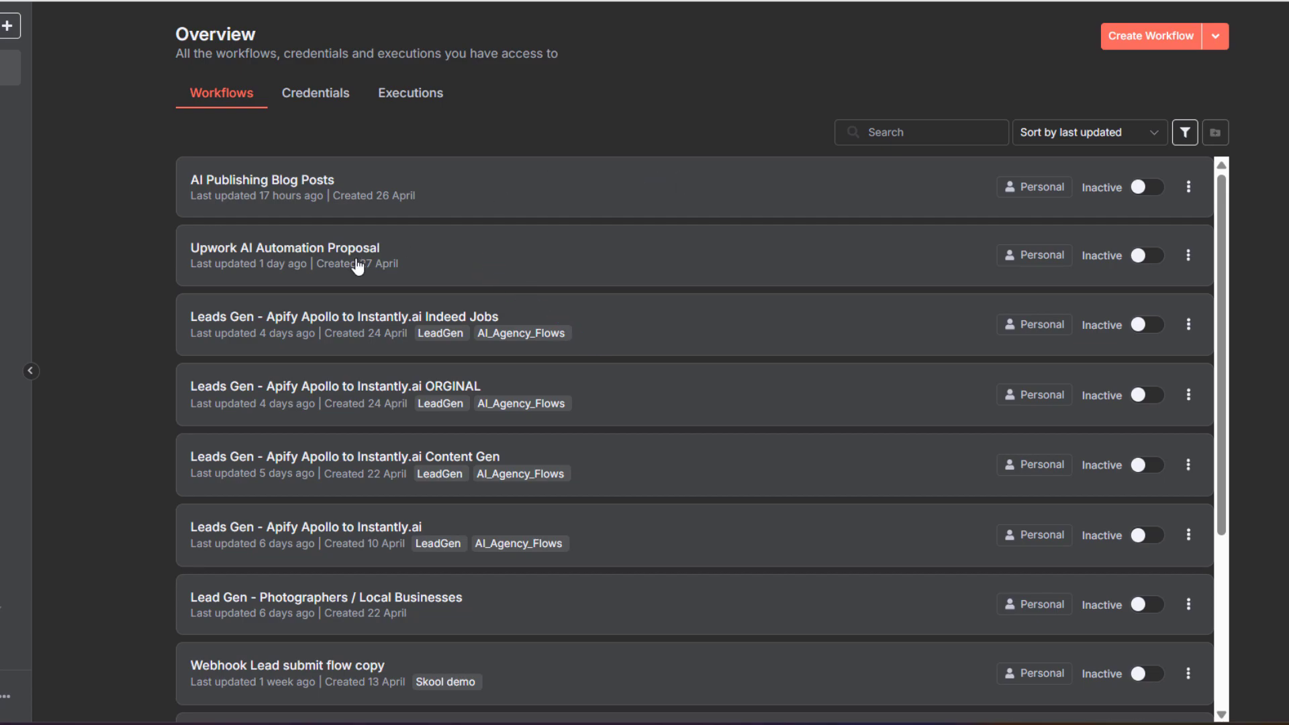
# Open the 'Upwork AI Automation Proposal' workflow from the Workflows list
pyautogui.click(319, 256)
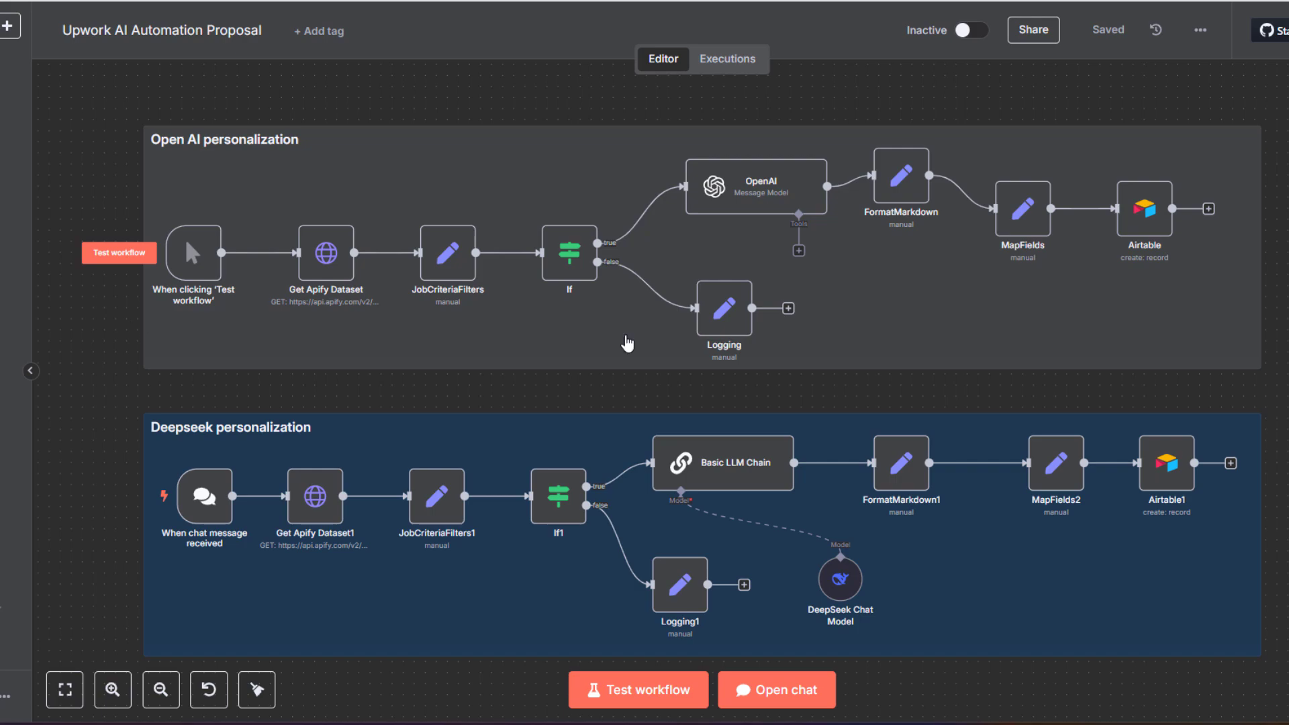
pyautogui.moveTo(838, 588)
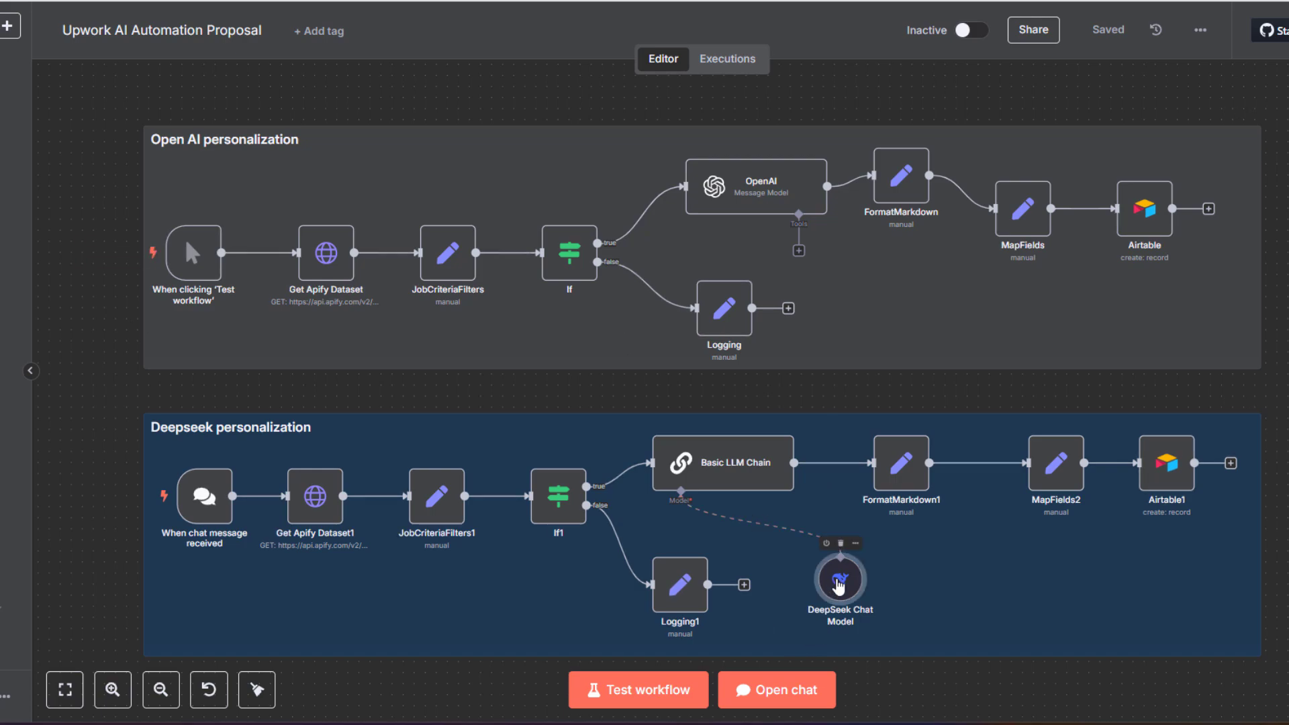
# Check that the DeepSeek Chat Model node uses deepseek-reasoner, then return to the canvas
pyautogui.doubleClick(838, 587)
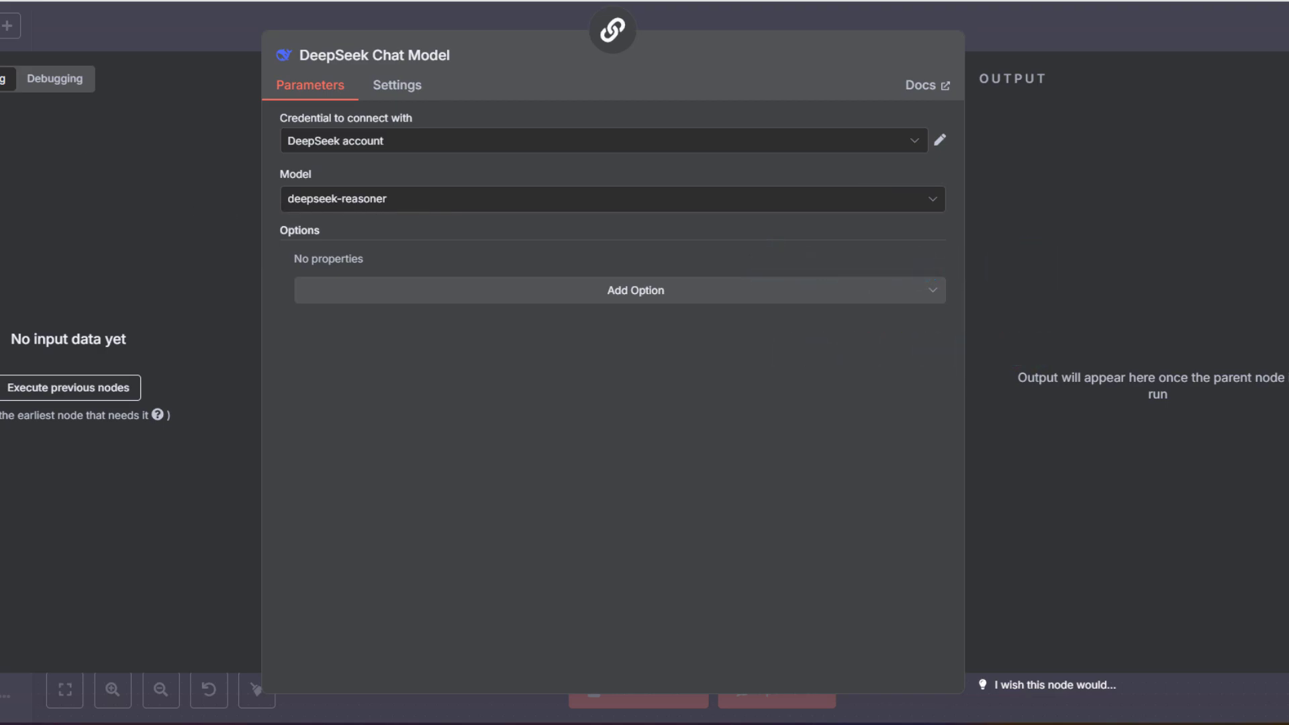
pyautogui.press('Escape')
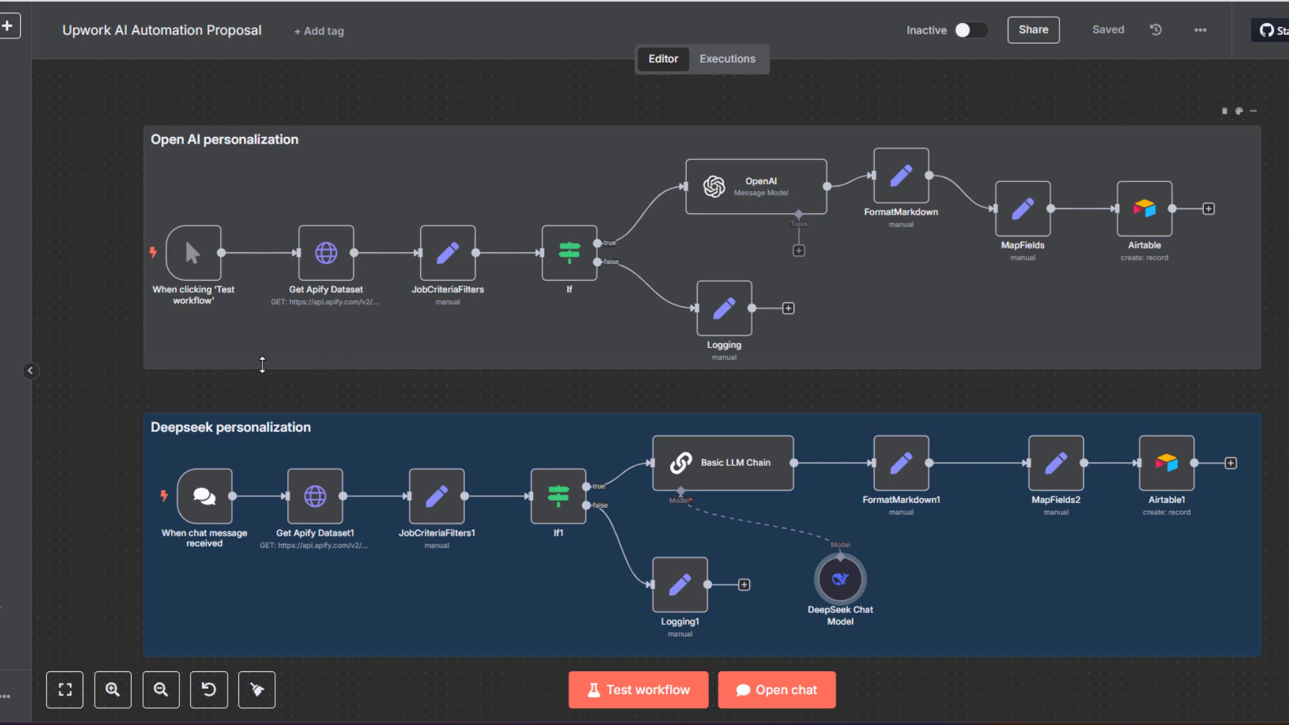
pyautogui.moveTo(206, 354)
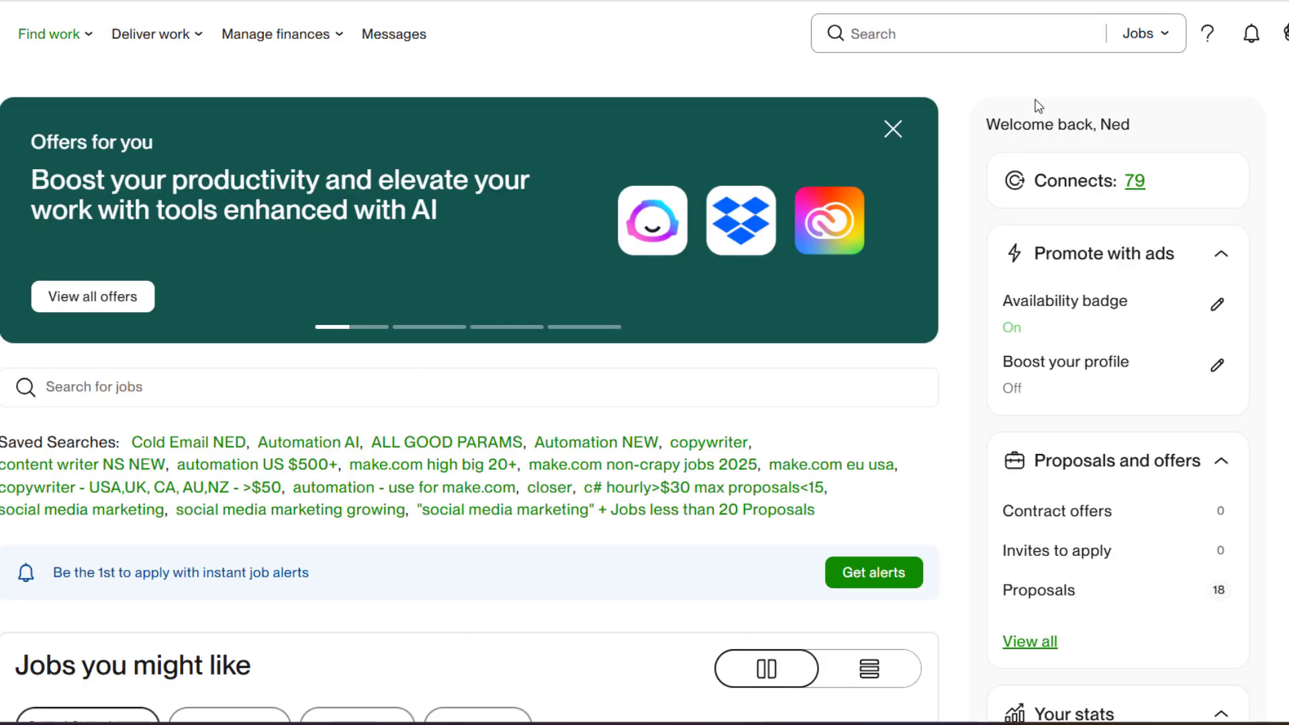
pyautogui.scroll(-3, 470, 363)
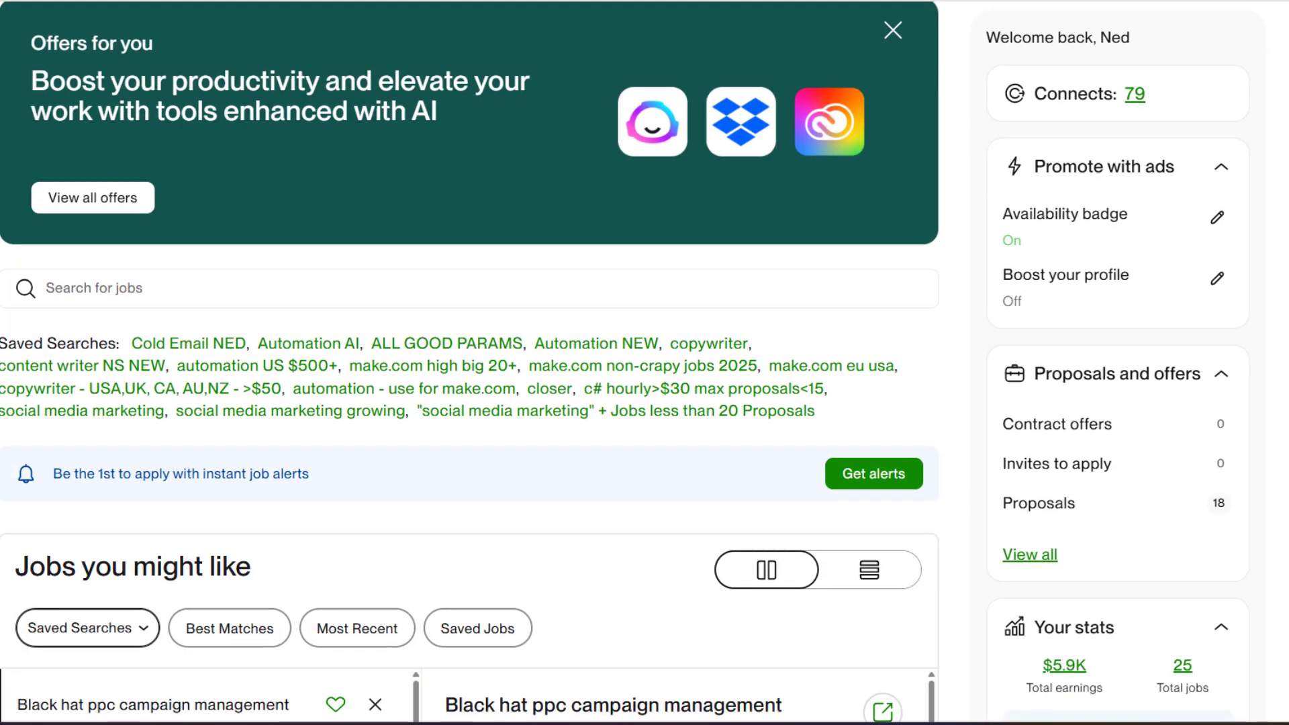
pyautogui.scroll(3, 470, 362)
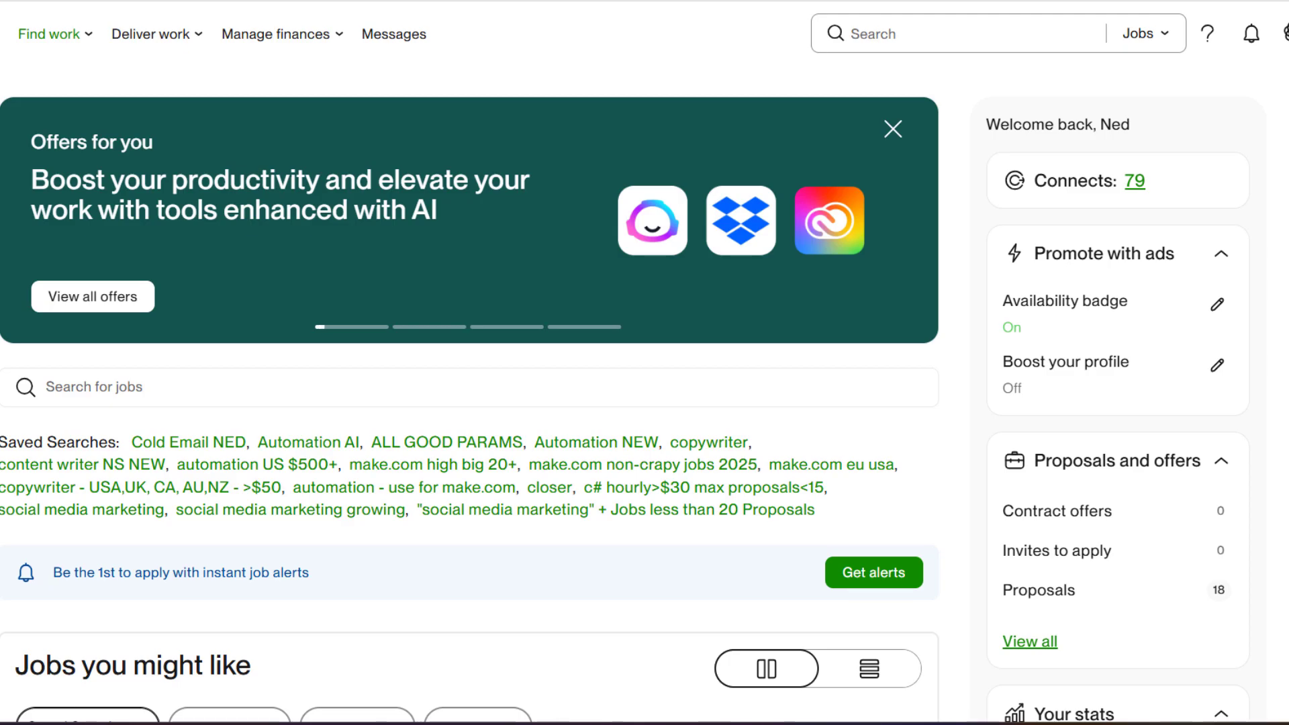
pyautogui.scroll(-3, 592, 346)
pyautogui.scroll(-5, 584, 341)
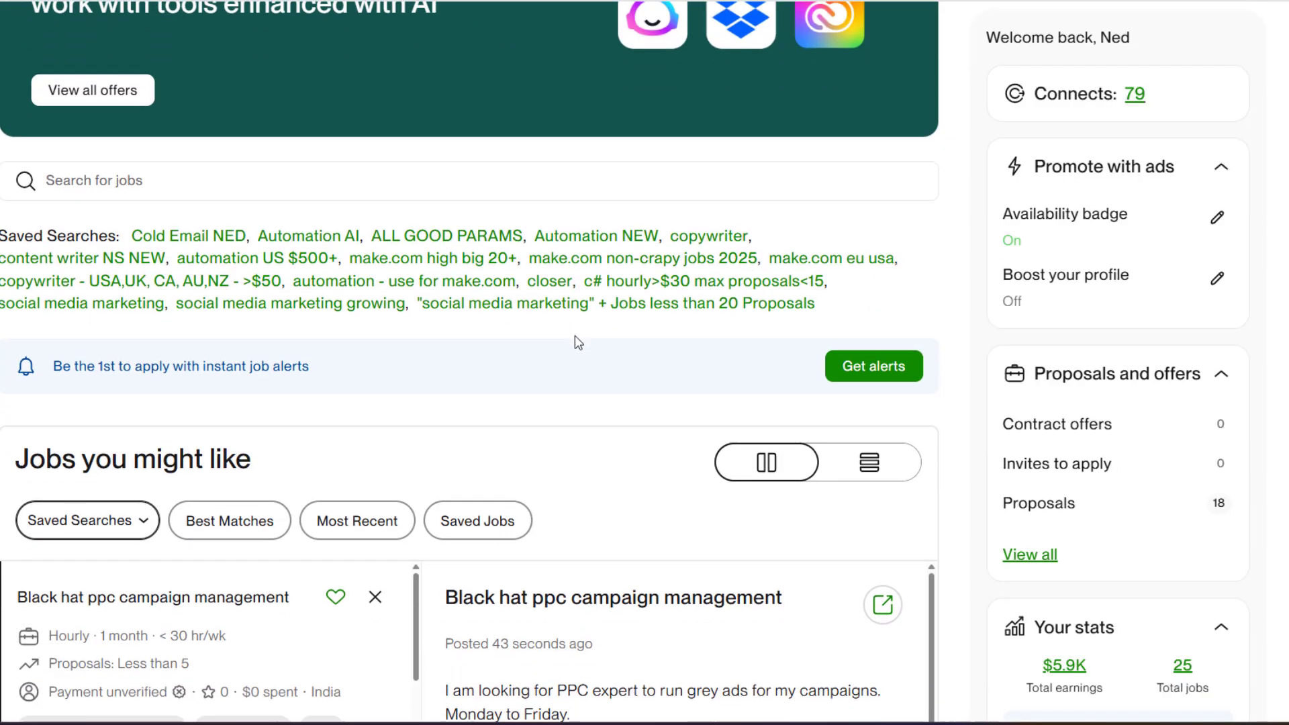
pyautogui.scroll(2, 575, 340)
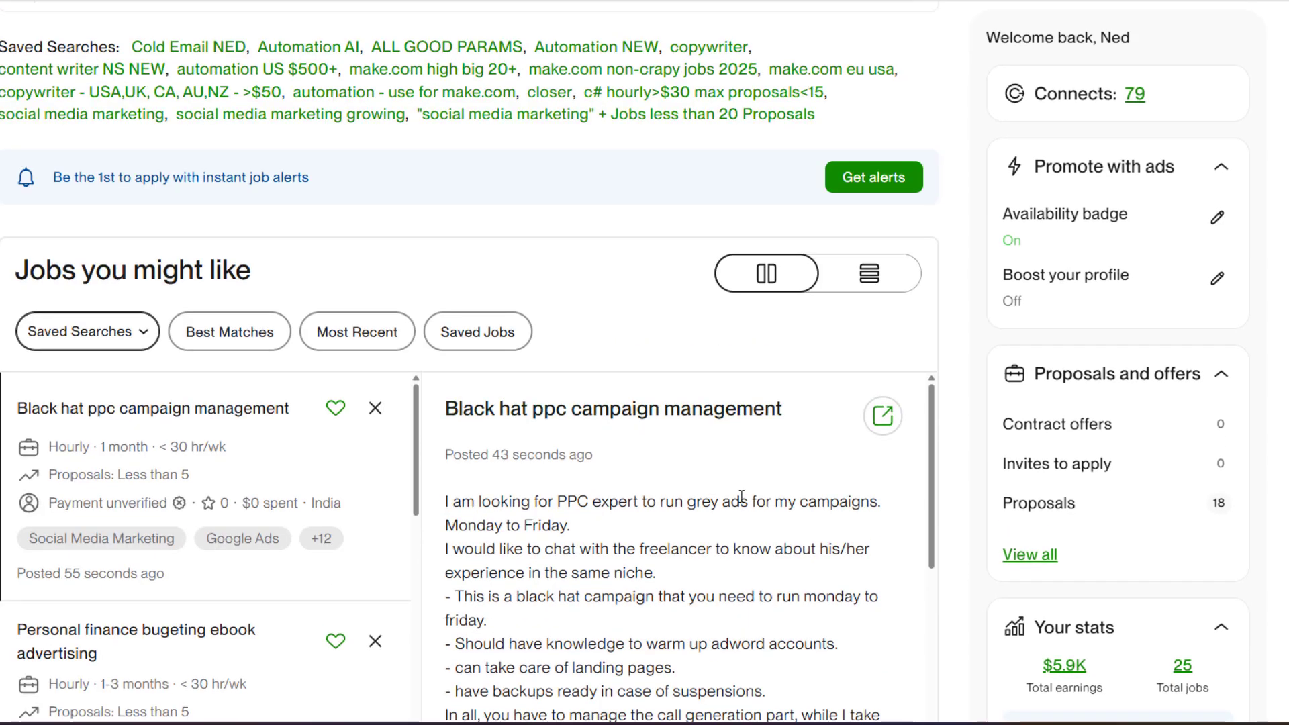
pyautogui.scroll(-2, 722, 473)
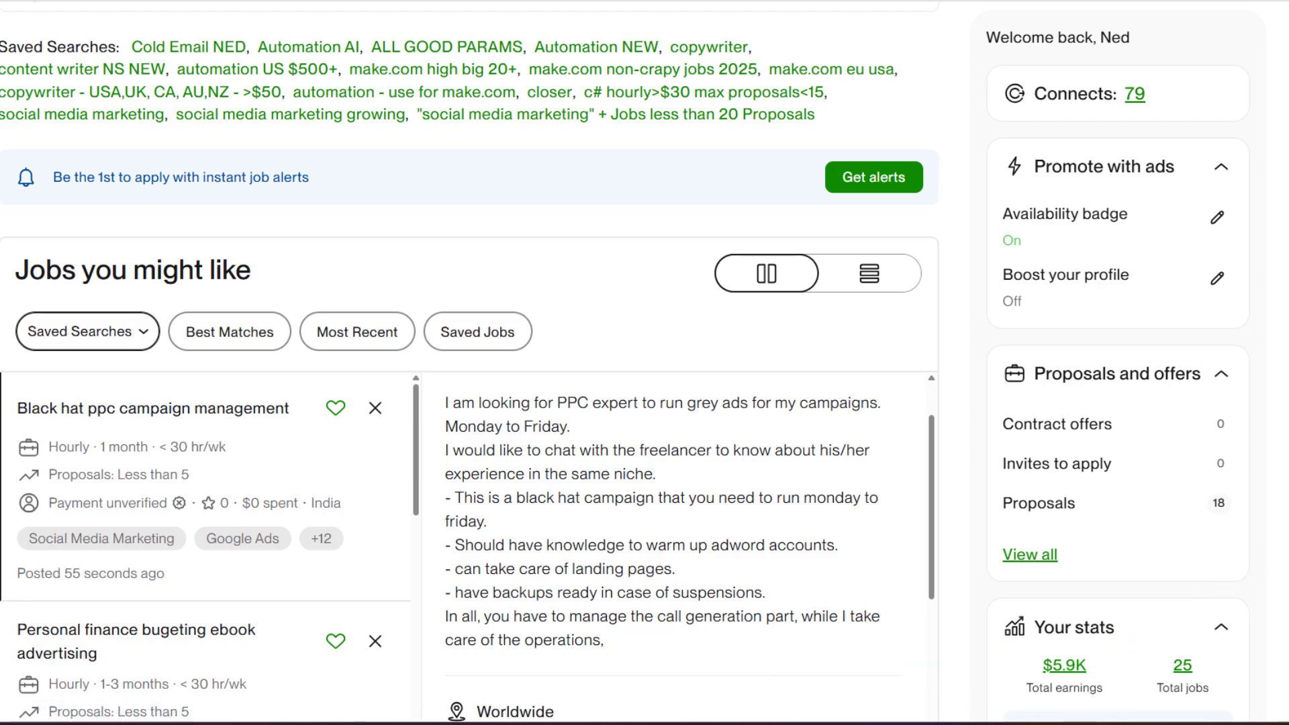
pyautogui.scroll(-1, 645, 363)
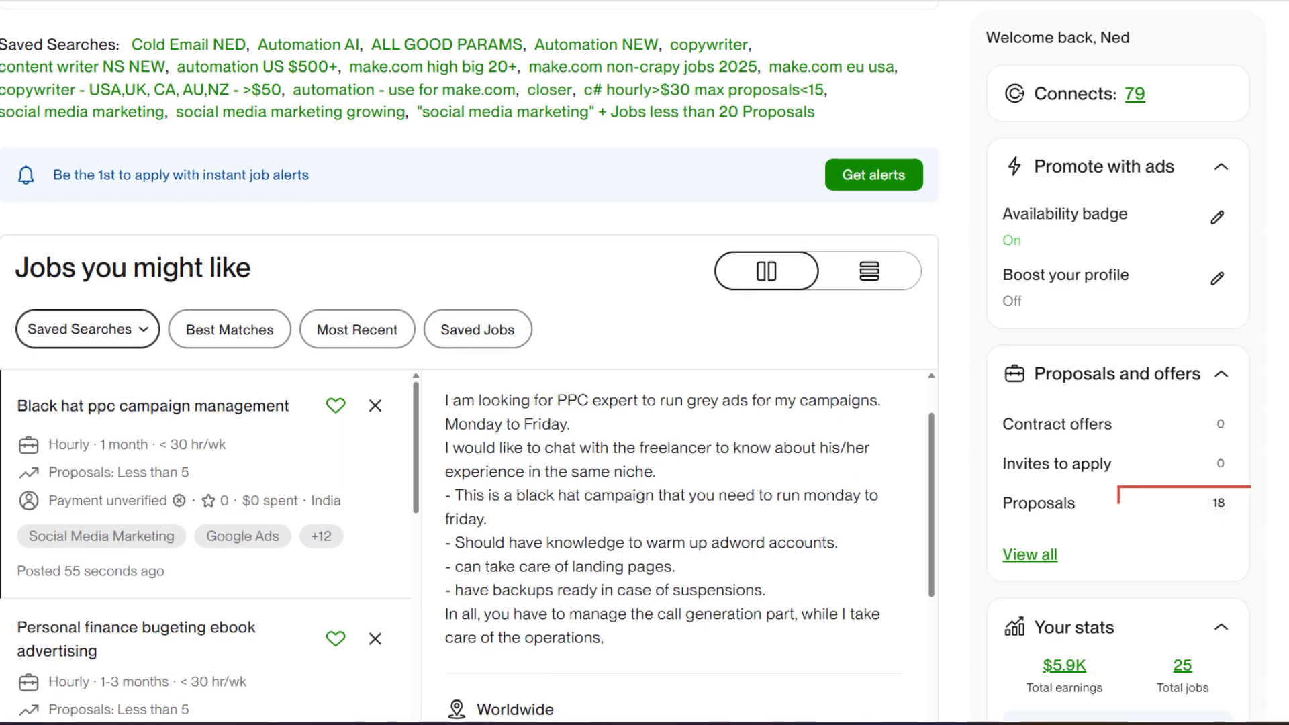
pyautogui.scroll(5, 644, 362)
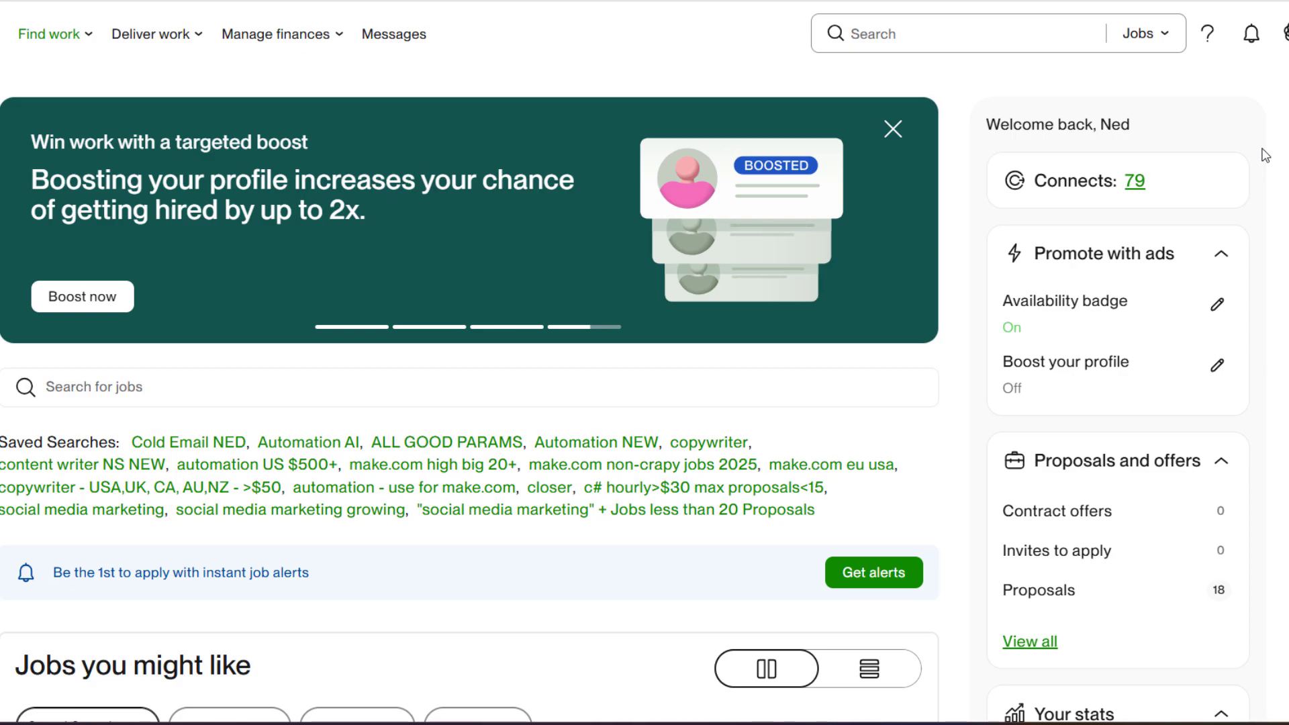
pyautogui.scroll(-3, 1265, 155)
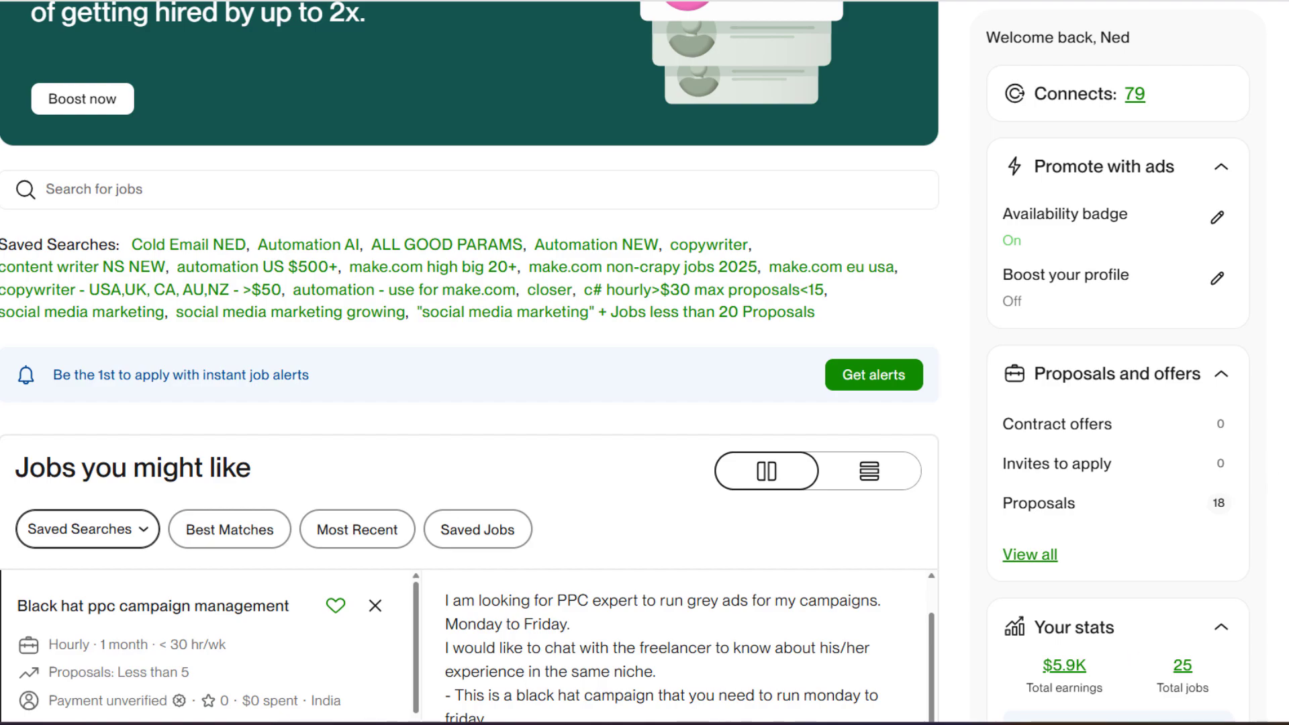
pyautogui.scroll(3, 1246, 481)
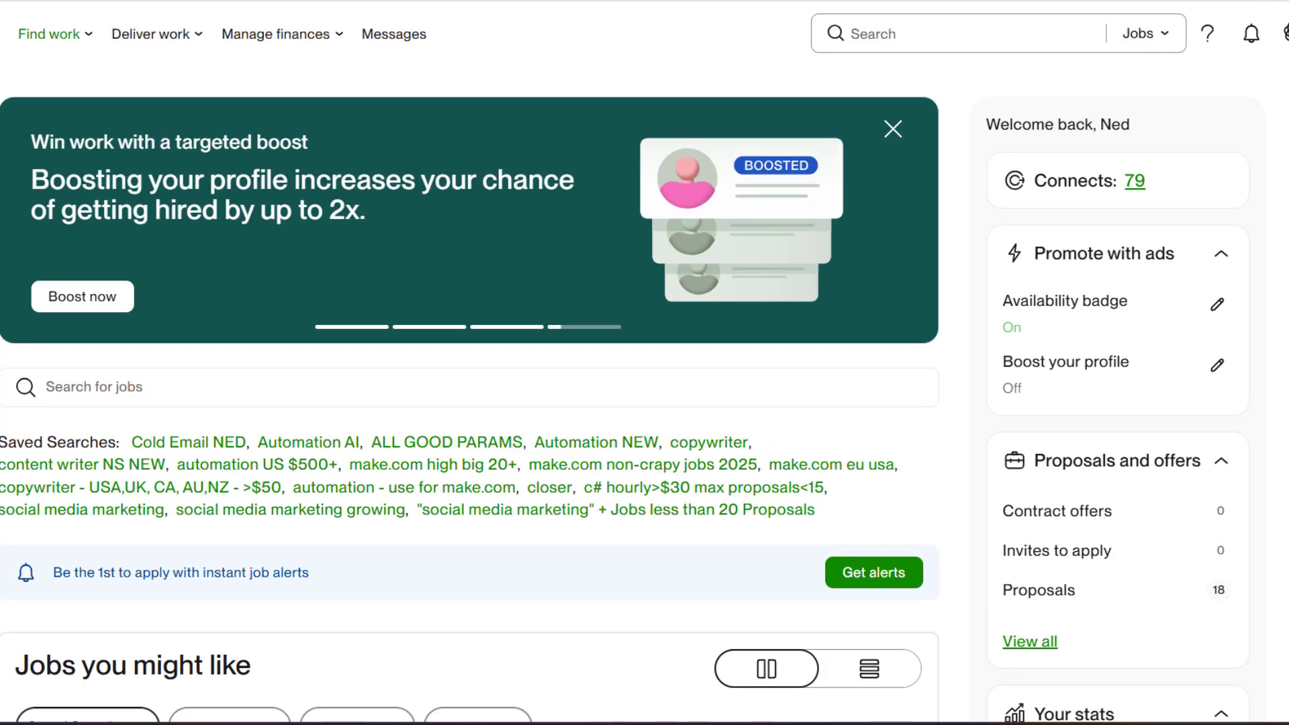
pyautogui.scroll(-3, 644, 362)
pyautogui.scroll(3, 645, 363)
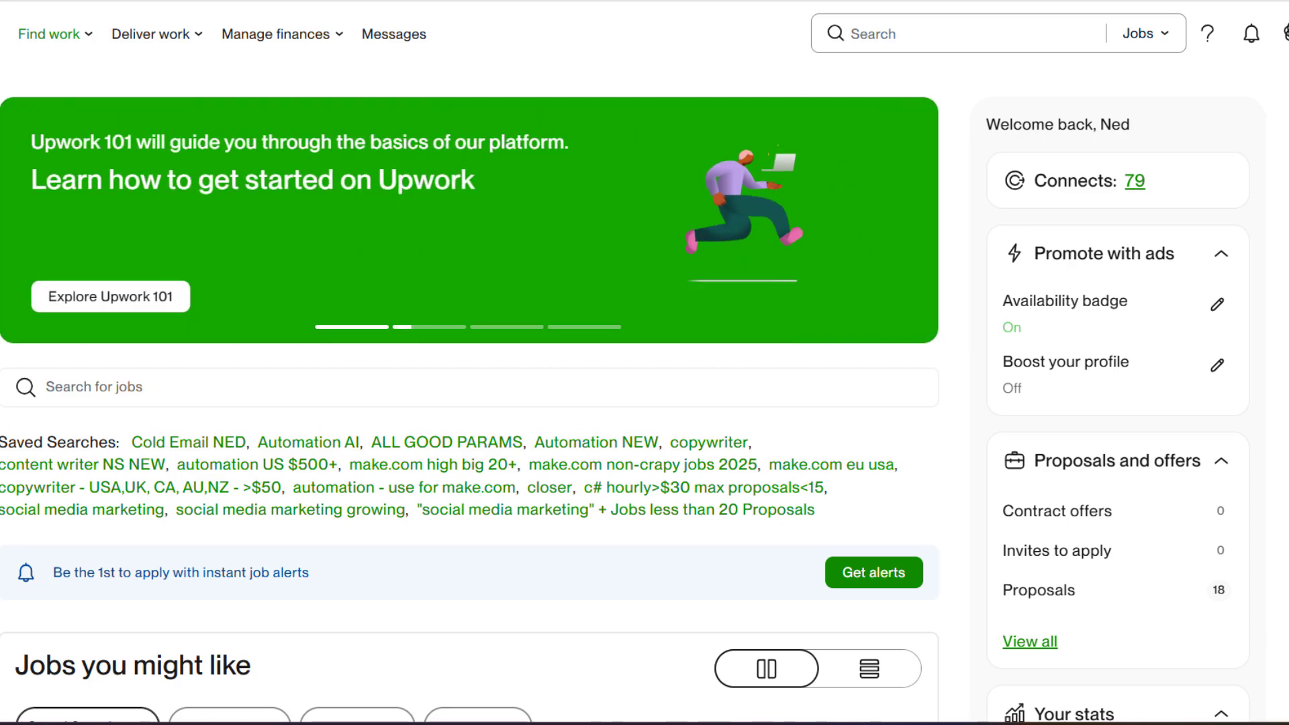
# Search Upwork jobs for 'make.com'
pyautogui.click(902, 31)
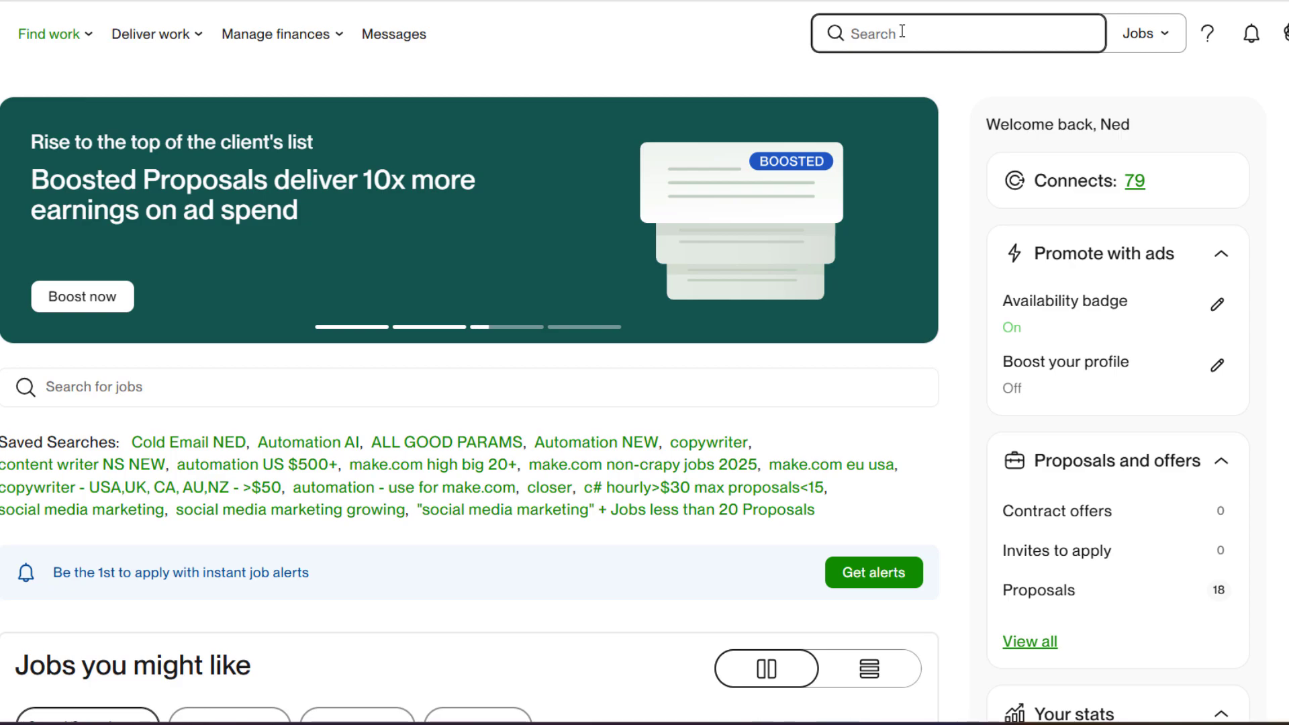
pyautogui.write('make.com')
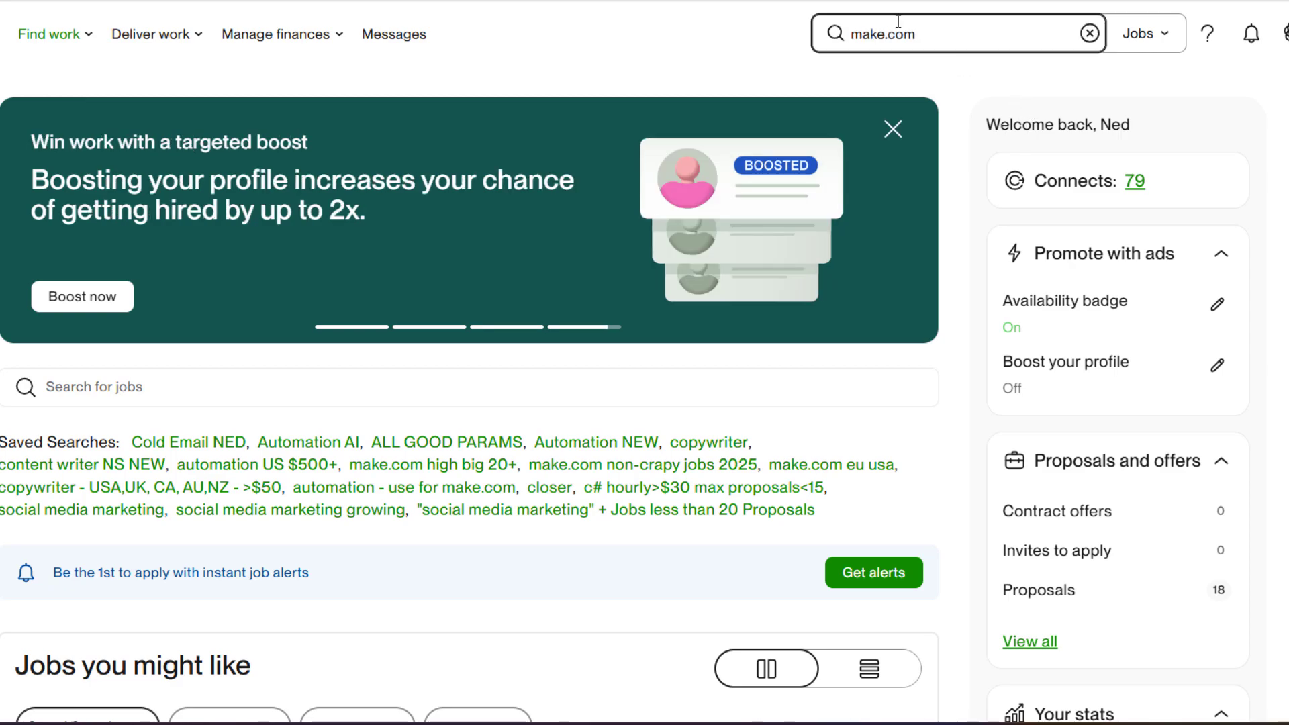
pyautogui.press('Return')
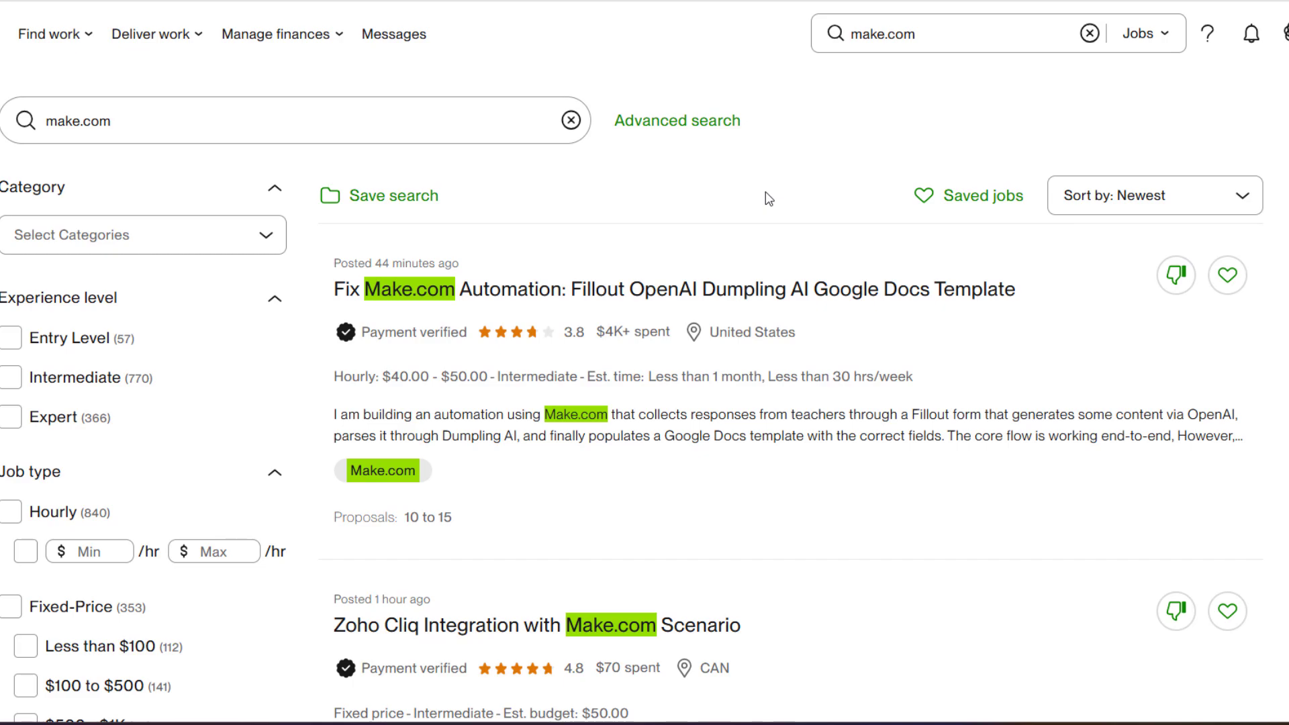
# Scroll to the bottom of the make.com results and open the Jobs Per Page dropdown
pyautogui.scroll(-1, 676, 368)
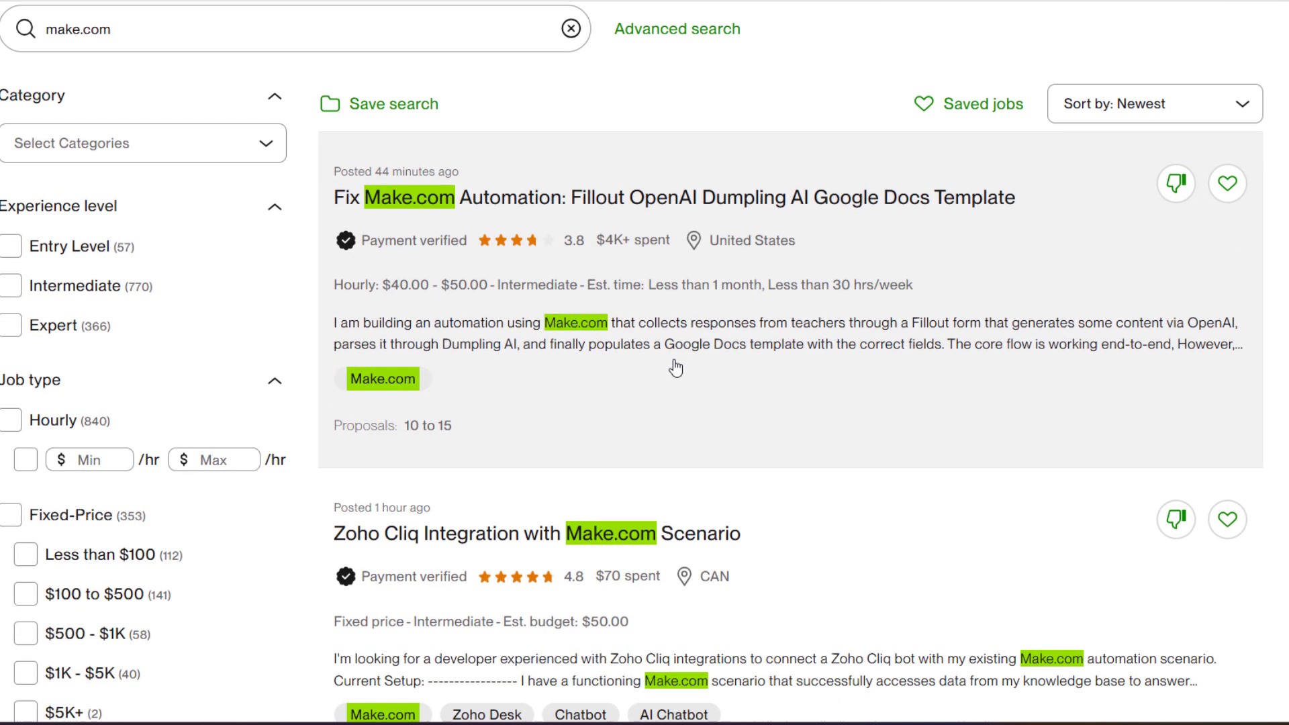
pyautogui.scroll(-3, 675, 368)
pyautogui.scroll(-2, 651, 405)
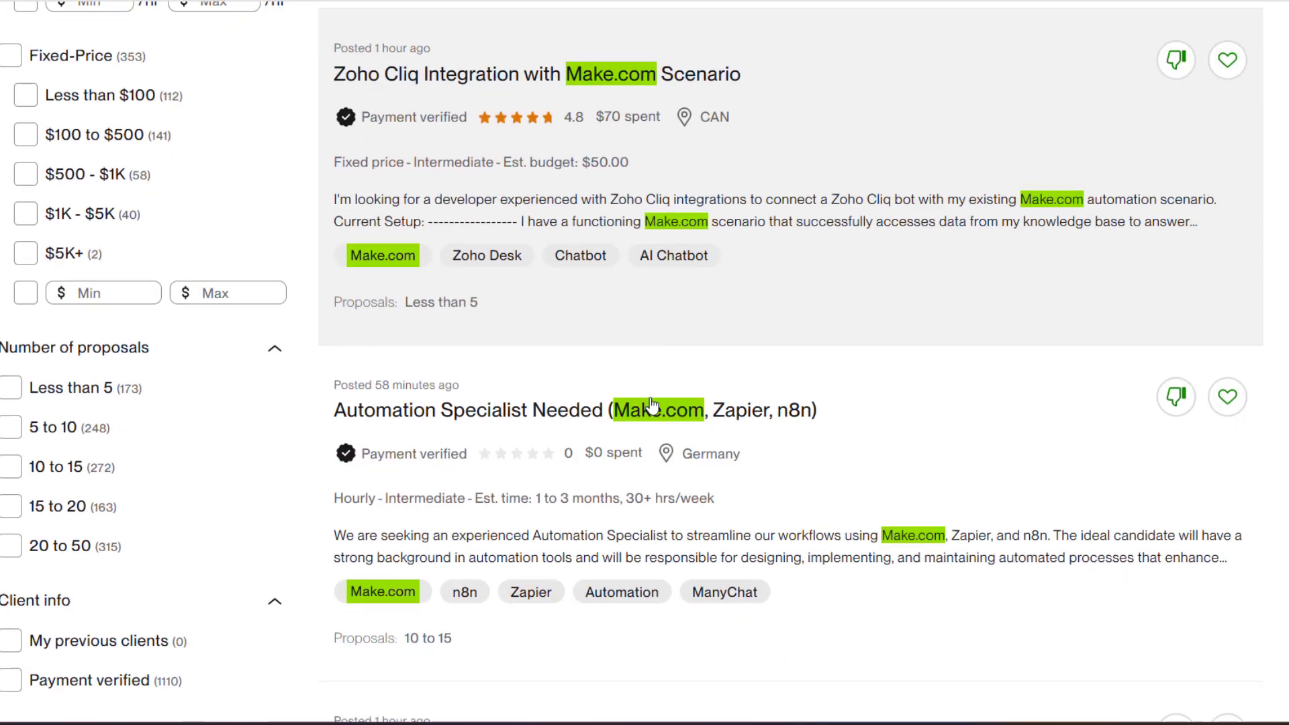
pyautogui.scroll(-3, 651, 405)
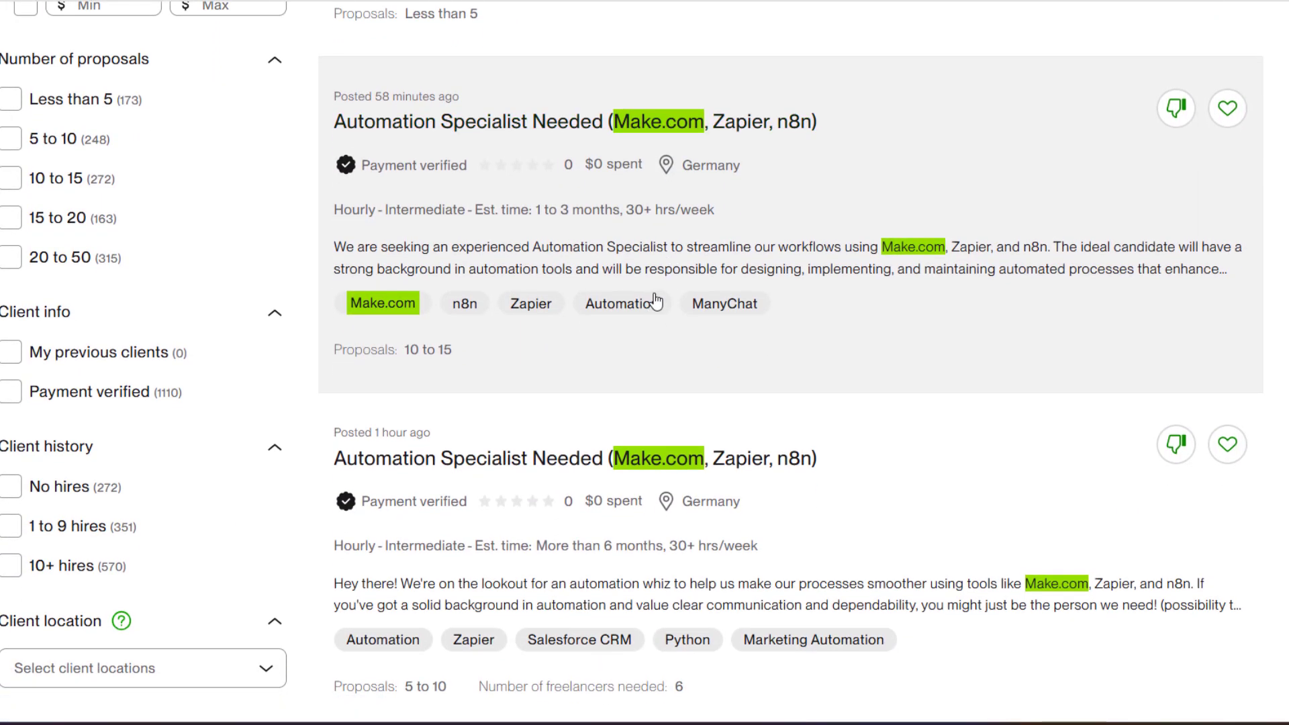
pyautogui.scroll(-4, 657, 302)
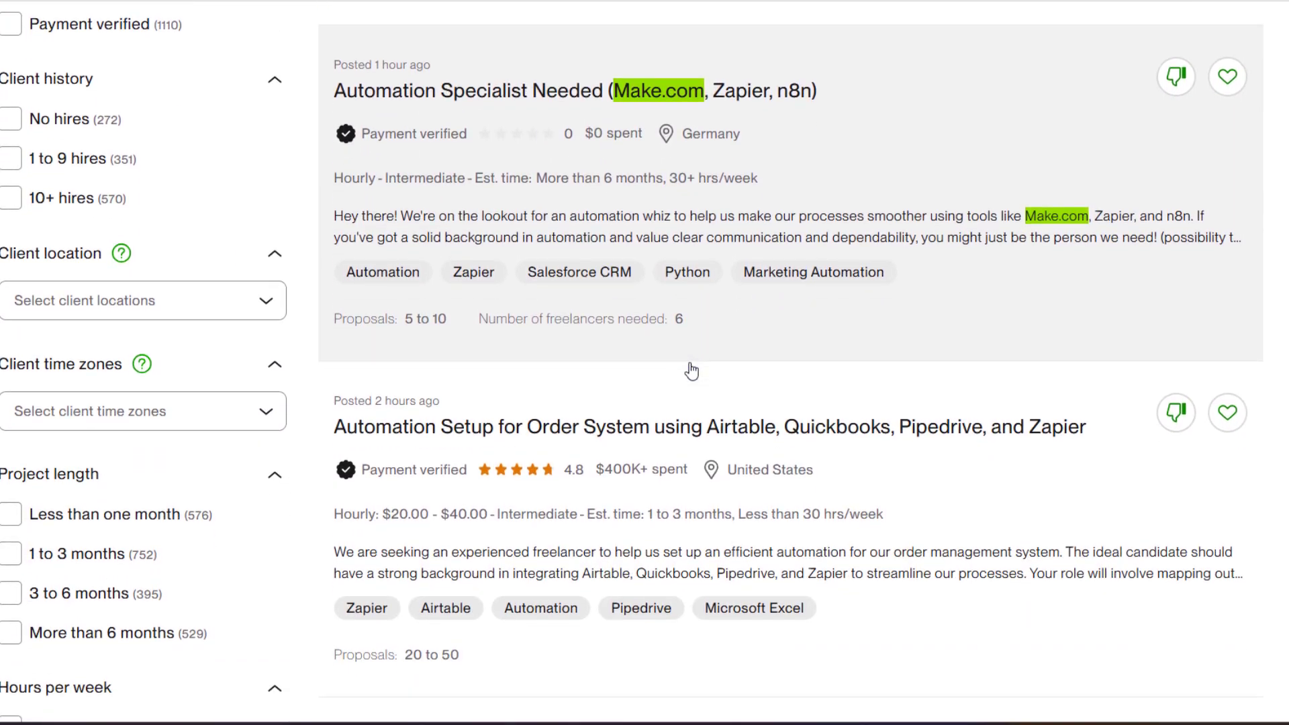
pyautogui.scroll(-1, 692, 370)
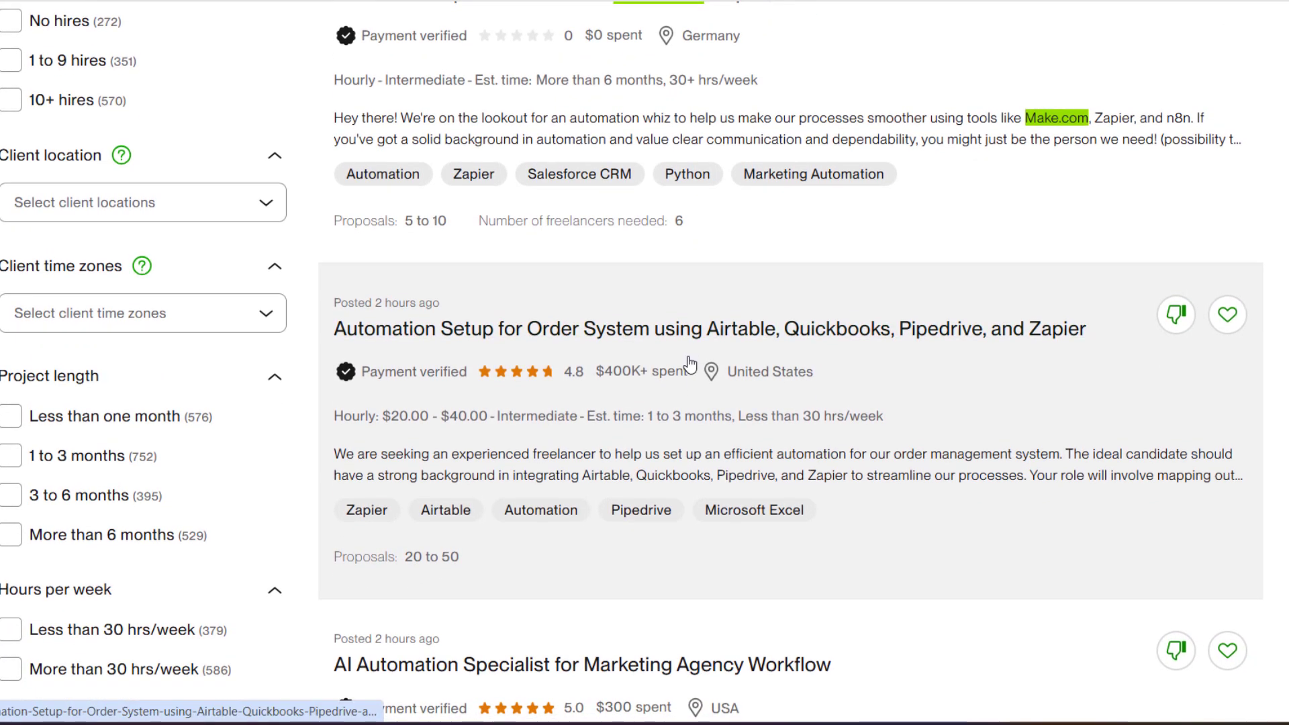
pyautogui.scroll(-2, 695, 356)
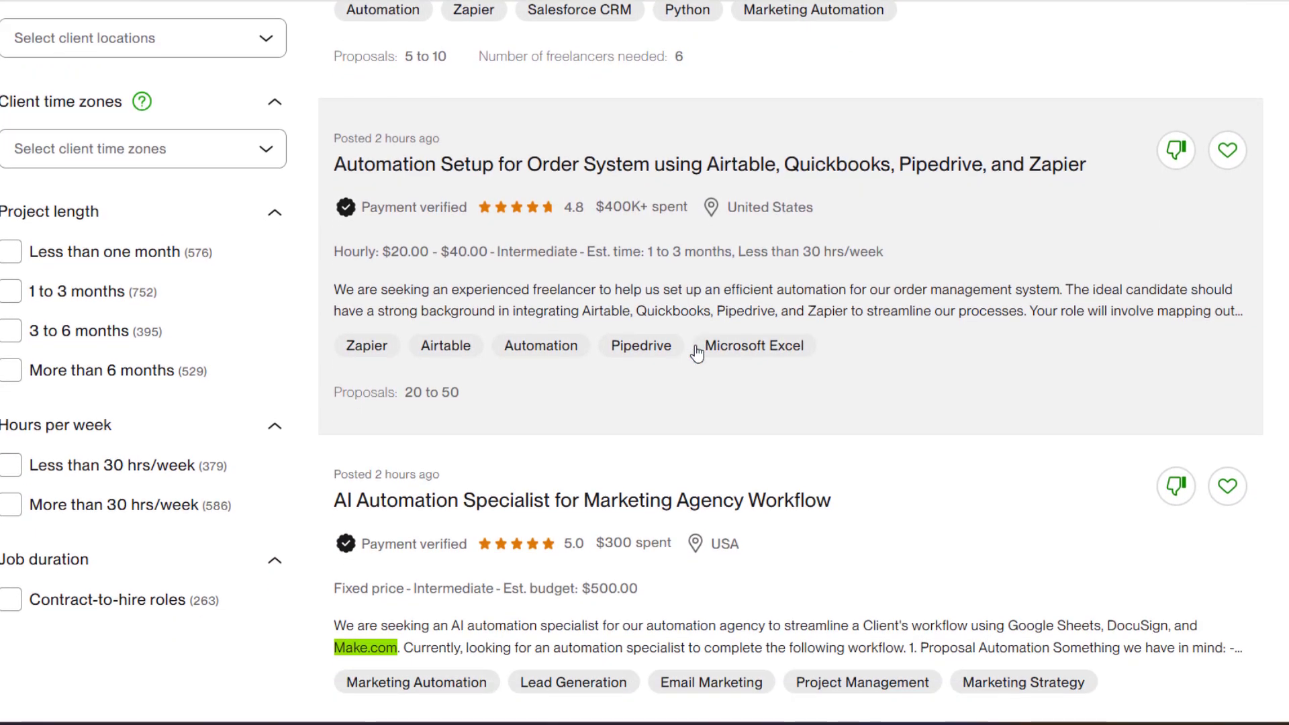
pyautogui.scroll(15, 726, 377)
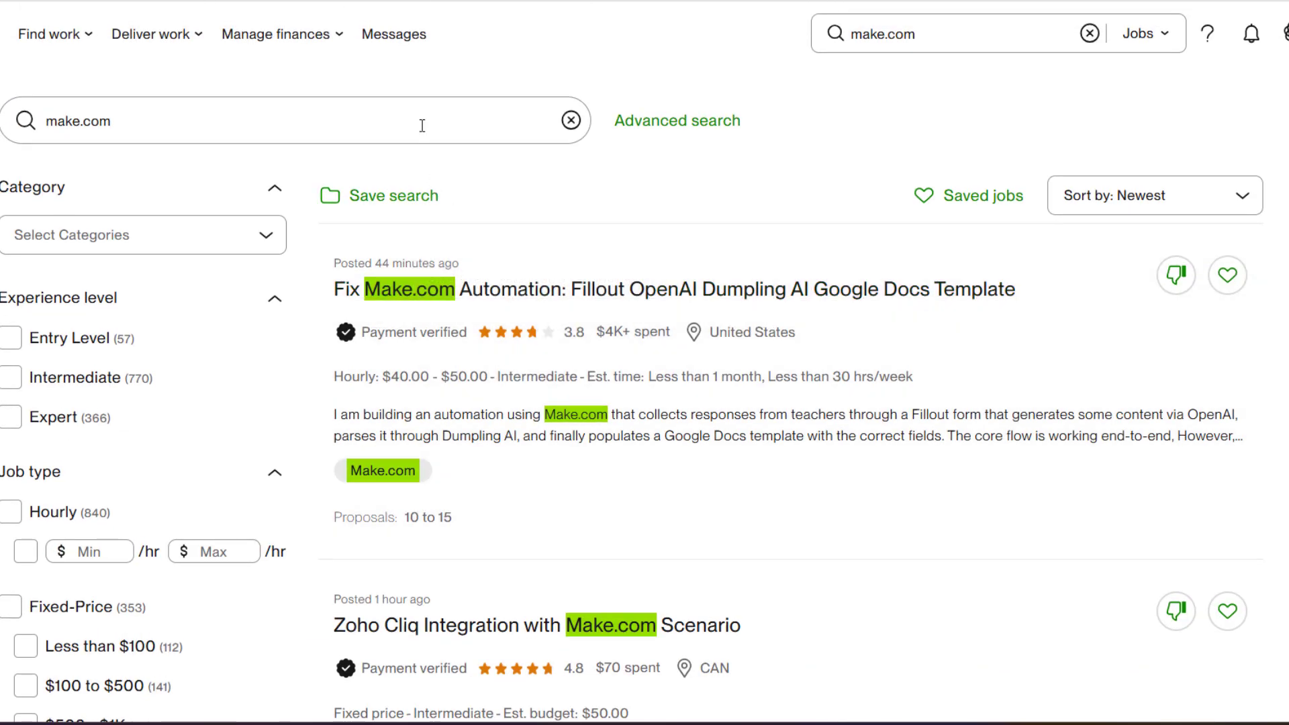
pyautogui.scroll(-20, 477, 195)
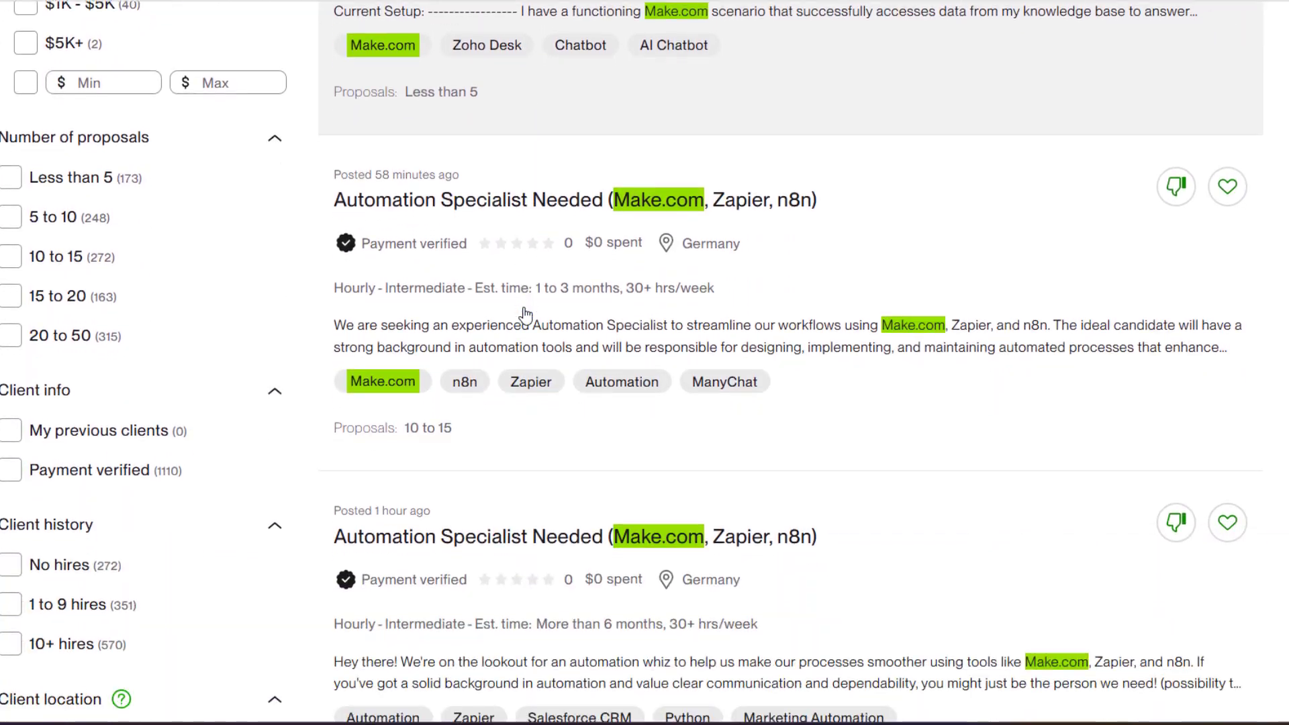
pyautogui.scroll(-20, 525, 314)
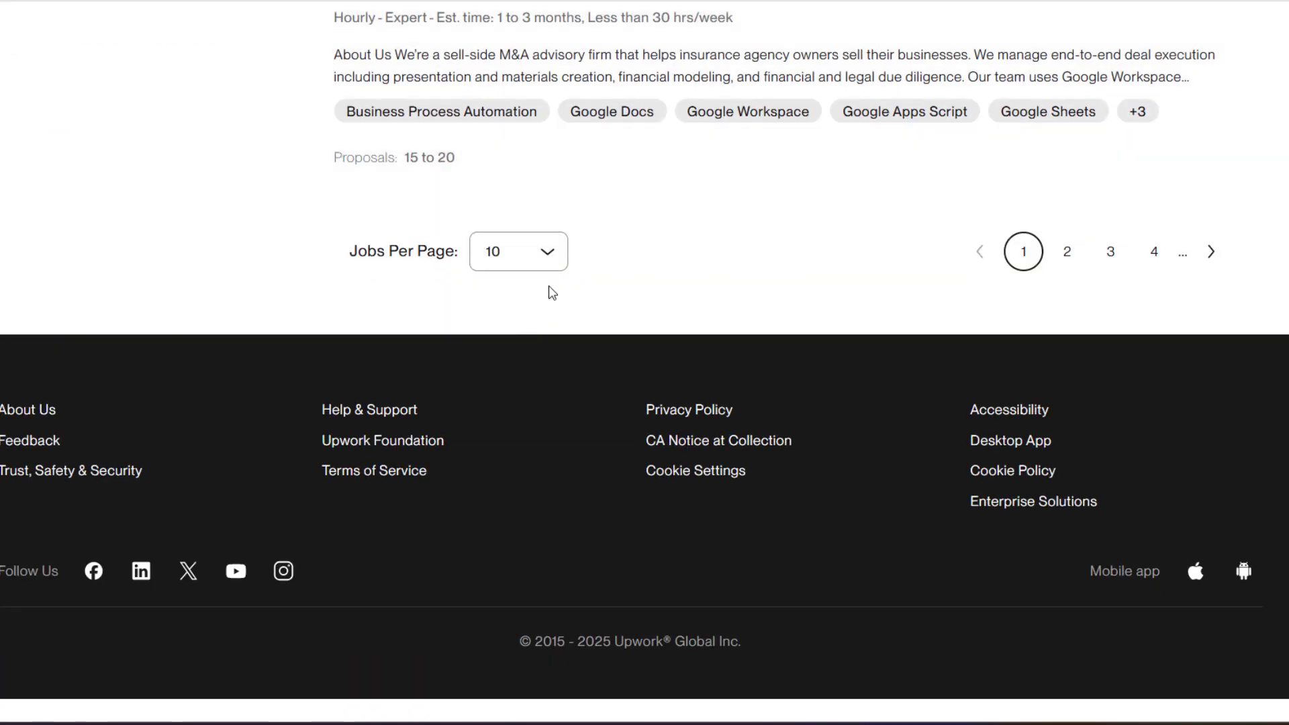
pyautogui.click(547, 254)
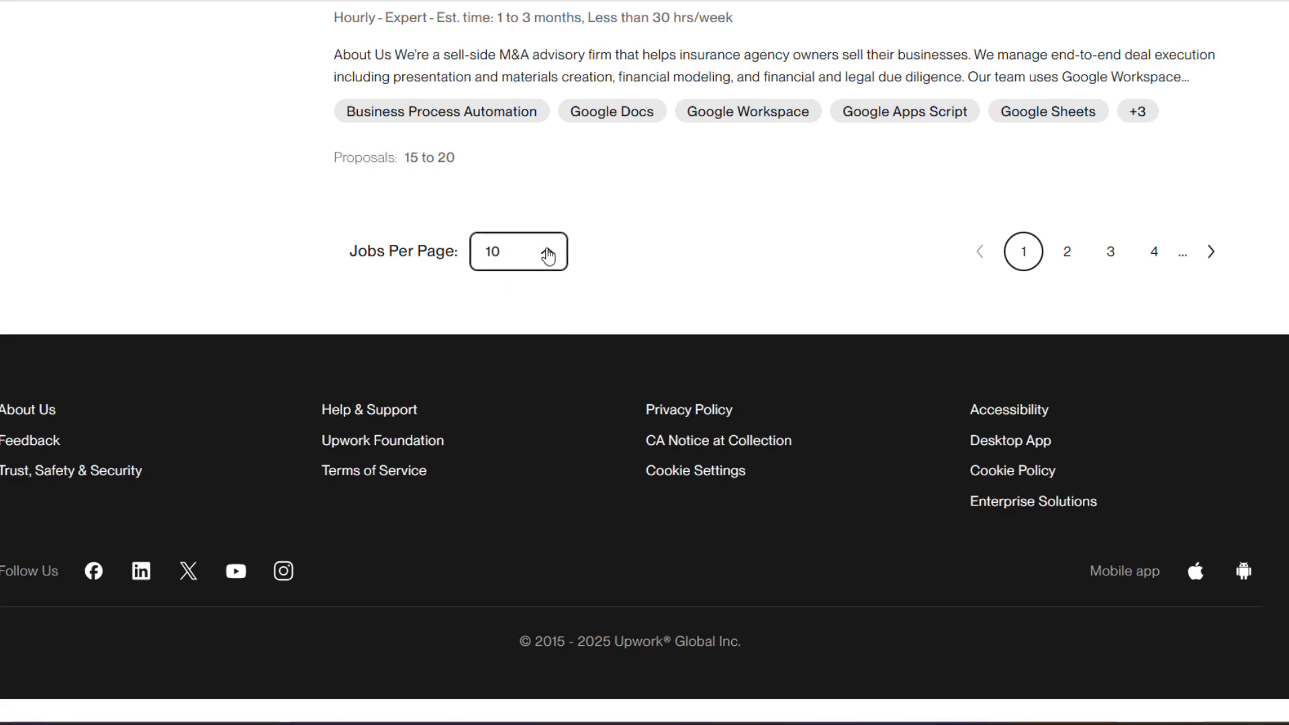
pyautogui.click(530, 373)
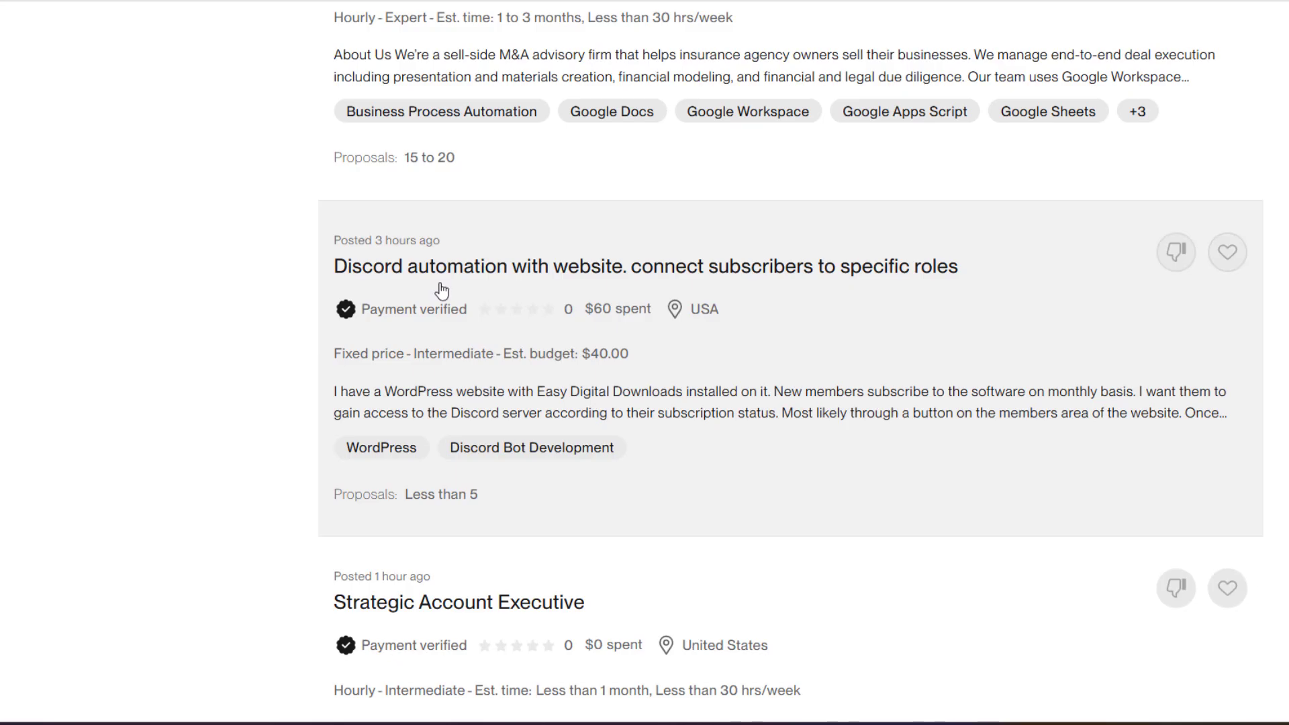
pyautogui.scroll(-20, 472, 306)
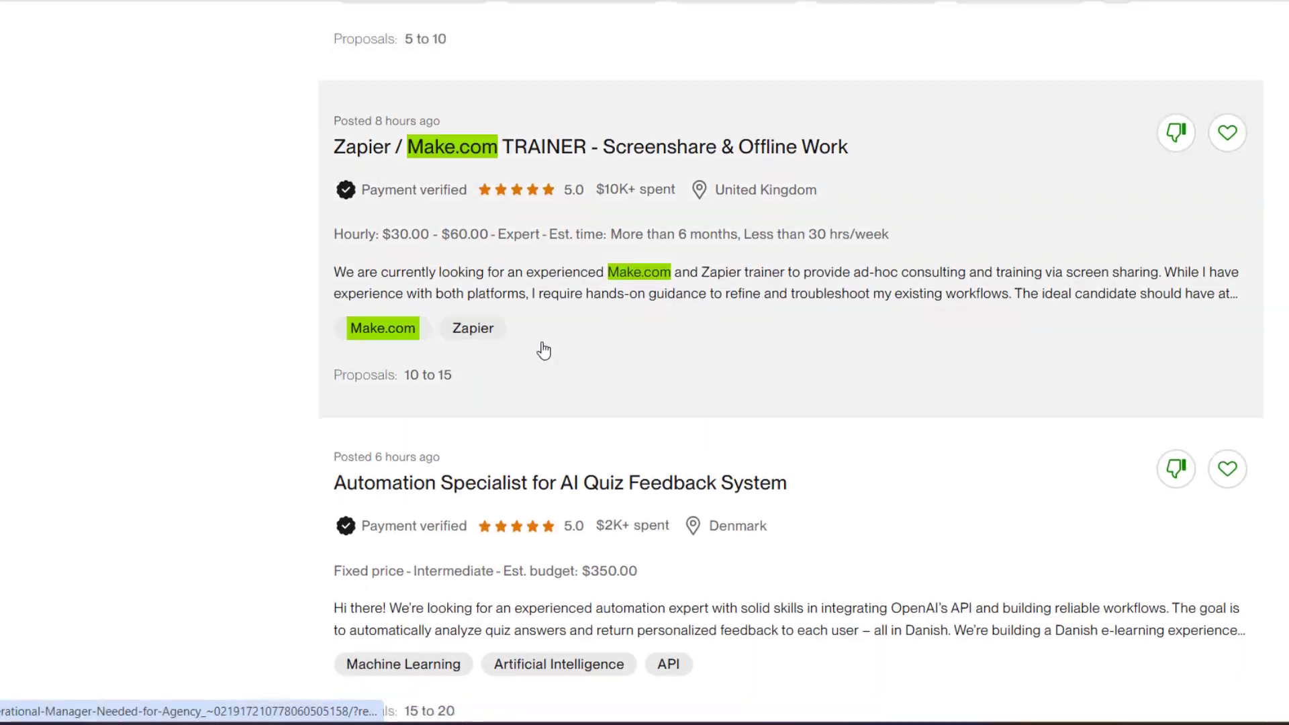
pyautogui.scroll(-15, 640, 423)
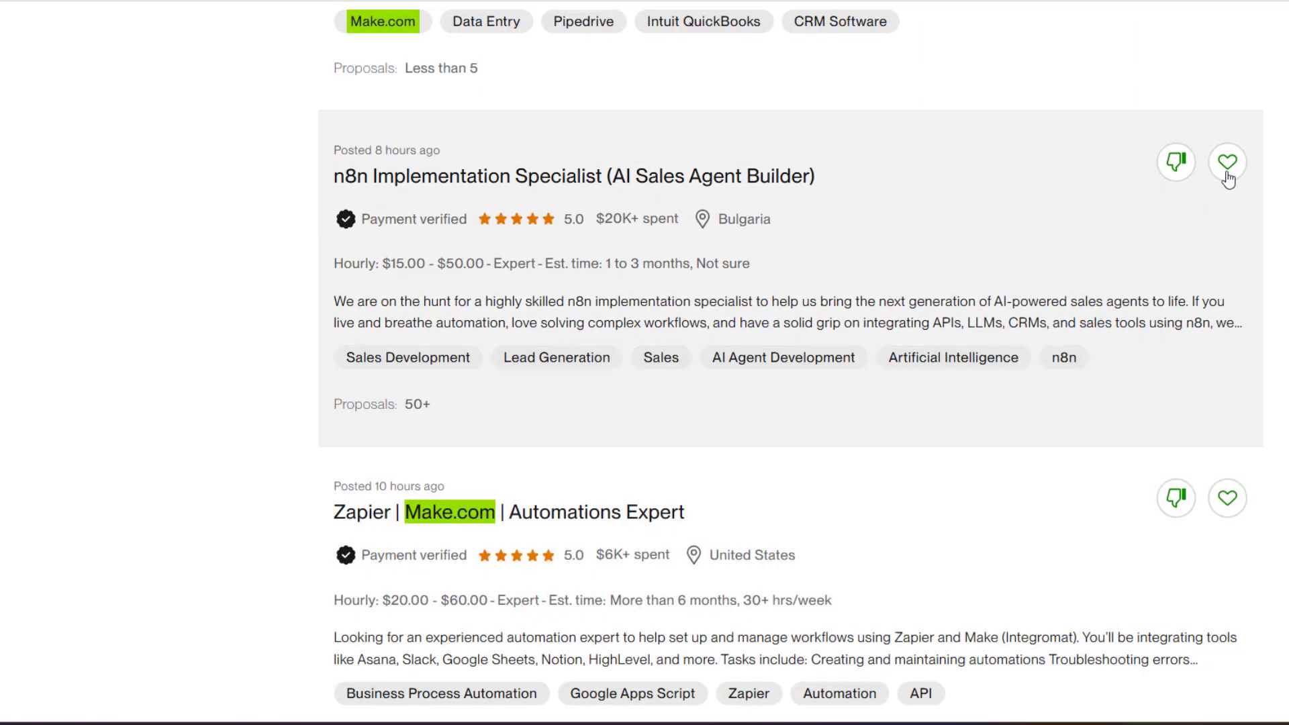
pyautogui.scroll(-20, 720, 417)
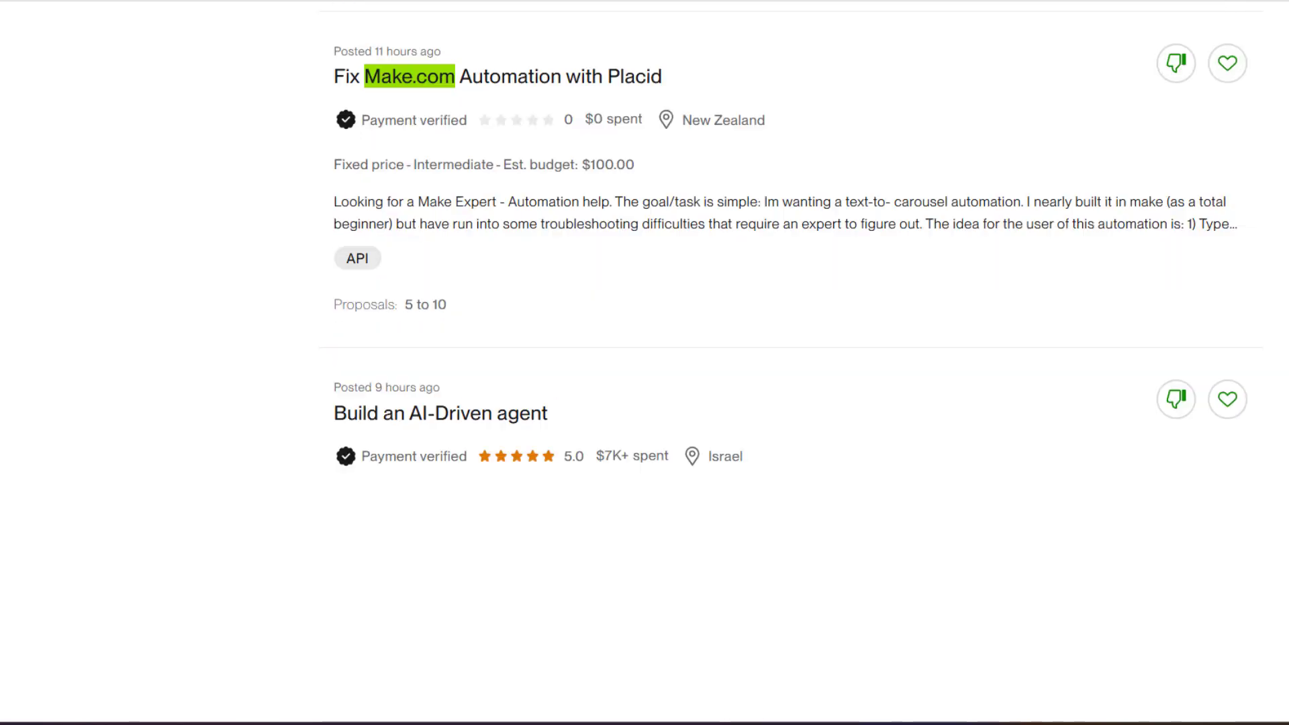
pyautogui.scroll(3, 751, 436)
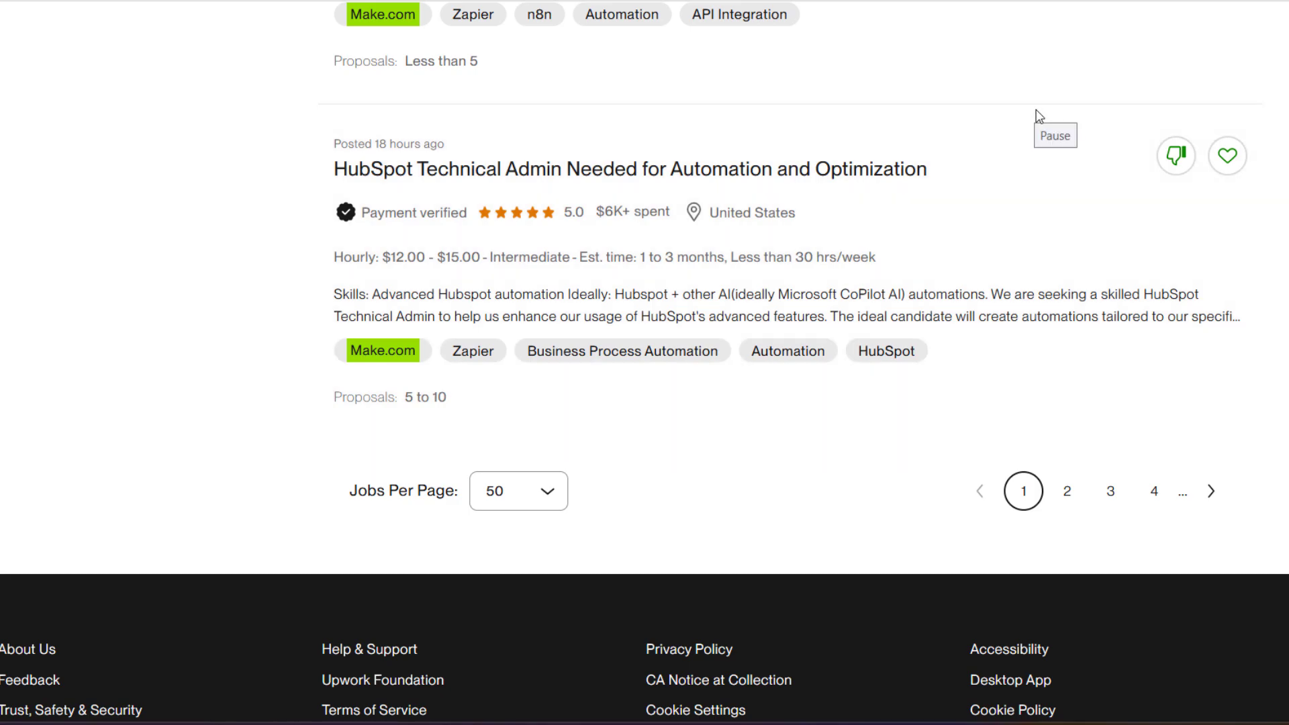
# Switch to the Whimsical board browser tab
pyautogui.click(974, 0)
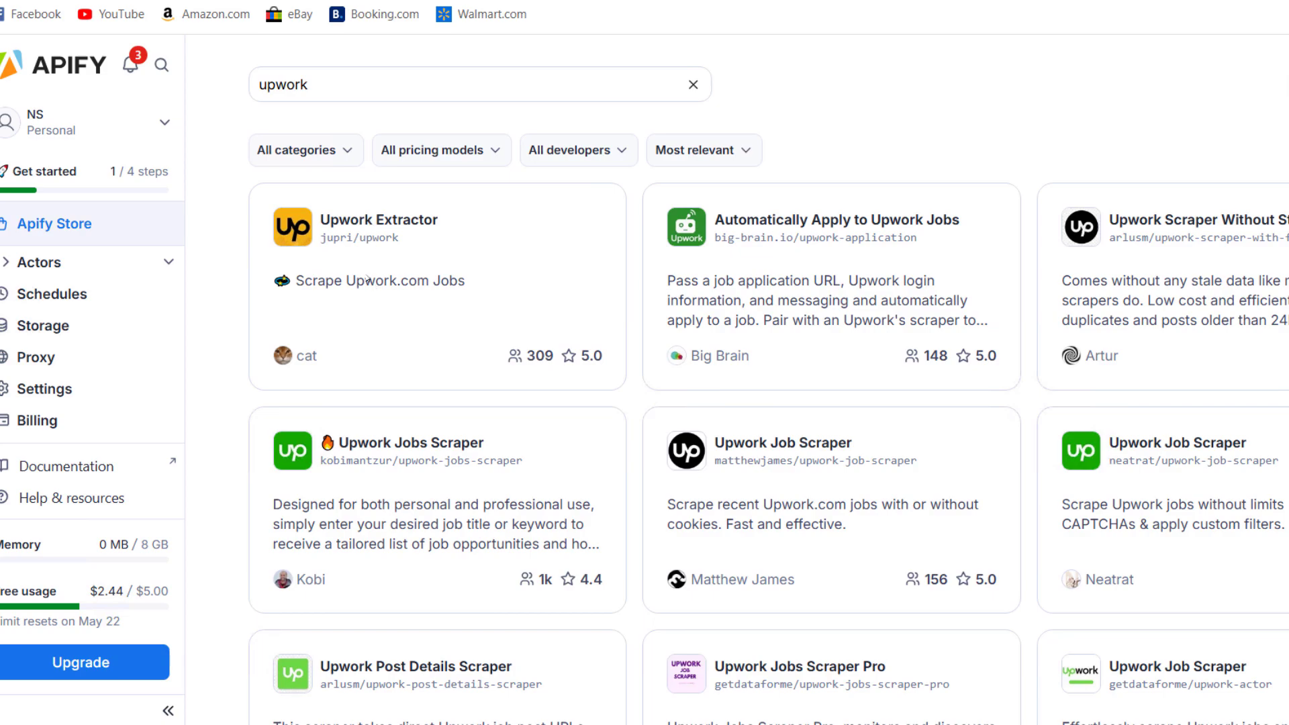
# Open the Upwork Extractor actor and review its make.com search term and limit of 50
pyautogui.click(349, 222)
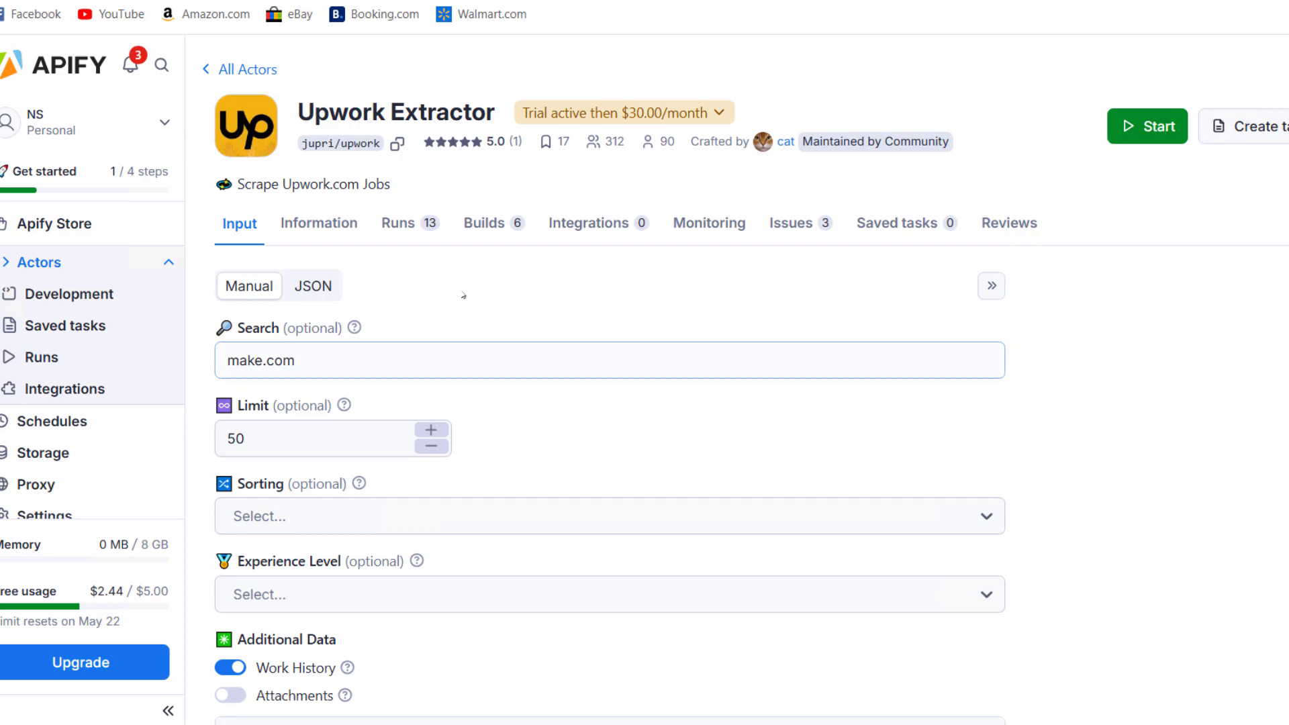
pyautogui.scroll(-4, 464, 296)
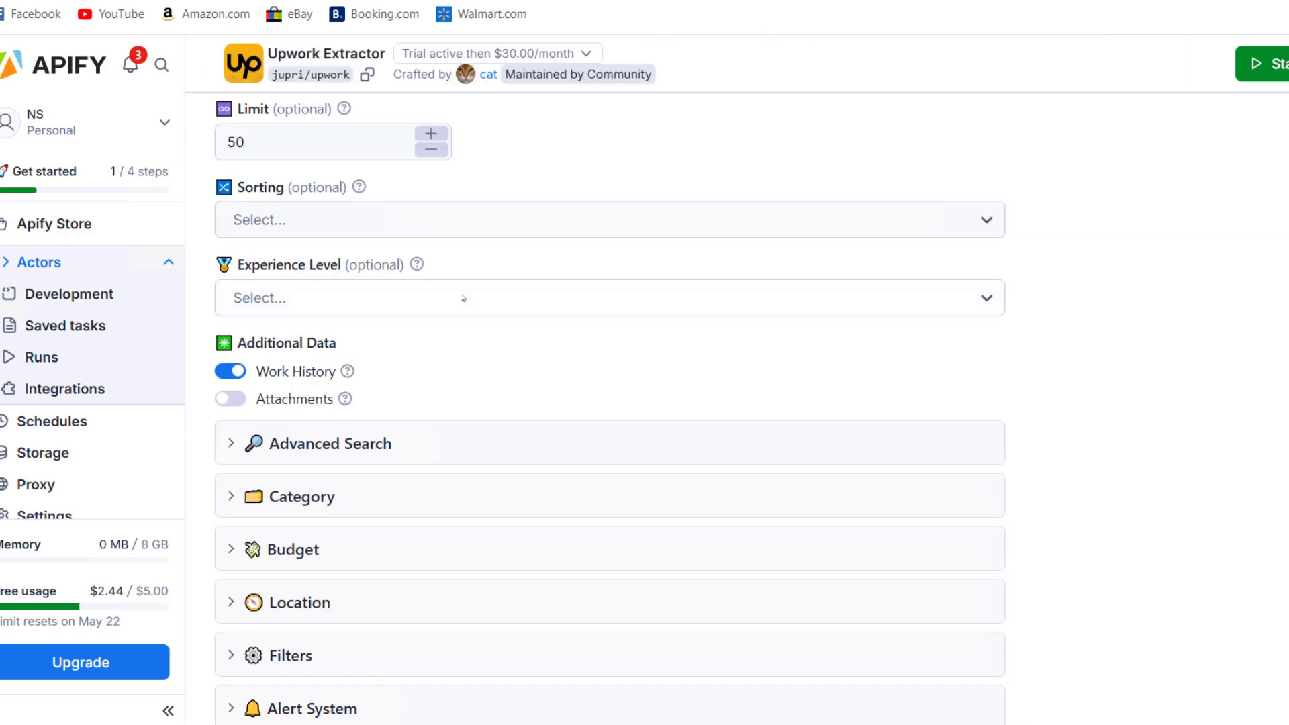
pyautogui.scroll(4, 464, 297)
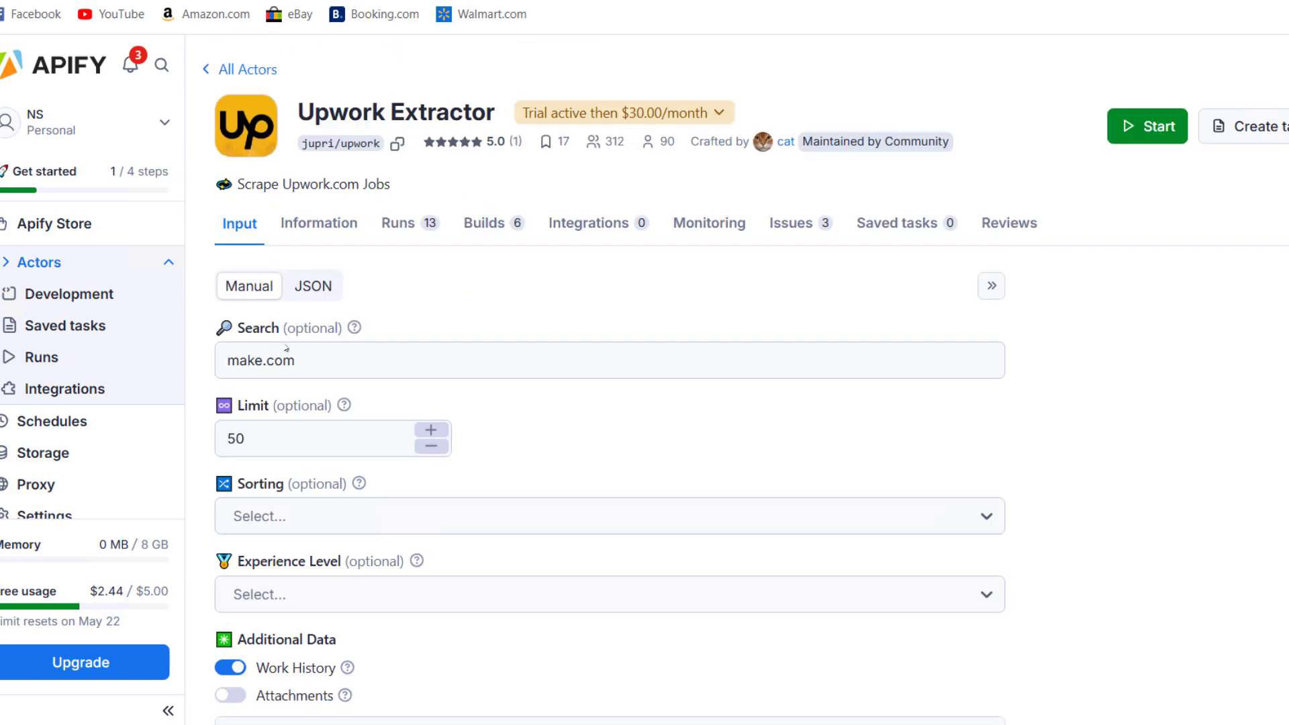
pyautogui.click(366, 352)
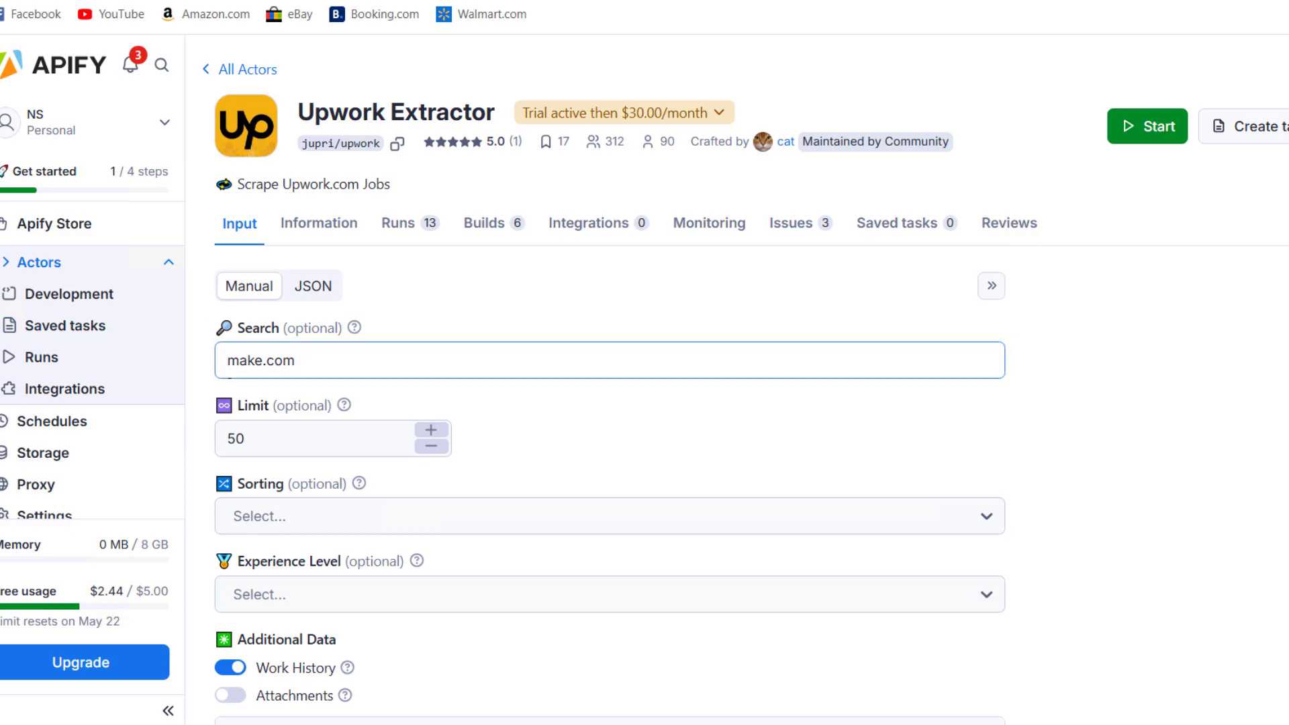
pyautogui.scroll(-1, 369, 345)
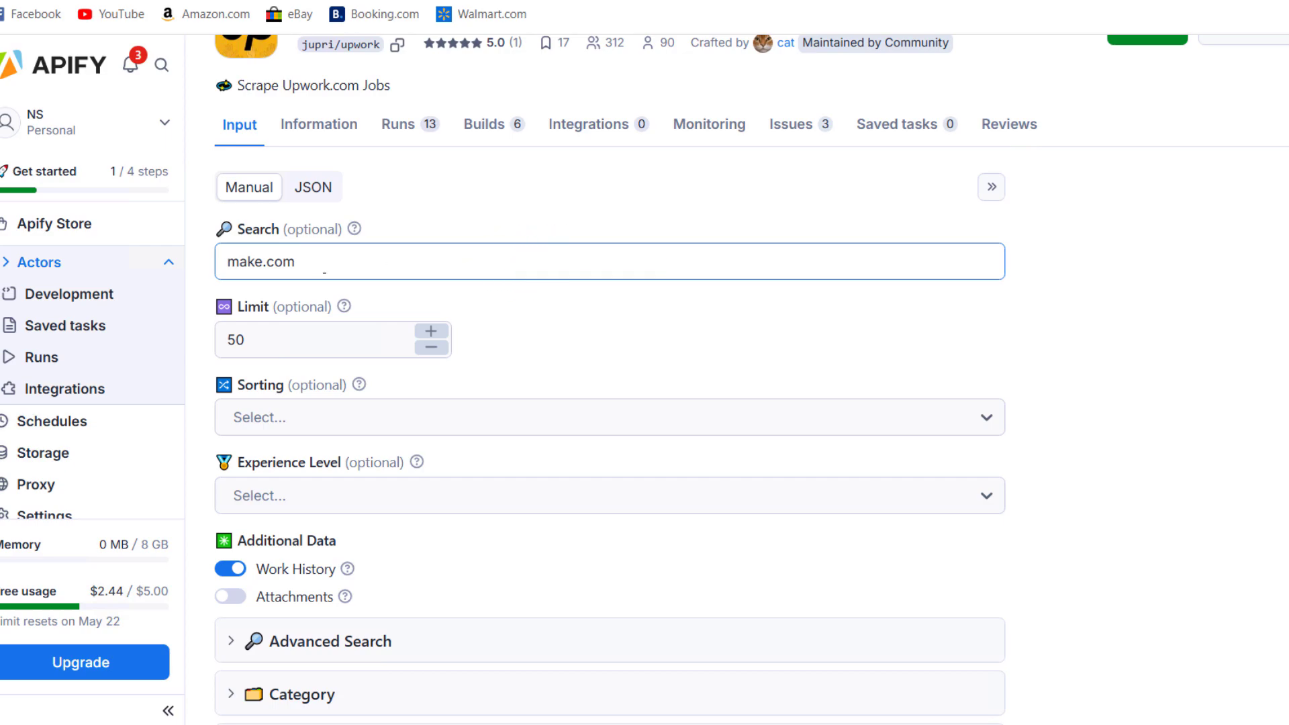
pyautogui.scroll(-1, 325, 272)
pyautogui.click(270, 242)
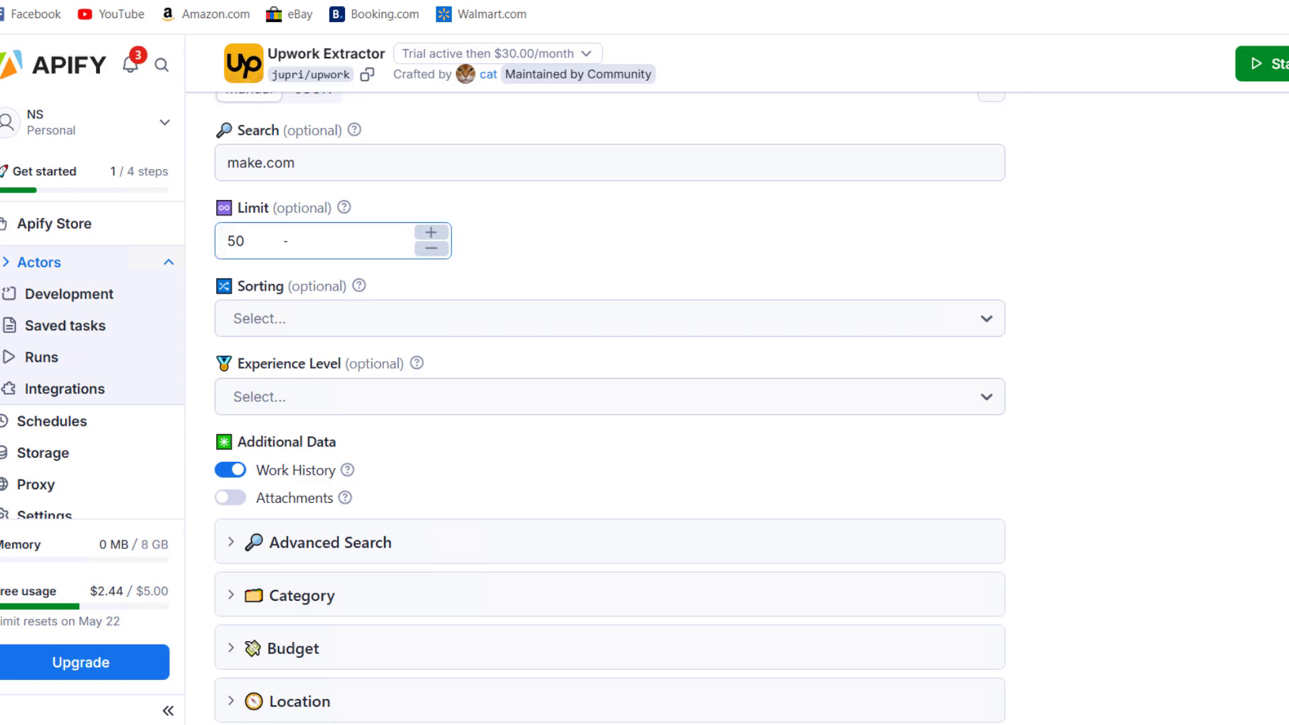
# Read the Work History option's explanation, then dismiss it
pyautogui.scroll(-2, 396, 254)
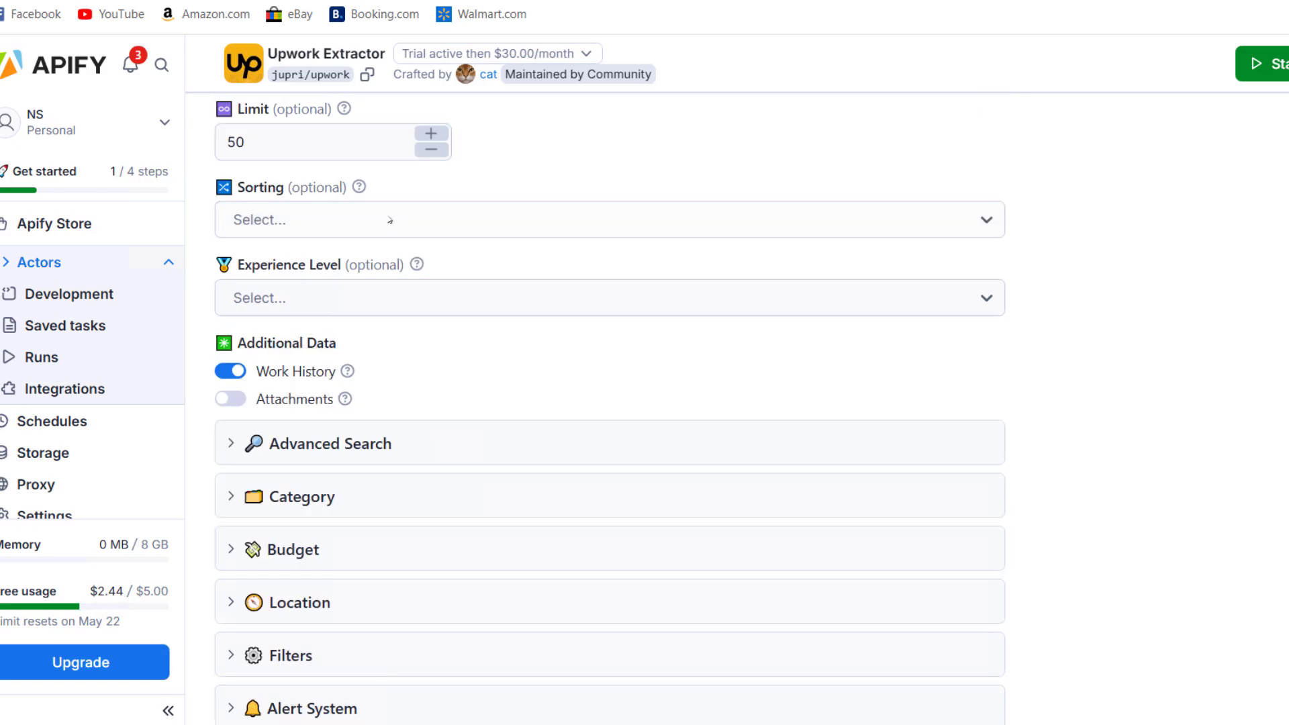
pyautogui.scroll(-3, 389, 215)
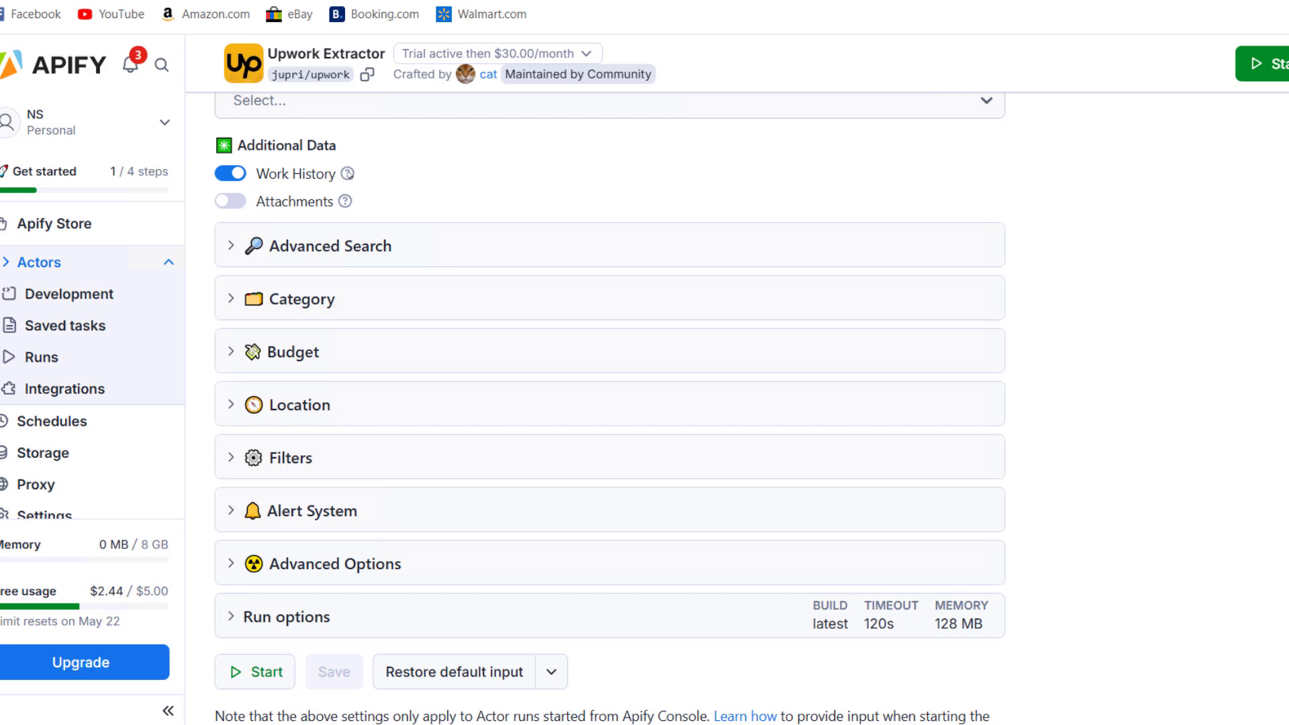
pyautogui.click(348, 175)
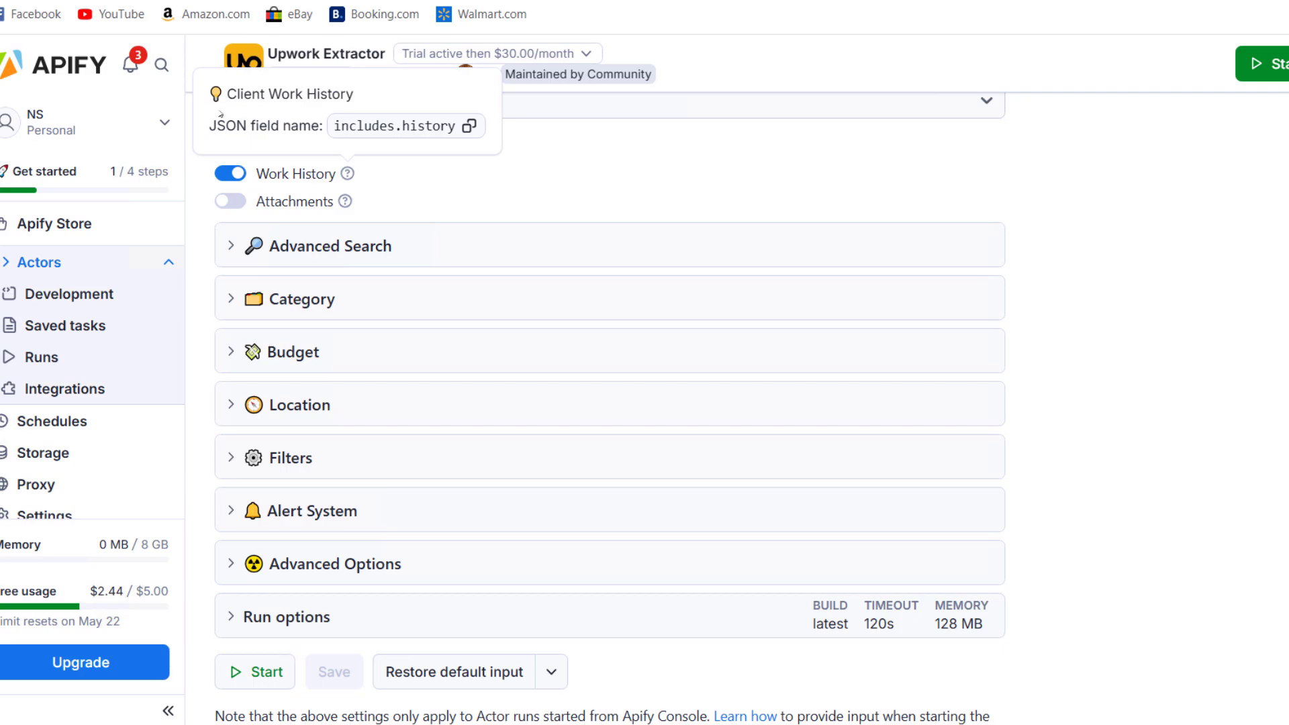
pyautogui.click(466, 194)
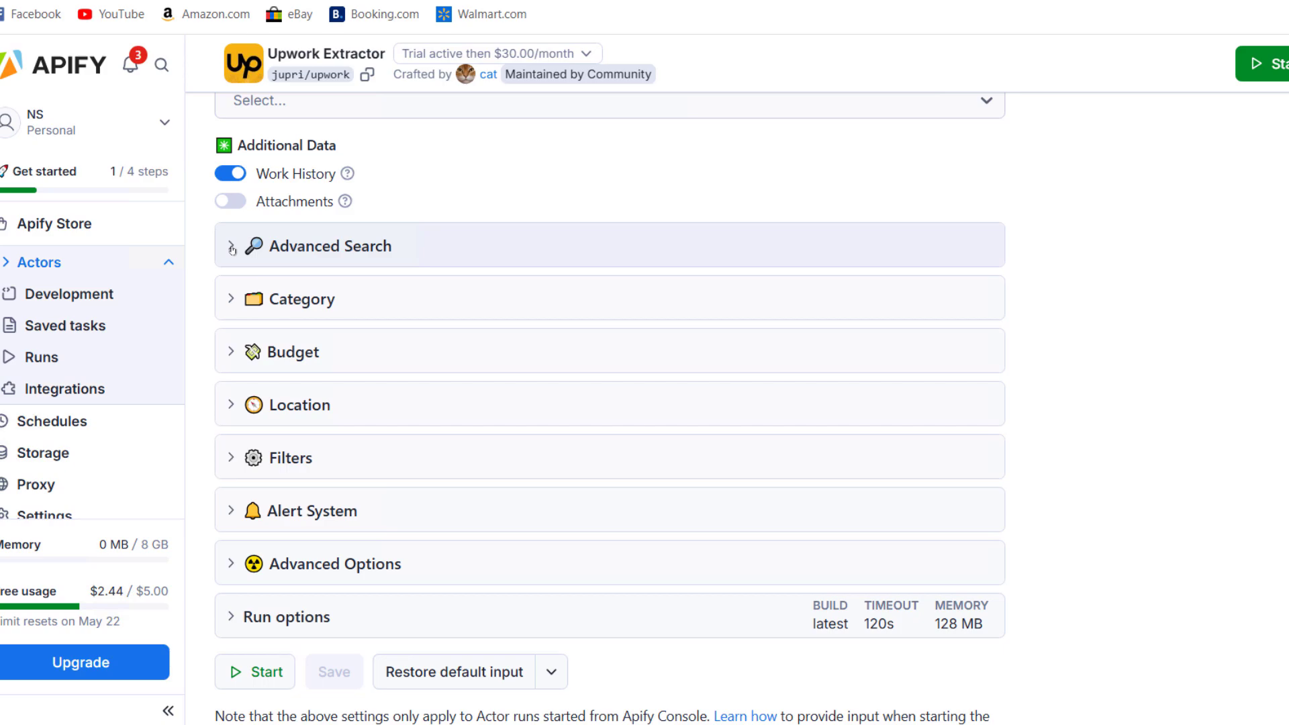
pyautogui.click(231, 247)
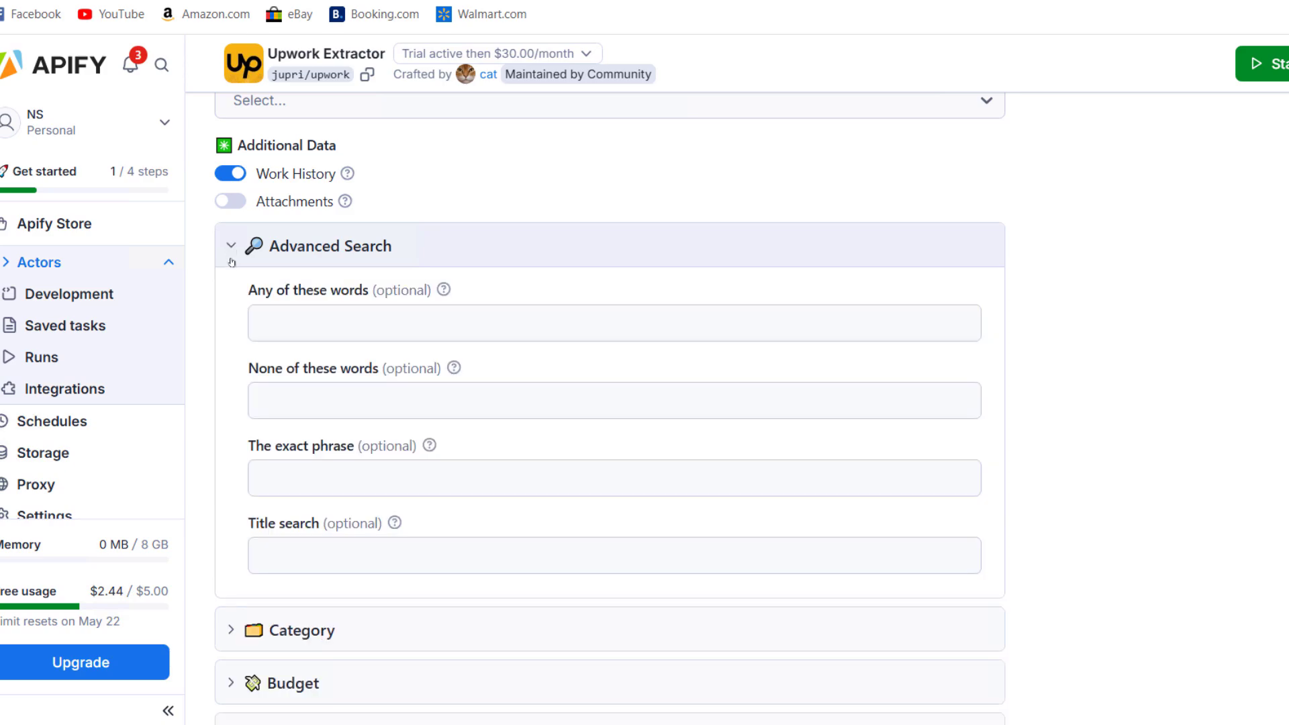
pyautogui.click(231, 247)
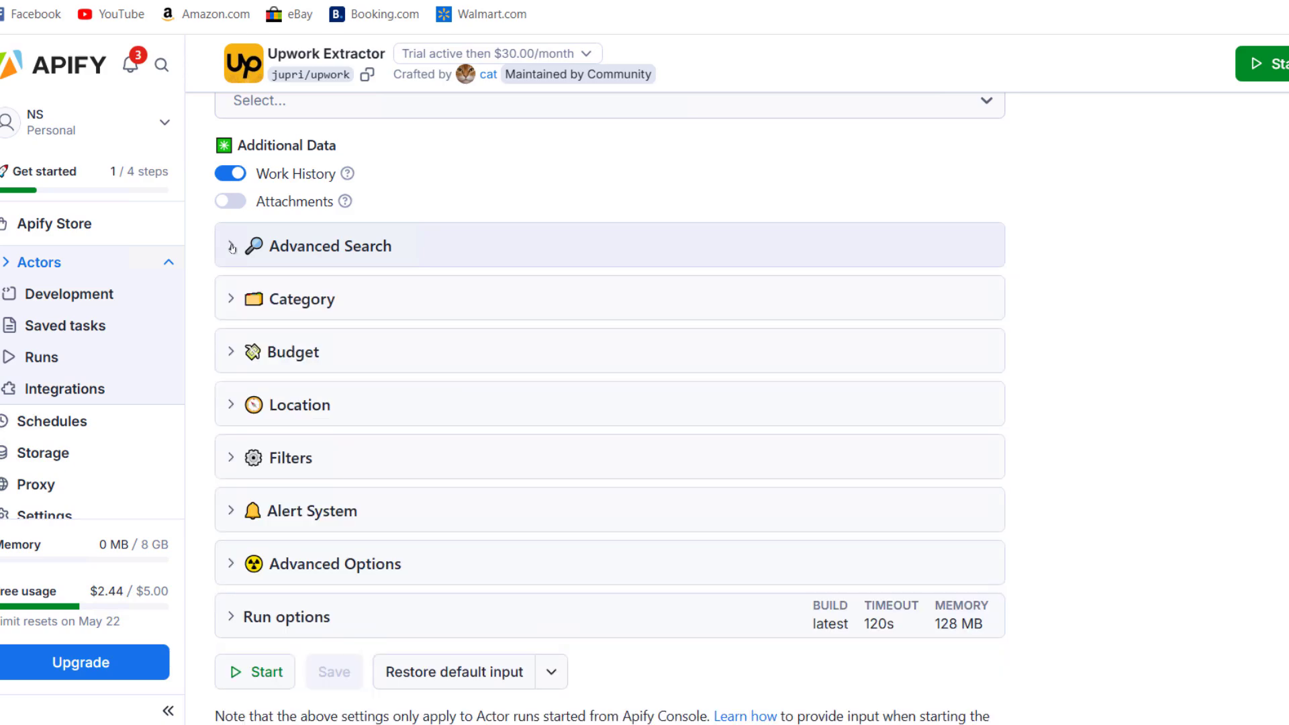
pyautogui.click(229, 302)
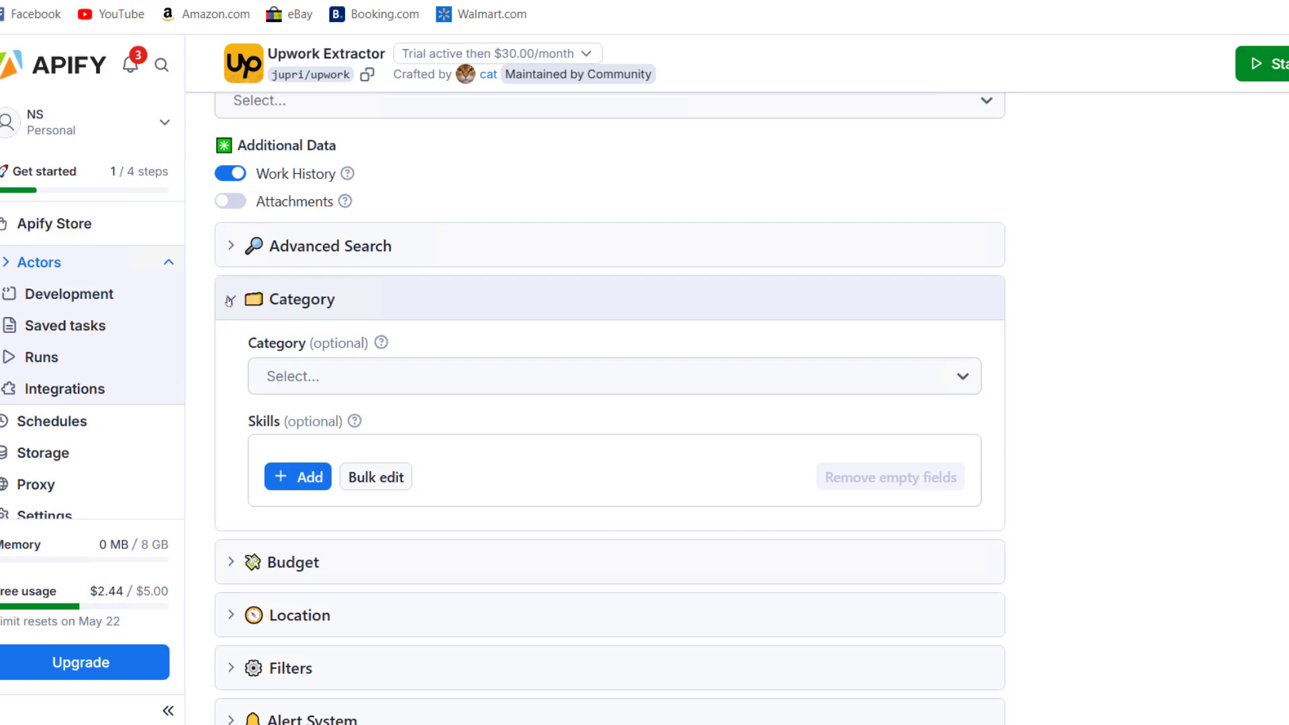
pyautogui.click(229, 302)
pyautogui.click(231, 353)
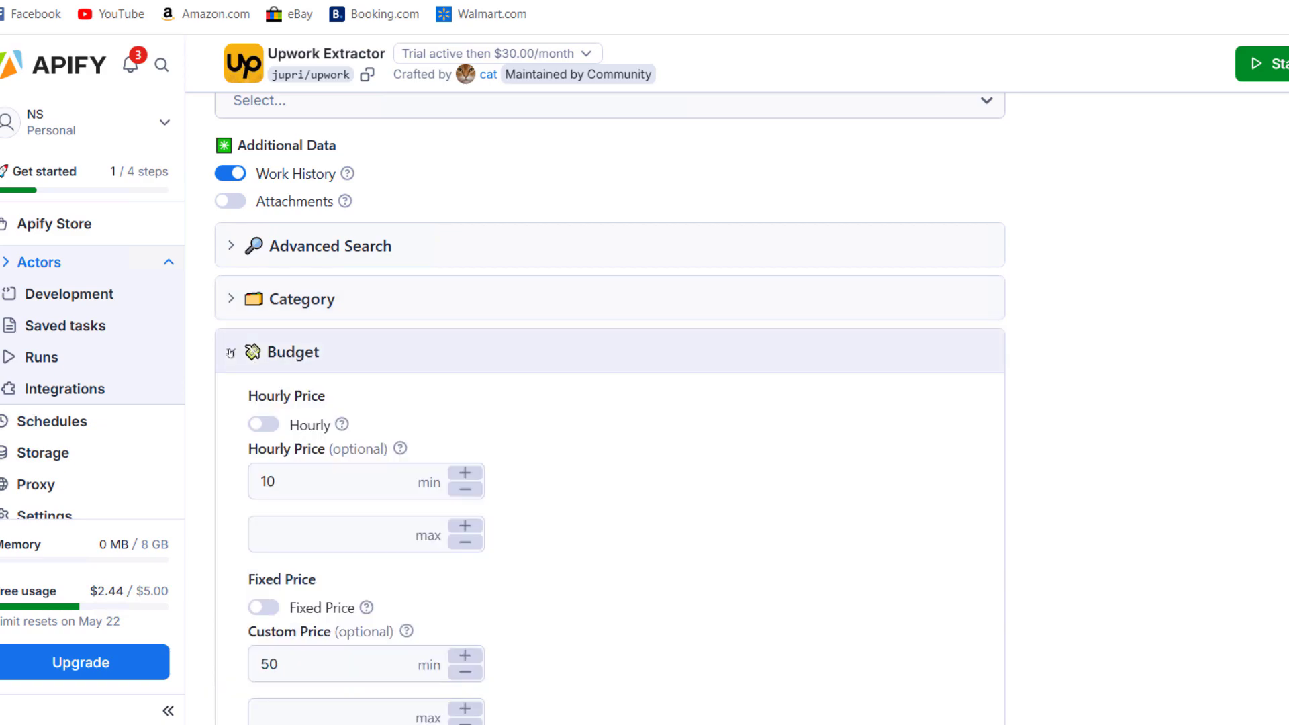
pyautogui.scroll(-3, 383, 316)
pyautogui.click(341, 288)
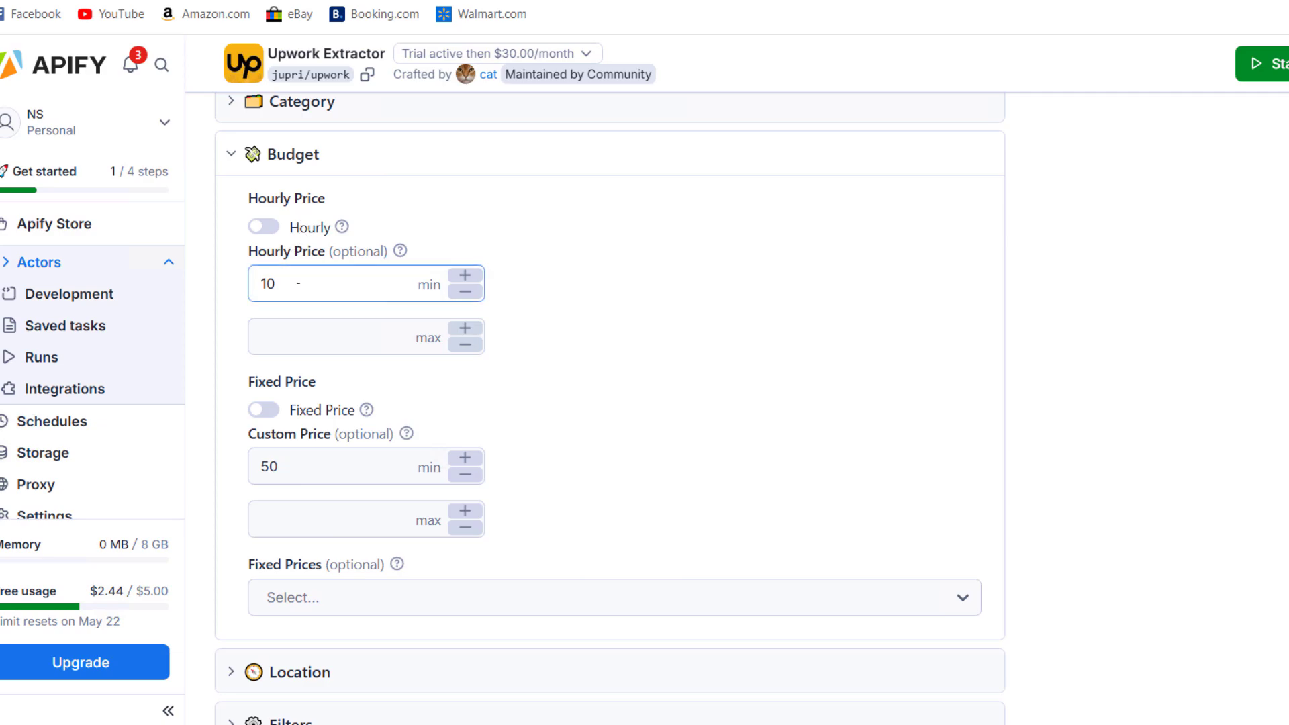
pyautogui.click(470, 225)
pyautogui.scroll(5, 472, 276)
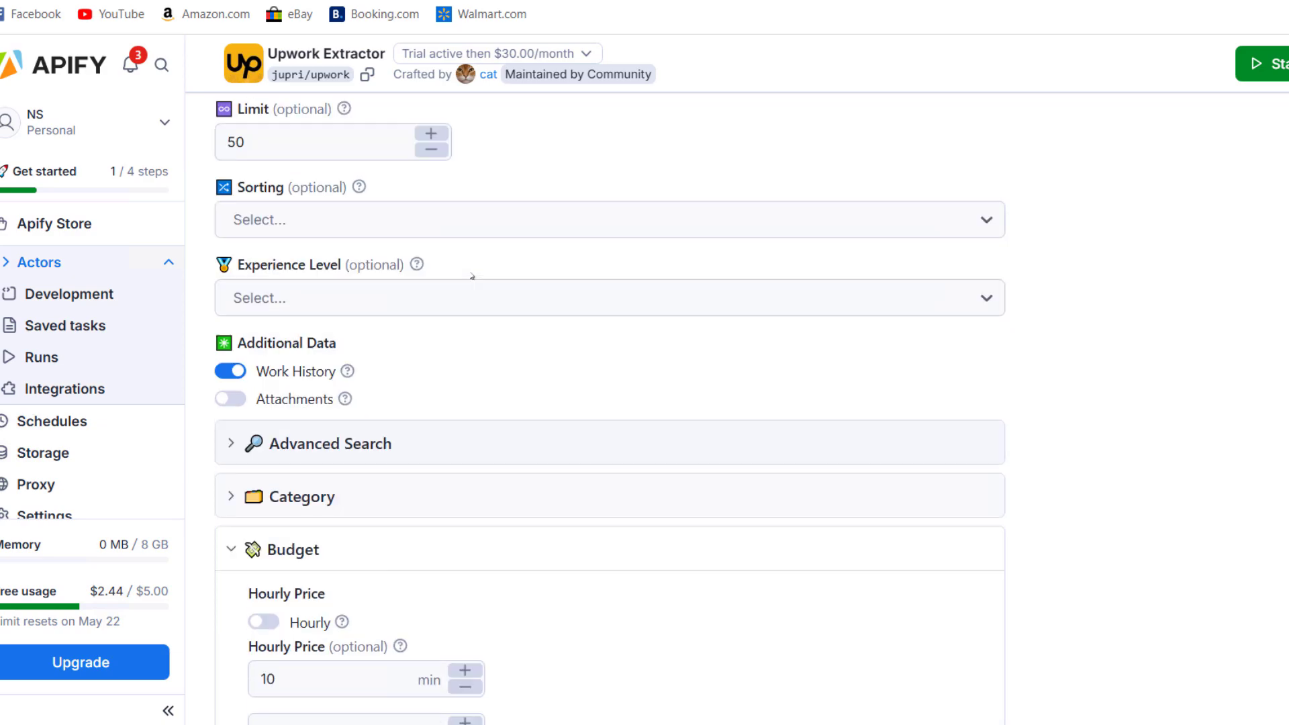
pyautogui.scroll(3, 472, 276)
pyautogui.scroll(-3, 472, 276)
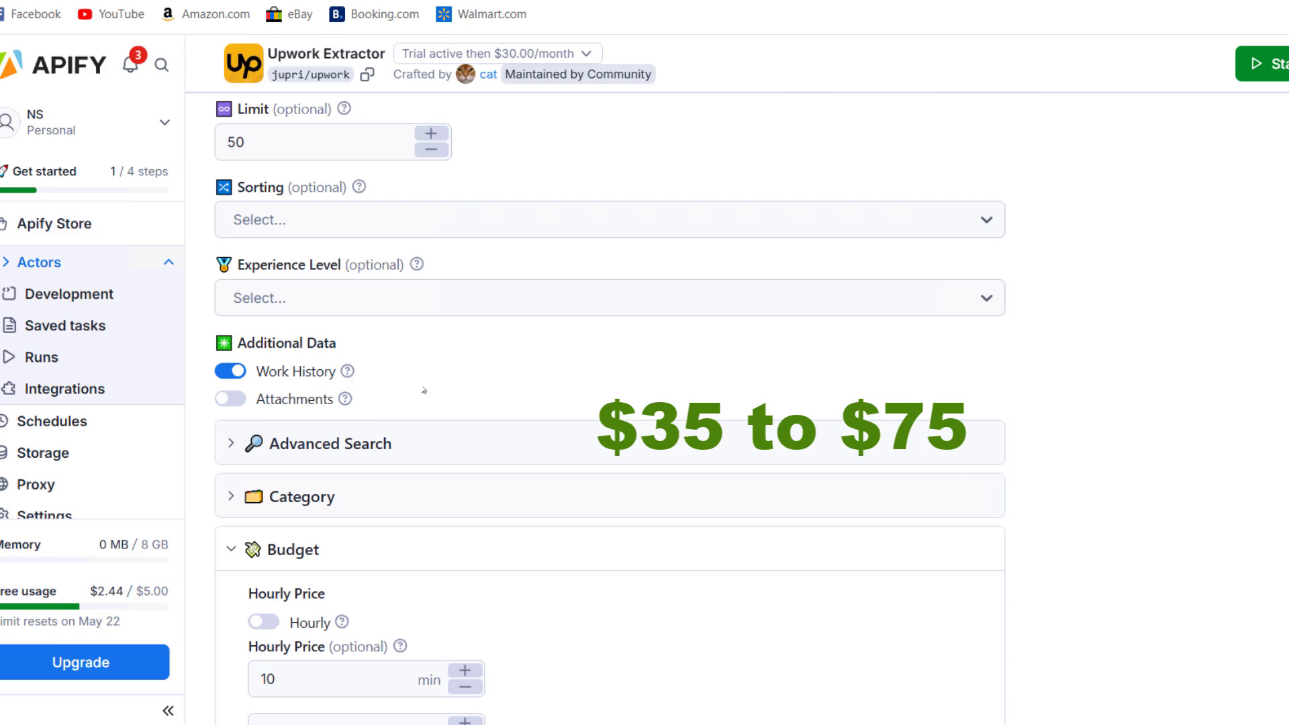
pyautogui.scroll(-1, 425, 391)
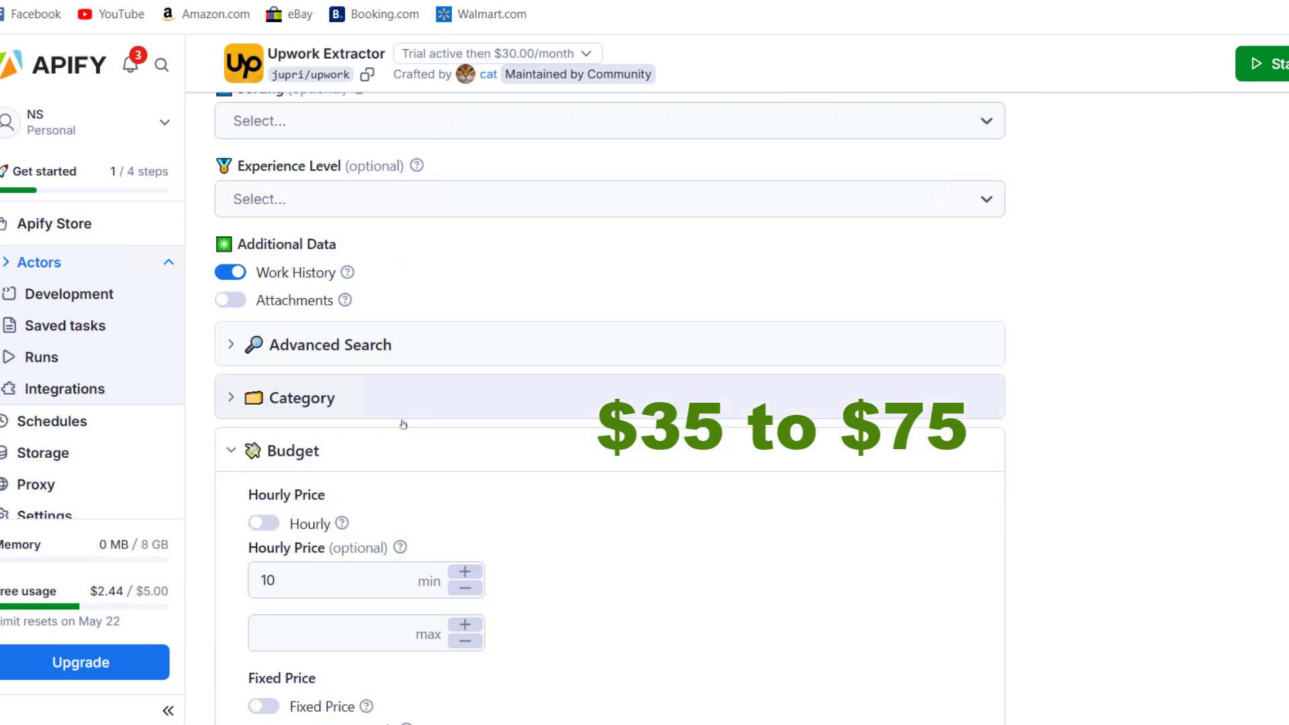
pyautogui.scroll(-1, 408, 438)
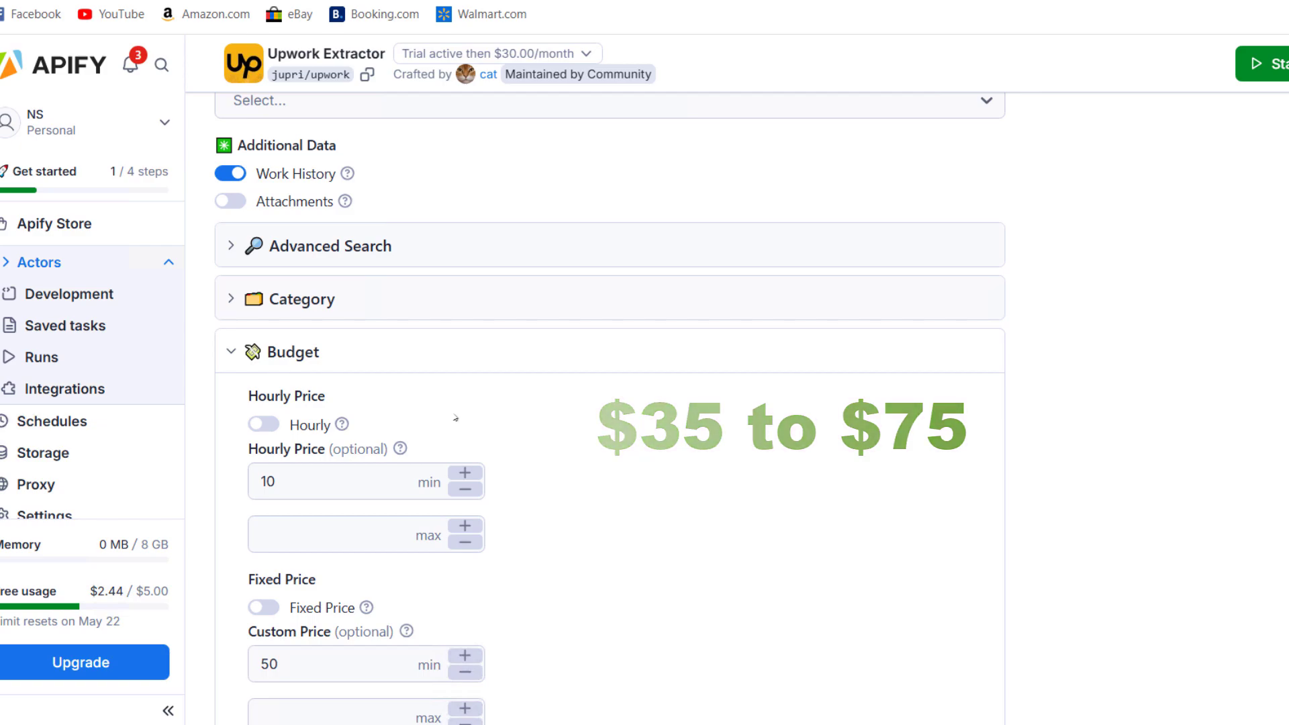
pyautogui.scroll(-1, 456, 417)
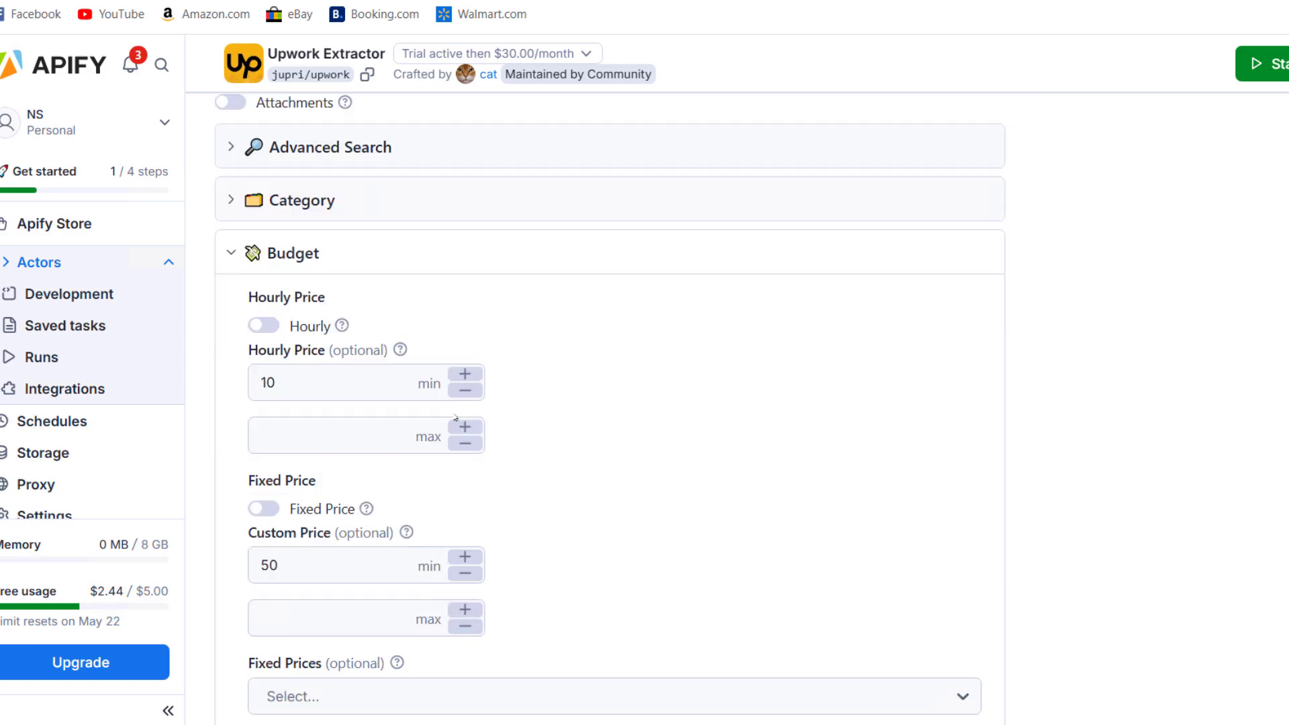
pyautogui.scroll(-2, 455, 417)
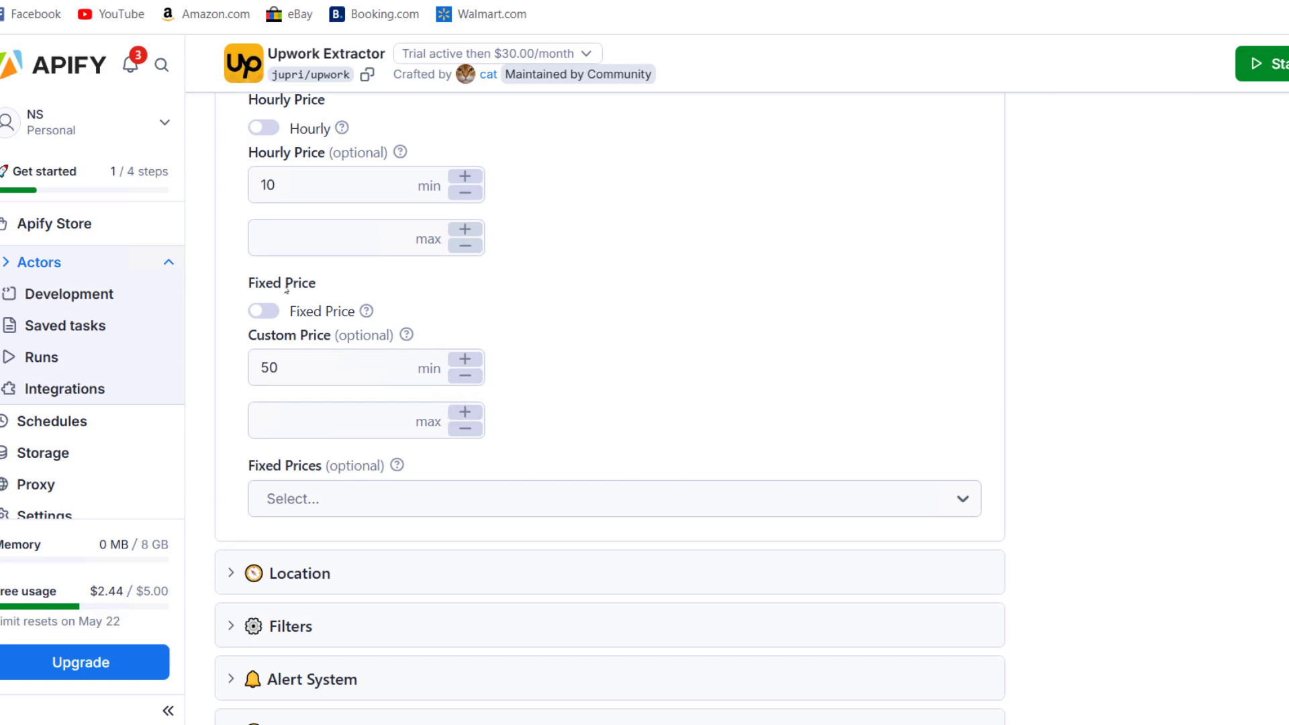
# Review the Custom Price minimum of 50 and Hourly Price minimum of 10, maximum empty
pyautogui.click(250, 368)
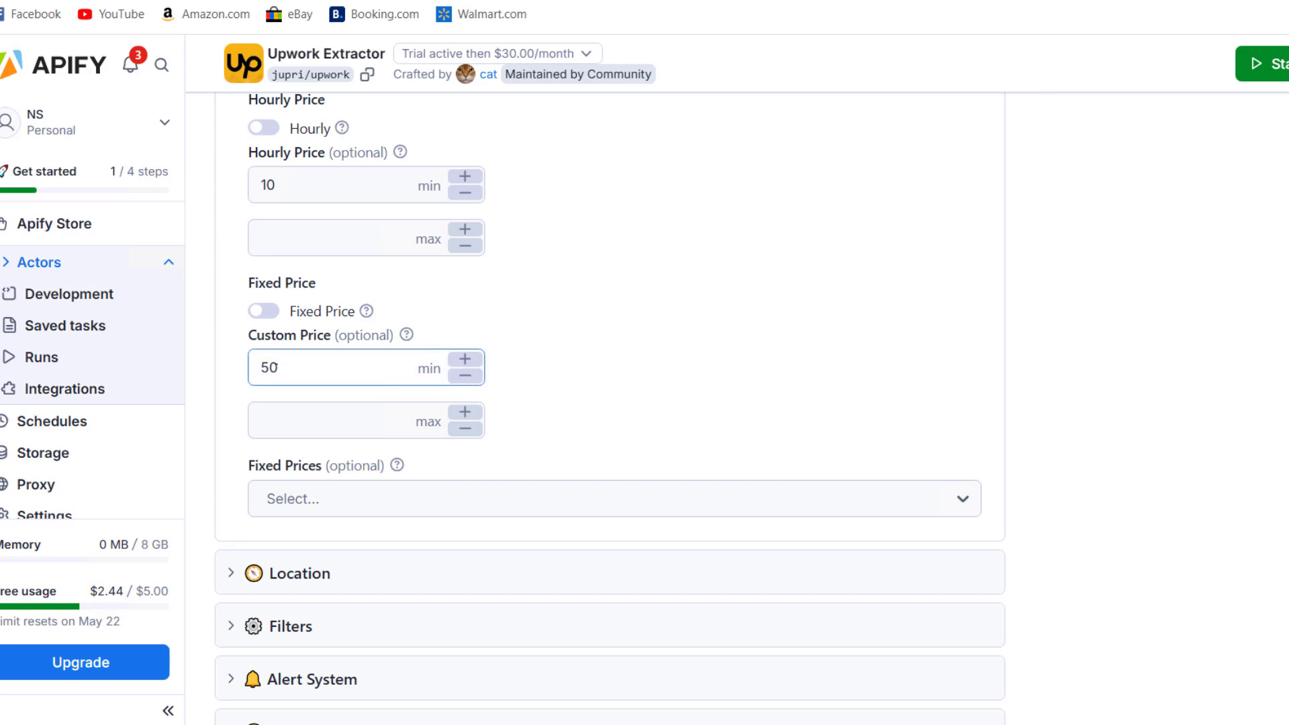
pyautogui.scroll(-1, 303, 362)
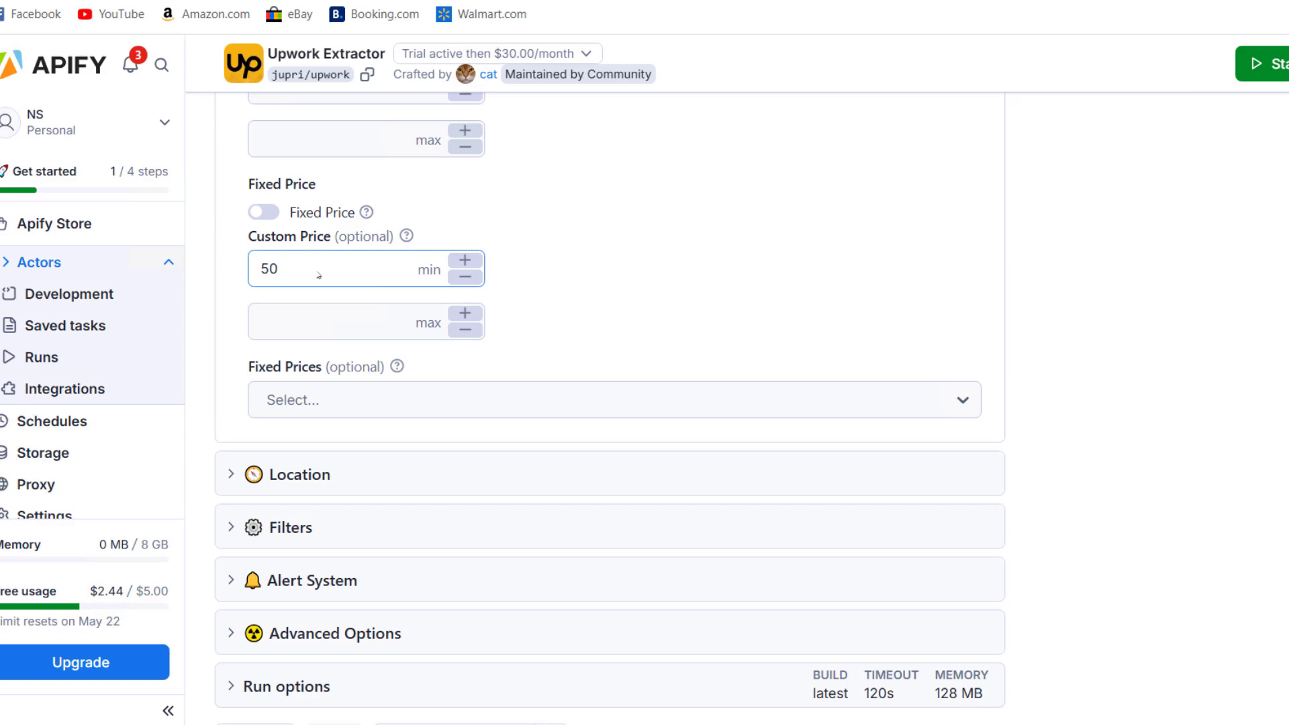
pyautogui.scroll(3, 318, 275)
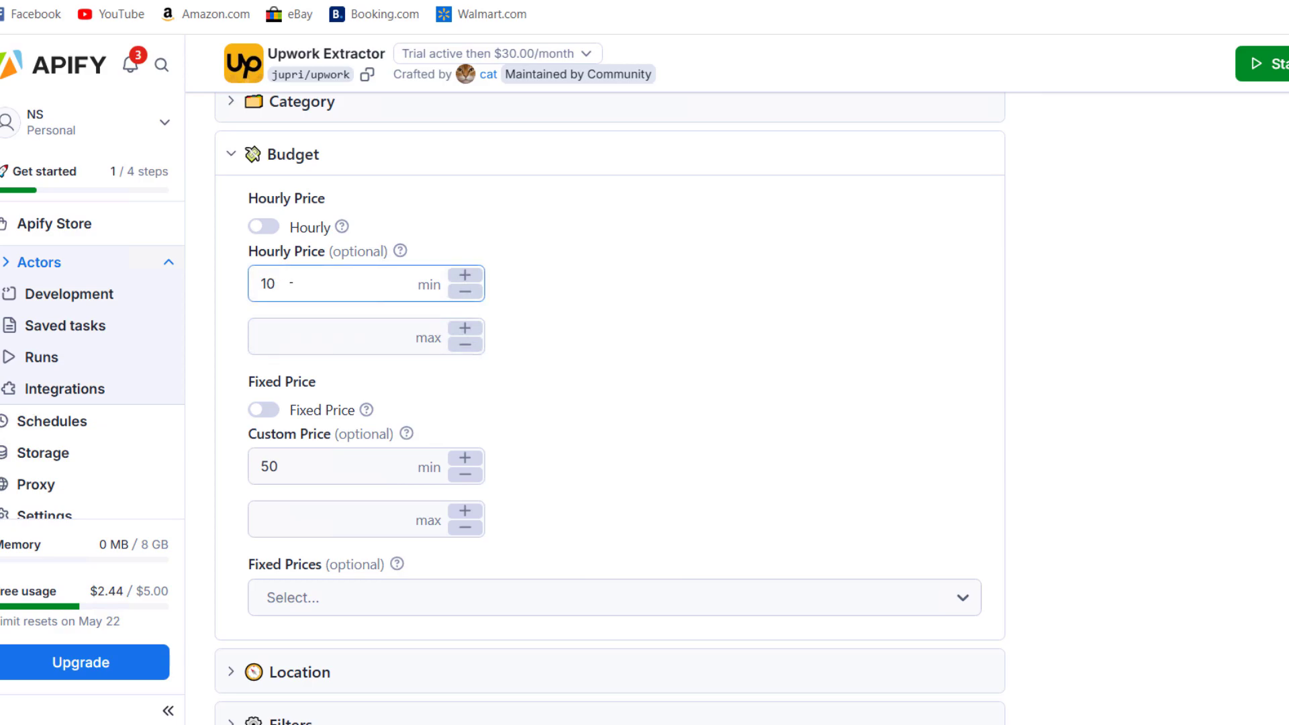
pyautogui.scroll(-1, 295, 280)
pyautogui.scroll(1, 315, 275)
pyautogui.scroll(-1, 334, 289)
pyautogui.click(303, 362)
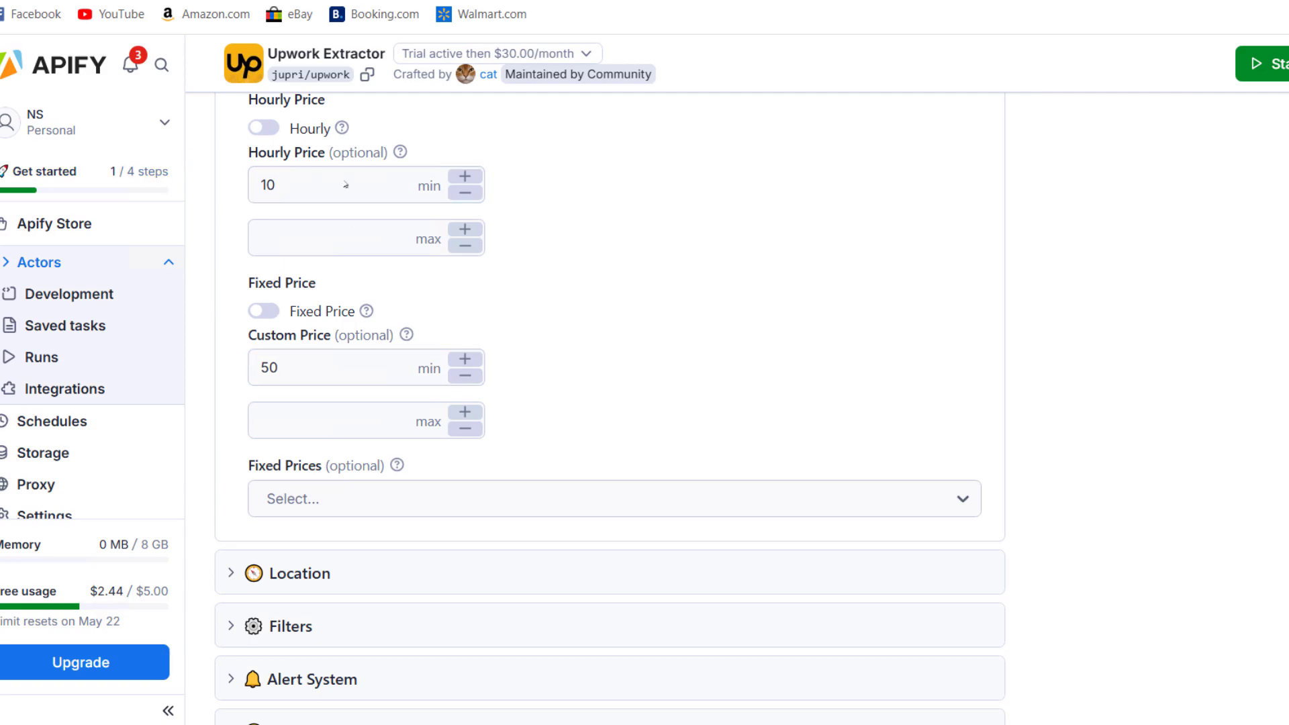
pyautogui.click(320, 182)
pyautogui.click(327, 325)
pyautogui.click(336, 248)
# Expand the Location section to show Client Location and Client Timezone
pyautogui.scroll(-2, 359, 318)
pyautogui.scroll(-2, 359, 319)
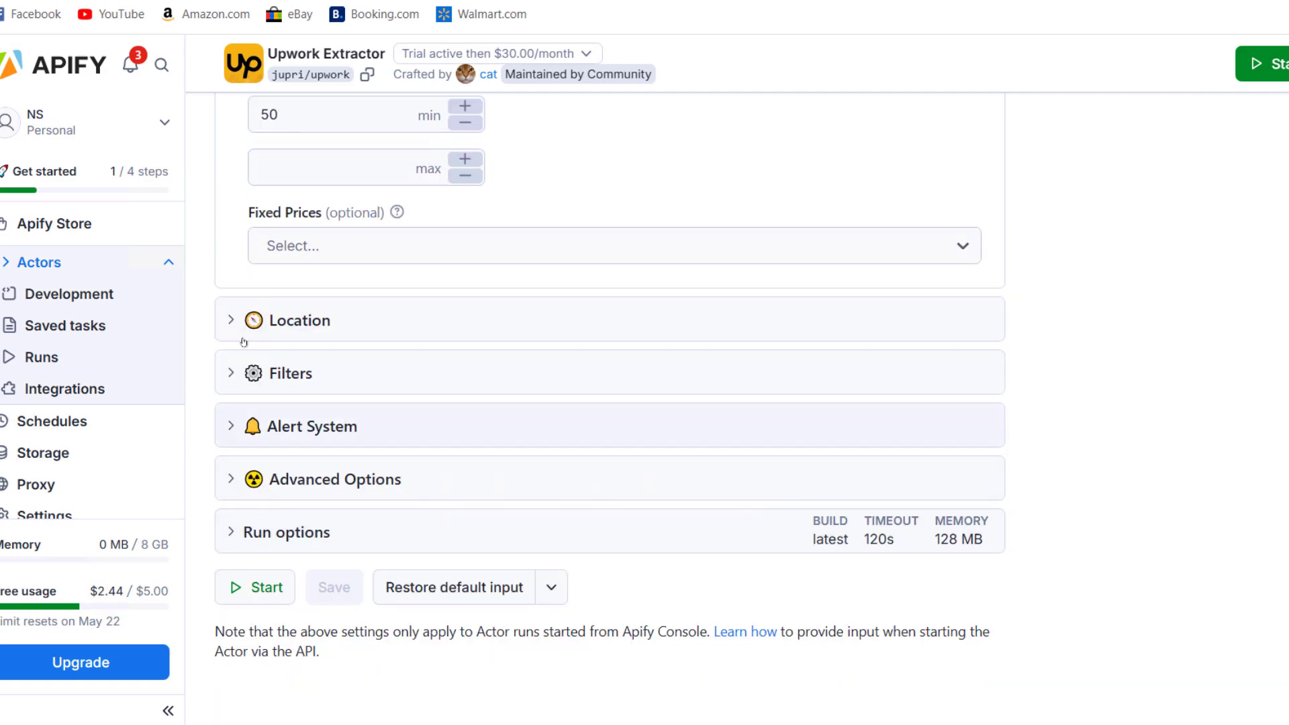
pyautogui.click(231, 321)
pyautogui.scroll(-3, 259, 339)
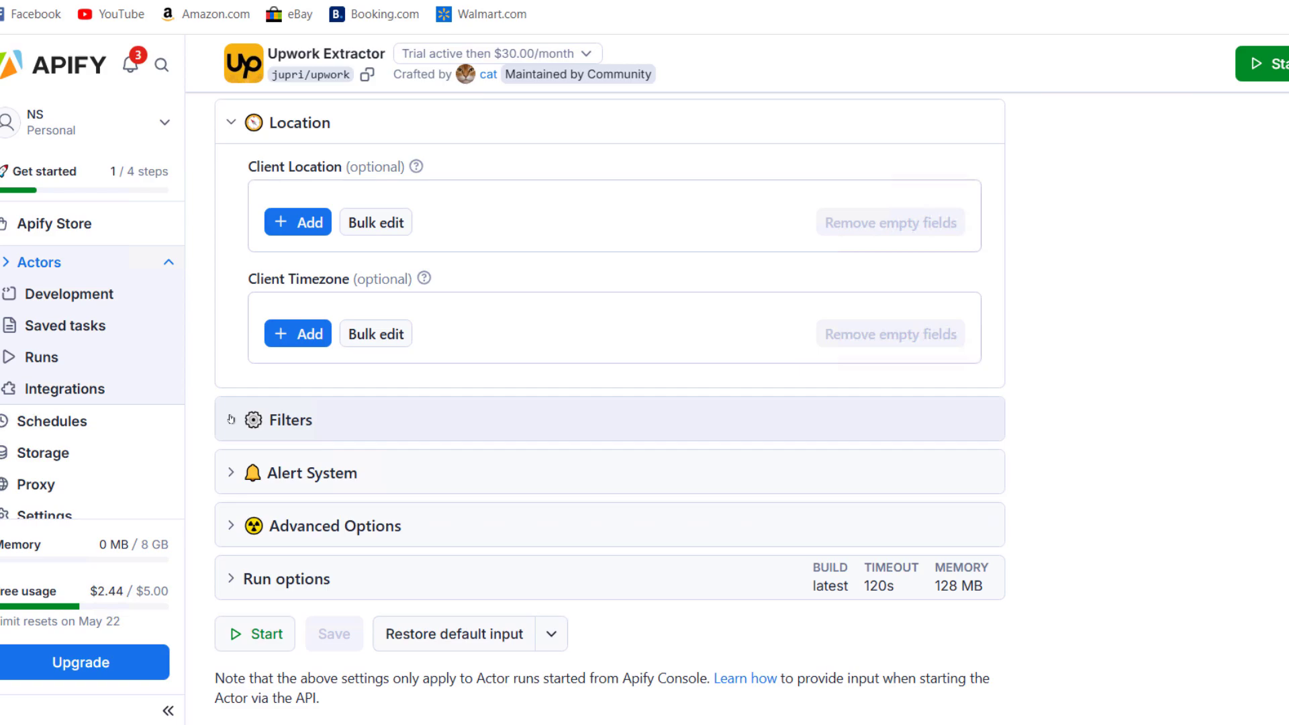
# Expand the Filters and Alert System sections of the input form
pyautogui.click(231, 420)
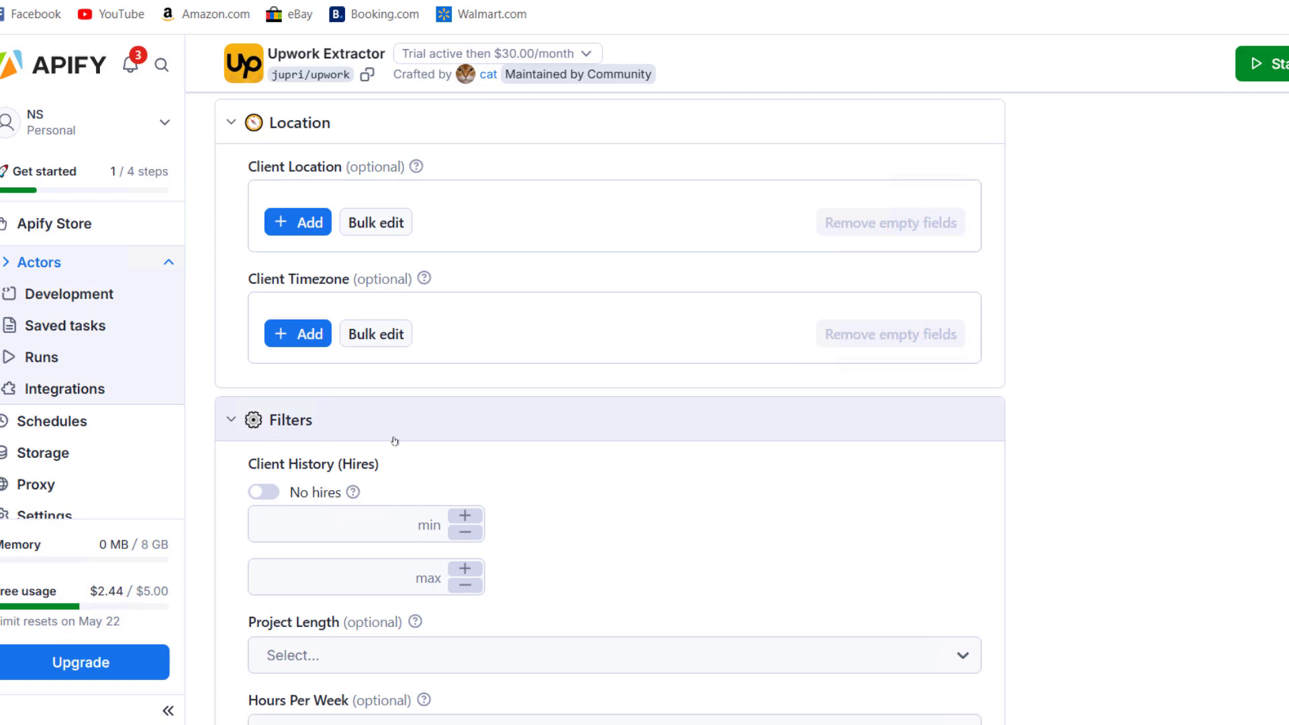
pyautogui.scroll(1, 395, 440)
pyautogui.scroll(4, 417, 462)
pyautogui.scroll(-5, 363, 470)
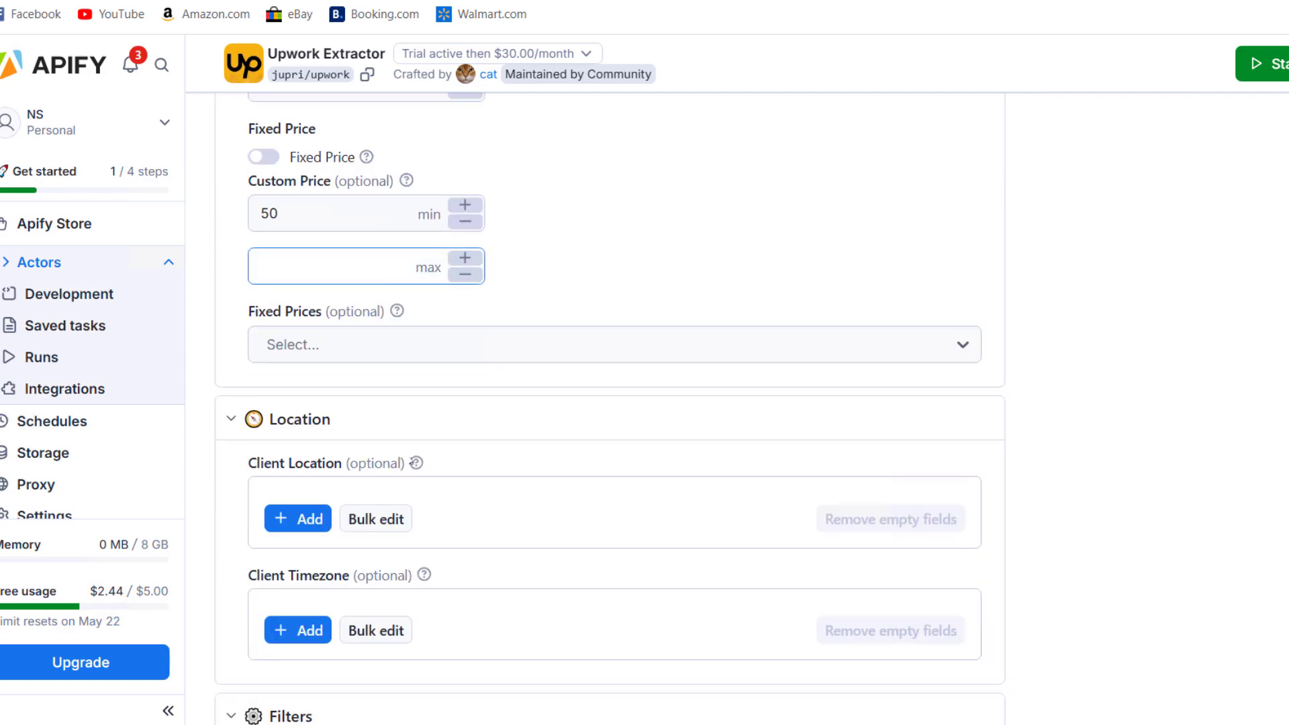
pyautogui.scroll(-1, 278, 465)
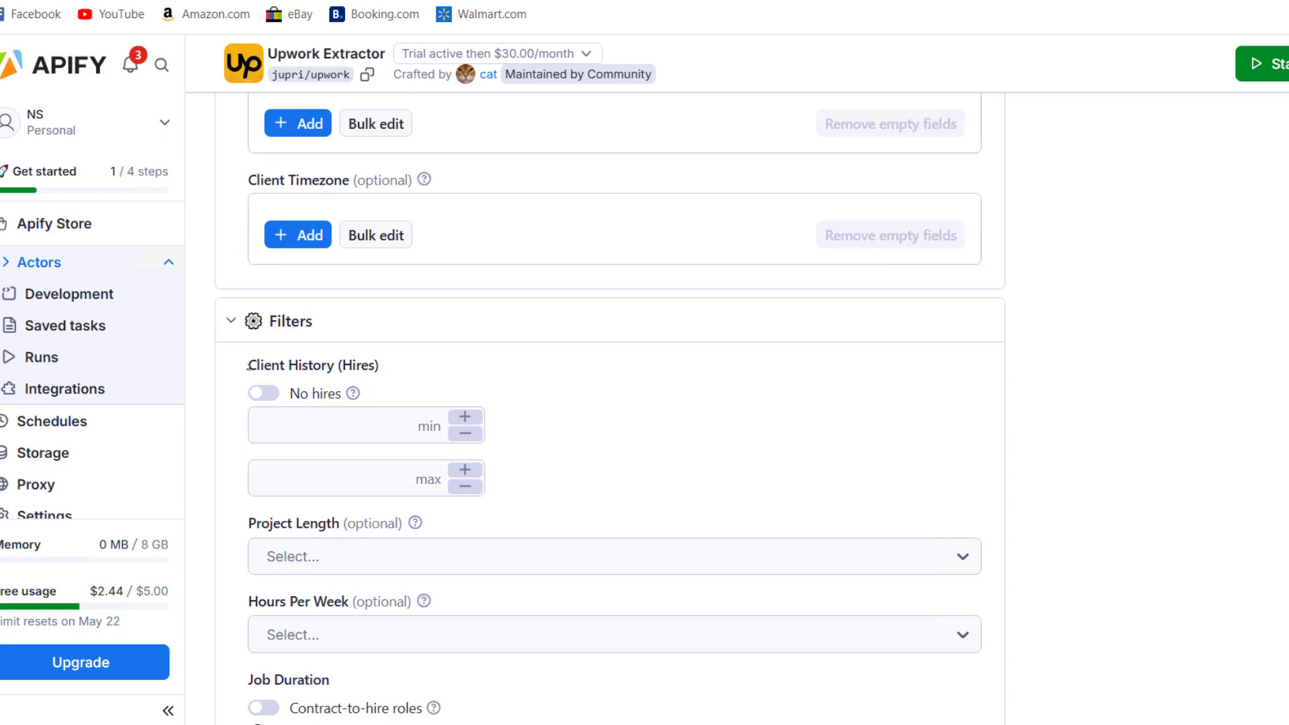
pyautogui.scroll(-3, 247, 376)
pyautogui.scroll(-2, 280, 215)
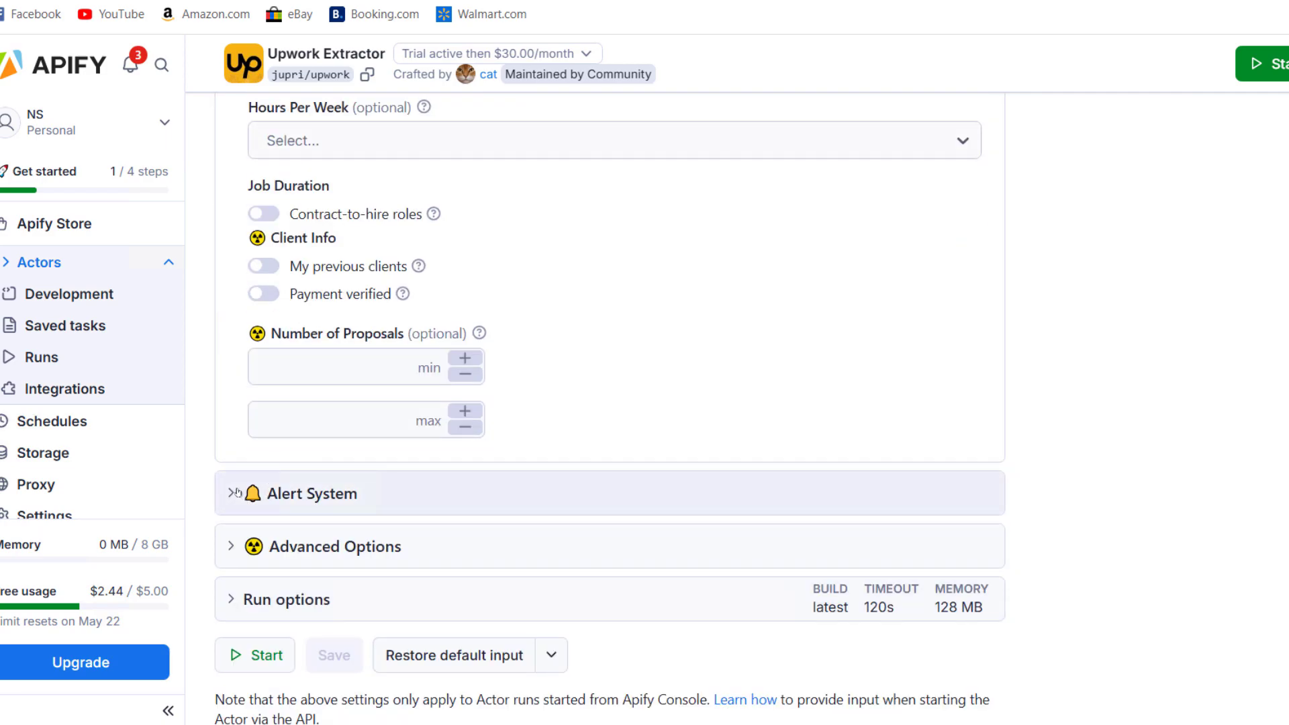
pyautogui.click(247, 497)
pyautogui.scroll(-4, 282, 490)
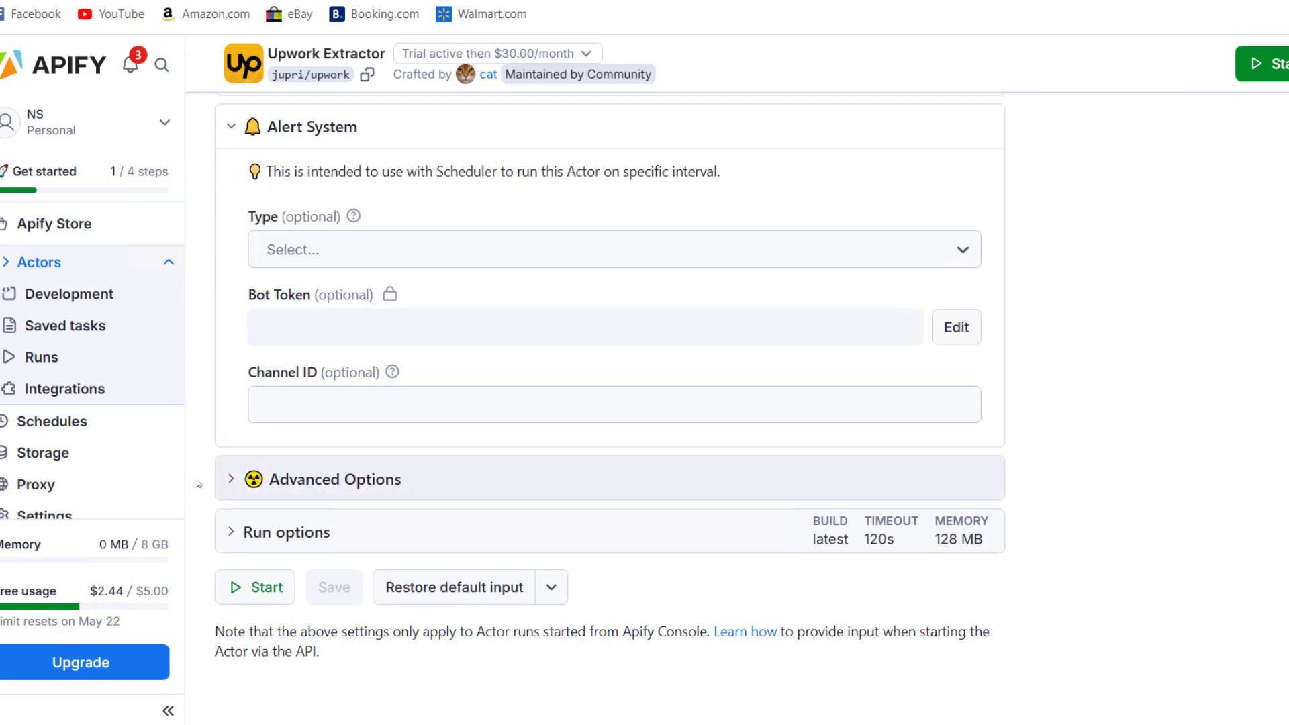
# Open and close Advanced Options, then expand Run options (120s timeout, 128 MB memory)
pyautogui.click(231, 479)
pyautogui.scroll(-6, 227, 473)
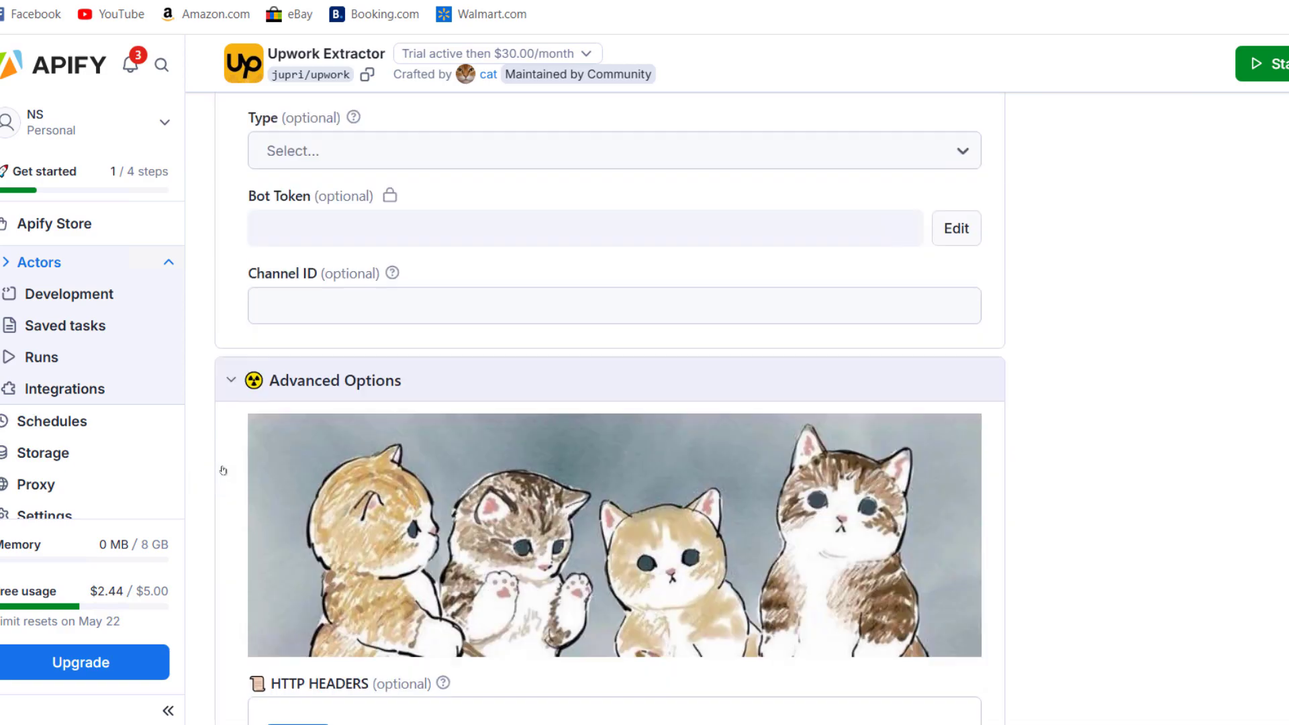
pyautogui.scroll(2, 223, 470)
pyautogui.scroll(3, 223, 470)
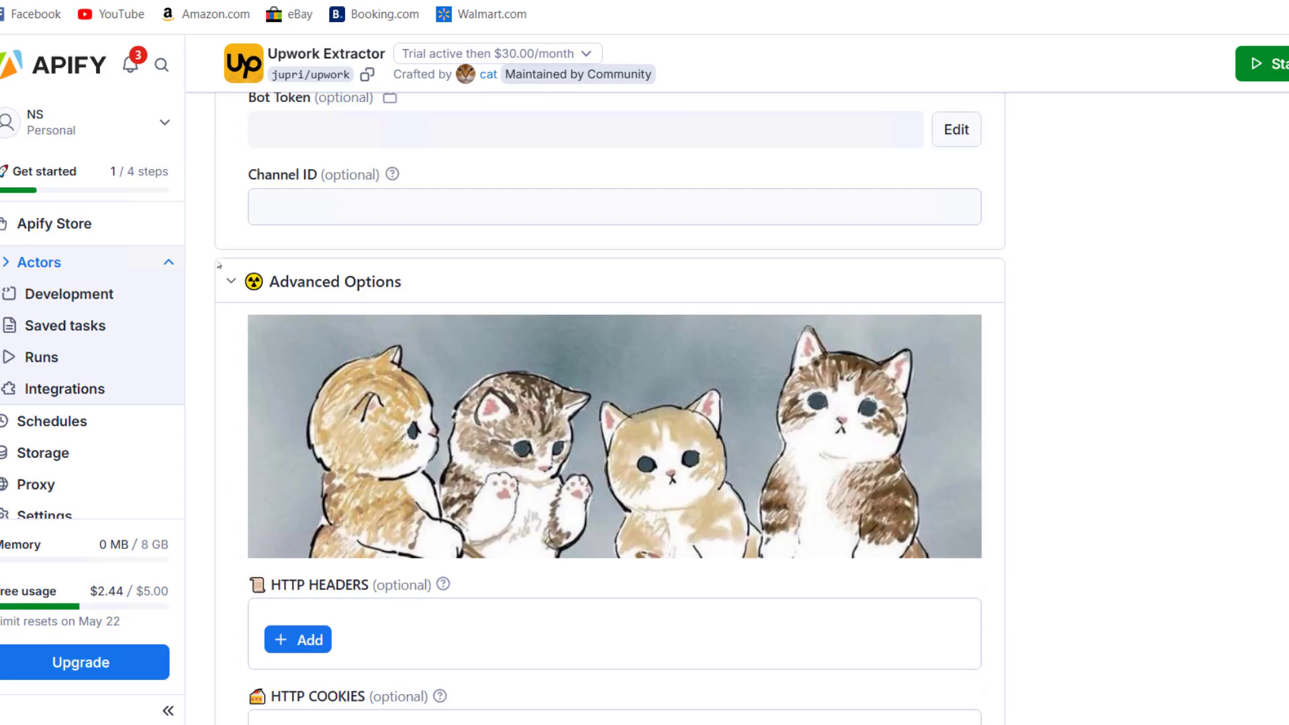
pyautogui.click(234, 281)
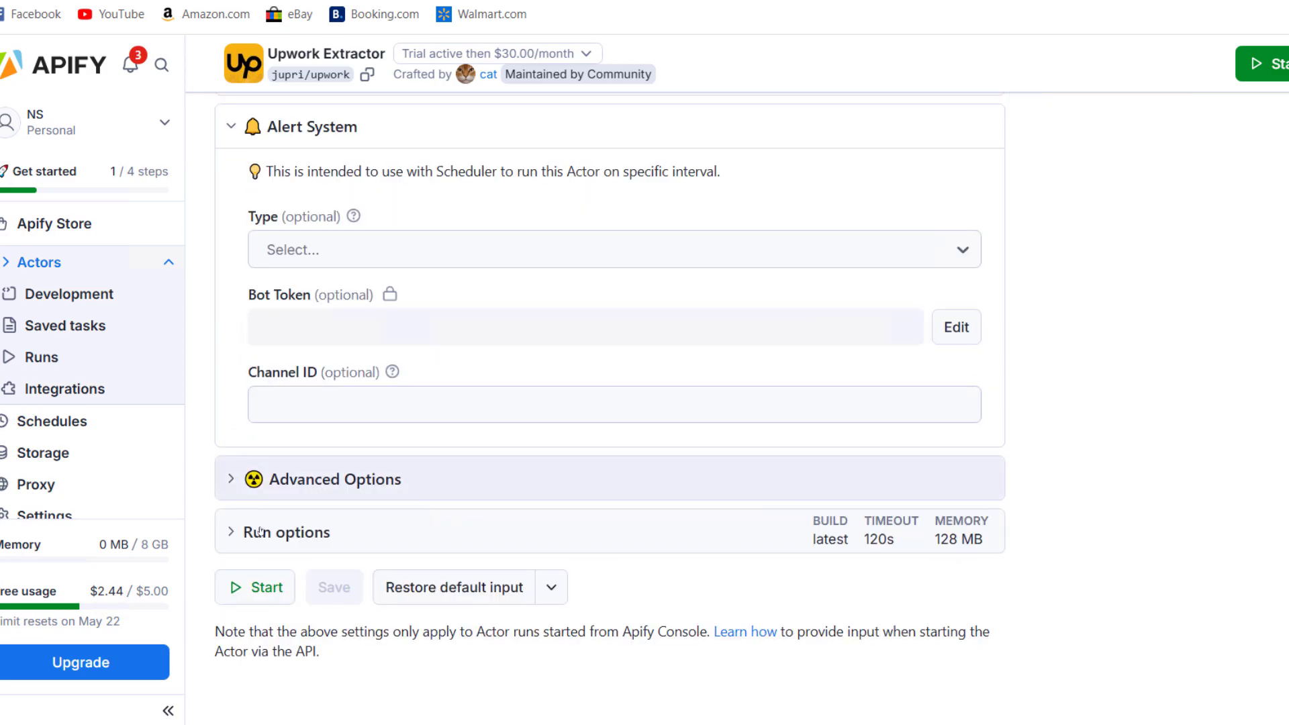
pyautogui.click(230, 533)
pyautogui.scroll(-2, 553, 481)
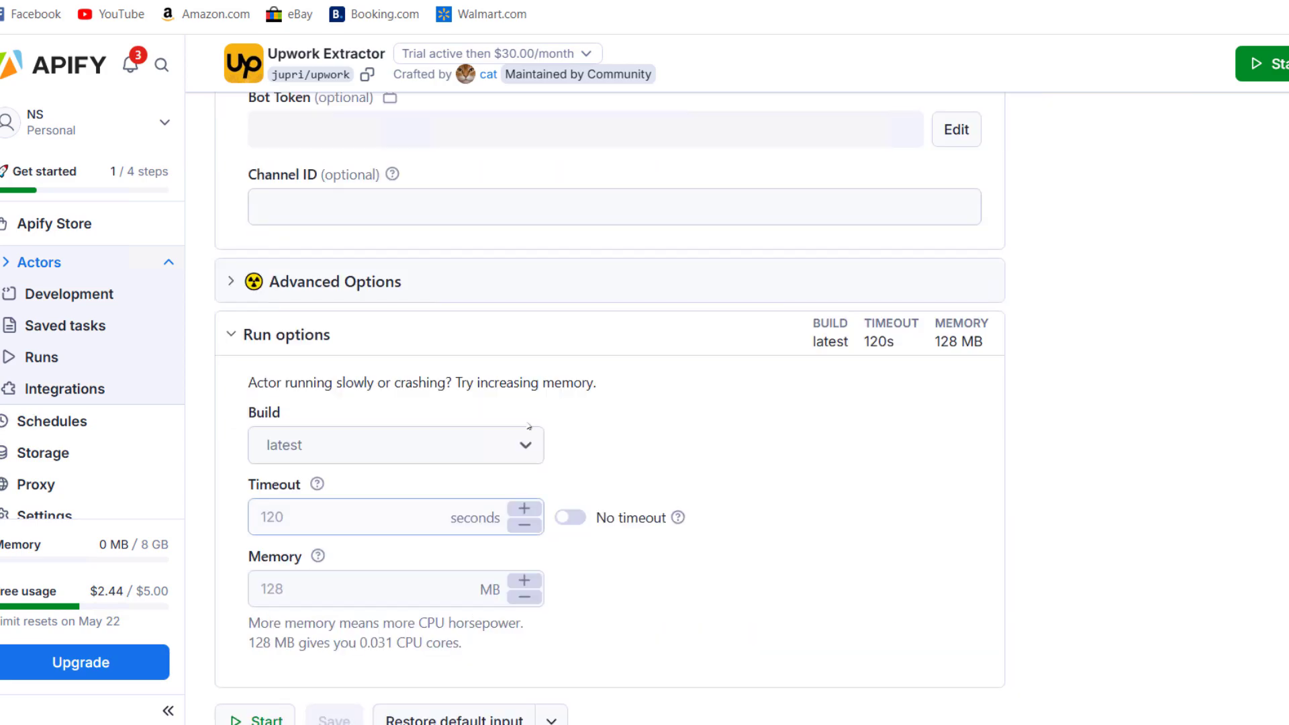
pyautogui.scroll(1, 553, 481)
pyautogui.scroll(-2, 552, 481)
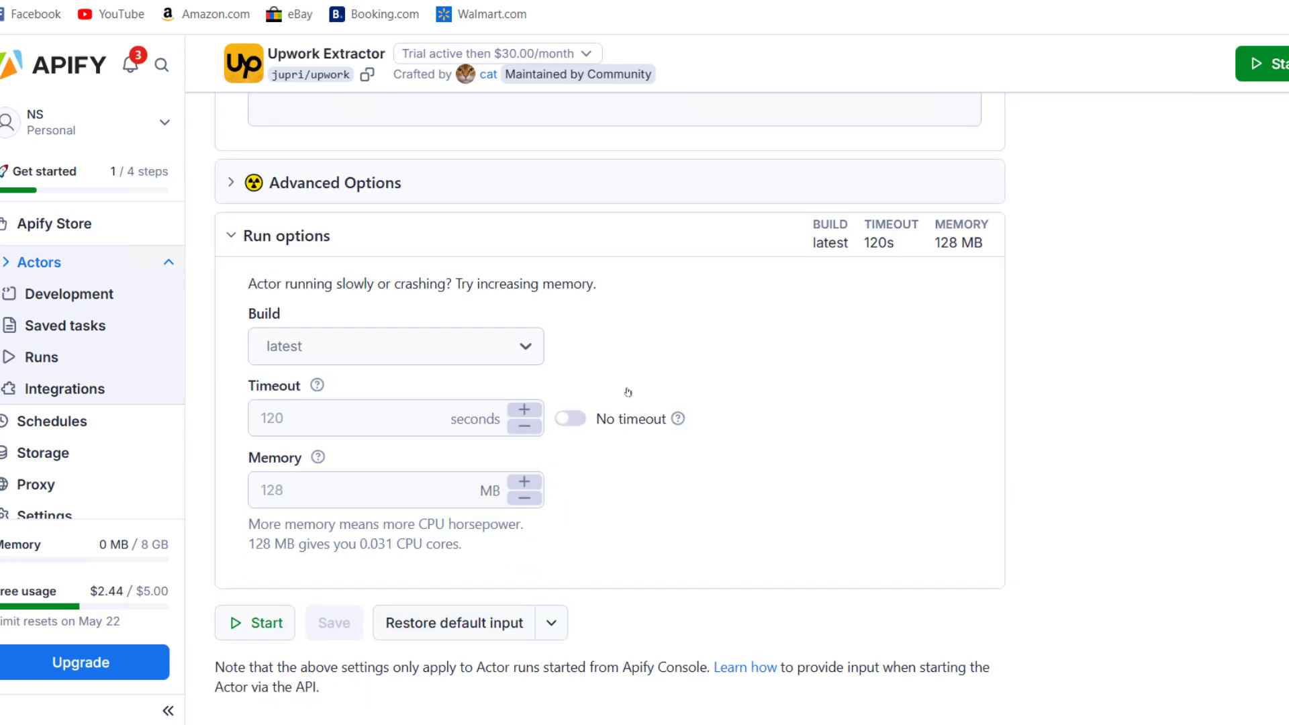
pyautogui.scroll(15, 627, 392)
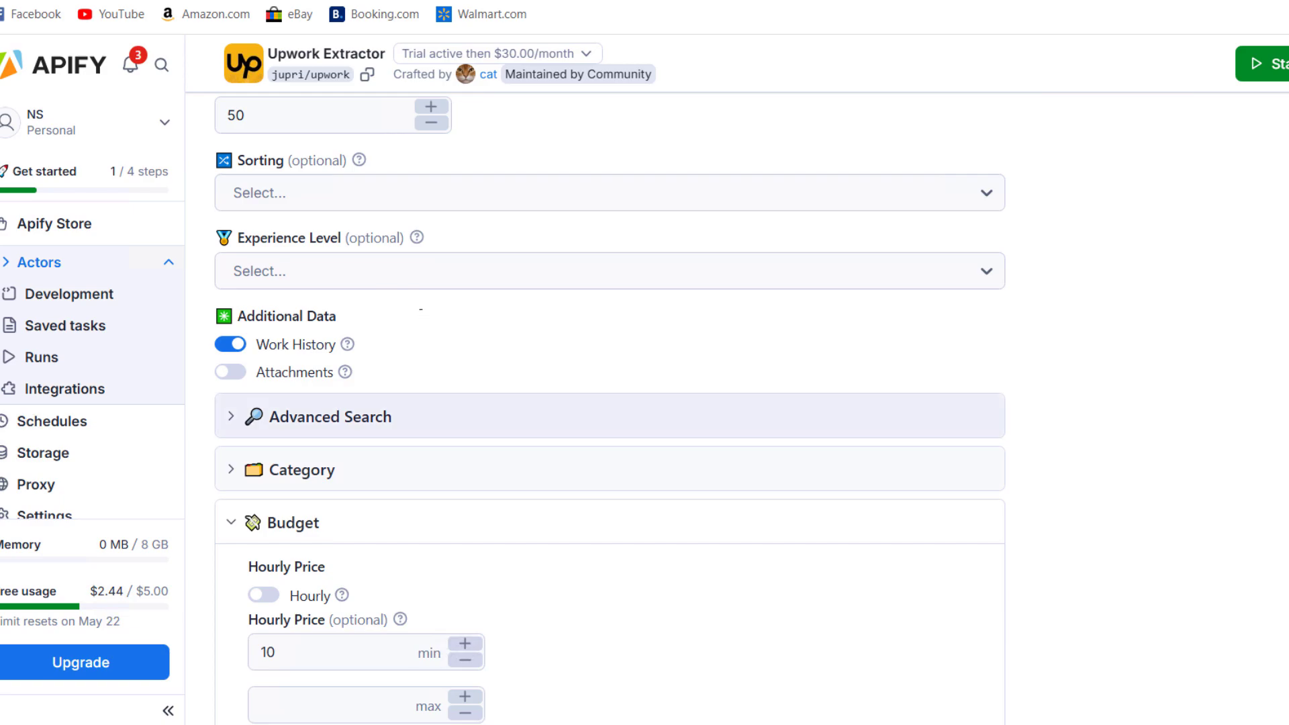
pyautogui.scroll(4, 289, 445)
# Recheck the Limit value of 50 and scroll back down the form
pyautogui.click(288, 361)
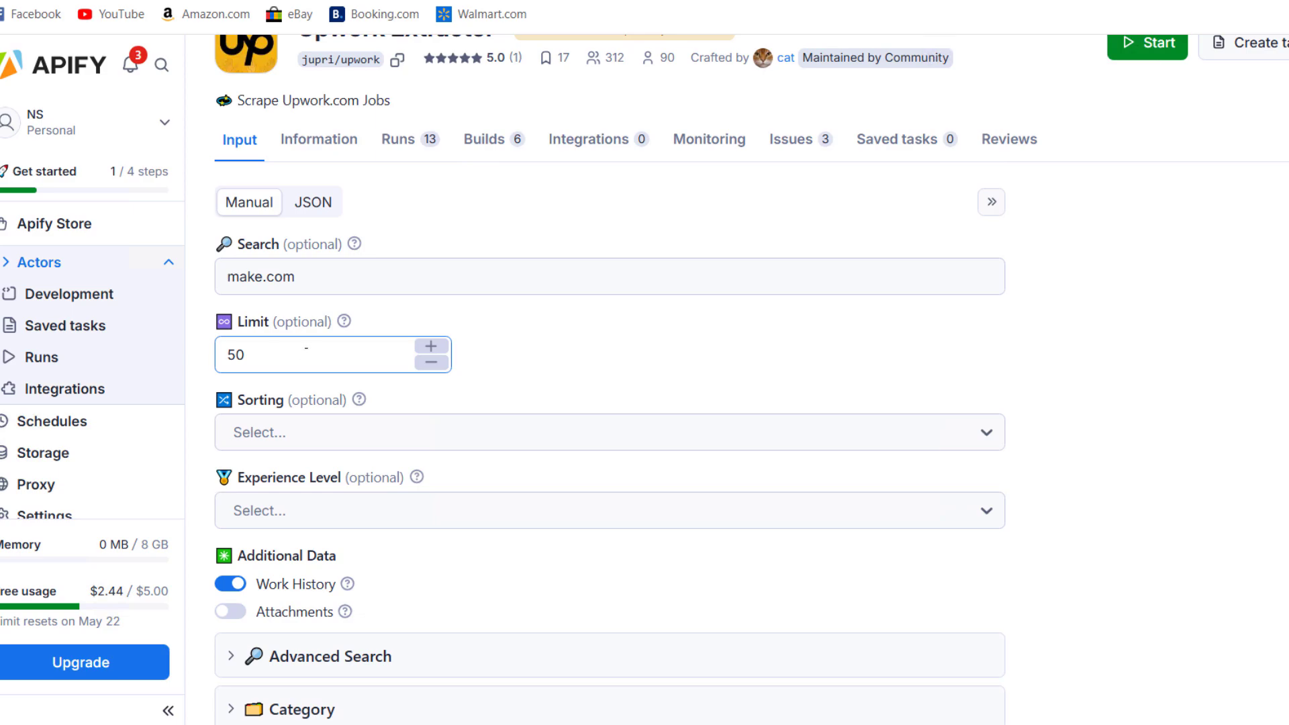
pyautogui.scroll(-3, 307, 352)
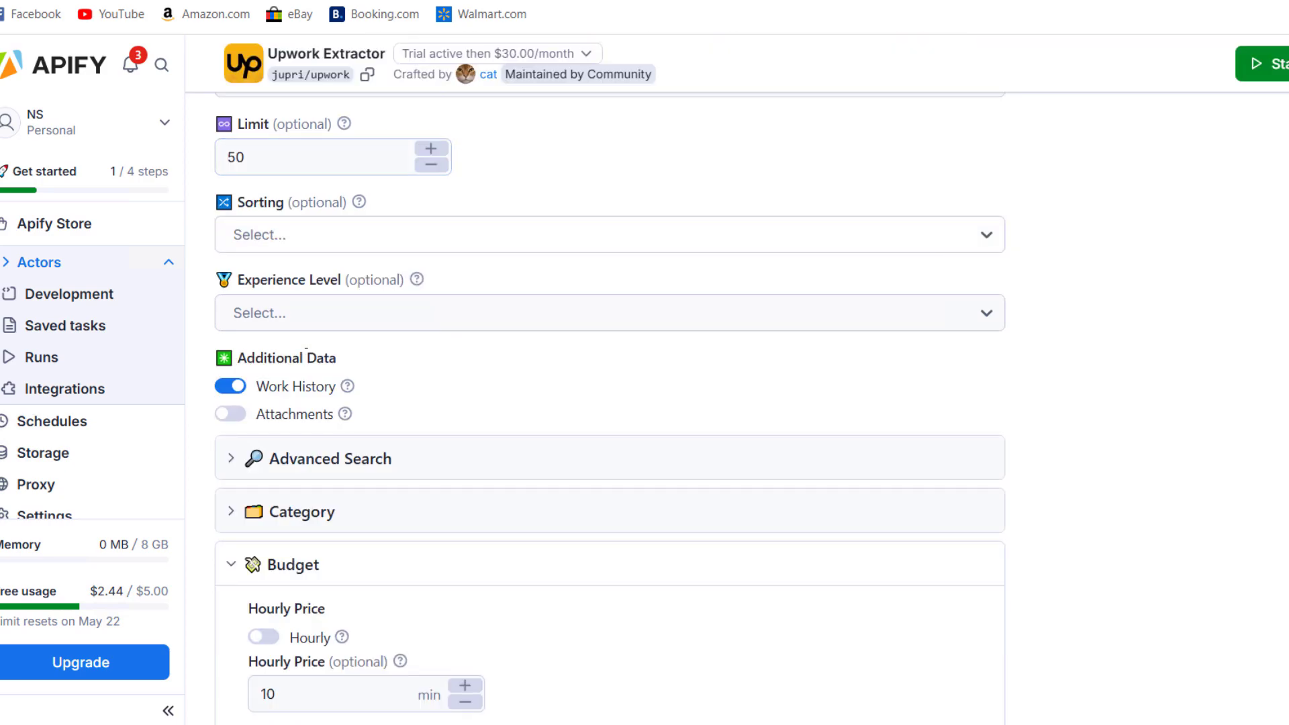
pyautogui.scroll(-6, 308, 350)
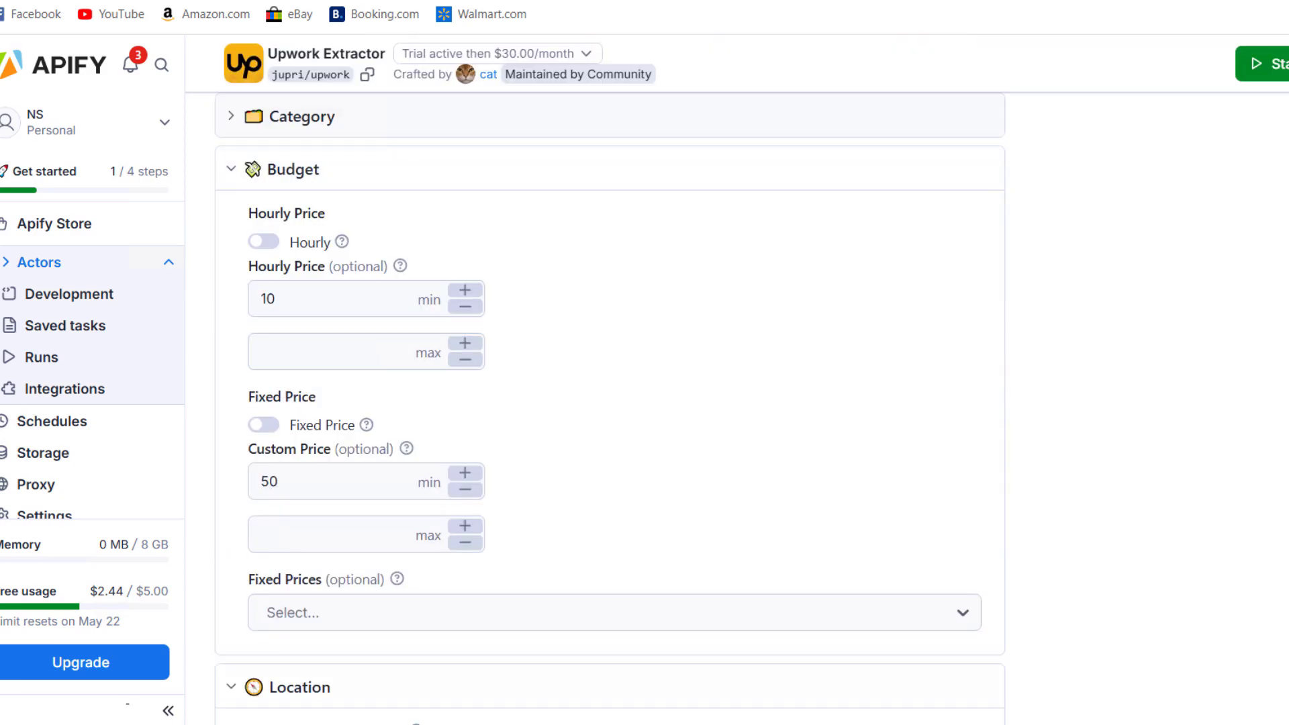
pyautogui.scroll(-15, 555, 446)
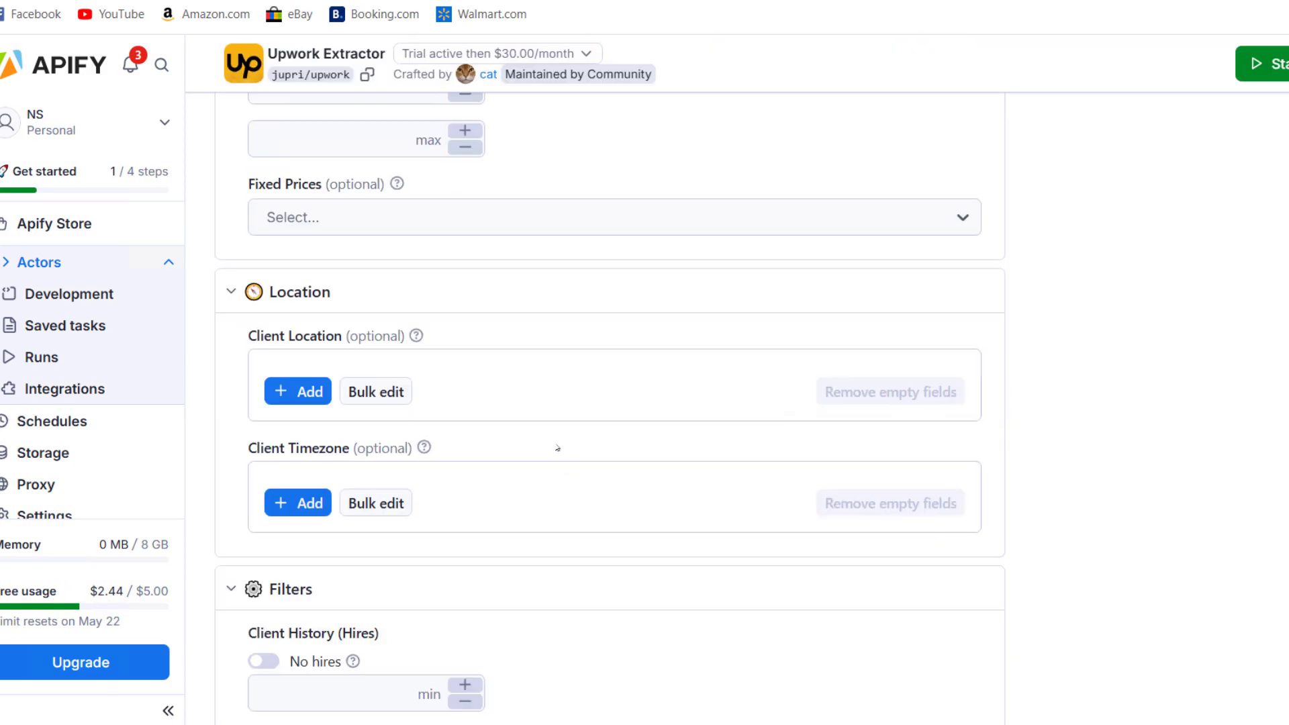
pyautogui.scroll(-12, 325, 565)
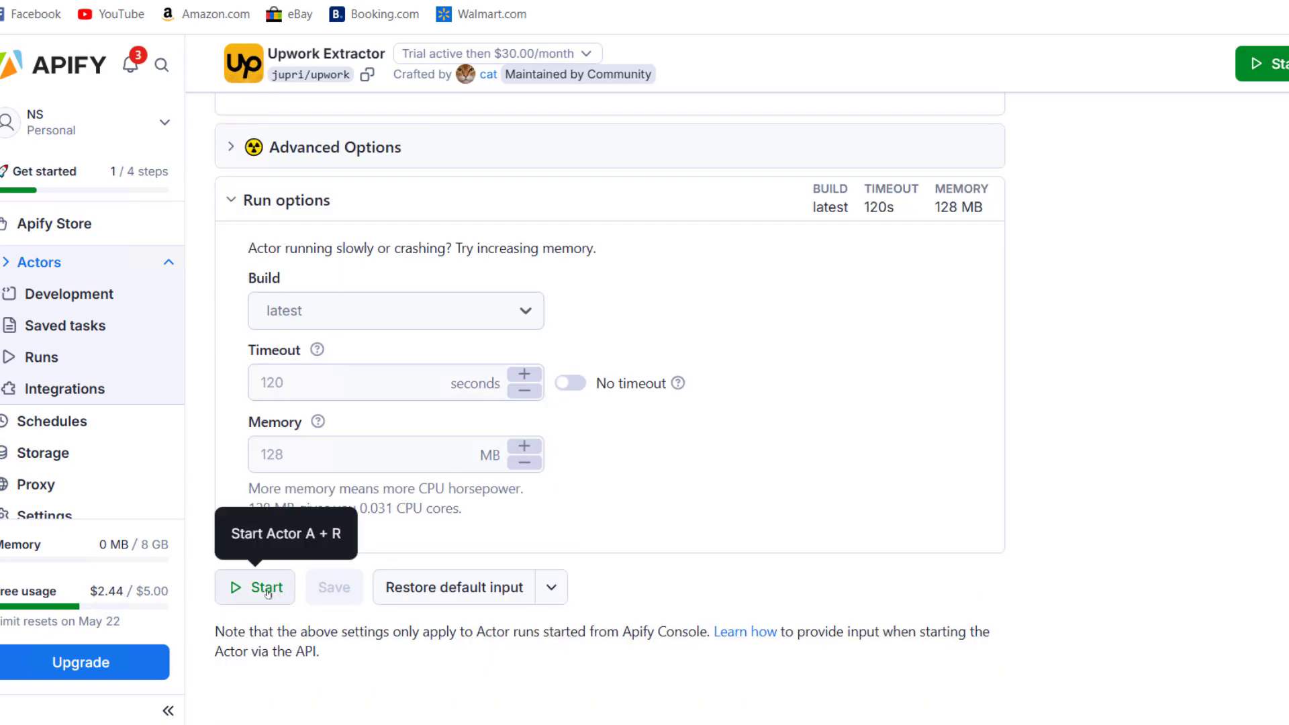
# Start the Upwork Extractor run and wait for it to succeed
pyautogui.click(263, 587)
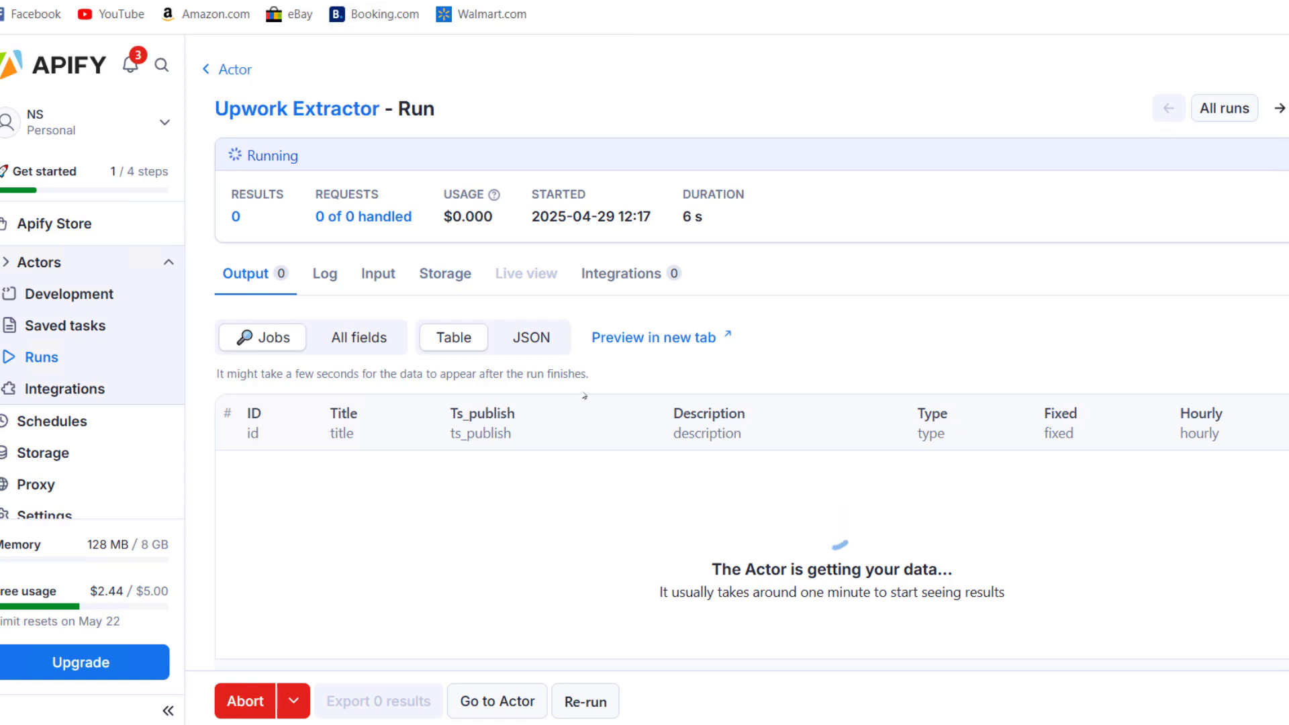
pyautogui.scroll(-2, 592, 406)
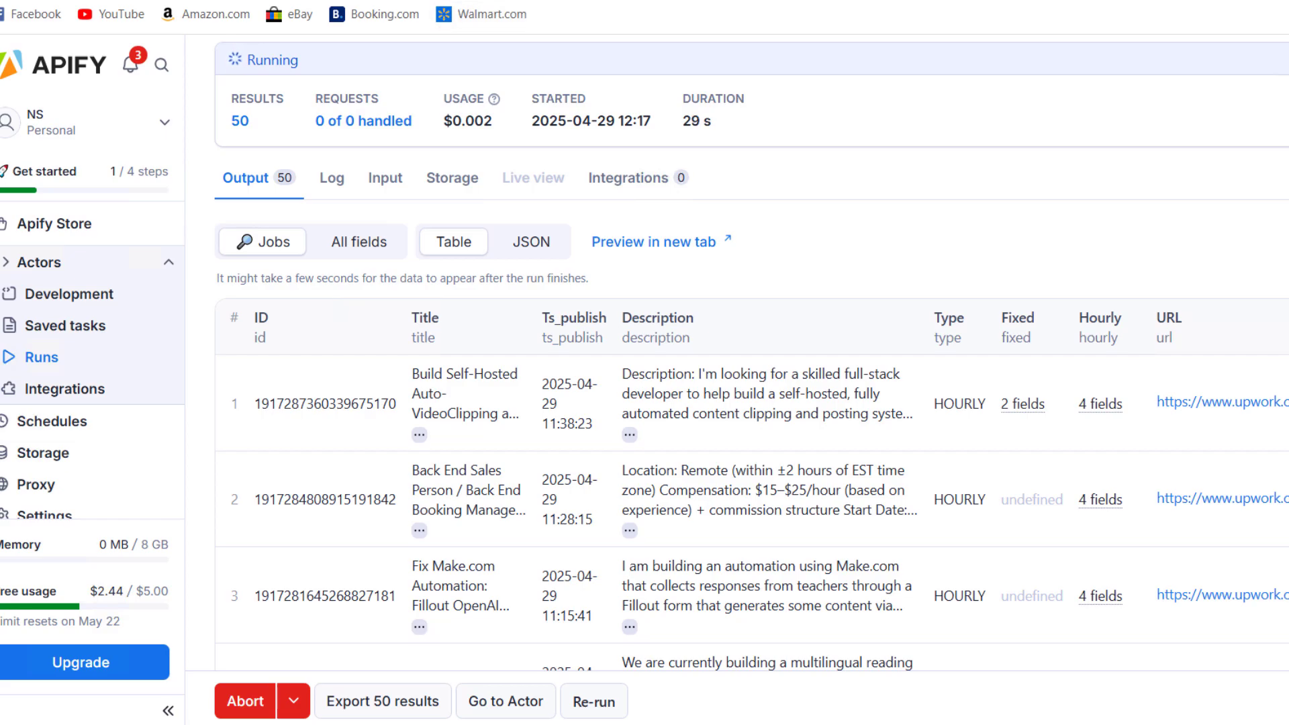
pyautogui.scroll(-15, 752, 353)
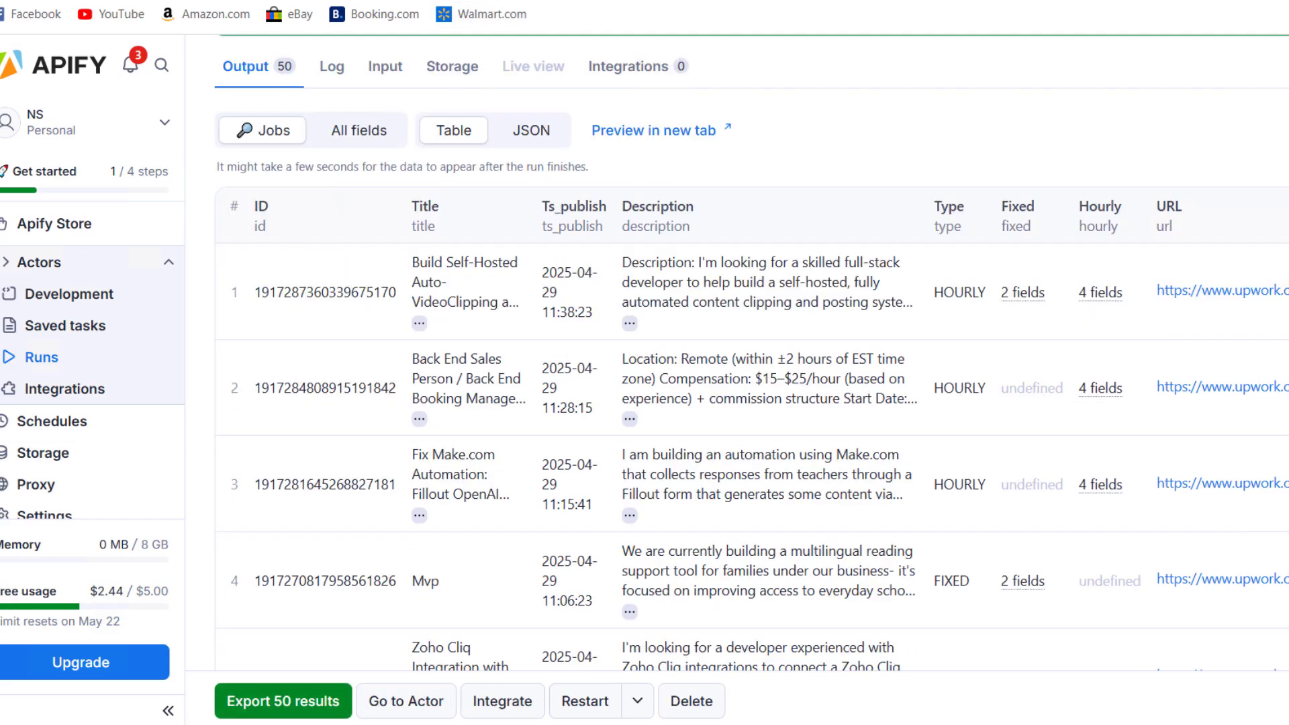
pyautogui.scroll(-2, 751, 353)
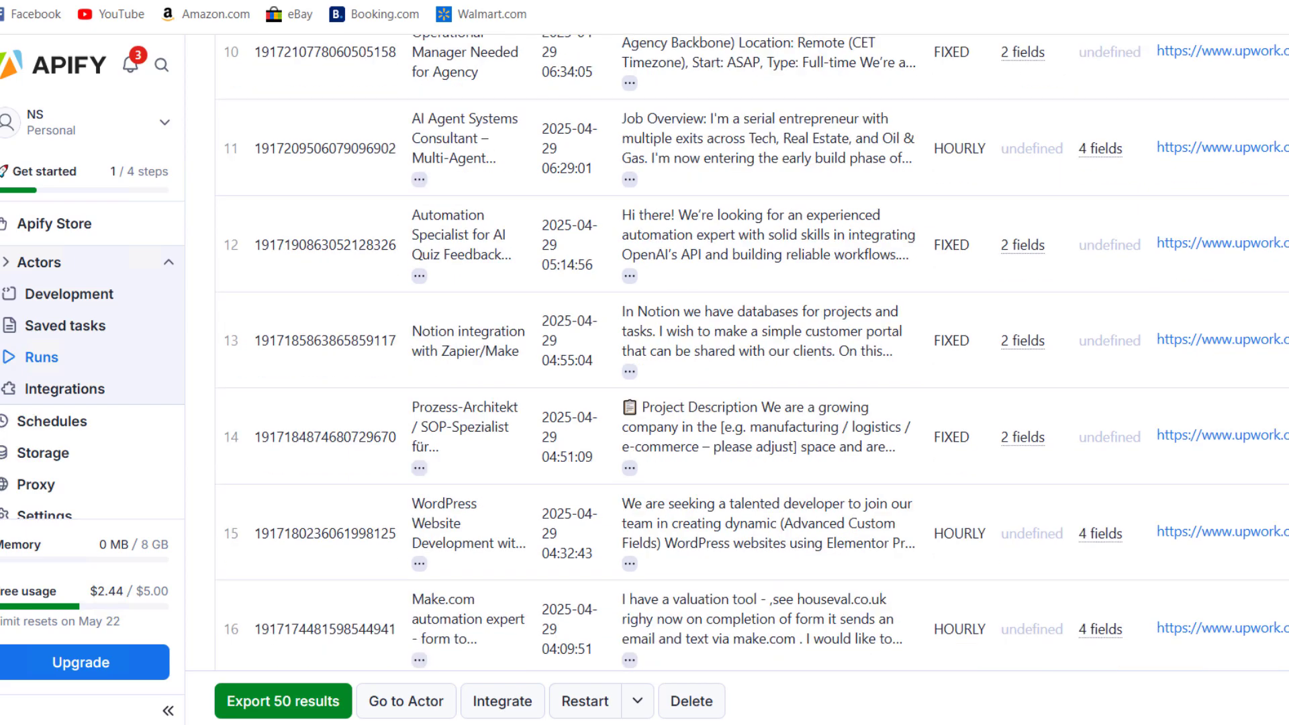
pyautogui.scroll(-8, 751, 353)
# Scroll through the Output table of 50 make.com job results
pyautogui.scroll(20, 752, 353)
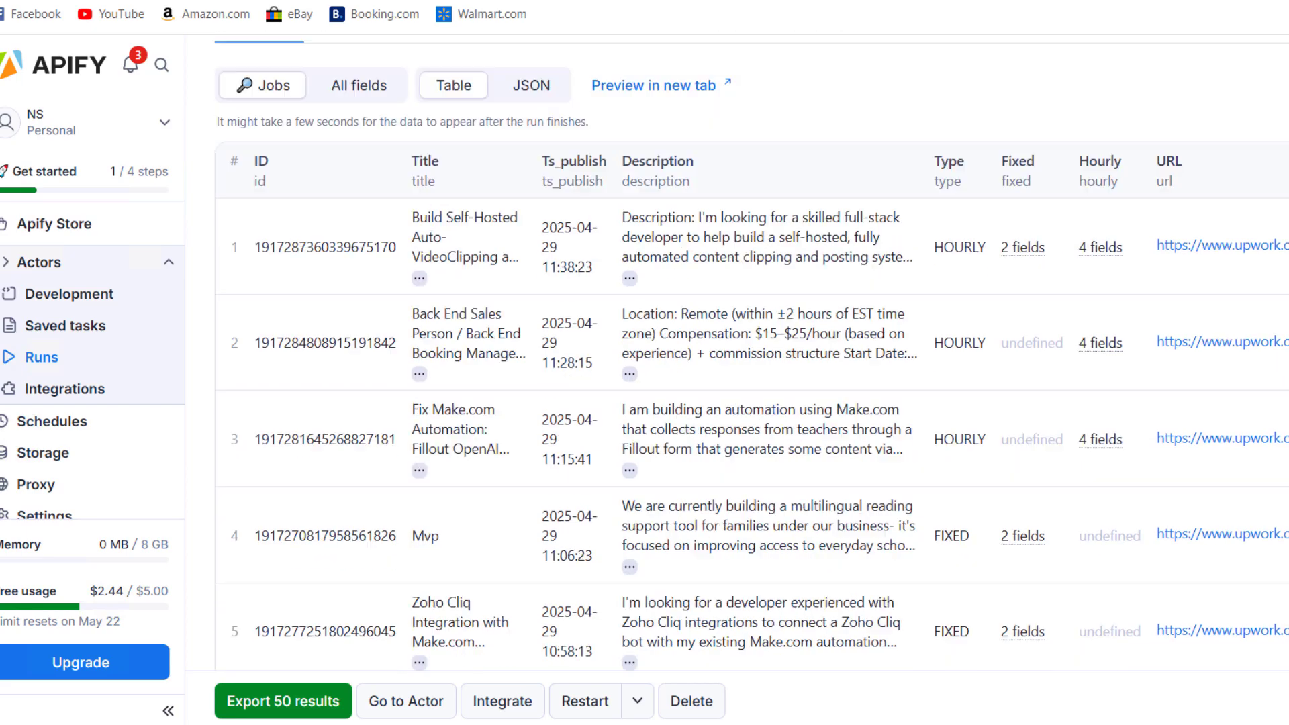
pyautogui.scroll(-6, 752, 353)
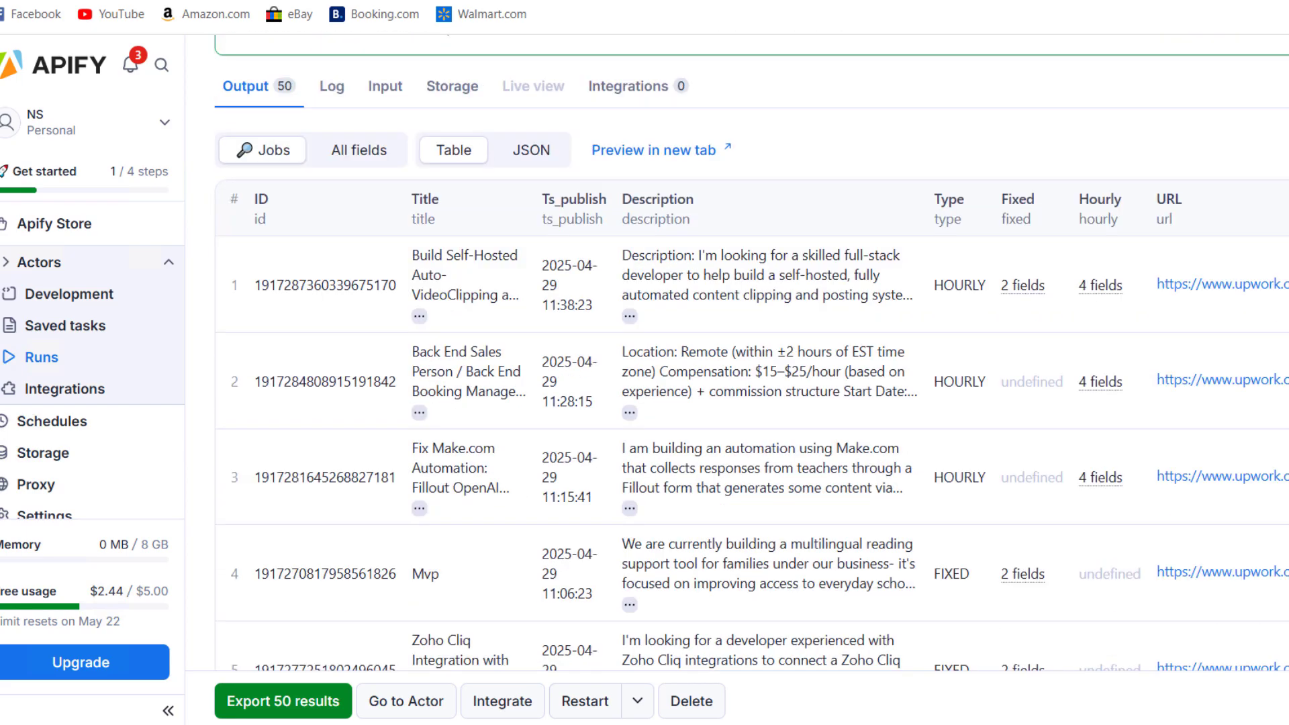
pyautogui.scroll(6, 751, 353)
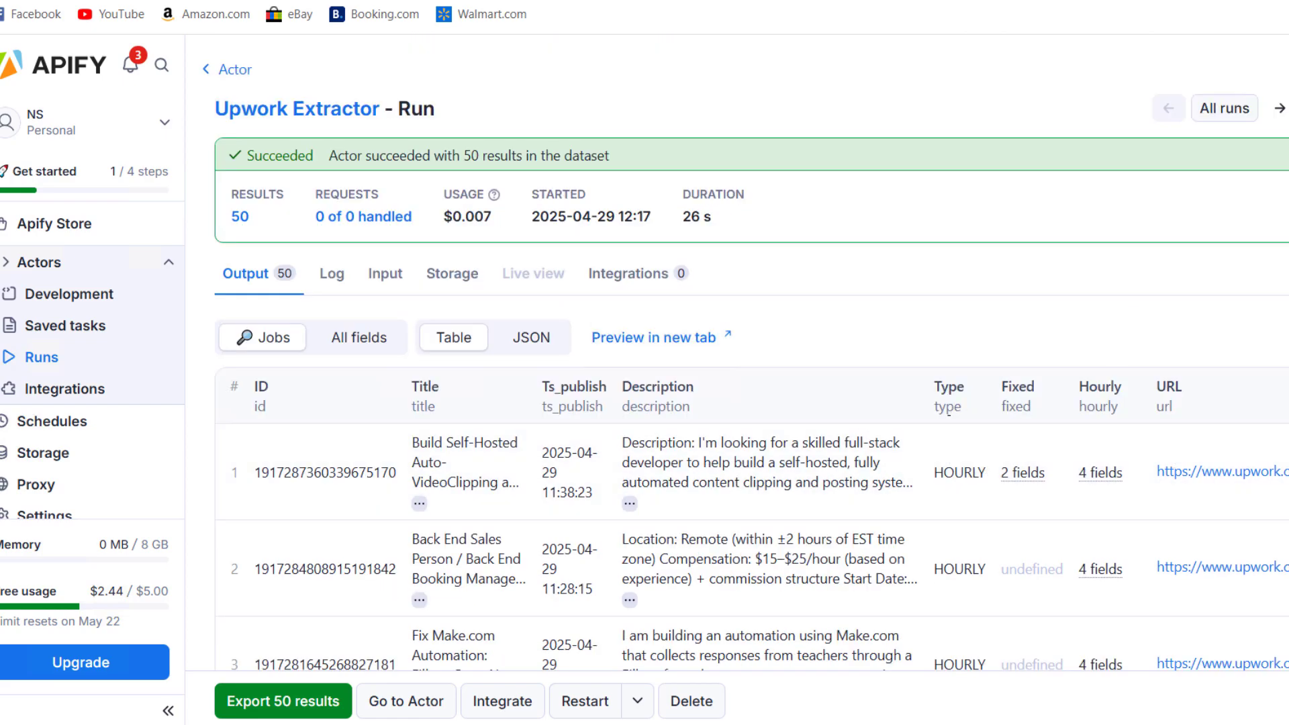
pyautogui.scroll(-4, 962, 410)
pyautogui.scroll(-1, 947, 440)
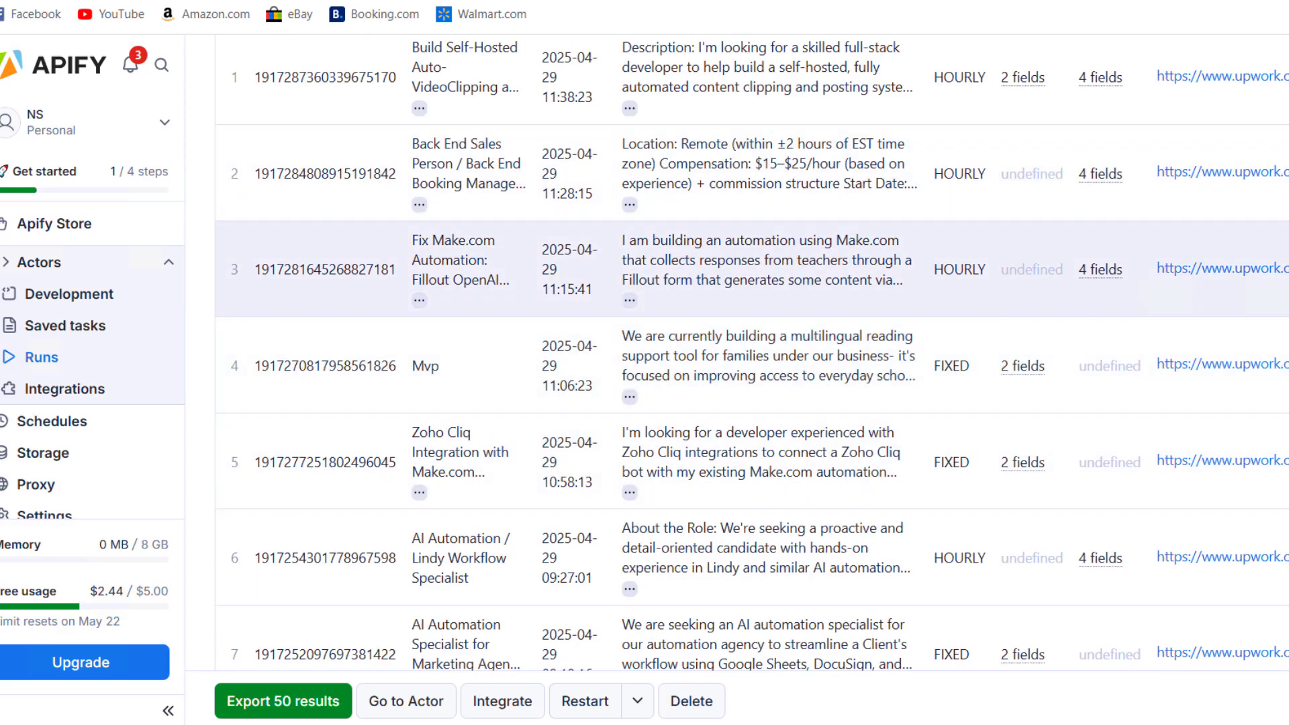
pyautogui.scroll(5, 435, 299)
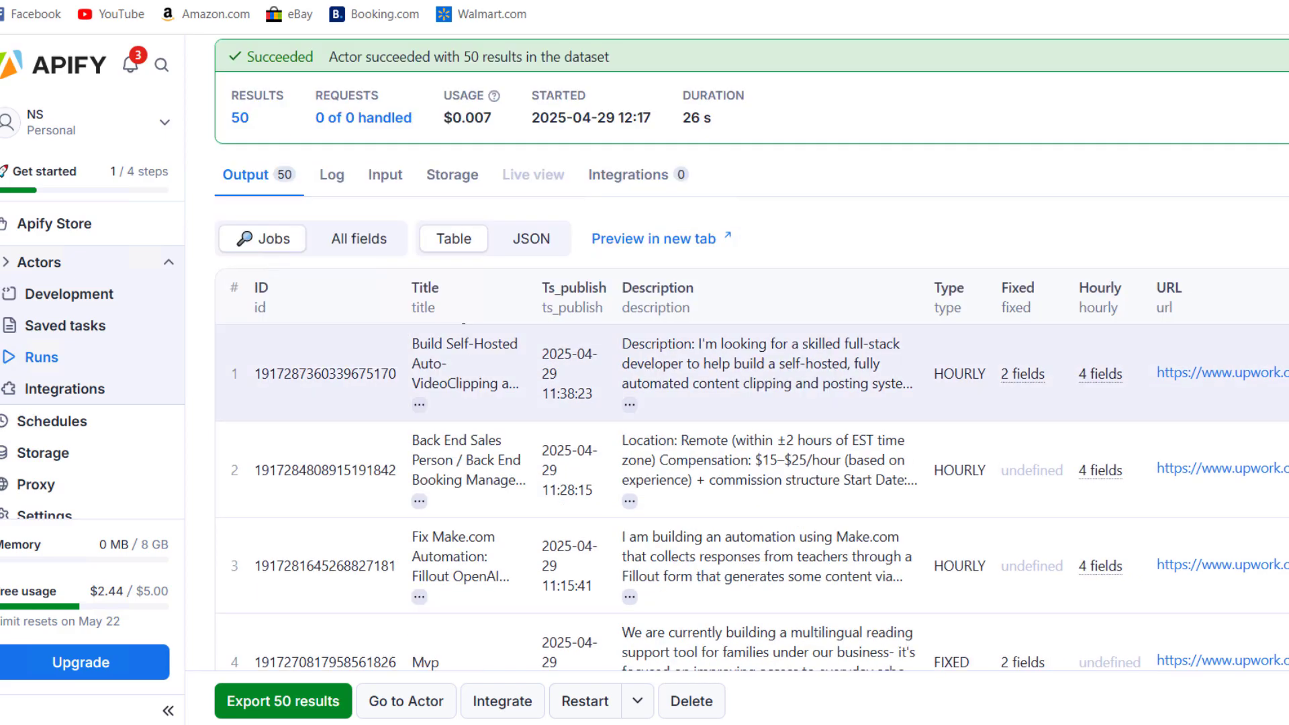
pyautogui.scroll(-4, 435, 299)
pyautogui.scroll(-2, 752, 316)
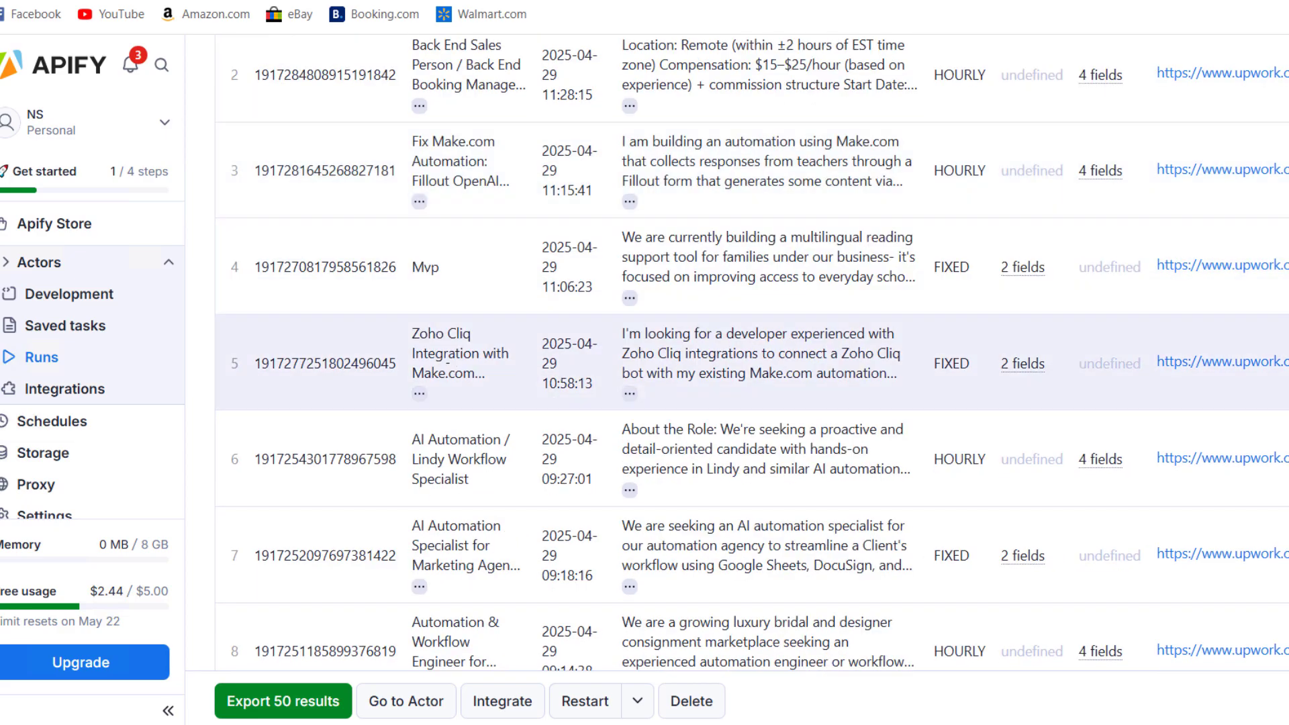
pyautogui.scroll(3, 747, 267)
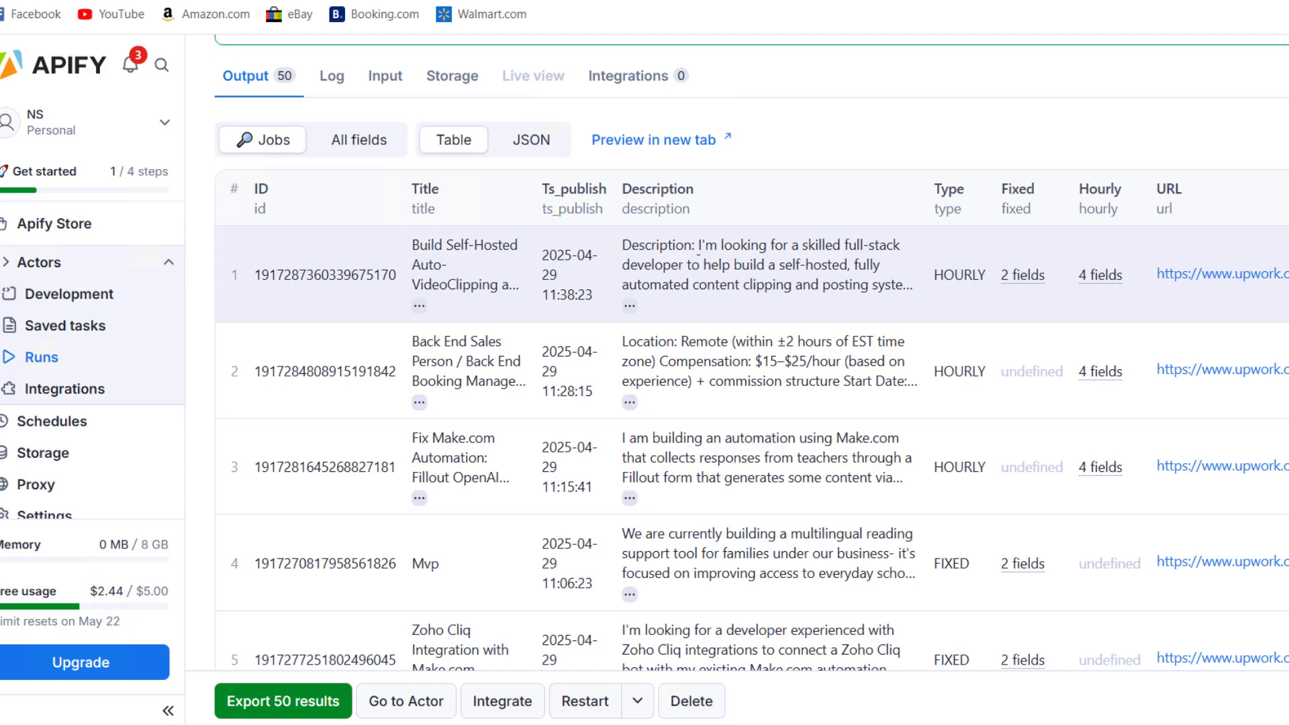
pyautogui.scroll(-1, 699, 245)
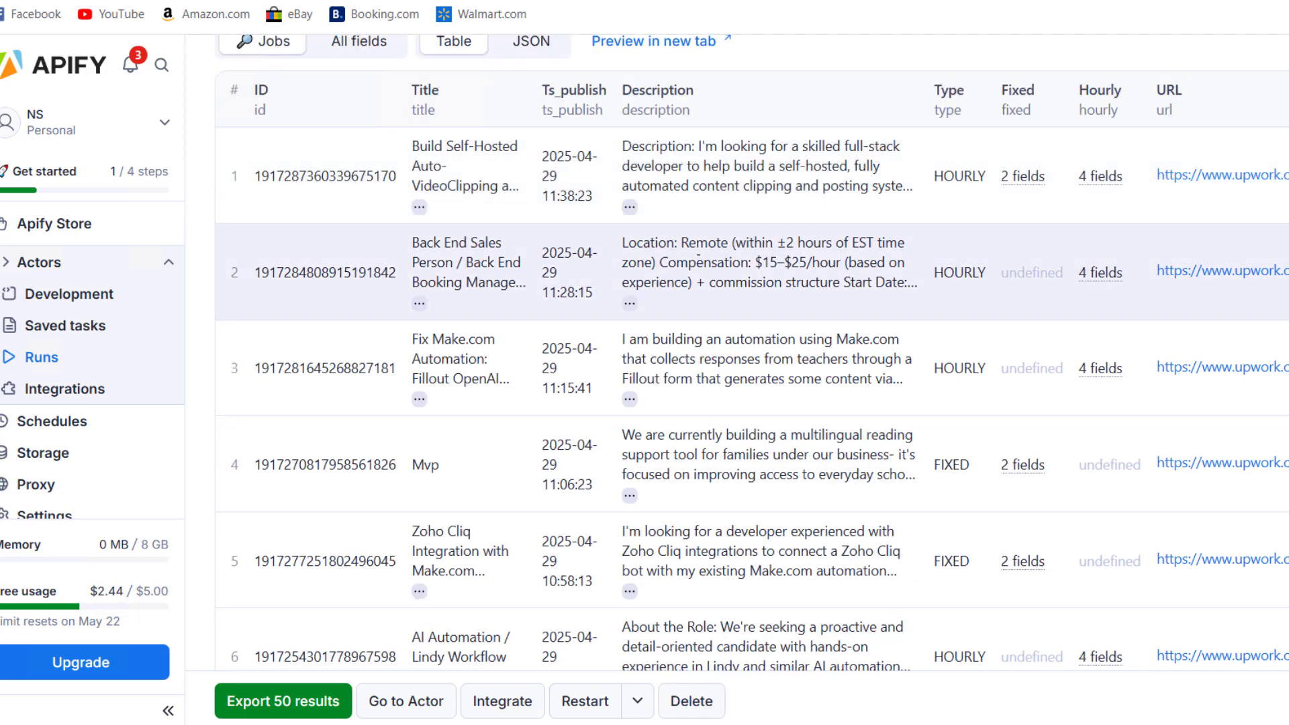
pyautogui.scroll(-1, 698, 255)
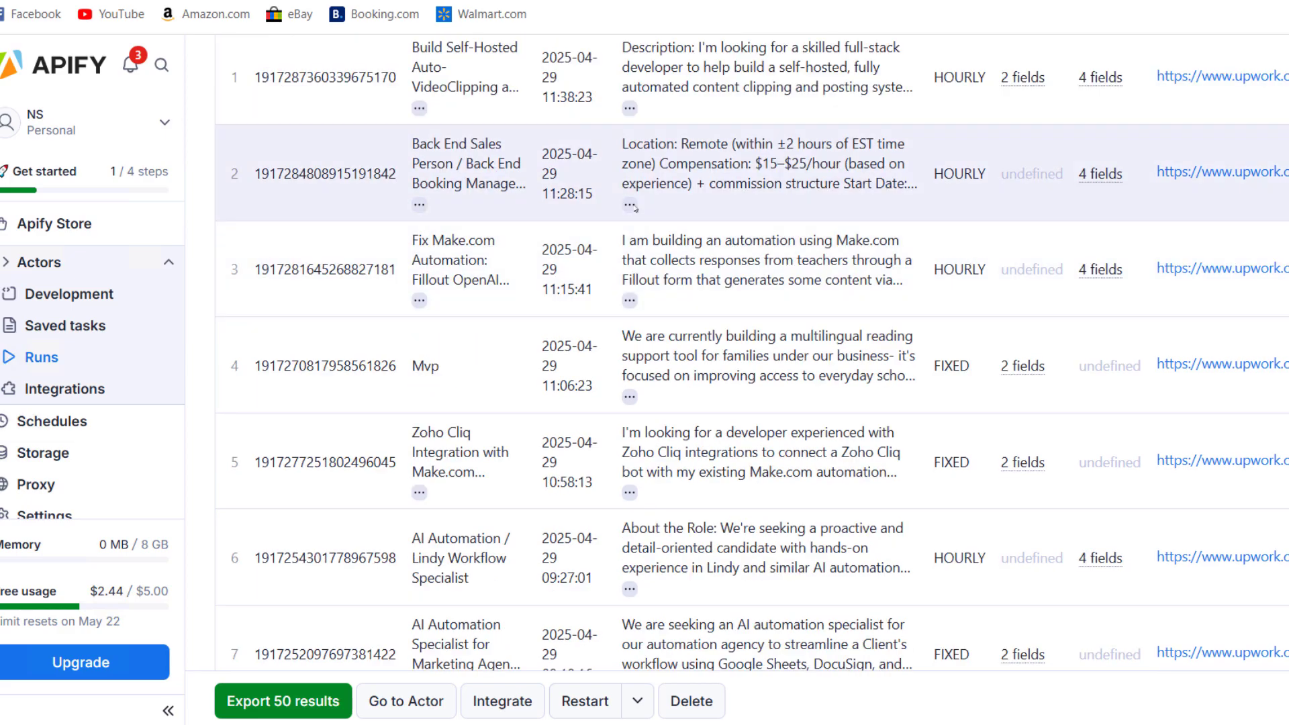
pyautogui.click(628, 204)
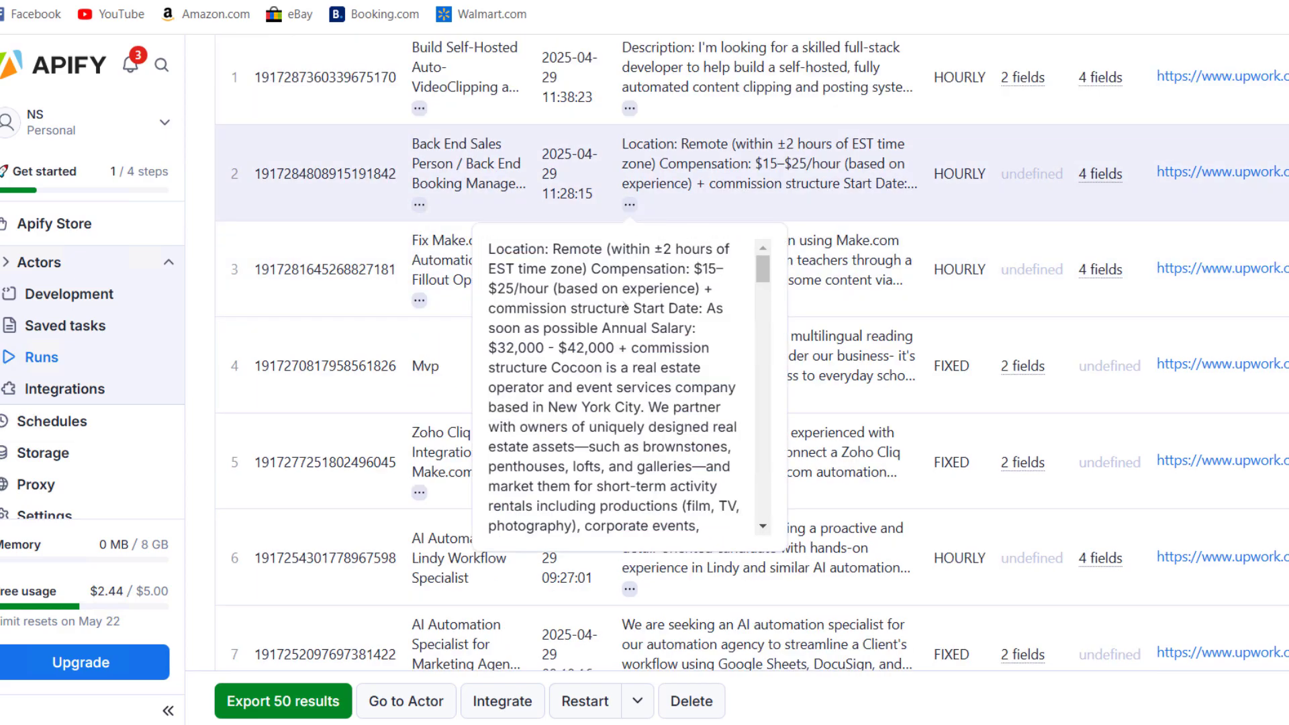
pyautogui.scroll(-15, 638, 306)
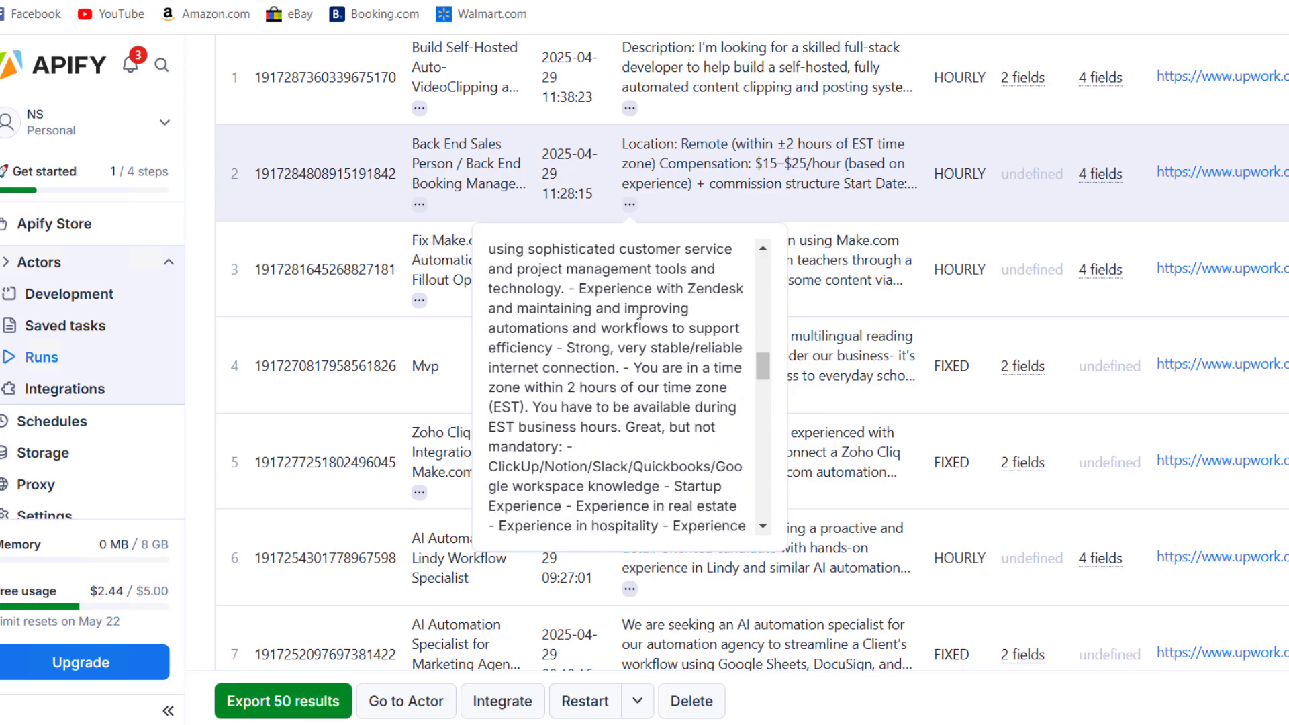
pyautogui.scroll(-12, 637, 327)
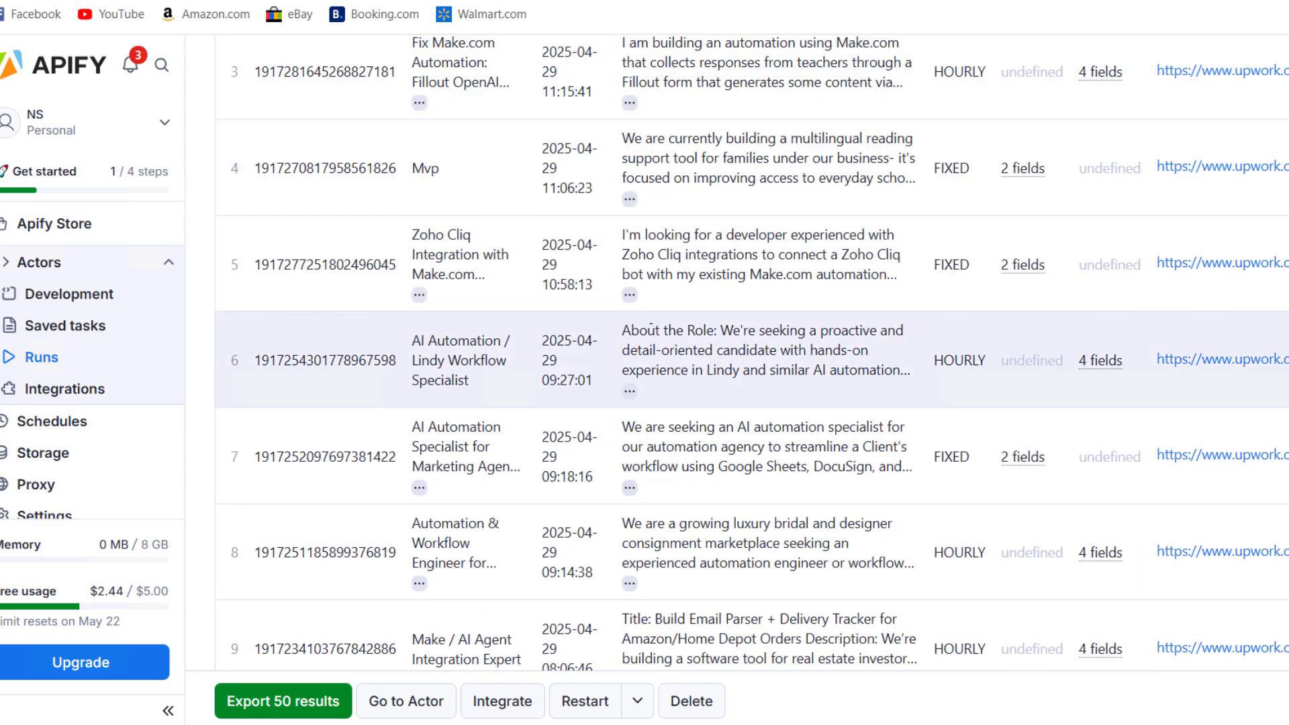
pyautogui.scroll(5, 725, 297)
pyautogui.scroll(4, 1246, 397)
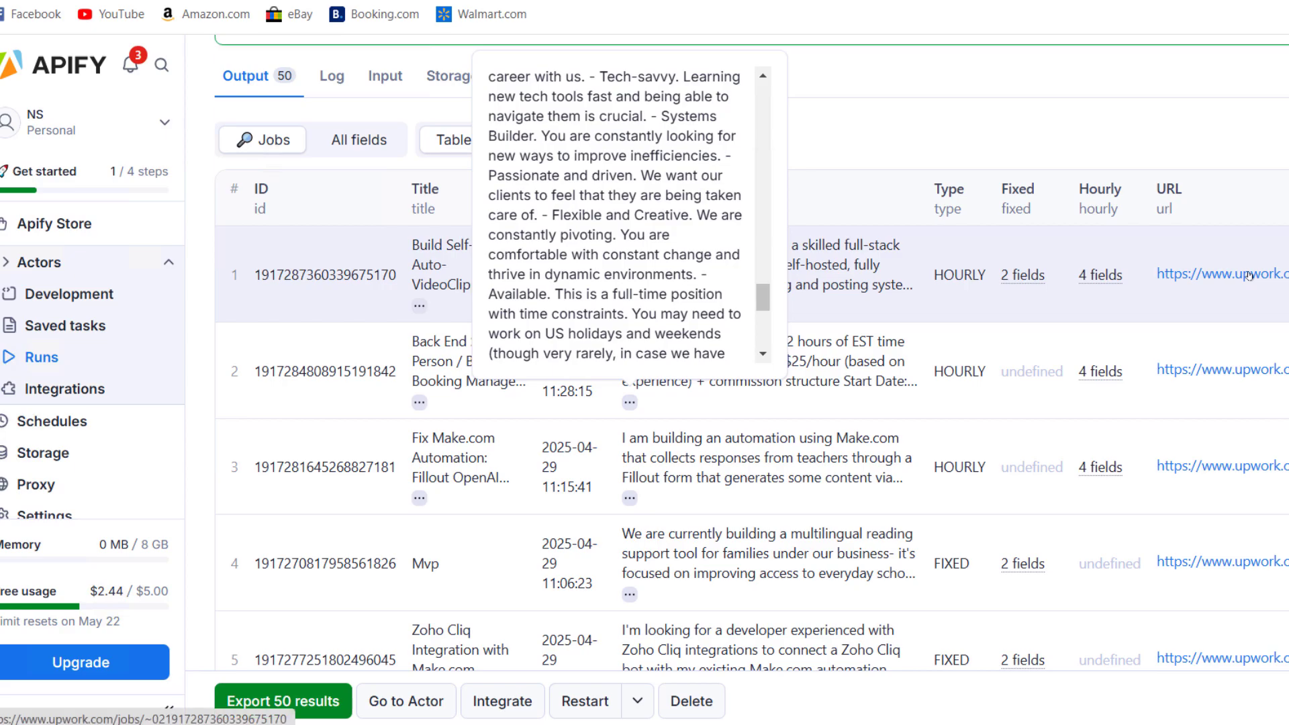
pyautogui.scroll(-1, 1248, 276)
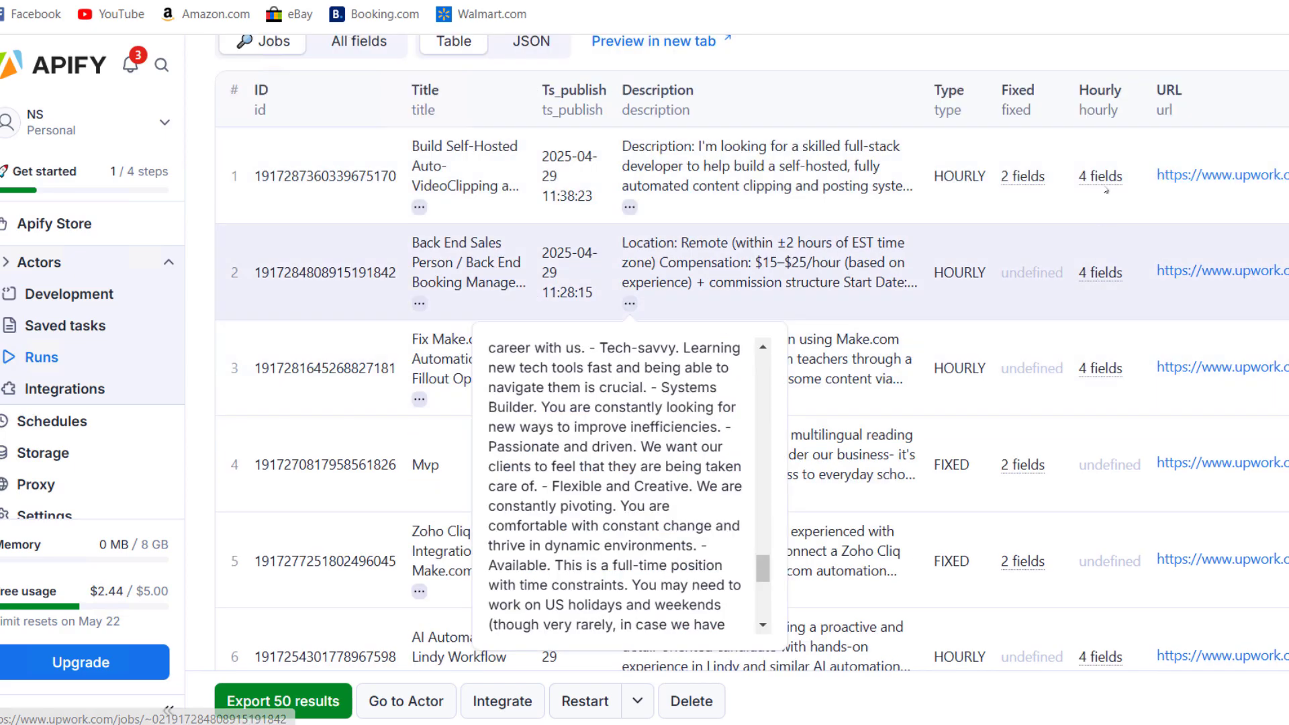
pyautogui.click(1106, 178)
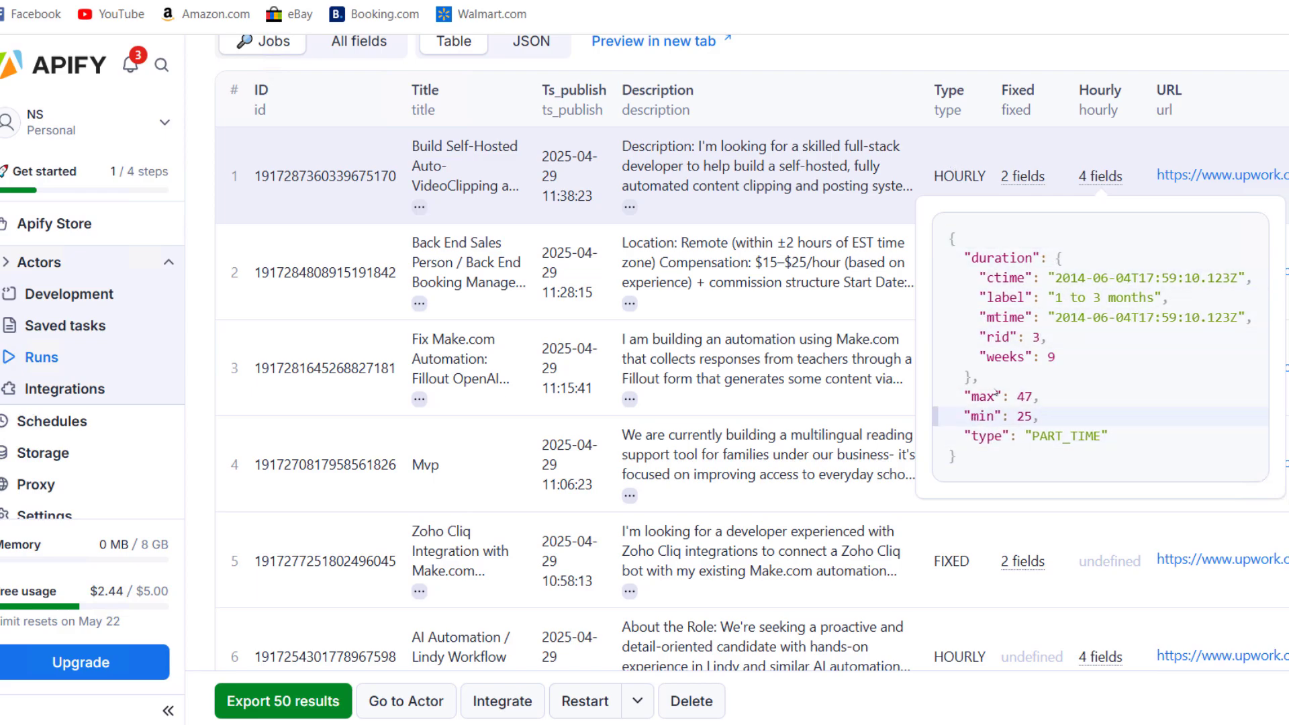
pyautogui.scroll(-10, 1034, 437)
pyautogui.scroll(-20, 1052, 424)
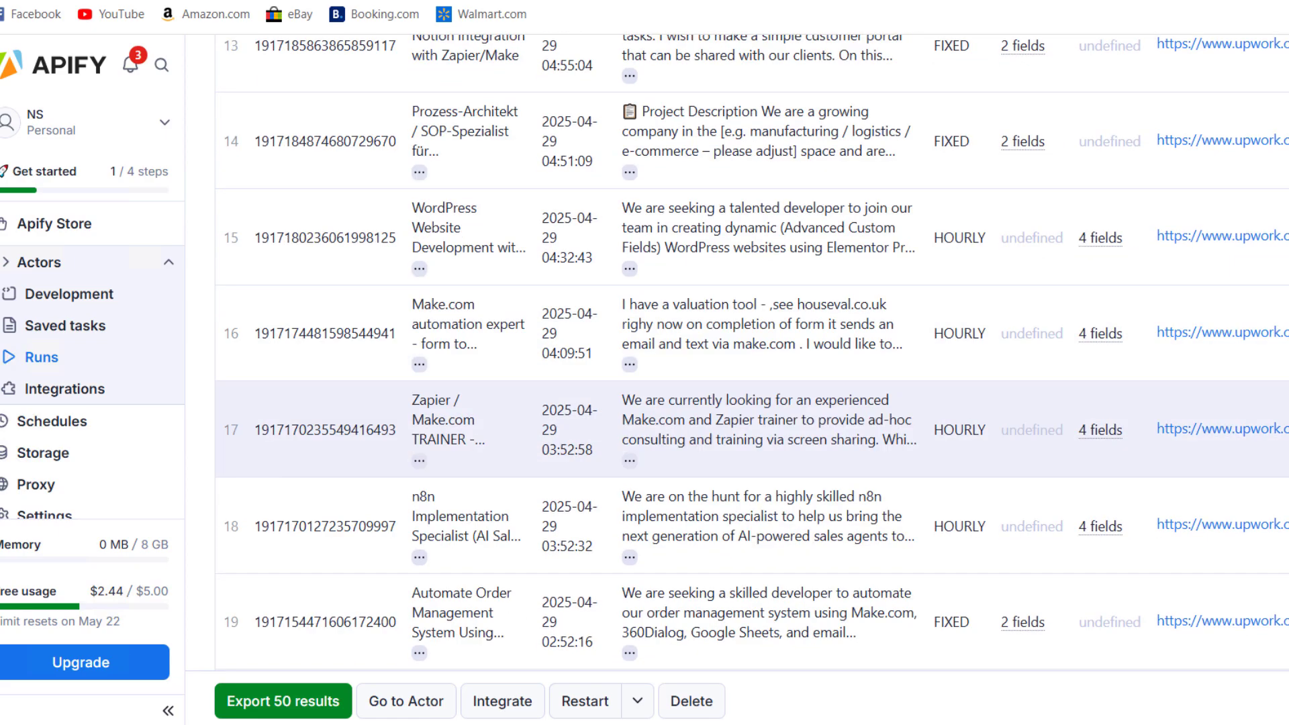
pyautogui.scroll(20, 1195, 495)
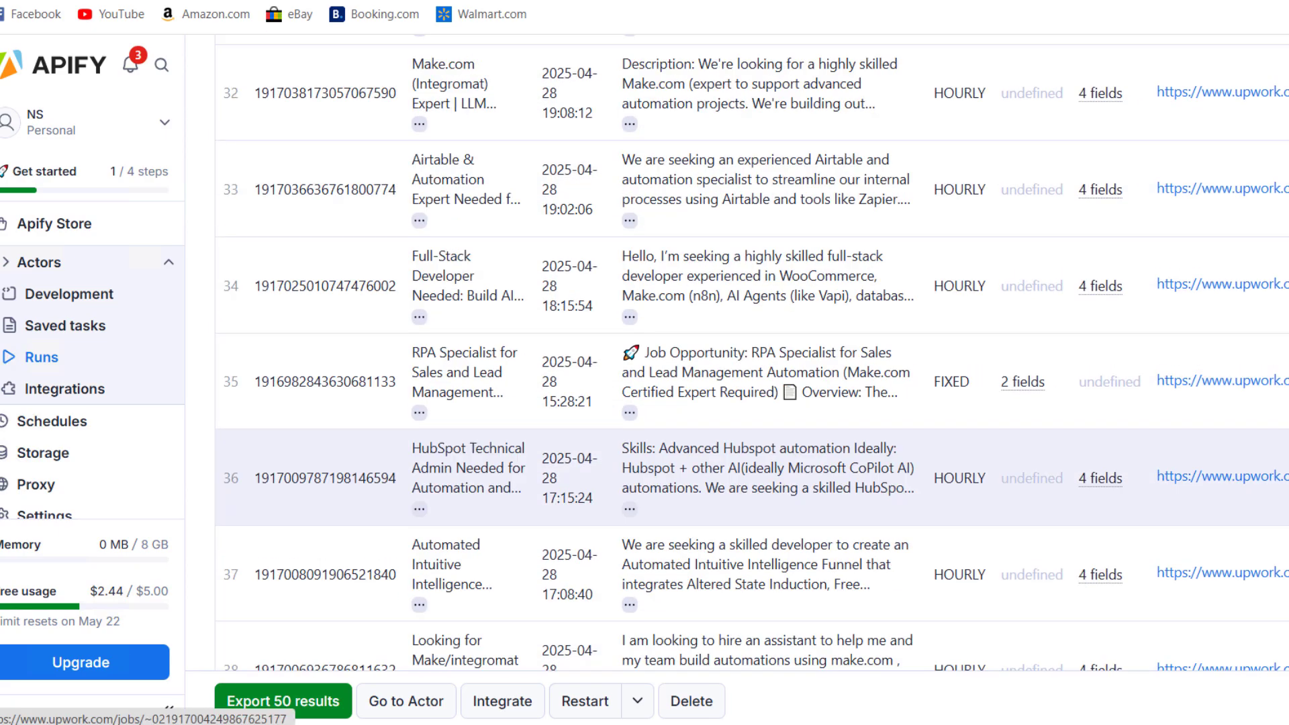
pyautogui.scroll(5, 1195, 496)
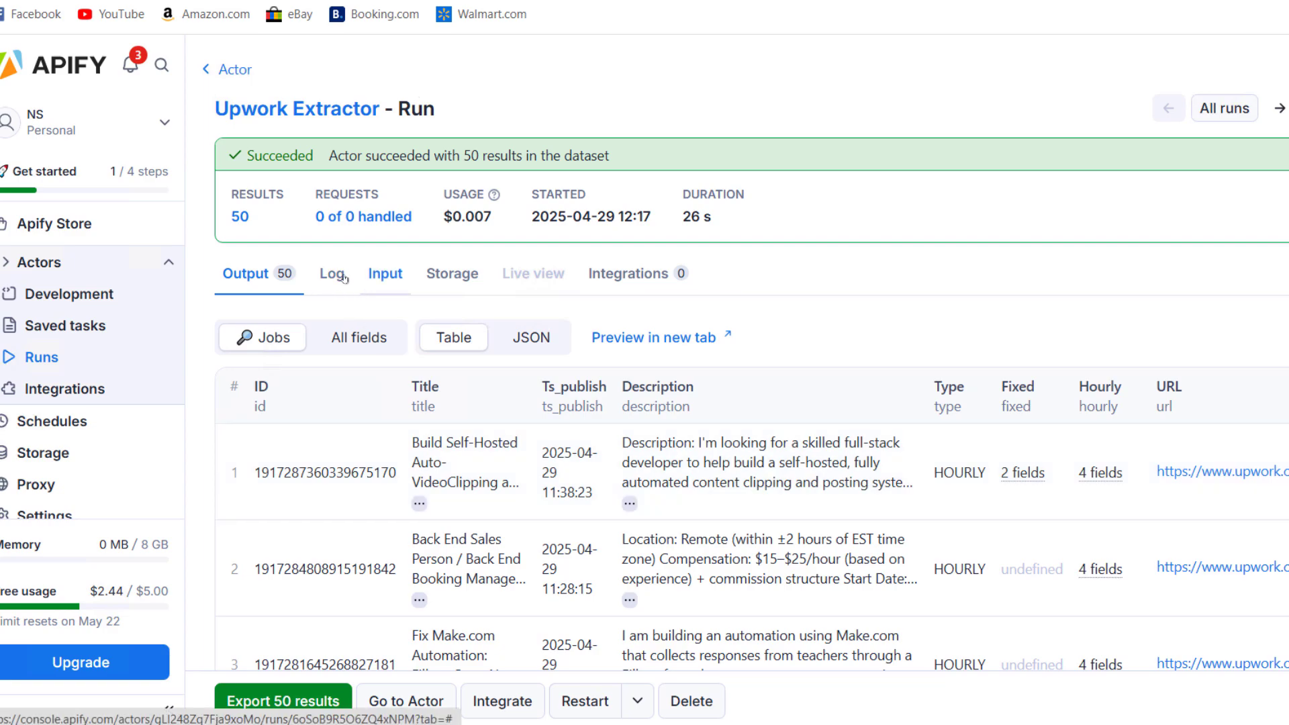
# Copy the run's Dataset ID from the Storage tab
pyautogui.click(457, 276)
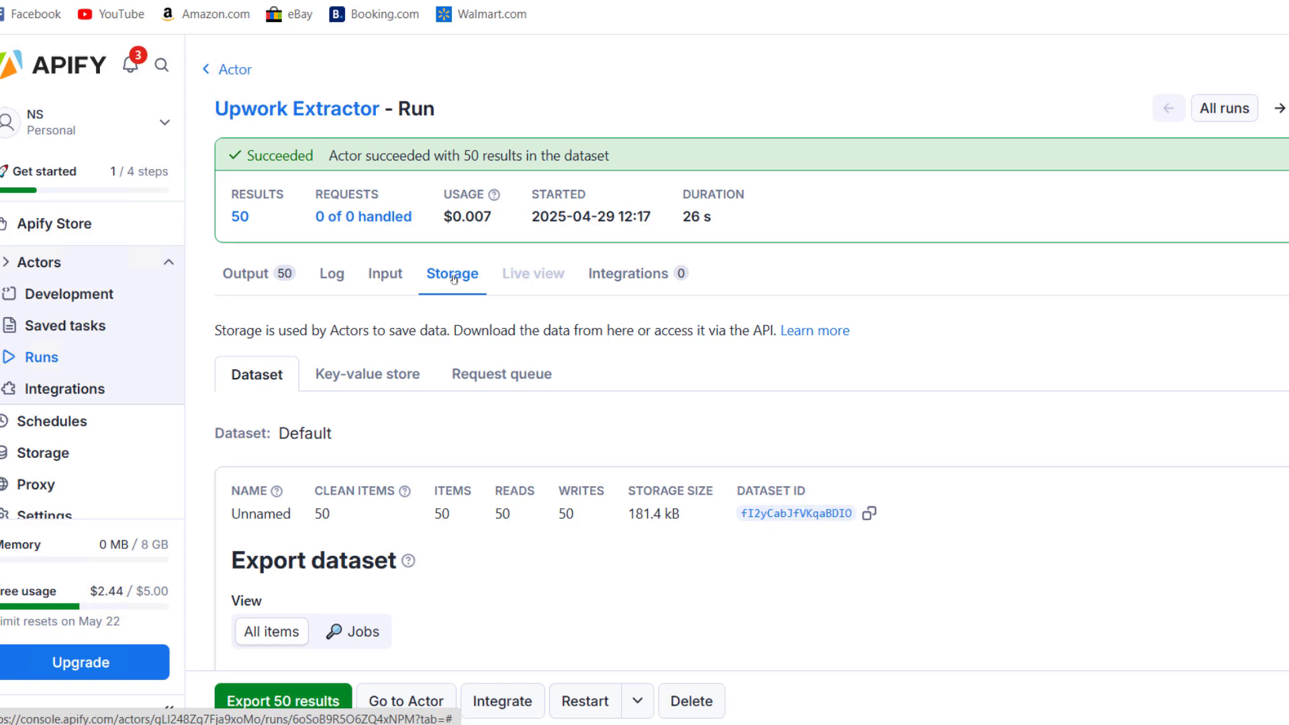
pyautogui.scroll(-1, 474, 343)
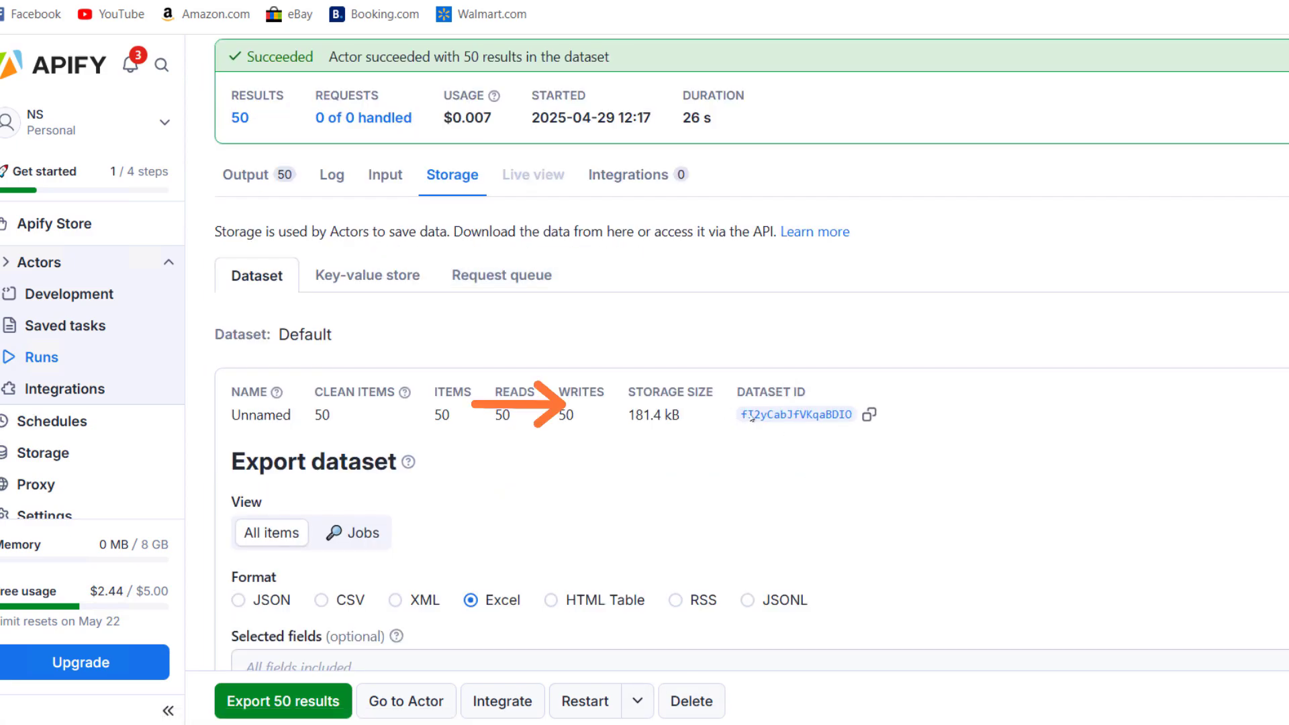
pyautogui.click(869, 415)
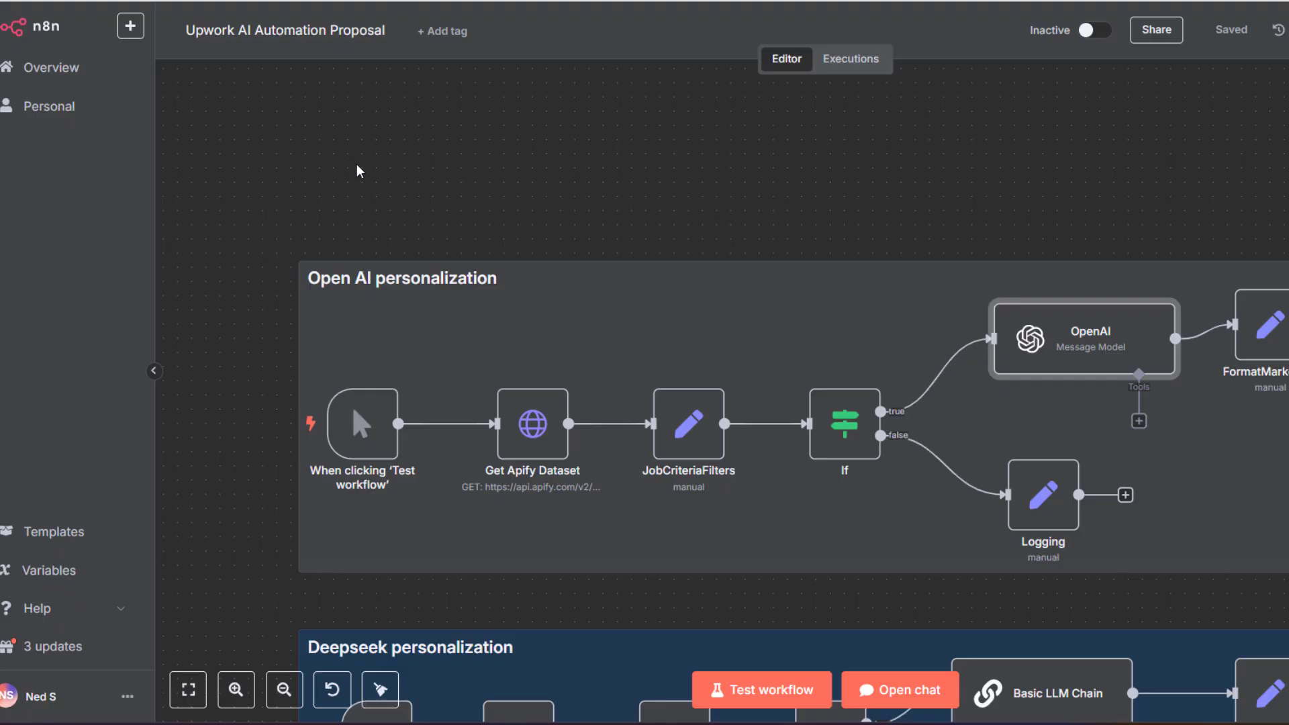
pyautogui.scroll(-1, 360, 168)
pyautogui.scroll(-1, 446, 280)
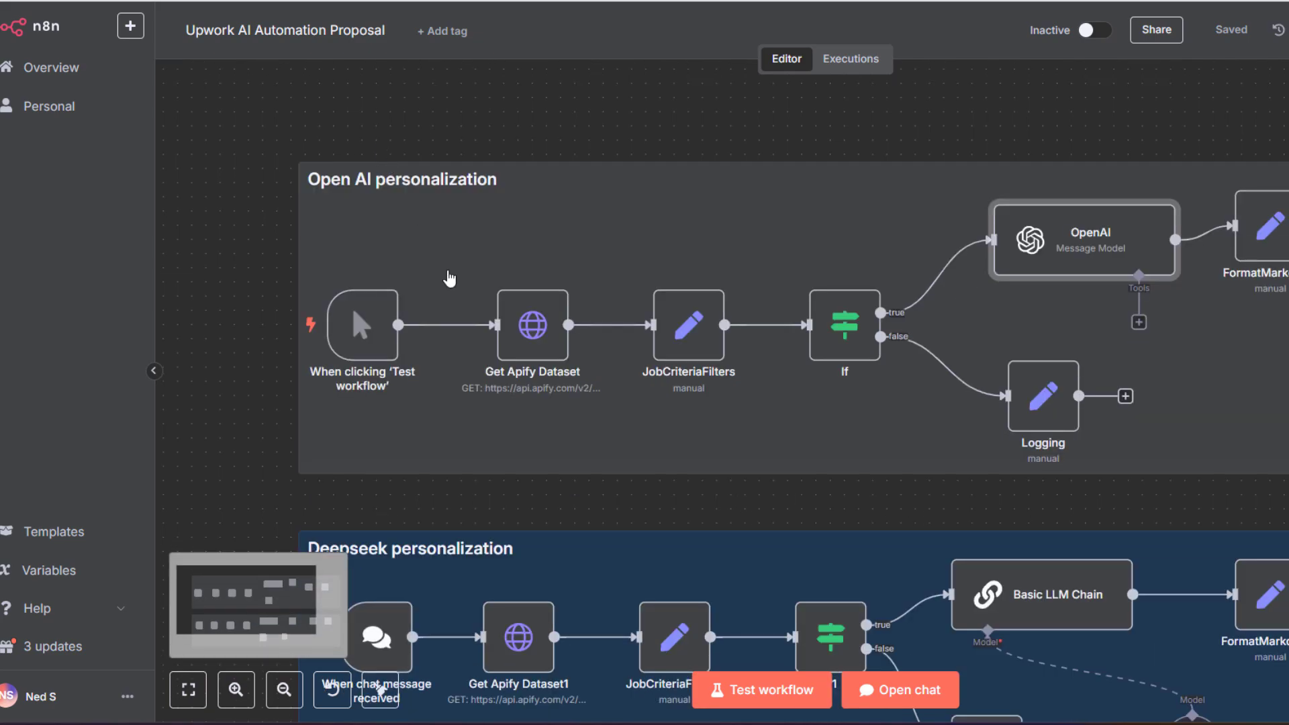
pyautogui.scroll(-1, 579, 329)
pyautogui.scroll(-1, 579, 329)
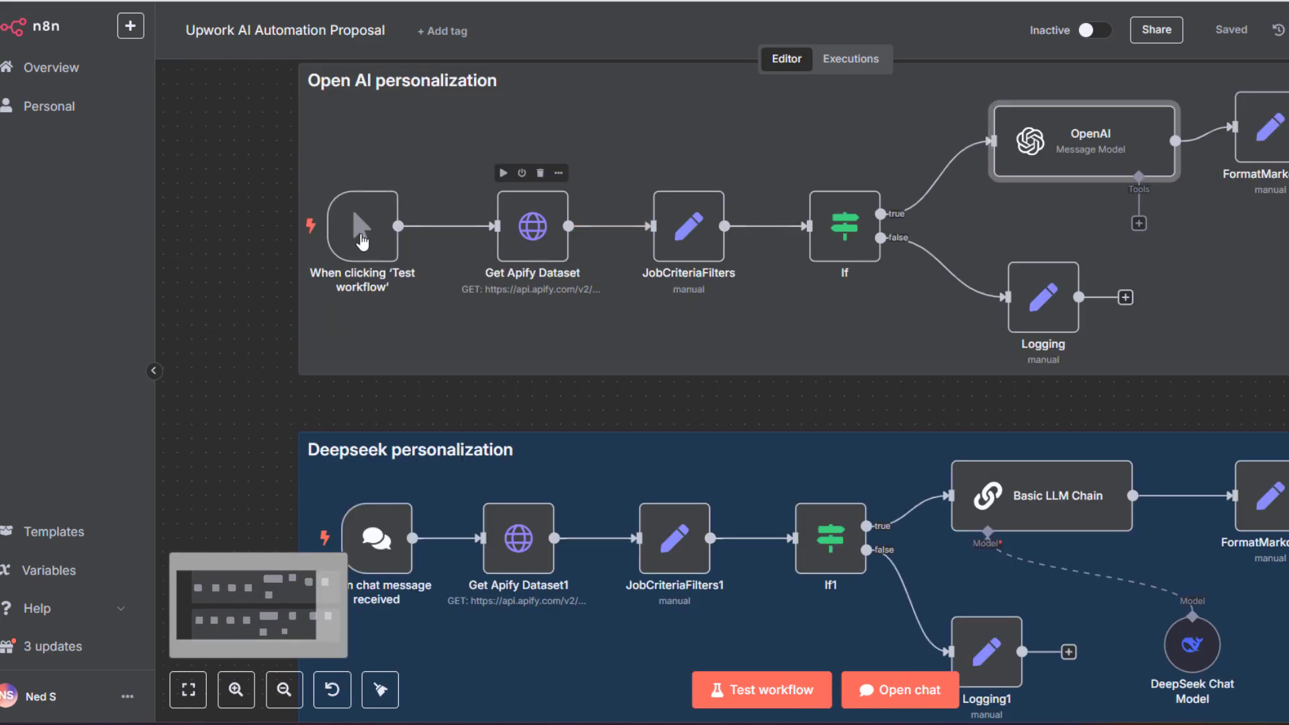
pyautogui.moveTo(397, 250)
pyautogui.scroll(-1, 397, 250)
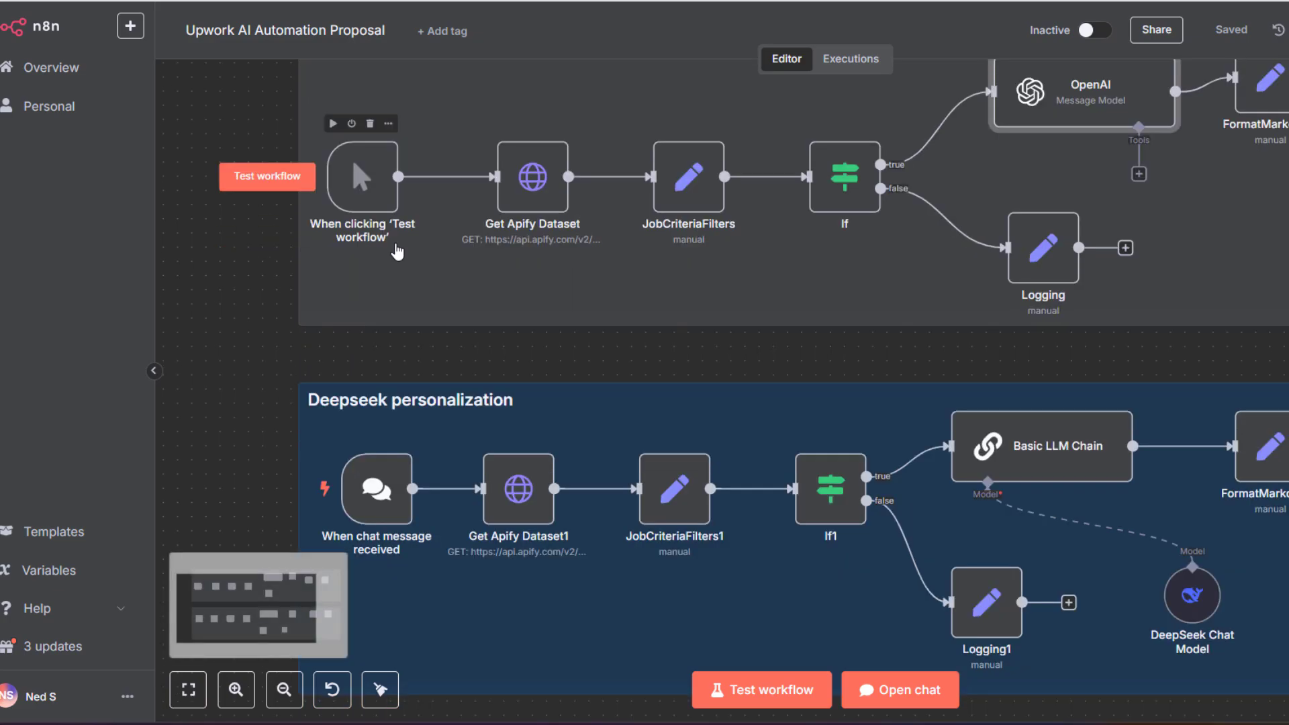
pyautogui.scroll(2, 1159, 247)
pyautogui.moveTo(1140, 232)
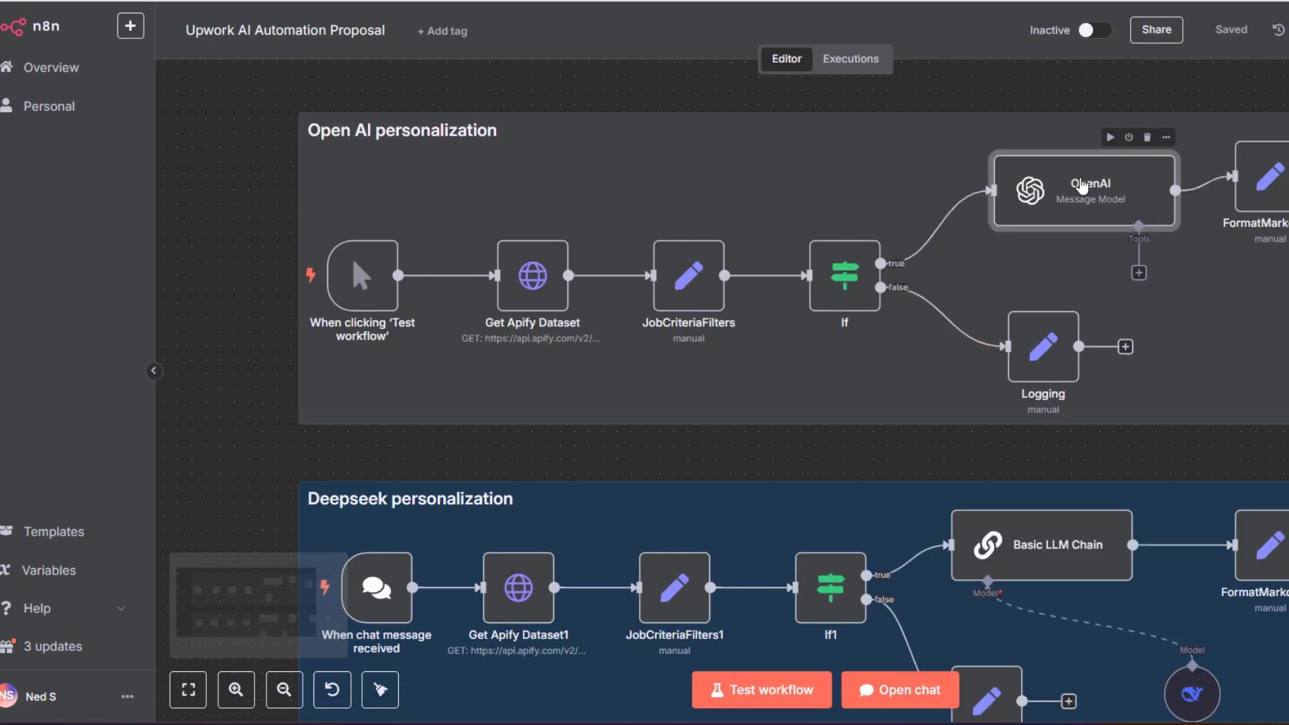
pyautogui.scroll(-1, 1135, 208)
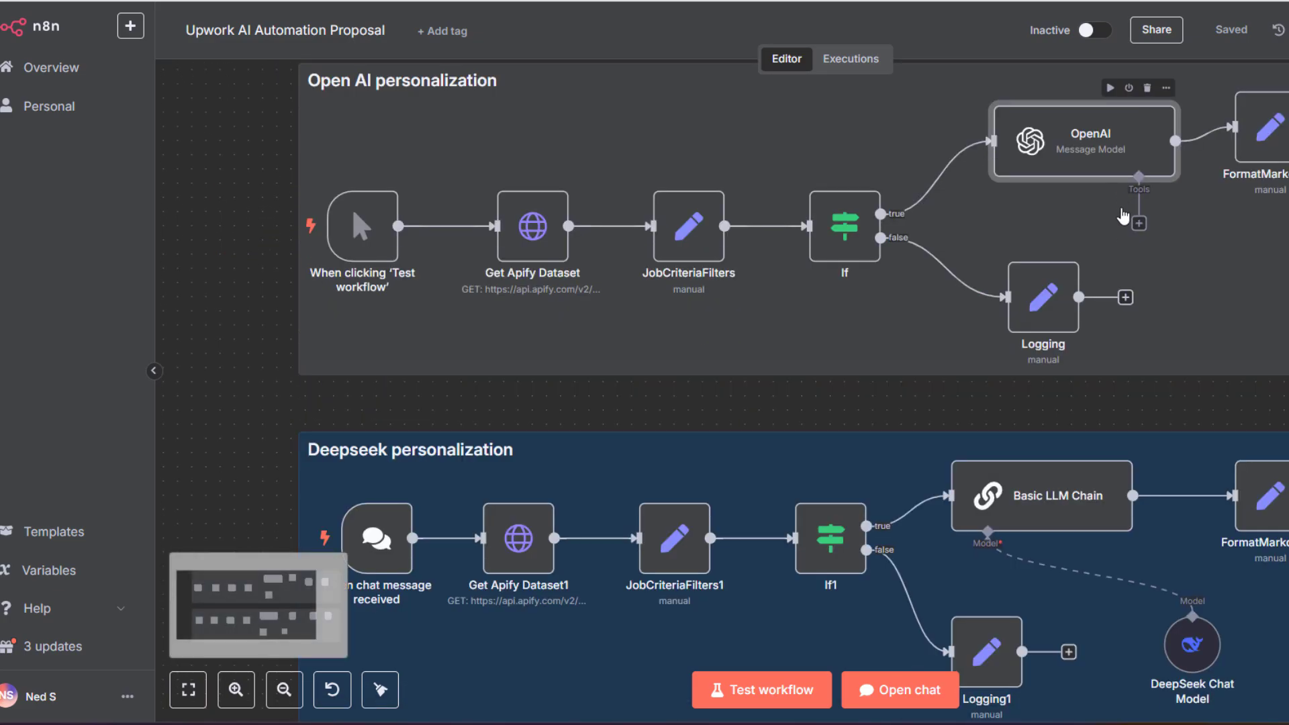
pyautogui.scroll(-2, 1128, 282)
pyautogui.moveTo(1082, 424)
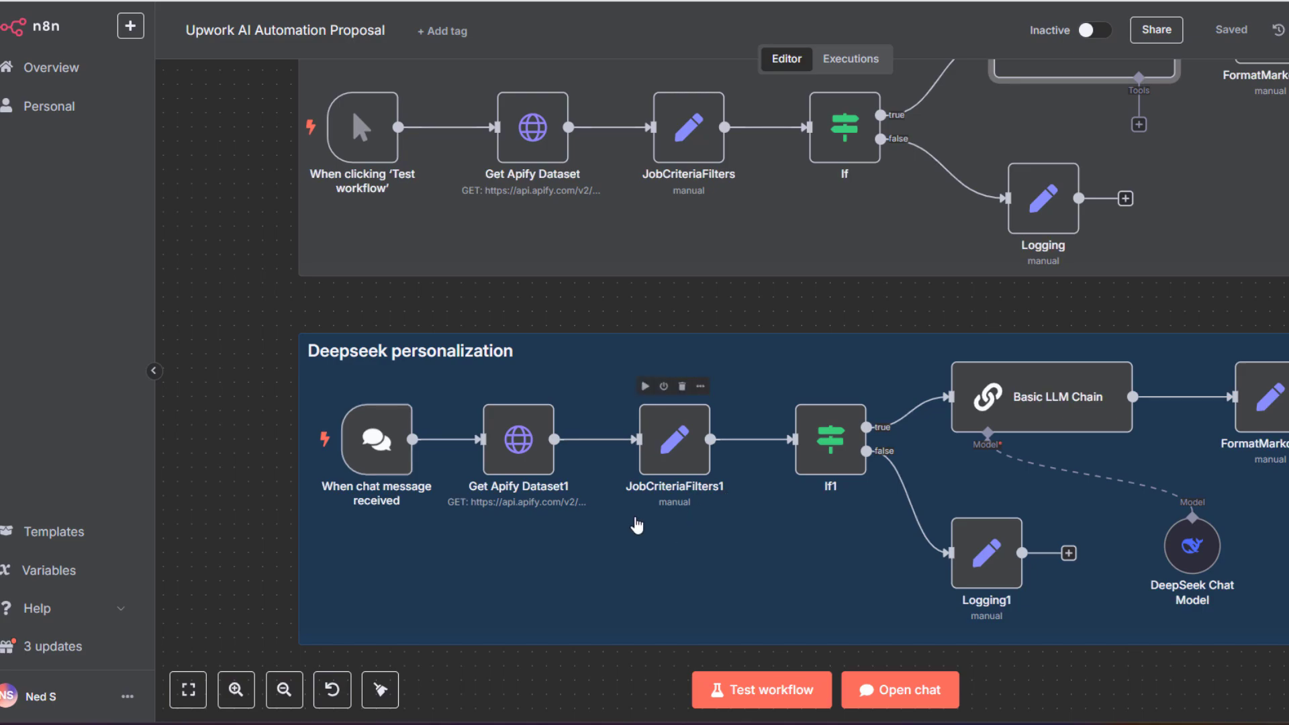
pyautogui.moveTo(379, 455)
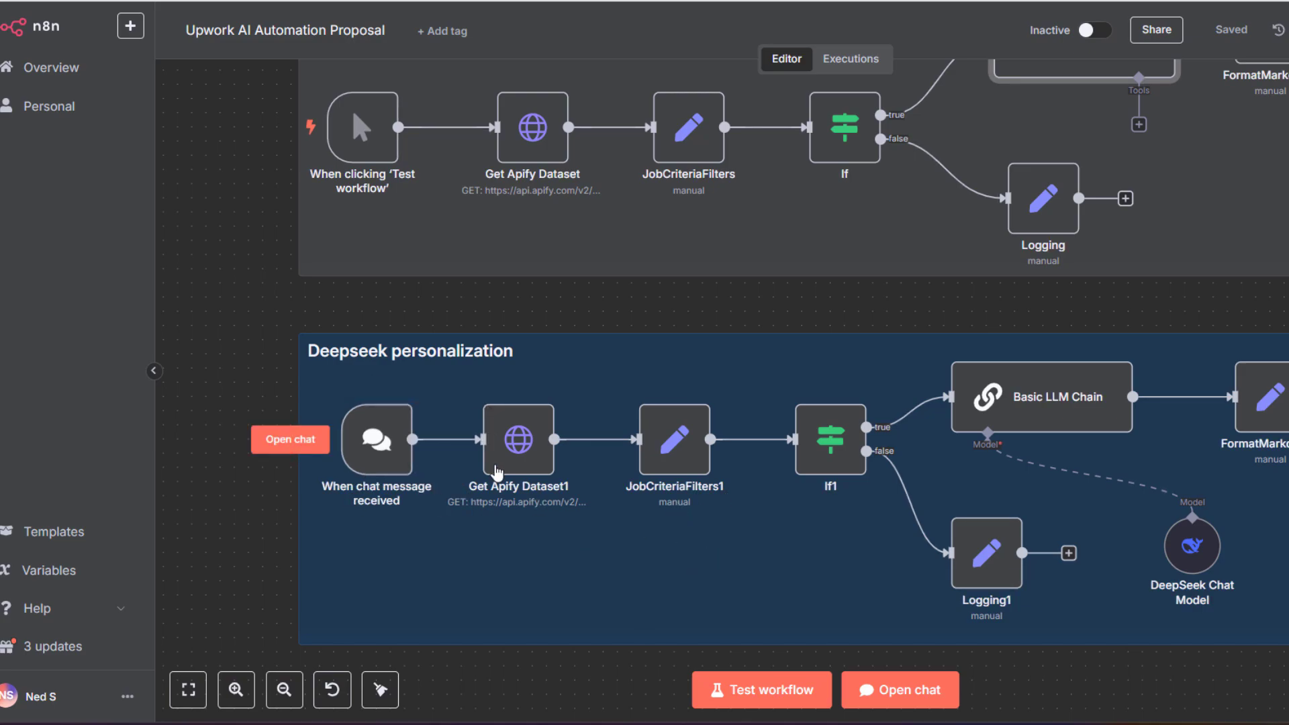
pyautogui.scroll(1, 409, 473)
pyautogui.moveTo(441, 492)
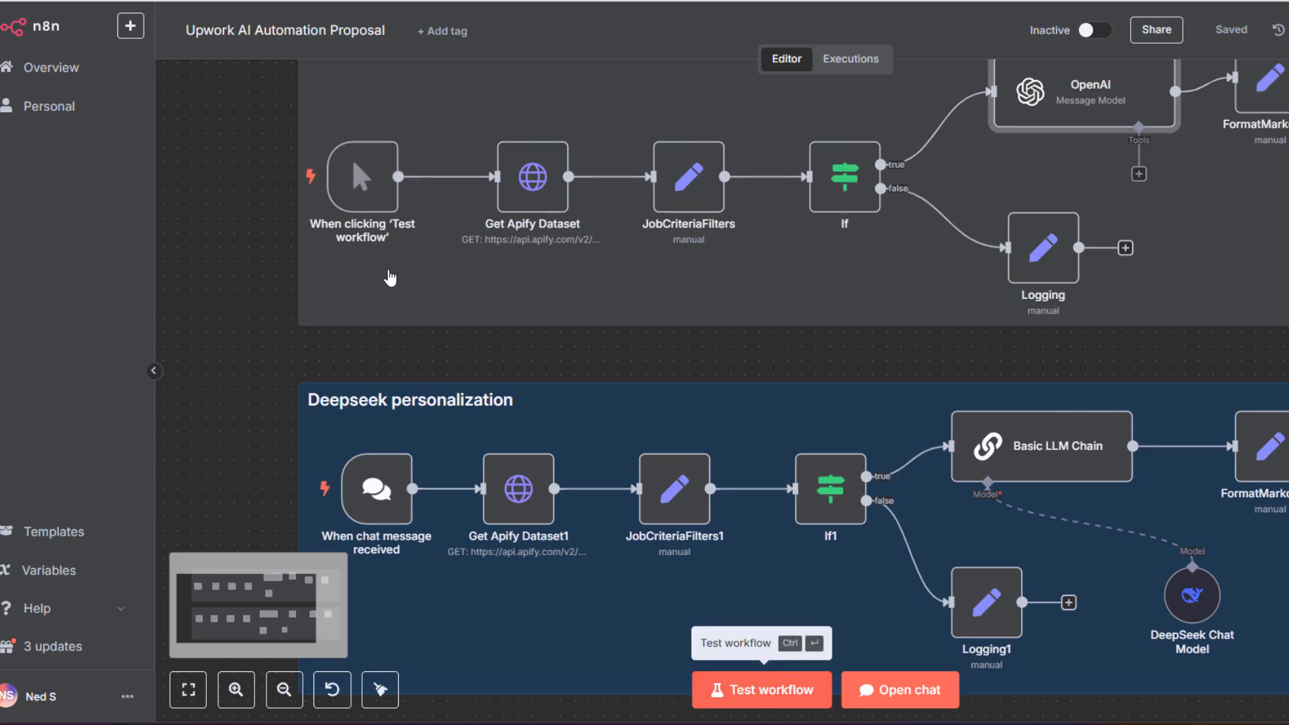
pyautogui.scroll(3, 403, 164)
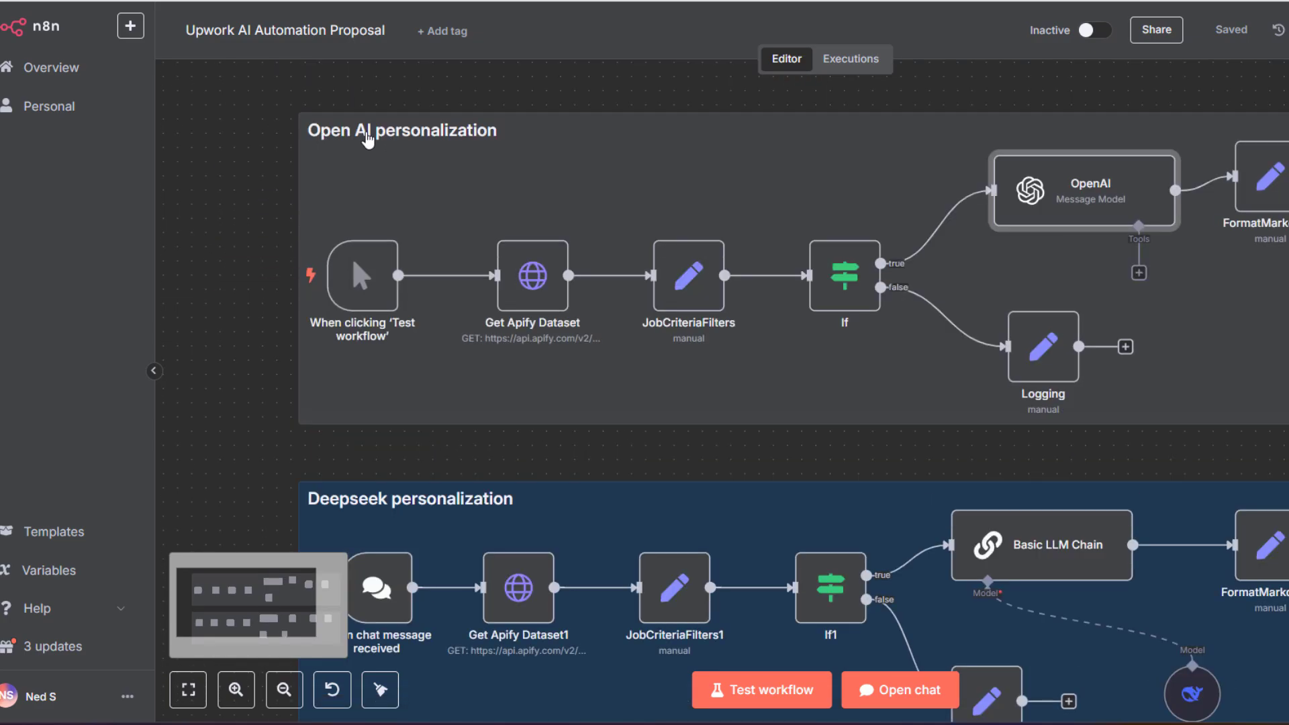
pyautogui.scroll(-2, 533, 275)
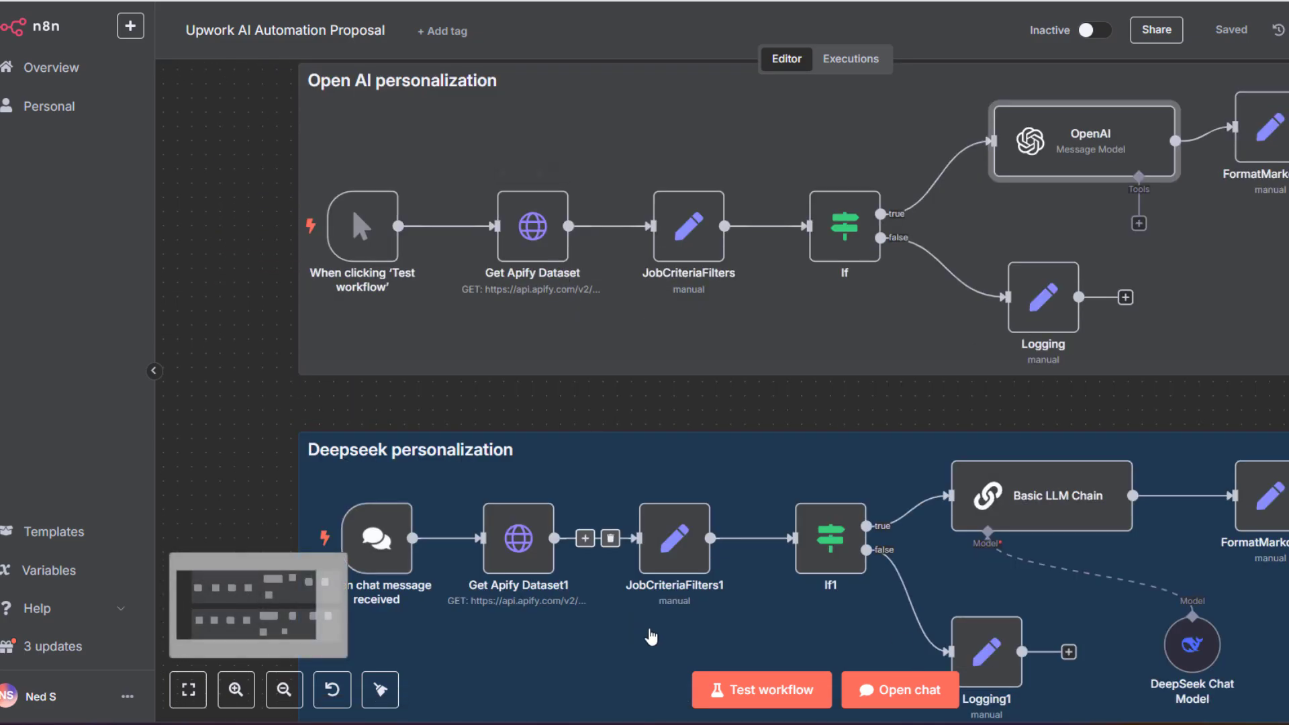
pyautogui.scroll(-2, 414, 513)
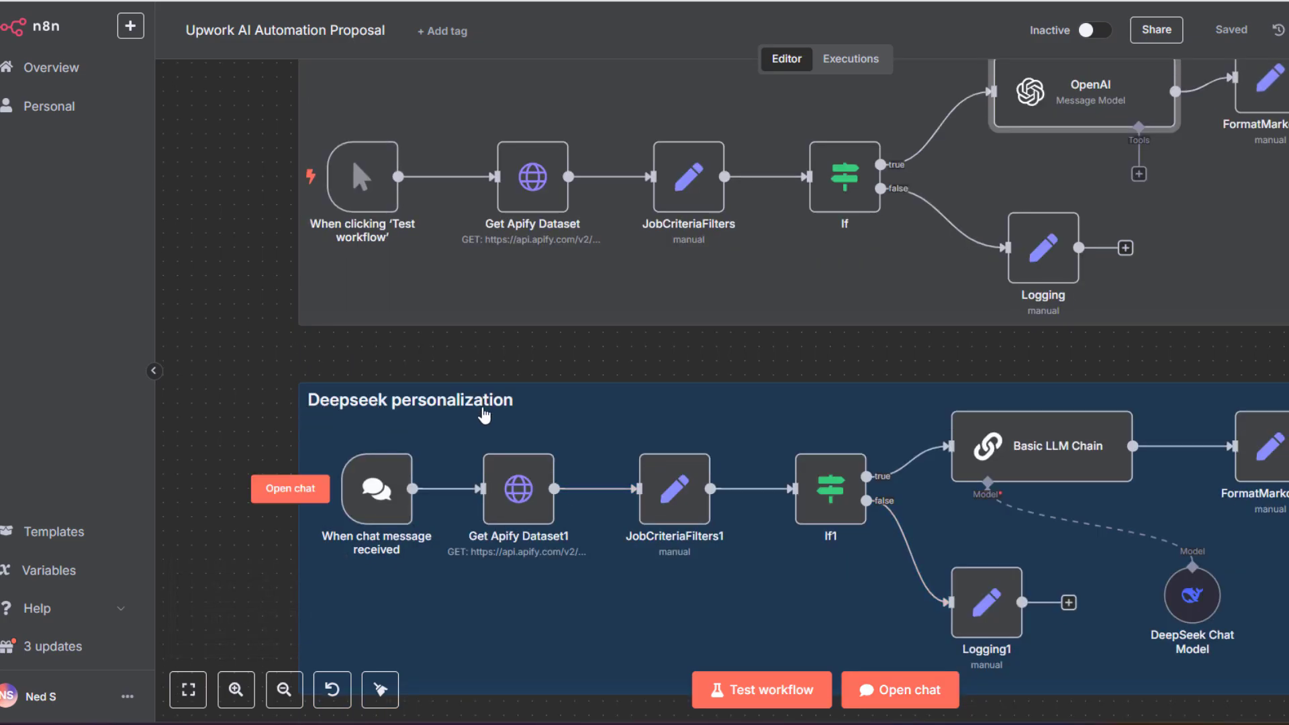
pyautogui.scroll(5, 490, 417)
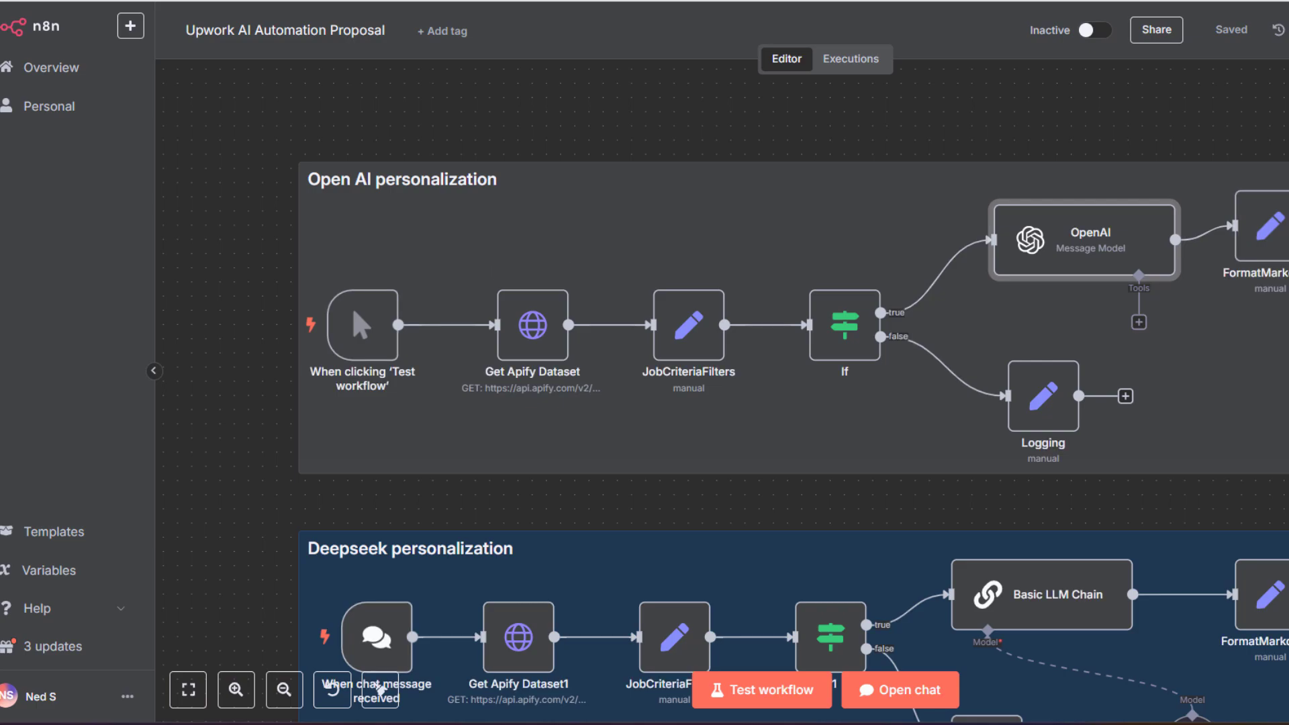
# Replace the dataset ID in Get Apify Dataset's request URL with the newly copied one
pyautogui.doubleClick(533, 325)
pyautogui.scroll(-4, 748, 263)
pyautogui.scroll(-2, 749, 264)
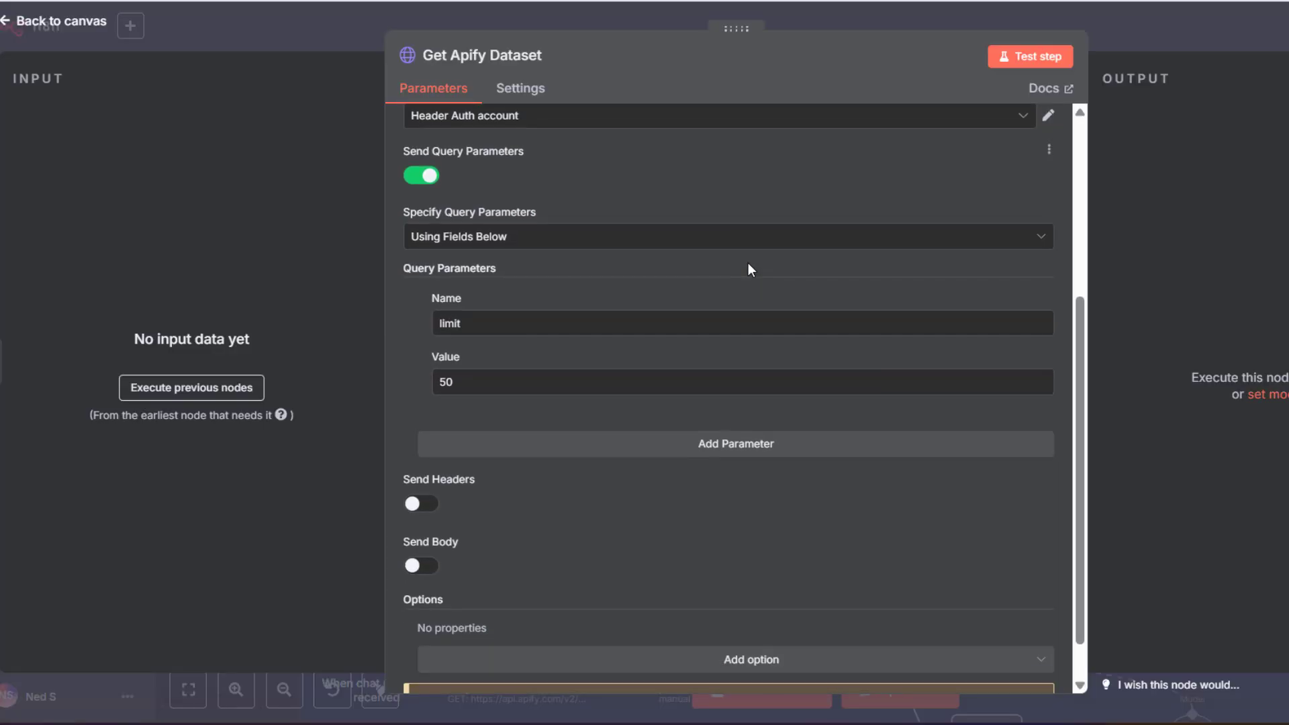
pyautogui.scroll(-1, 748, 264)
pyautogui.scroll(5, 748, 263)
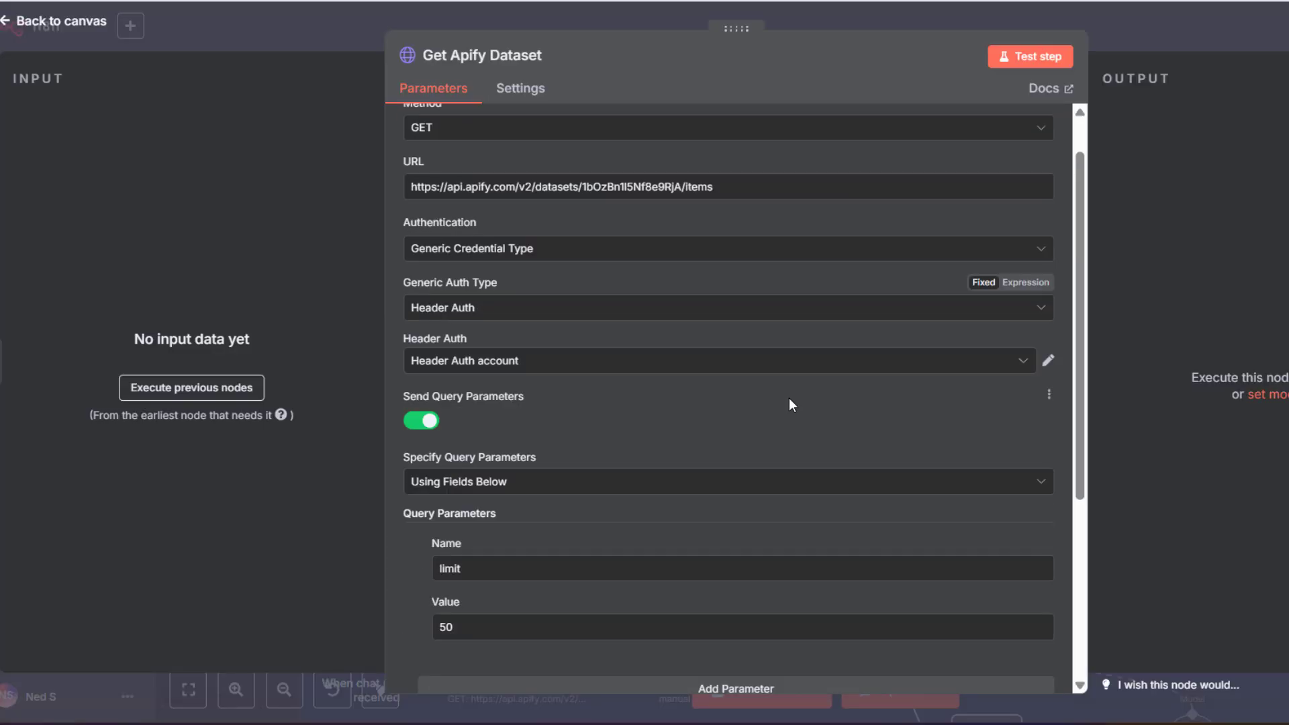
pyautogui.scroll(1, 544, 389)
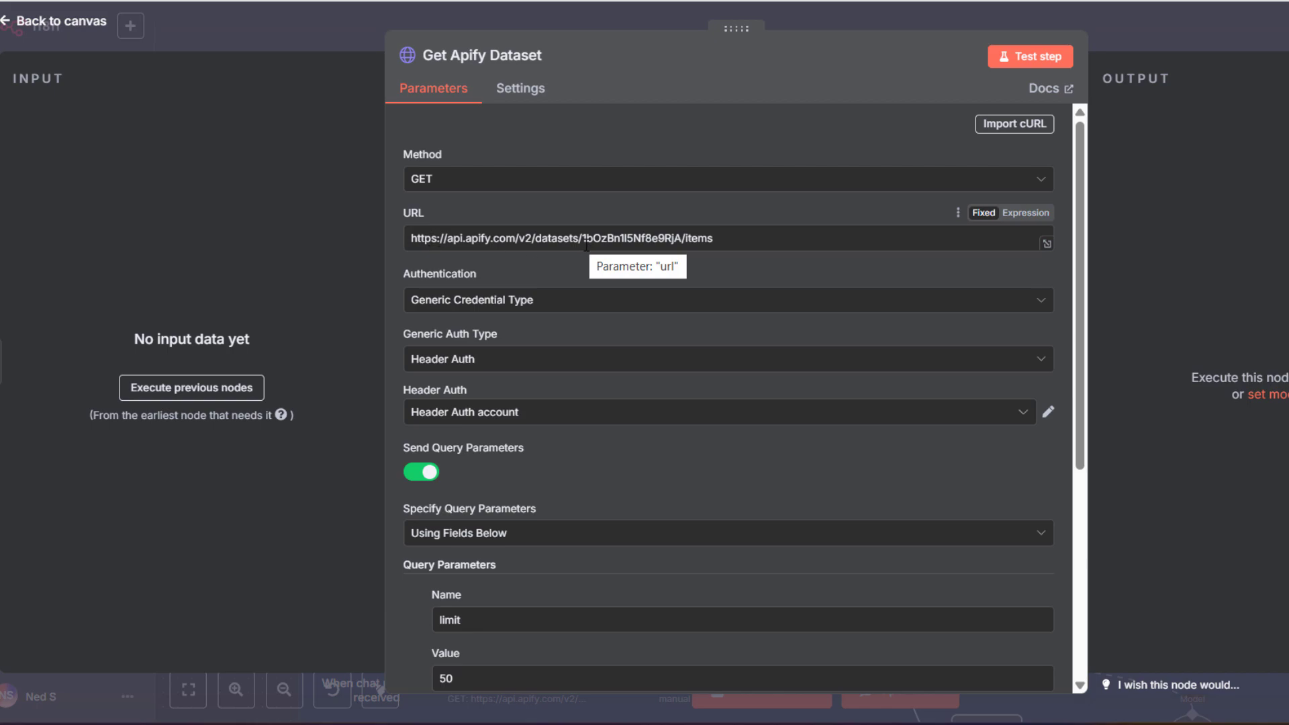
pyautogui.doubleClick(614, 235)
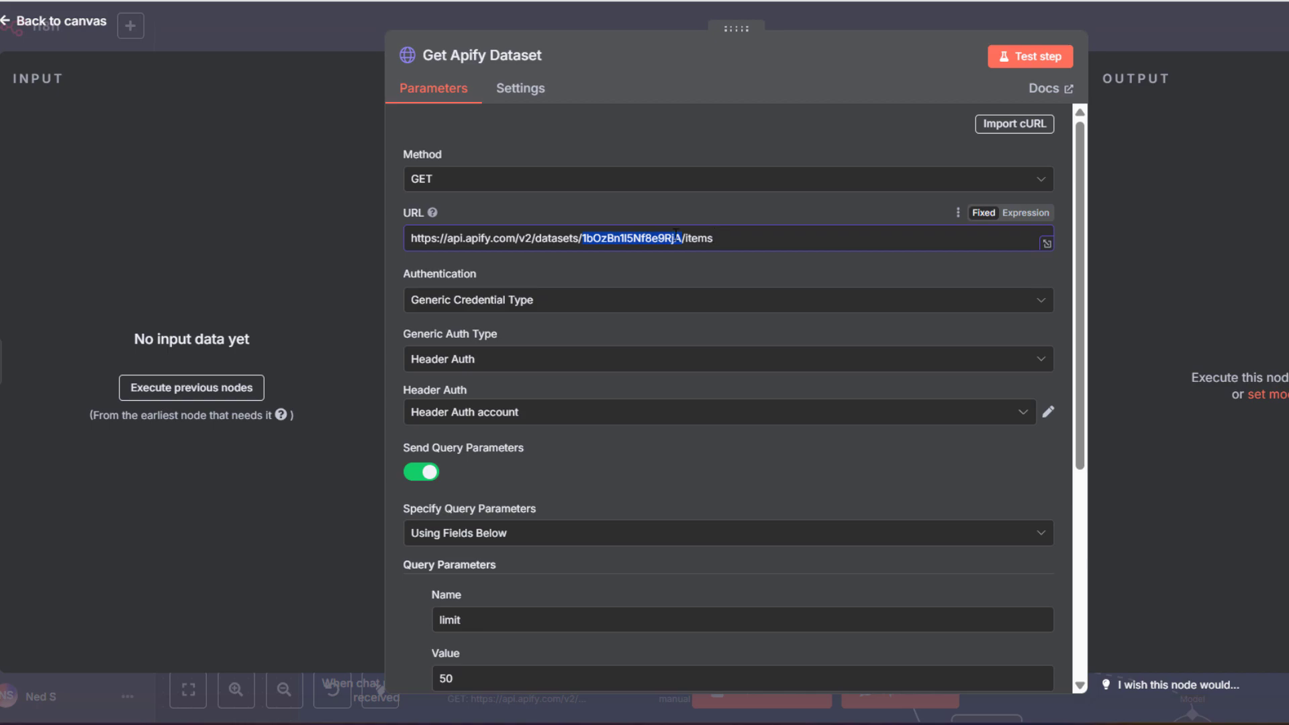
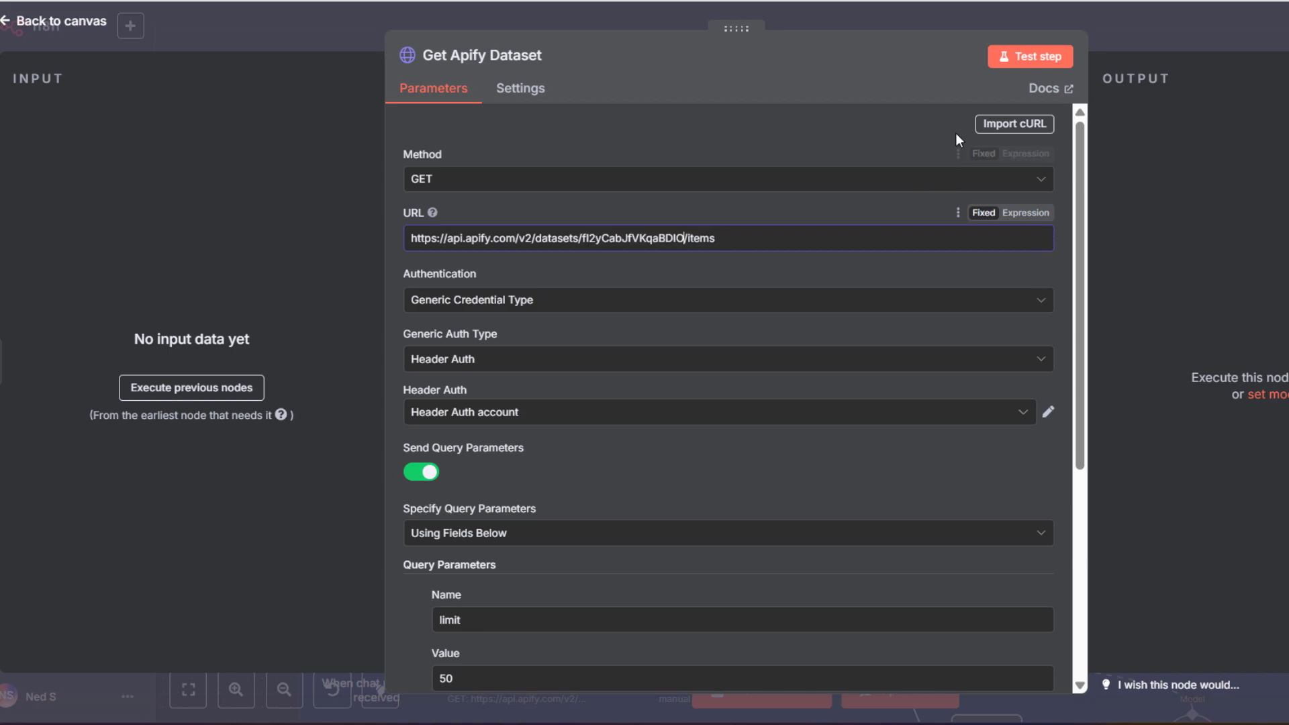
# Run the Get Apify Dataset step and scroll through its 50 returned job items as JSON
pyautogui.scroll(-5, 773, 386)
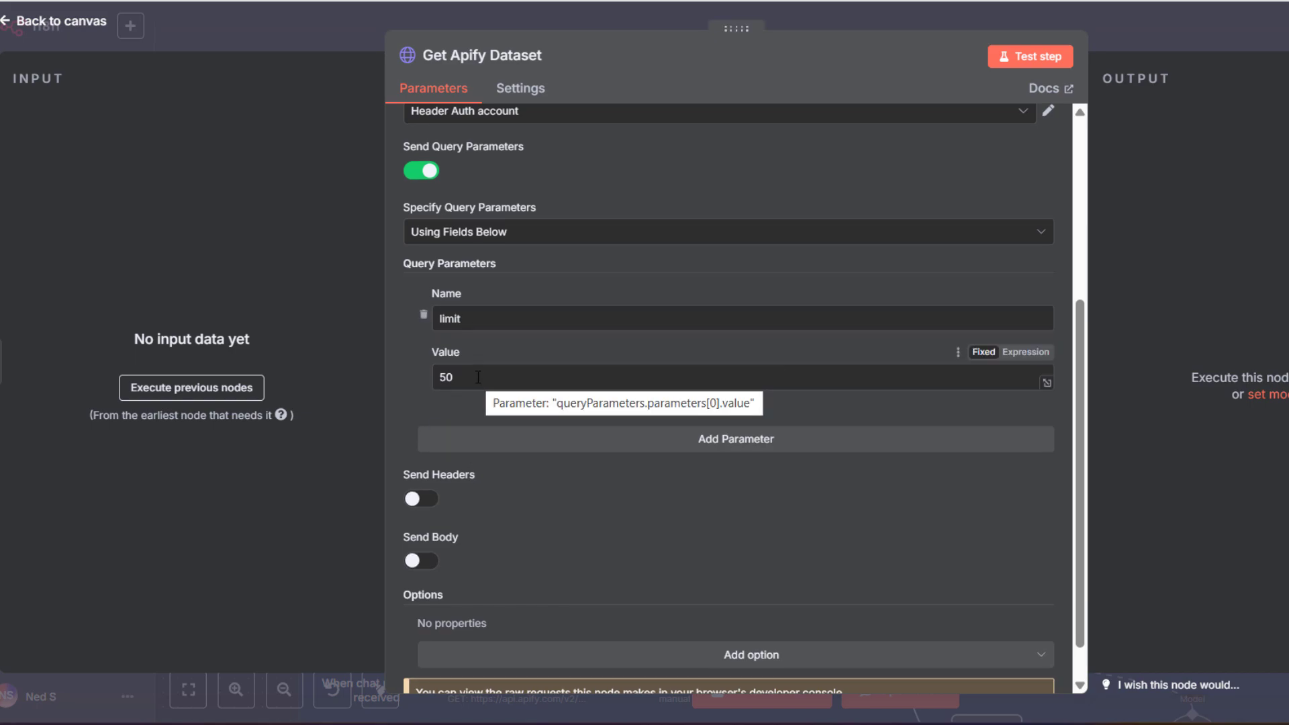
pyautogui.scroll(5, 671, 282)
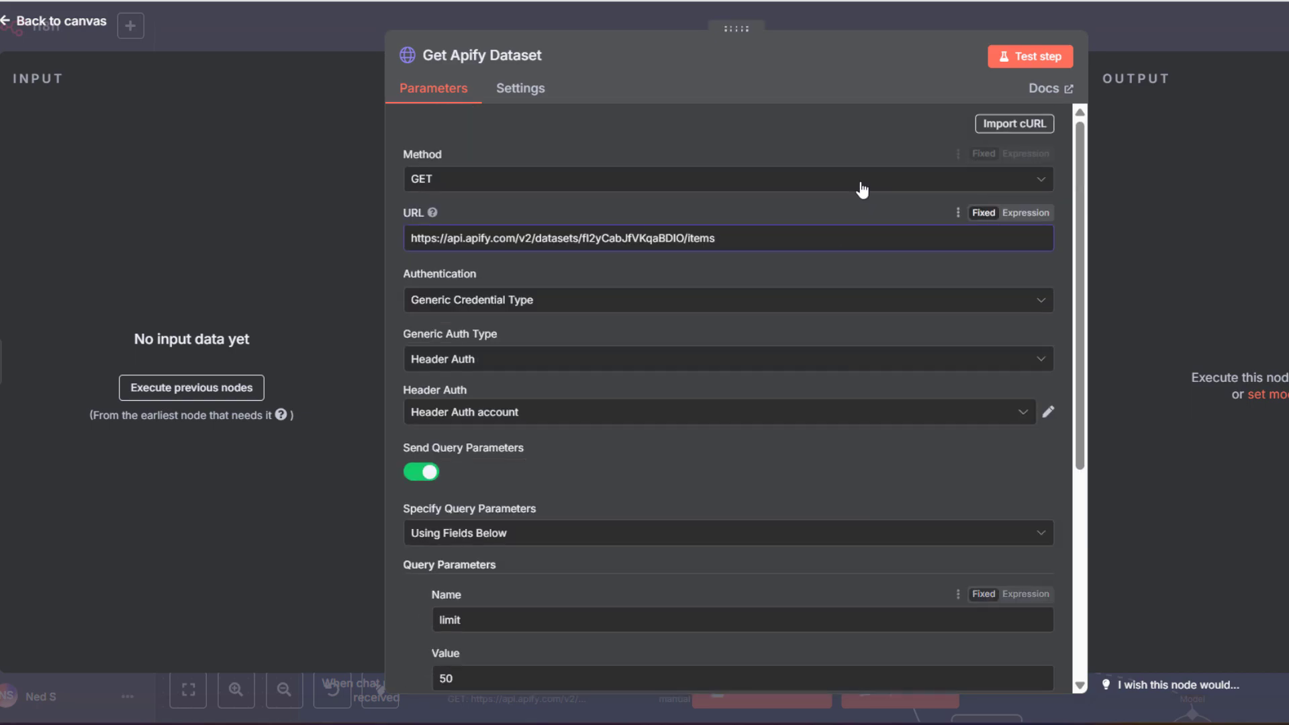
pyautogui.click(1032, 61)
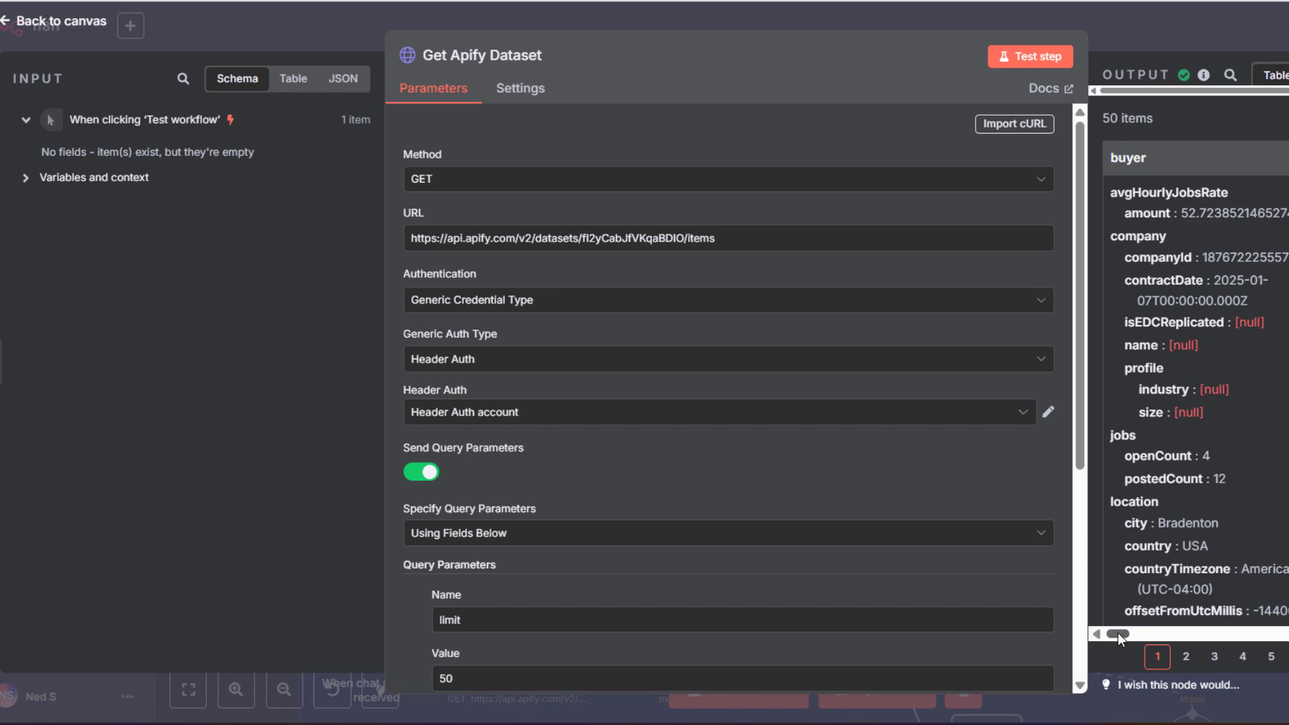
pyautogui.moveTo(1118, 632); pyautogui.dragTo(1153, 639)
pyautogui.moveTo(1174, 647); pyautogui.dragTo(1243, 659)
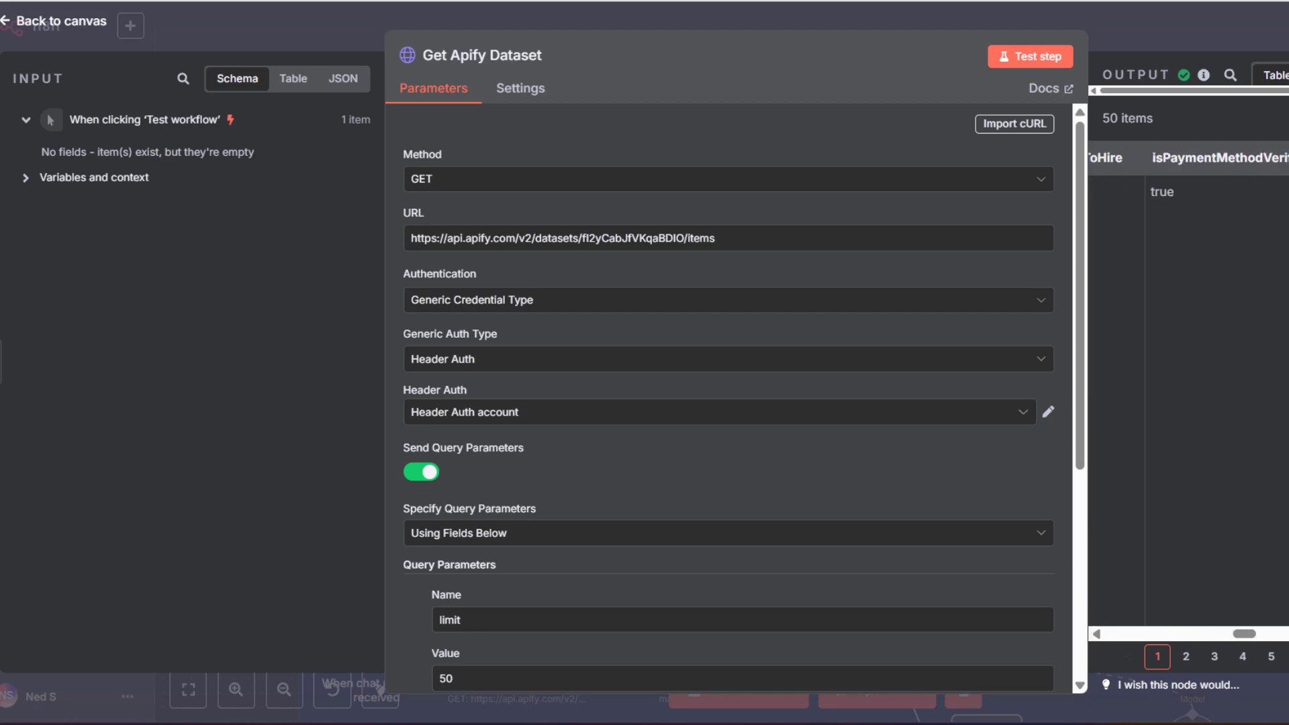
pyautogui.click(1288, 76)
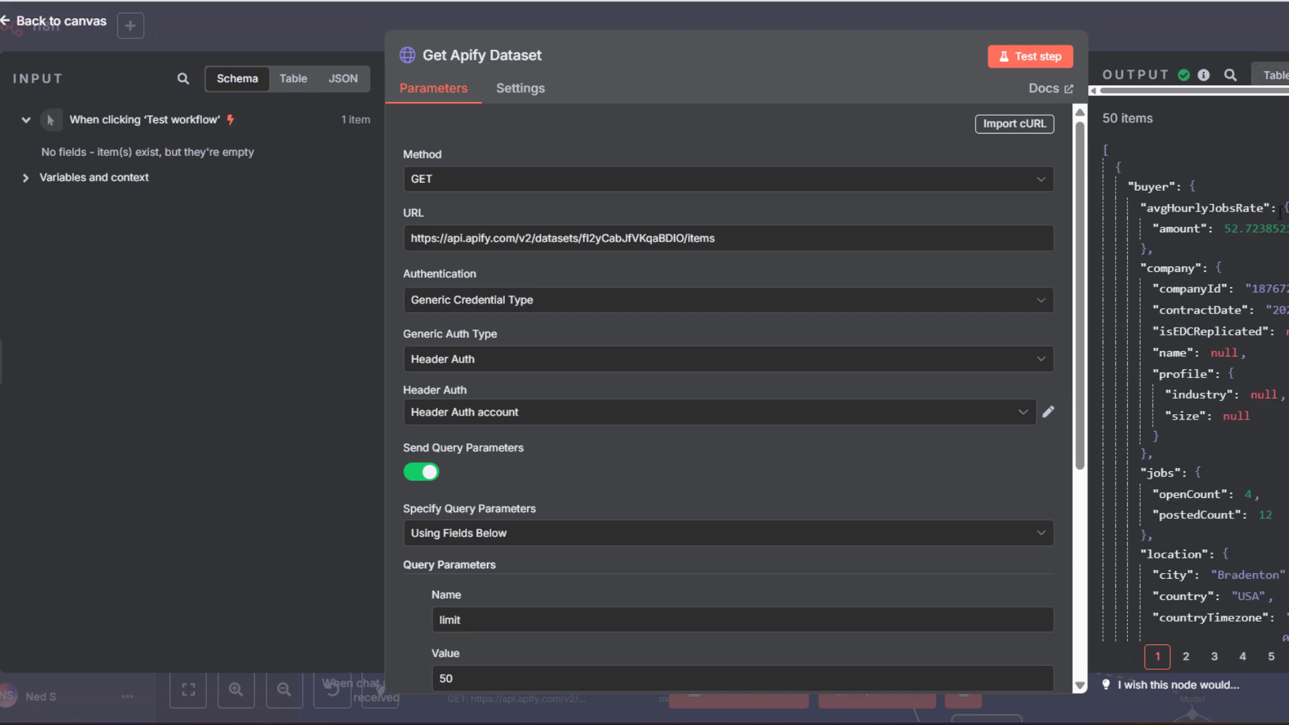
pyautogui.scroll(-7, 1257, 269)
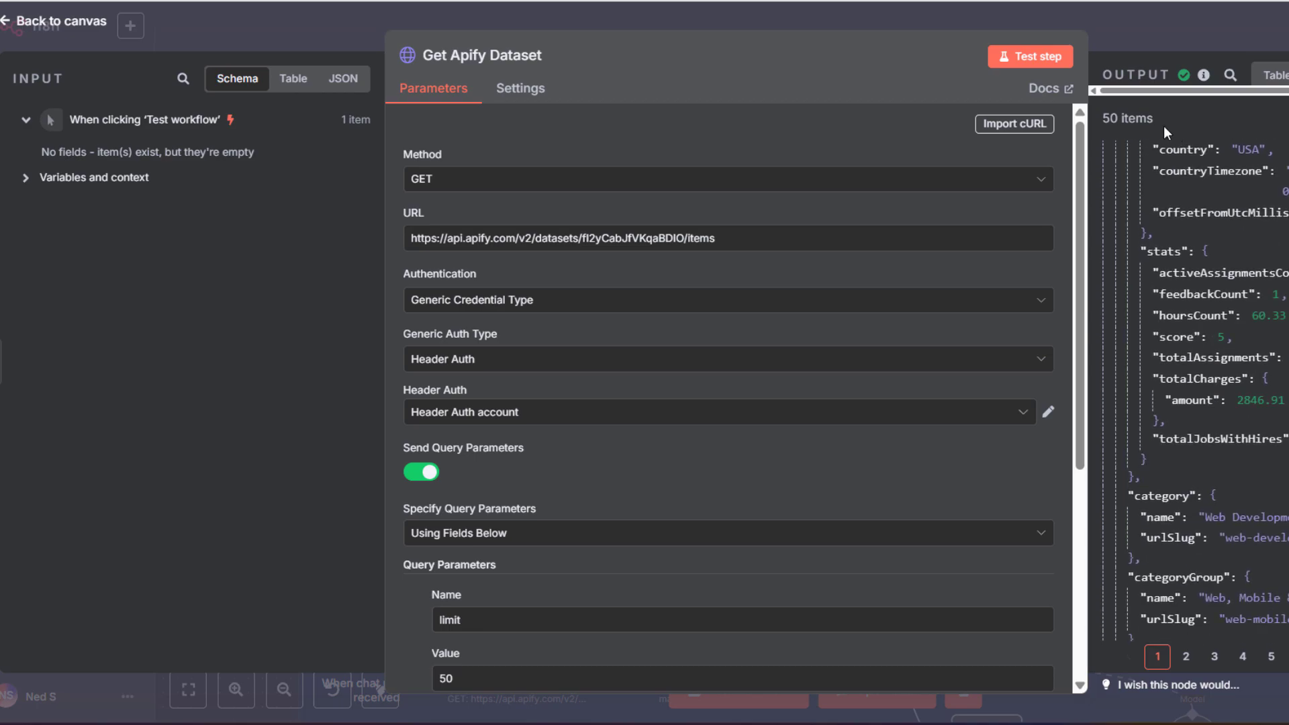
pyautogui.scroll(-15, 1242, 149)
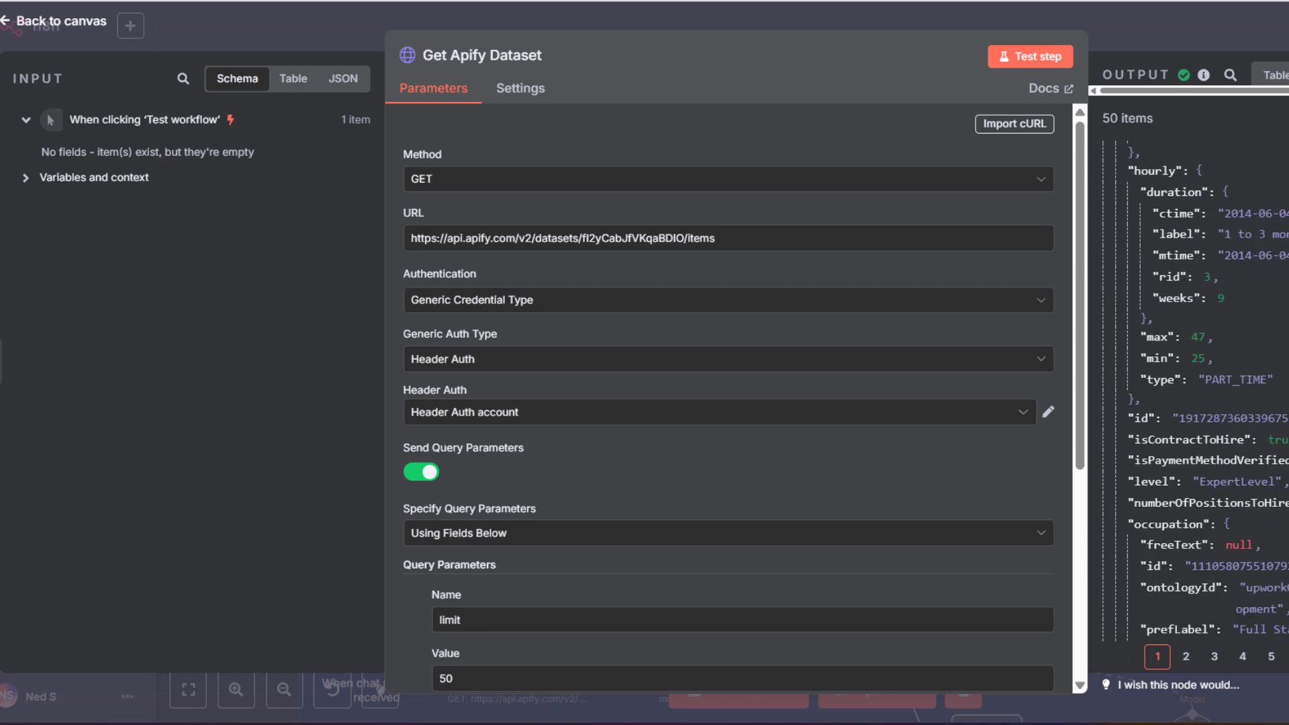
pyautogui.scroll(-10, 1274, 347)
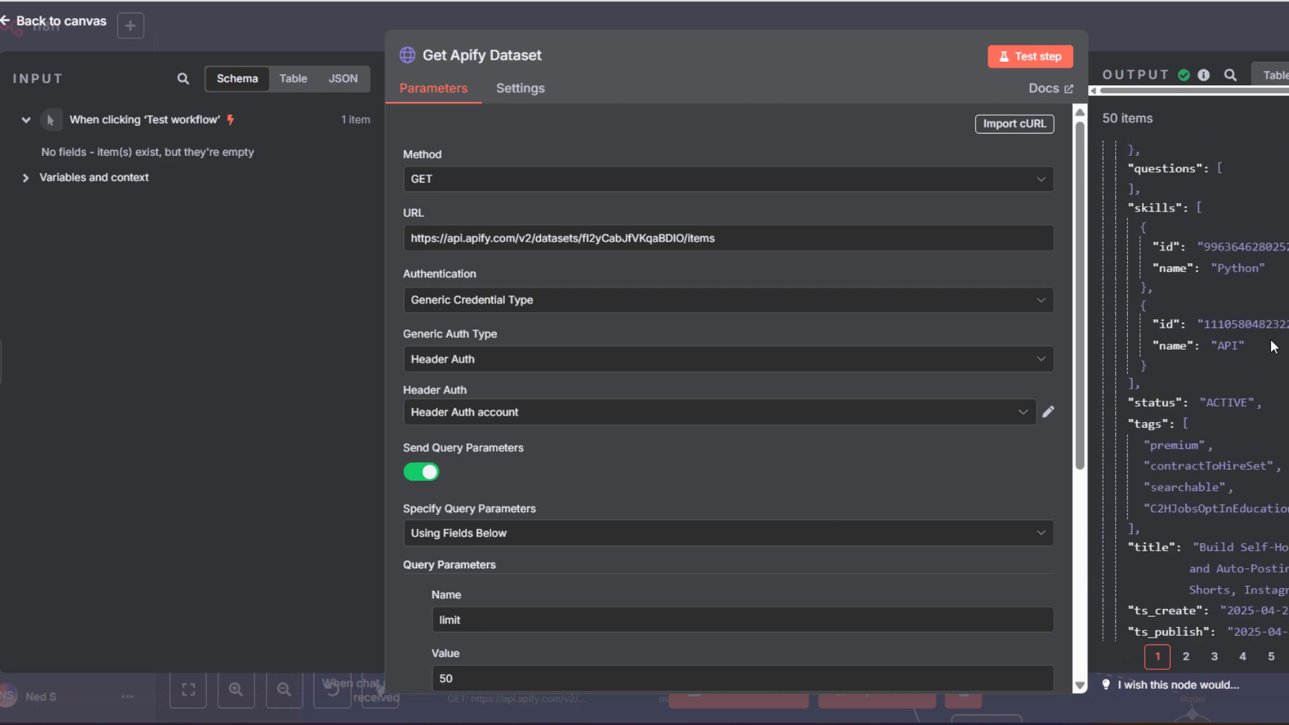
pyautogui.scroll(-4, 1274, 347)
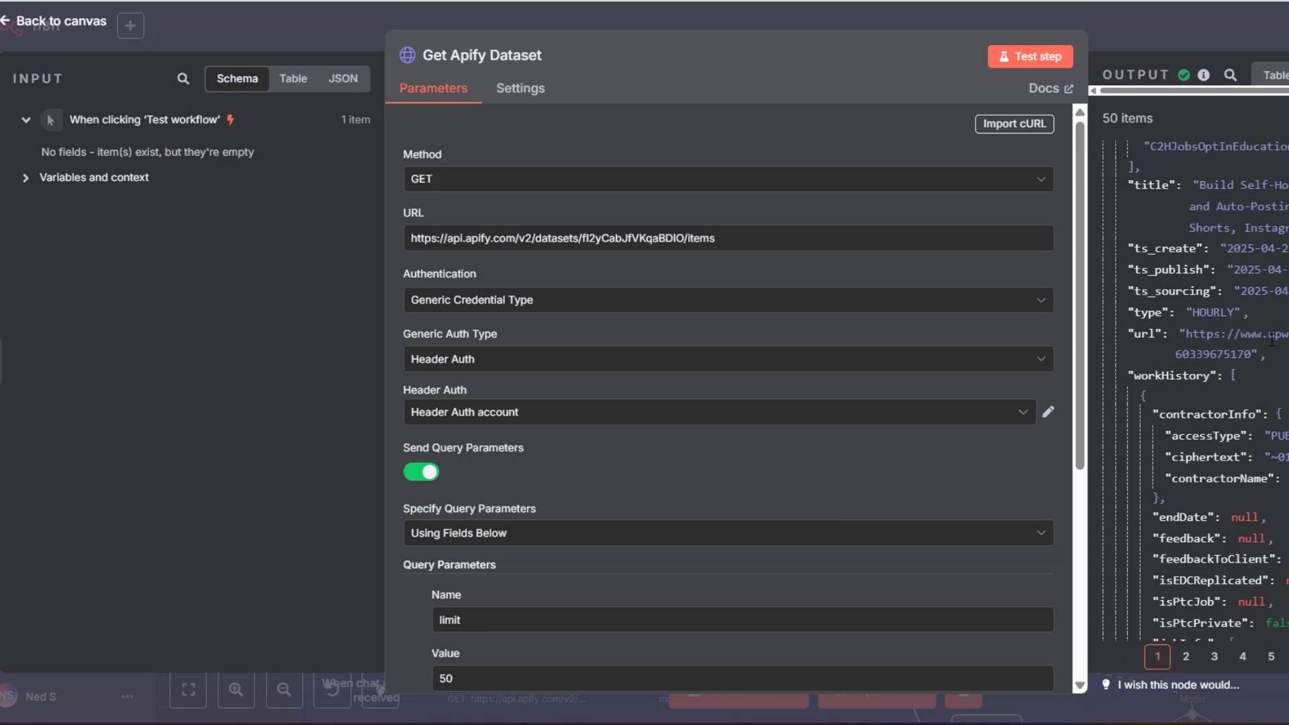
pyautogui.scroll(-6, 1273, 347)
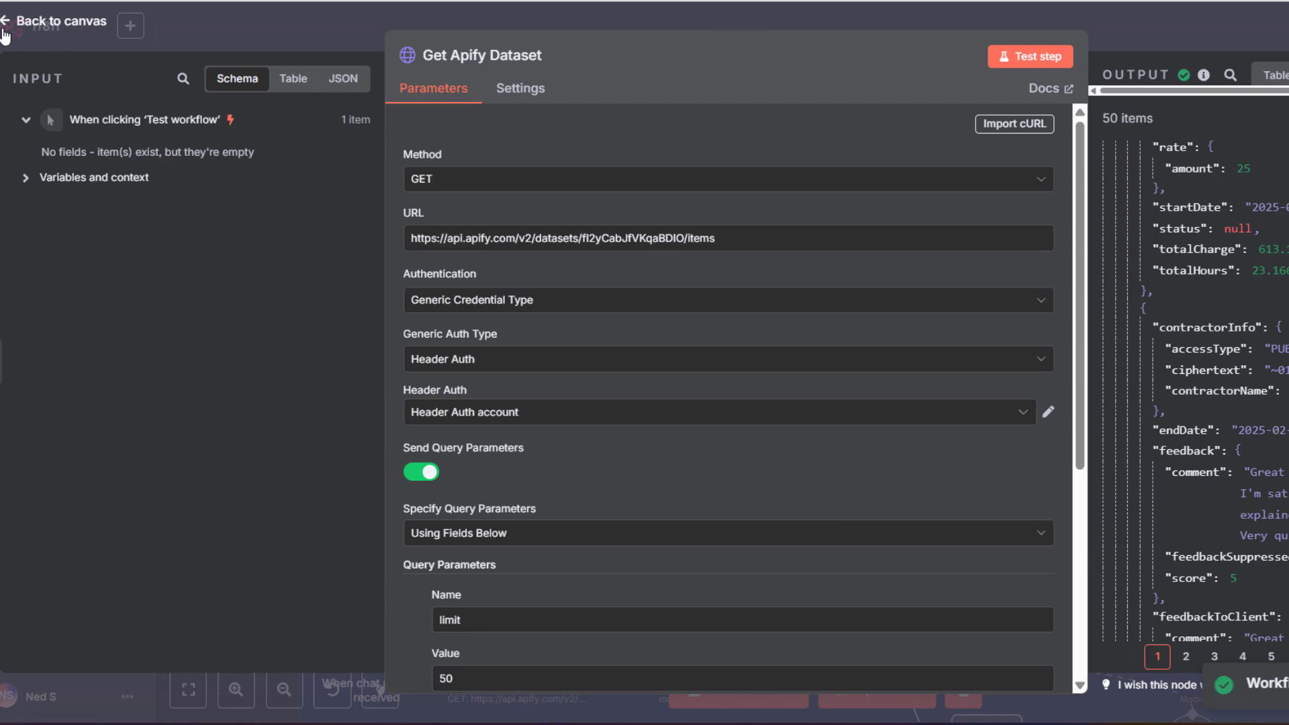
# Paste the new dataset ID into Get Apify Dataset1's request URL and save the workflow
pyautogui.click(6, 26)
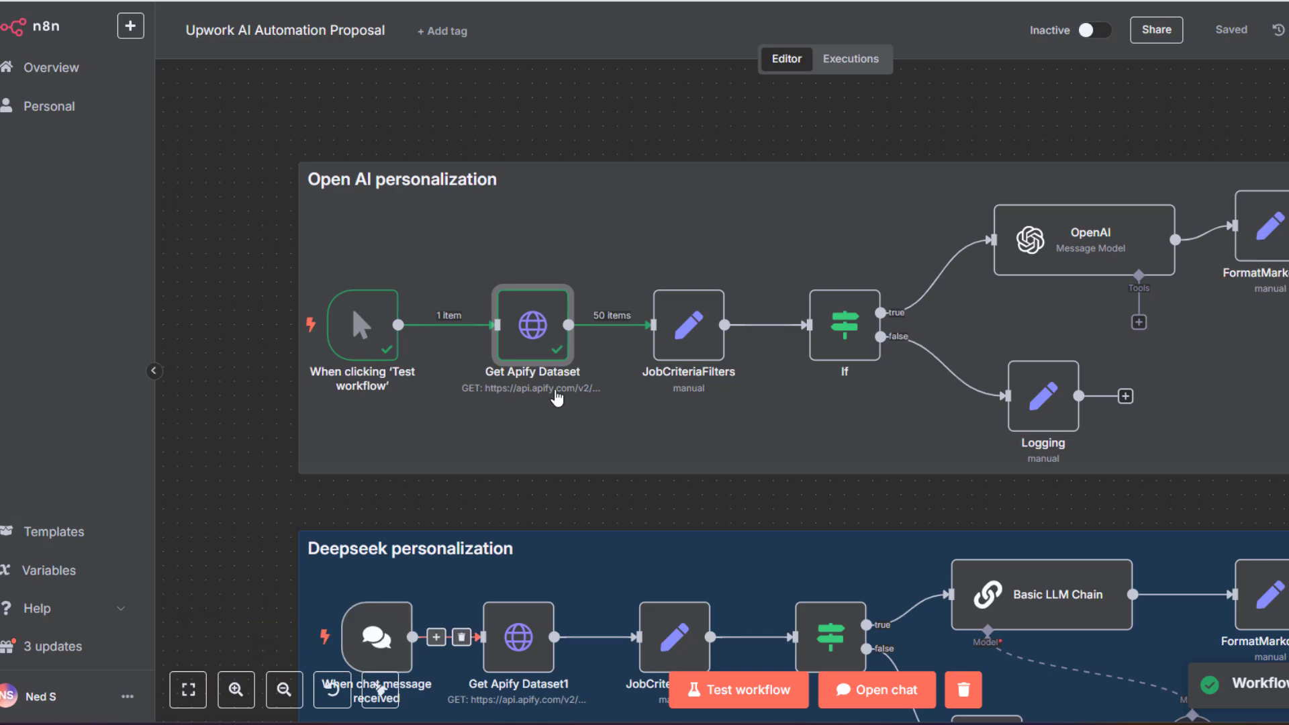
pyautogui.scroll(-1, 517, 607)
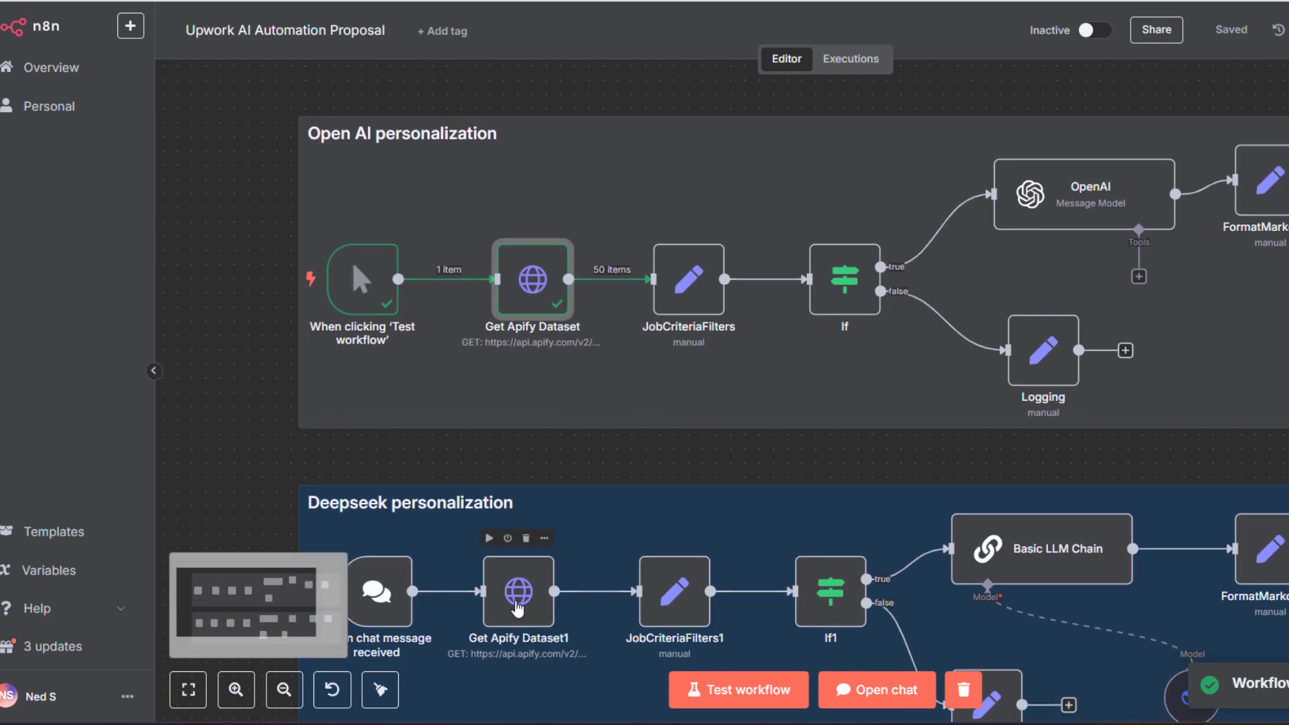
pyautogui.doubleClick(517, 592)
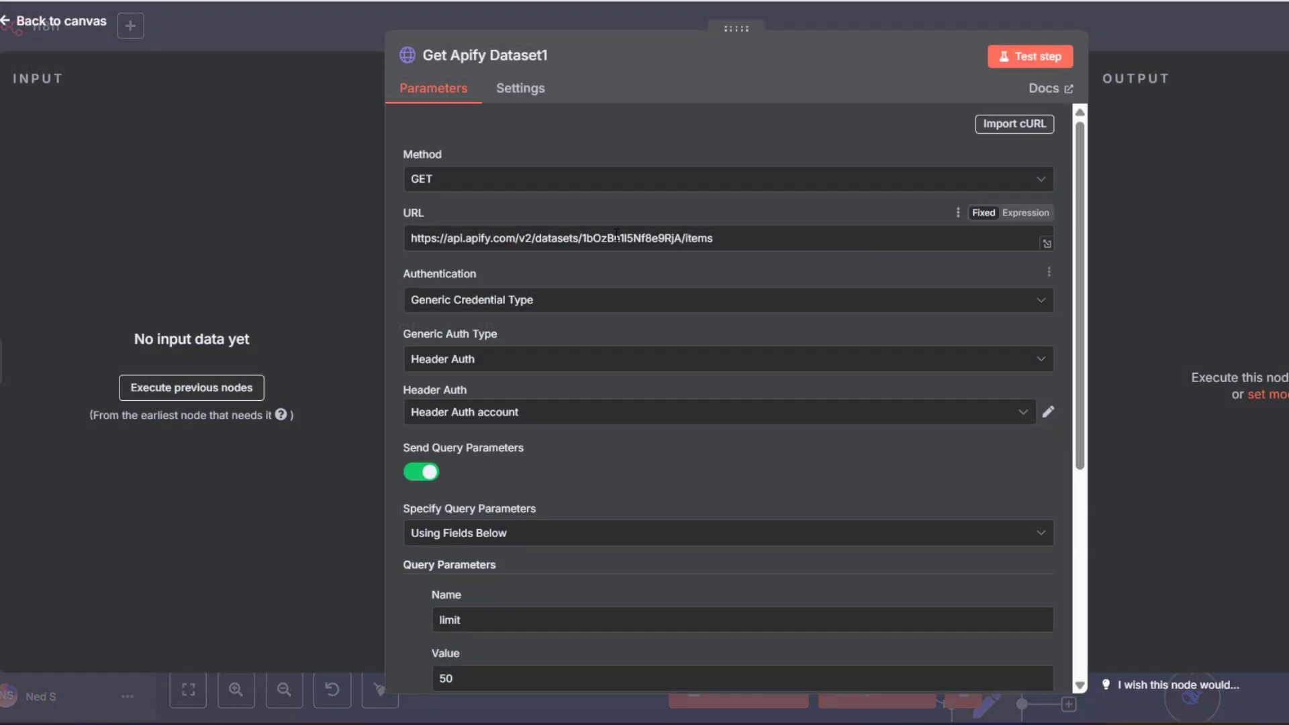
pyautogui.doubleClick(619, 240)
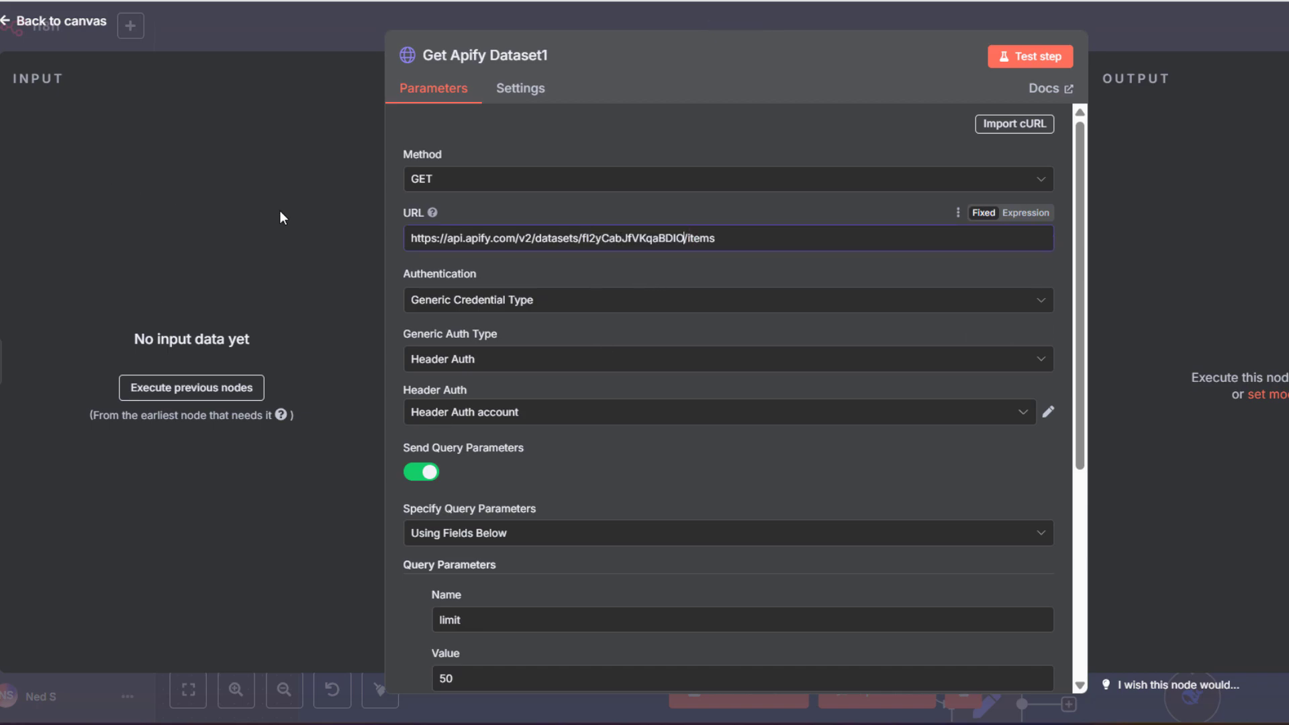
pyautogui.hotkey('ctrl', 's')
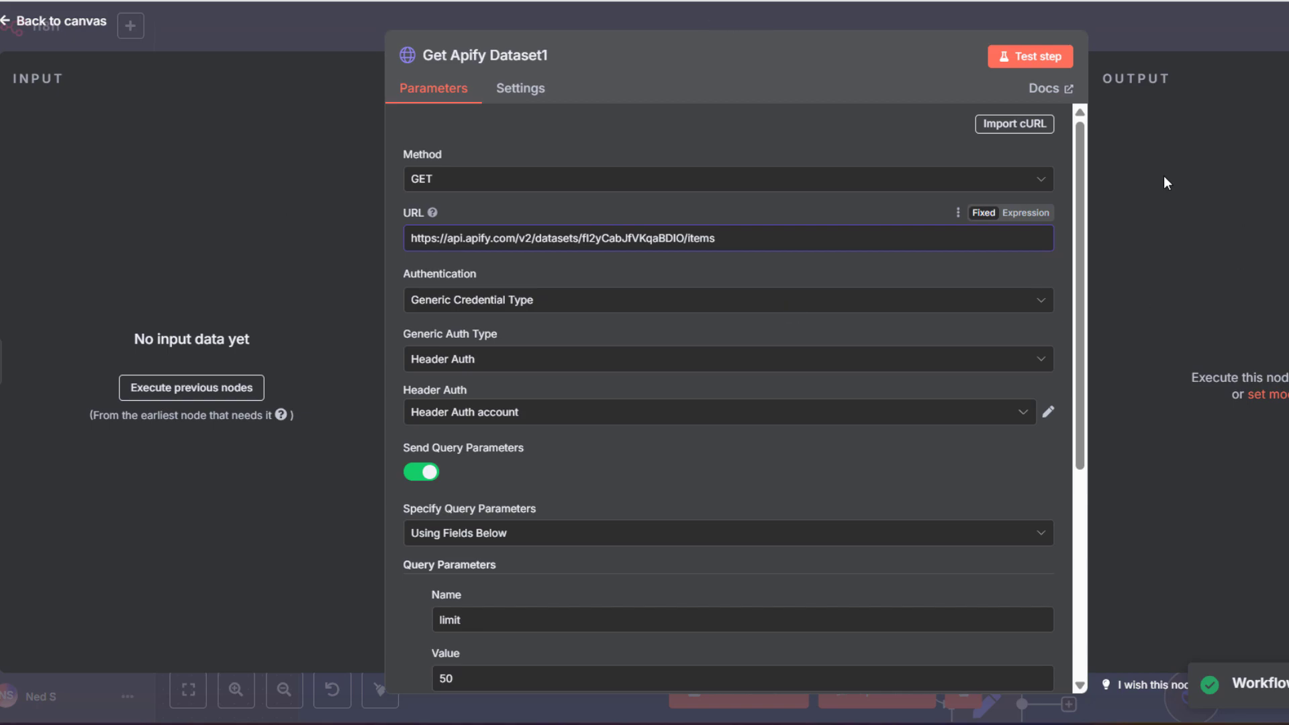
pyautogui.click(1012, 59)
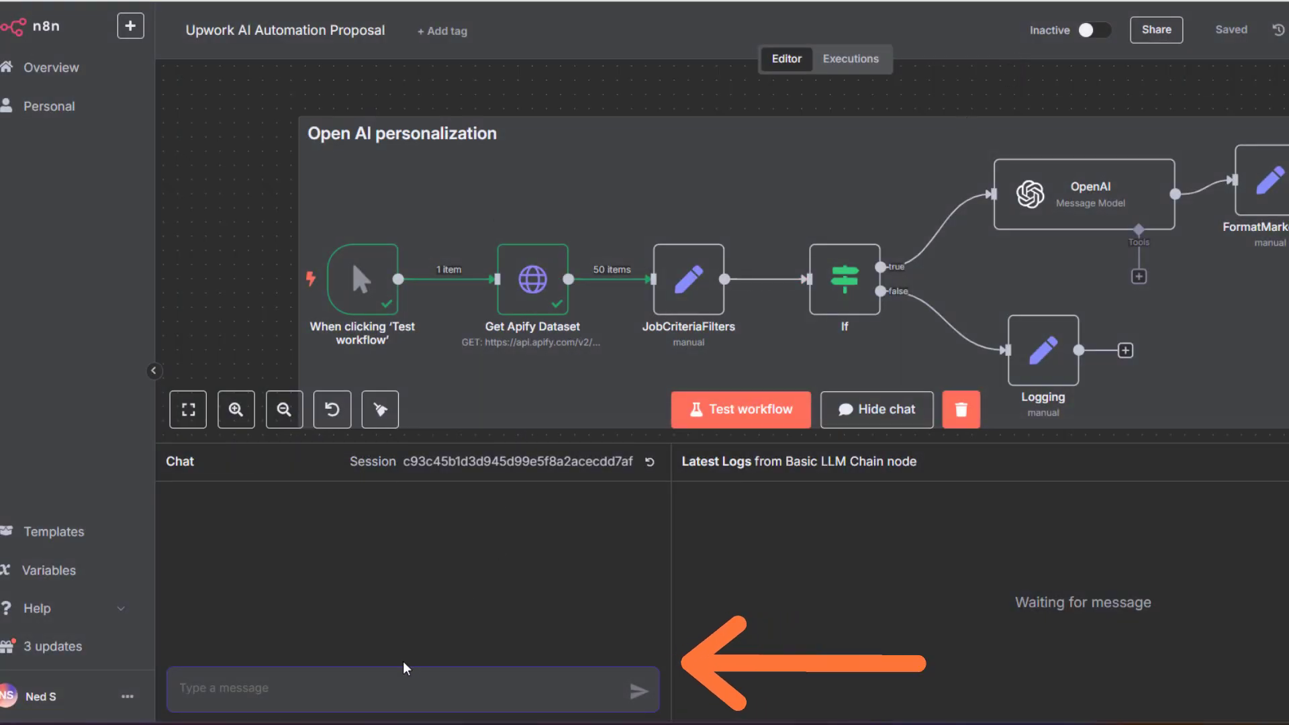
# Send 'go charlie' in the workflow chat to trigger the Deepseek personalization run
pyautogui.write('go charlie')
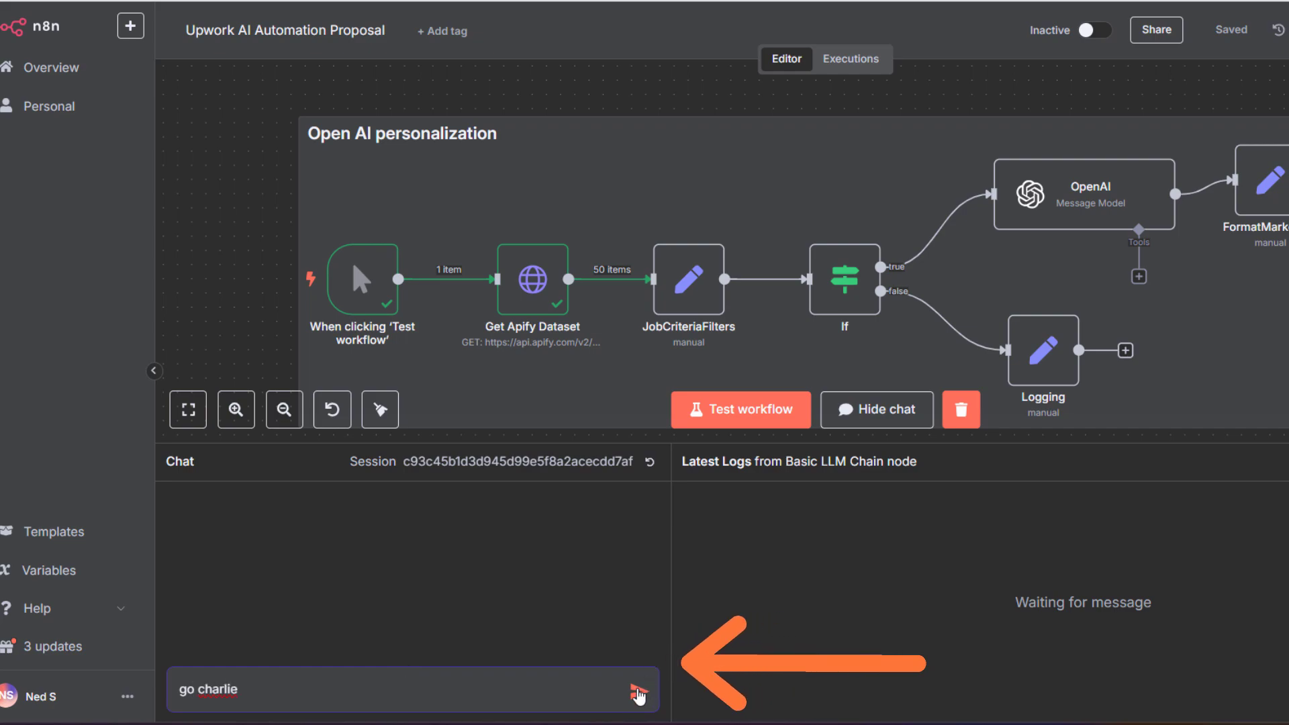
pyautogui.click(638, 692)
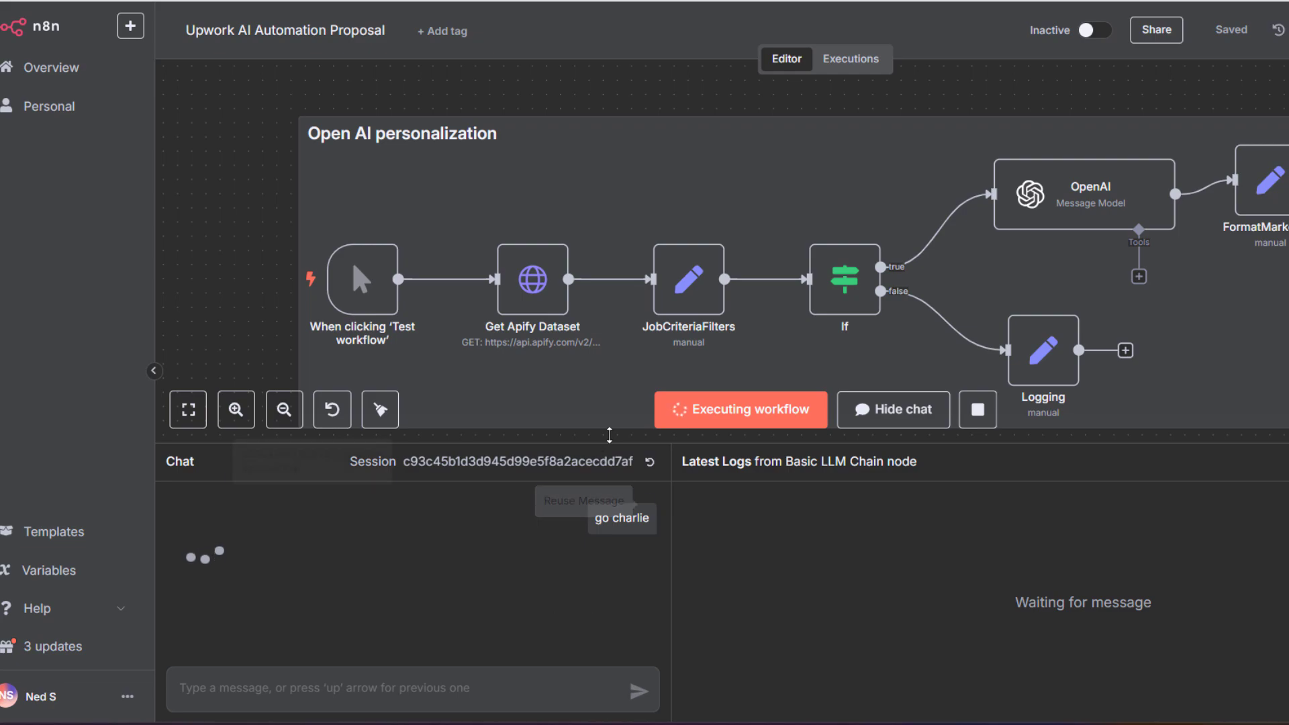
pyautogui.scroll(-2, 764, 272)
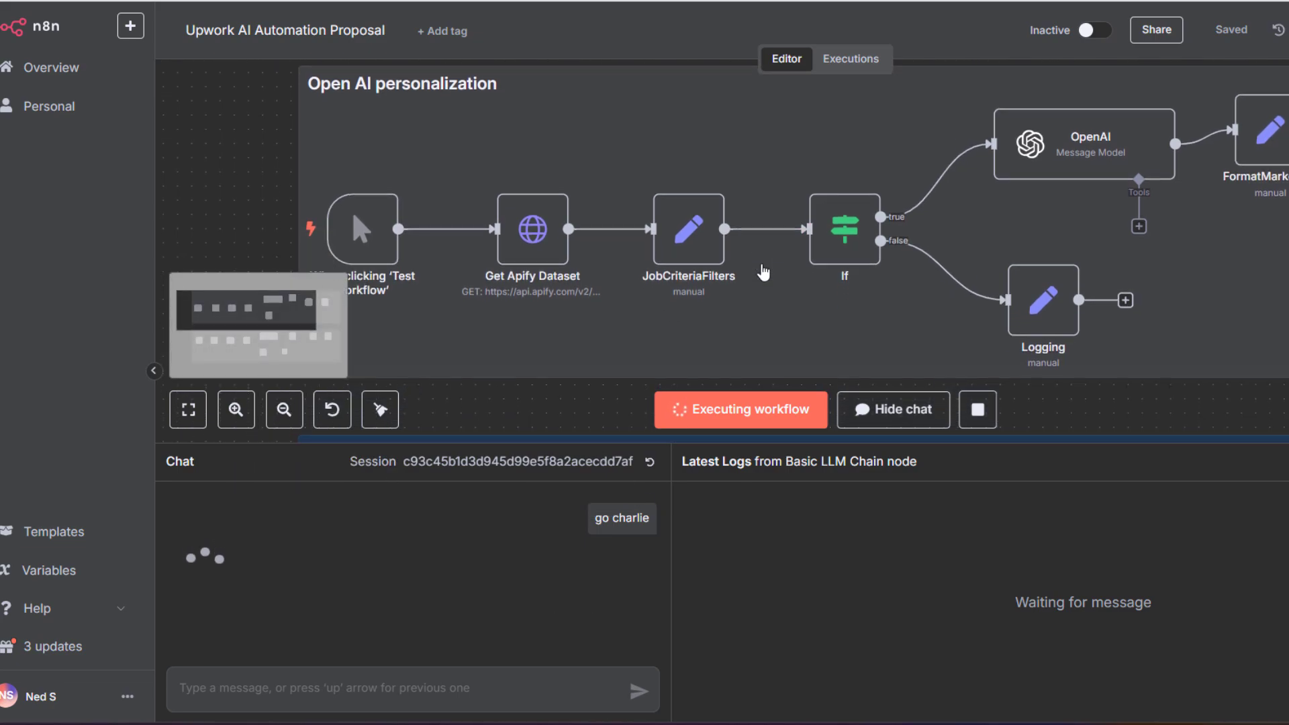
pyautogui.scroll(-4, 764, 272)
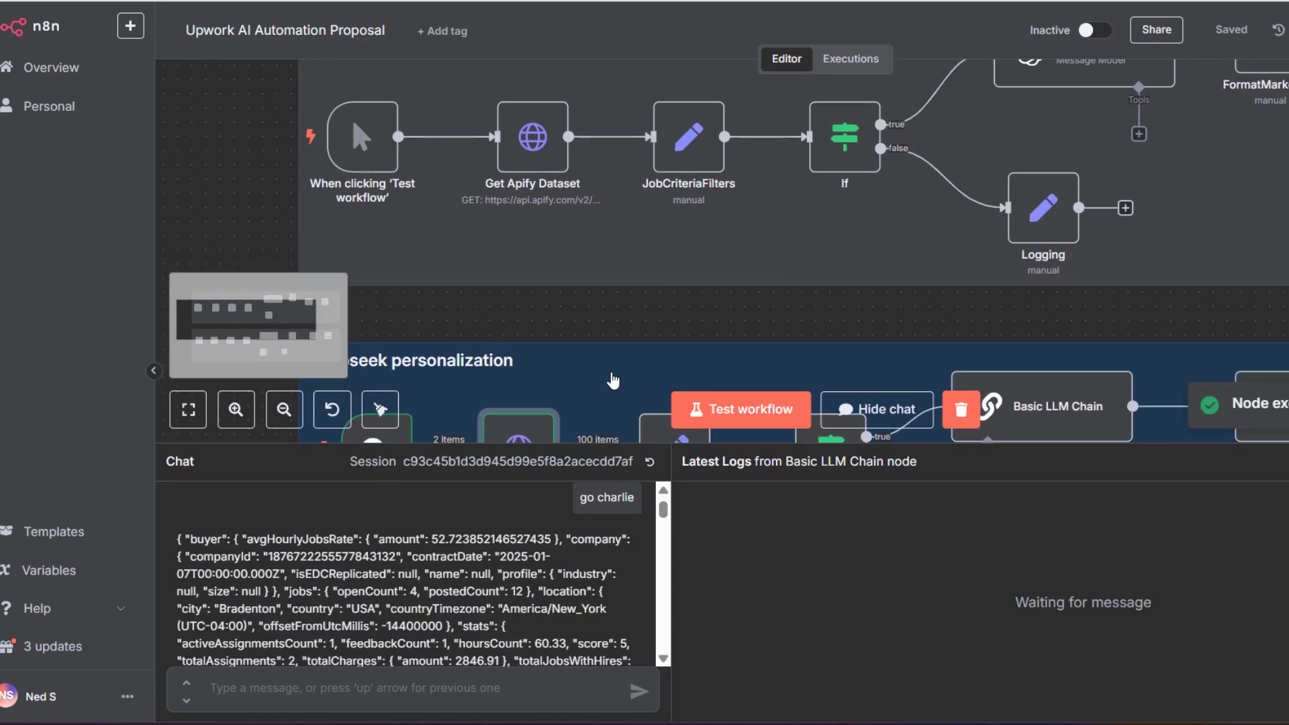
pyautogui.scroll(-3, 509, 304)
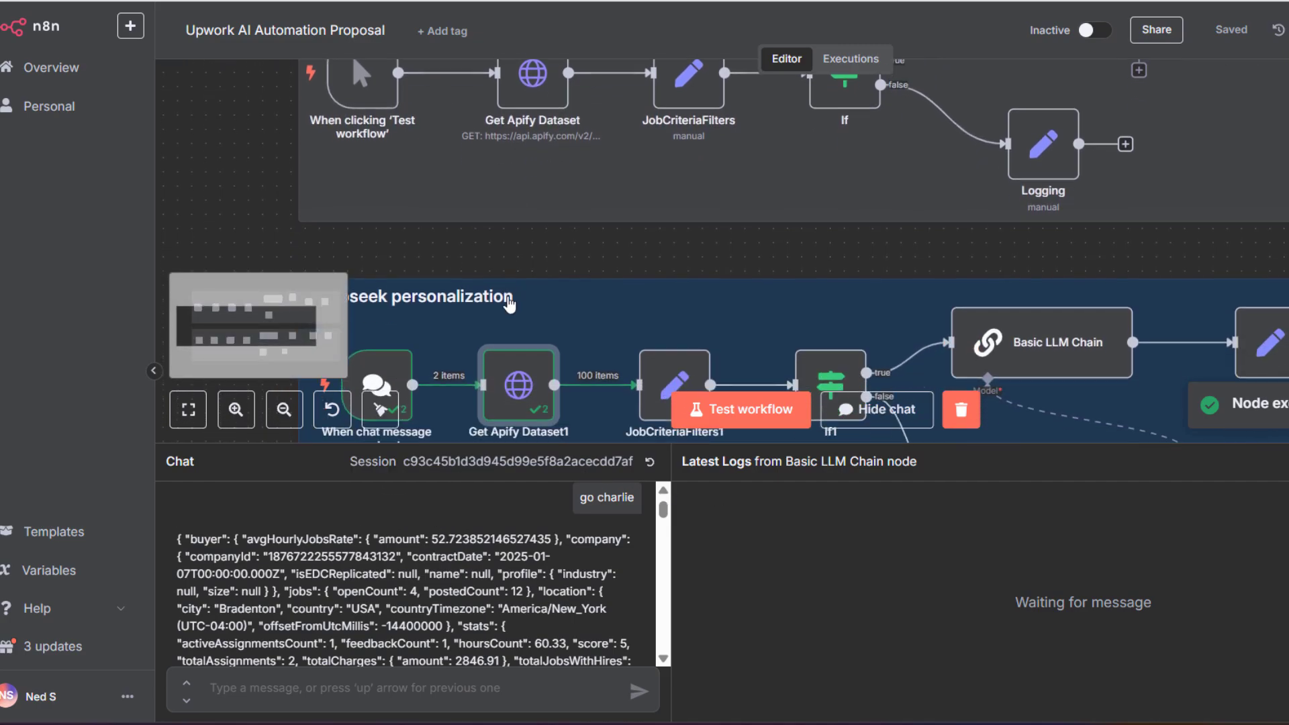
pyautogui.scroll(-1, 509, 304)
pyautogui.scroll(2, 468, 334)
pyautogui.scroll(-1, 468, 335)
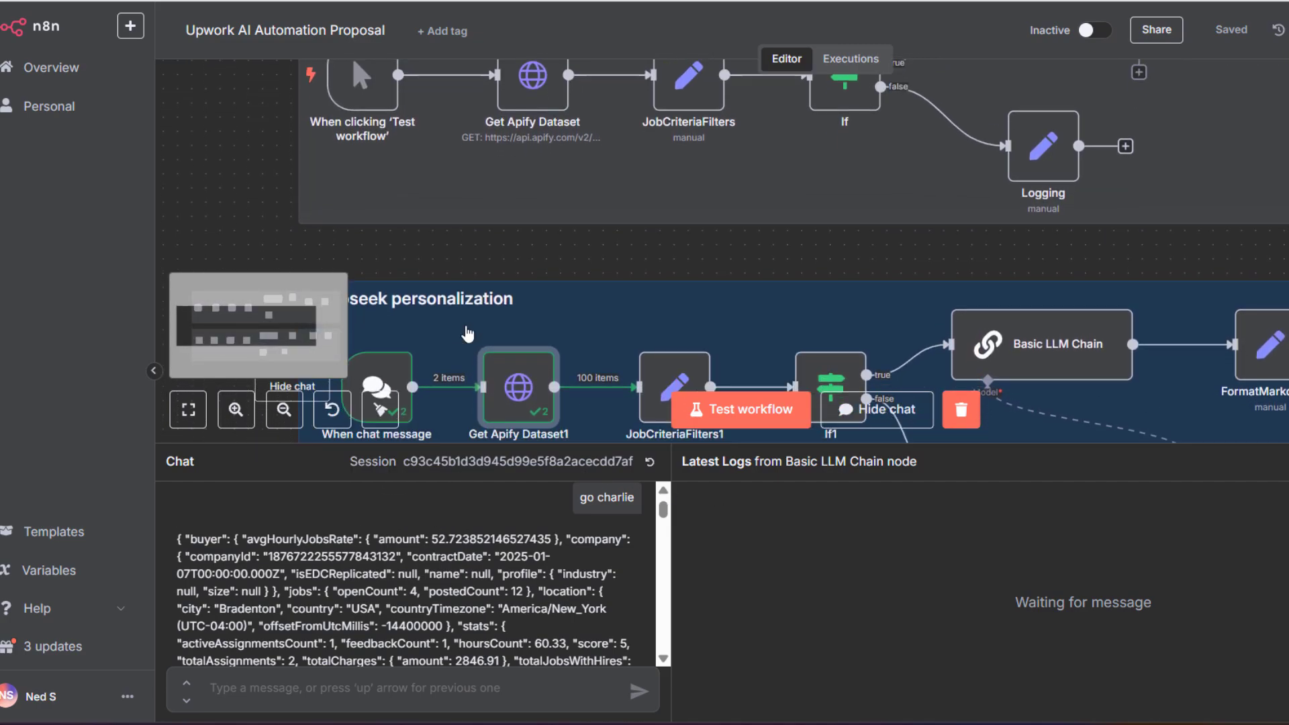
pyautogui.scroll(-1, 468, 334)
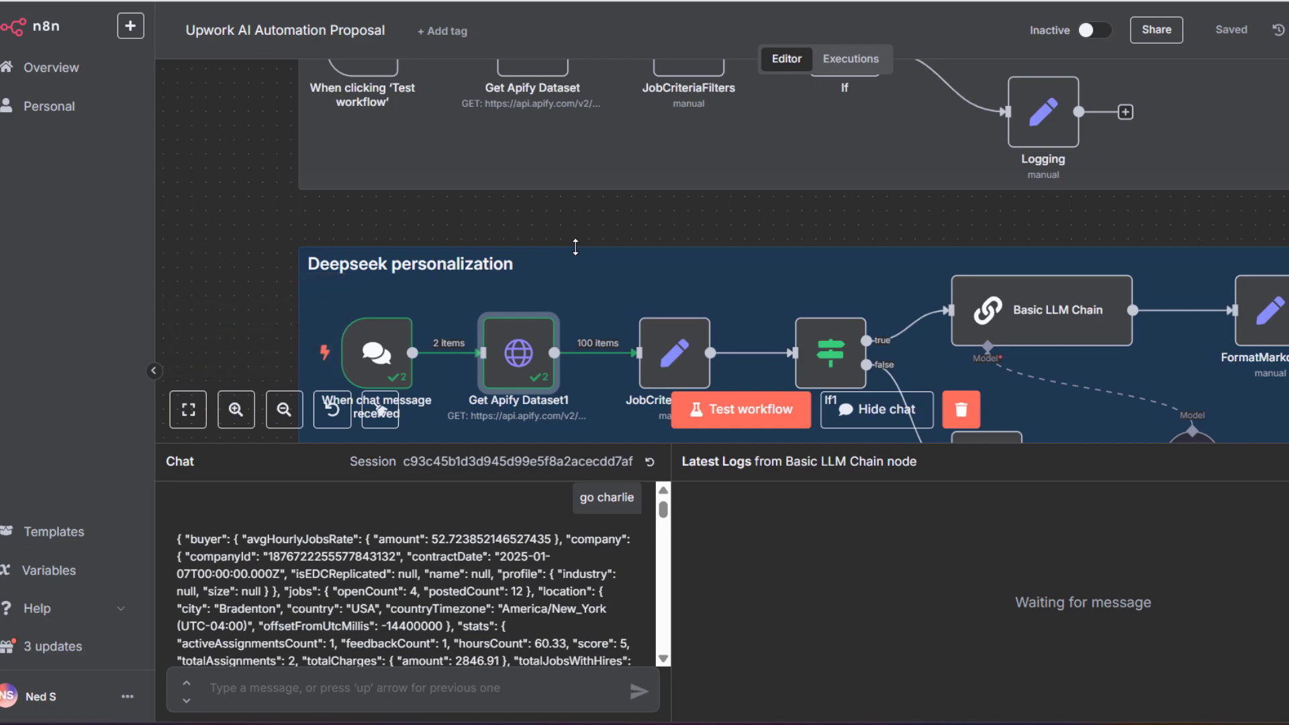
# Inspect the job items Get Apify Dataset1 returned, then go back to the canvas
pyautogui.doubleClick(532, 361)
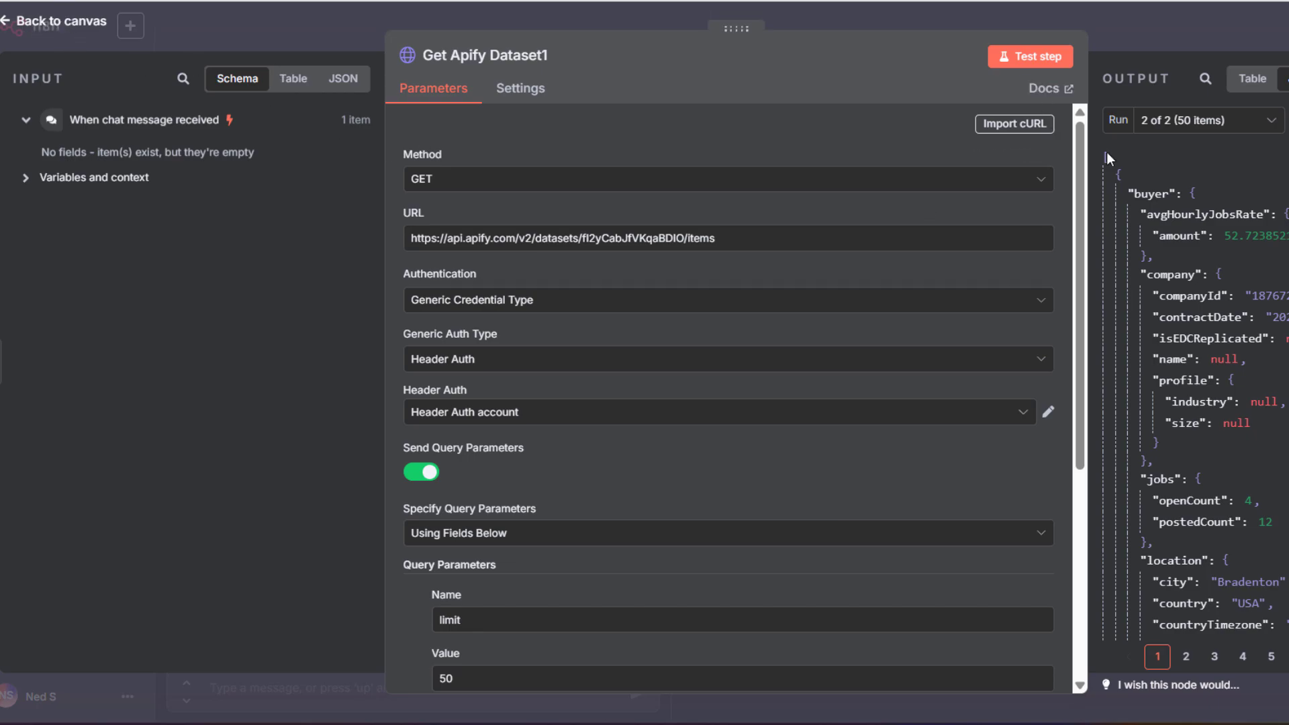
pyautogui.scroll(-5, 1195, 396)
pyautogui.scroll(-5, 1195, 396)
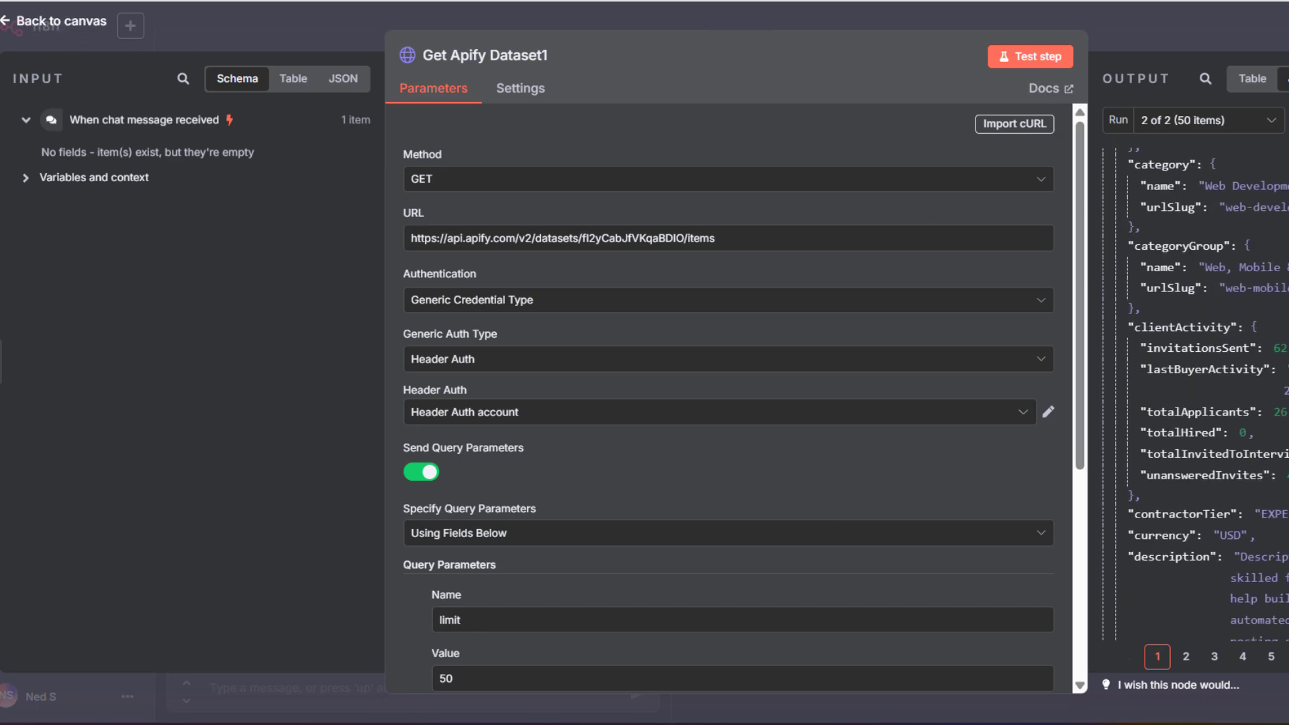
pyautogui.scroll(5, 1195, 396)
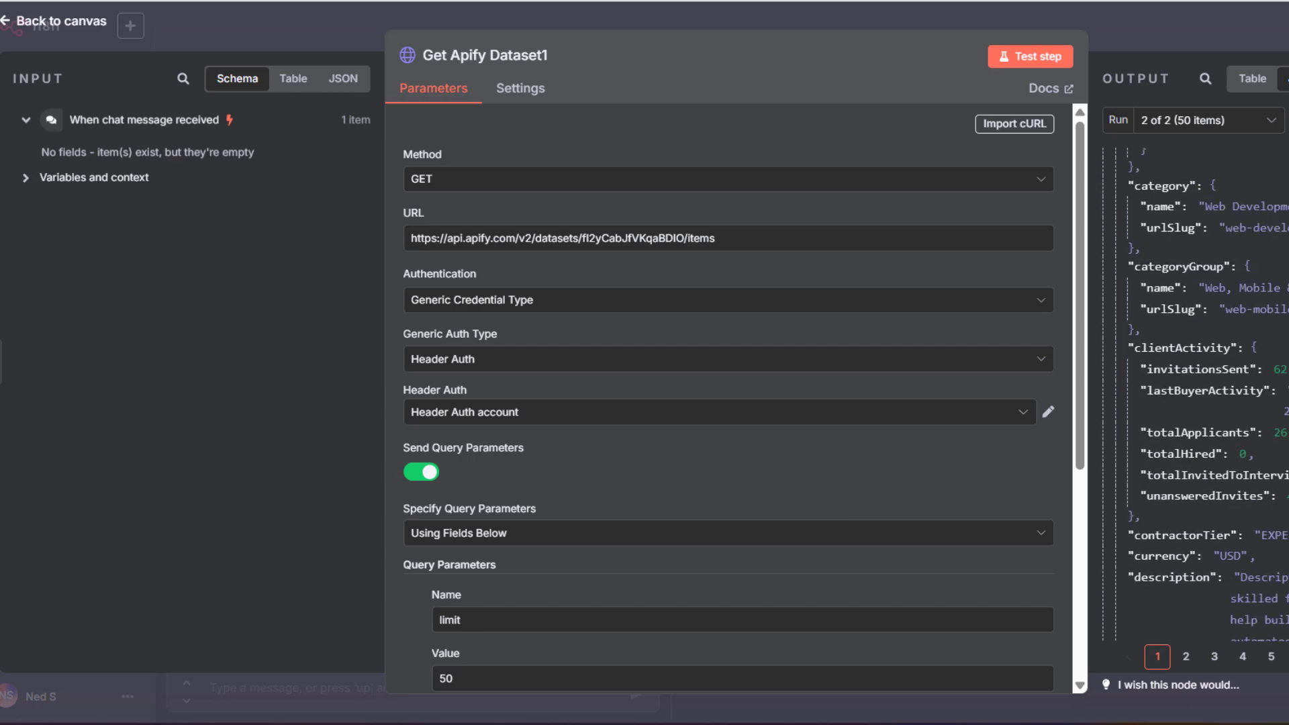
pyautogui.click(6, 20)
pyautogui.scroll(2, 576, 329)
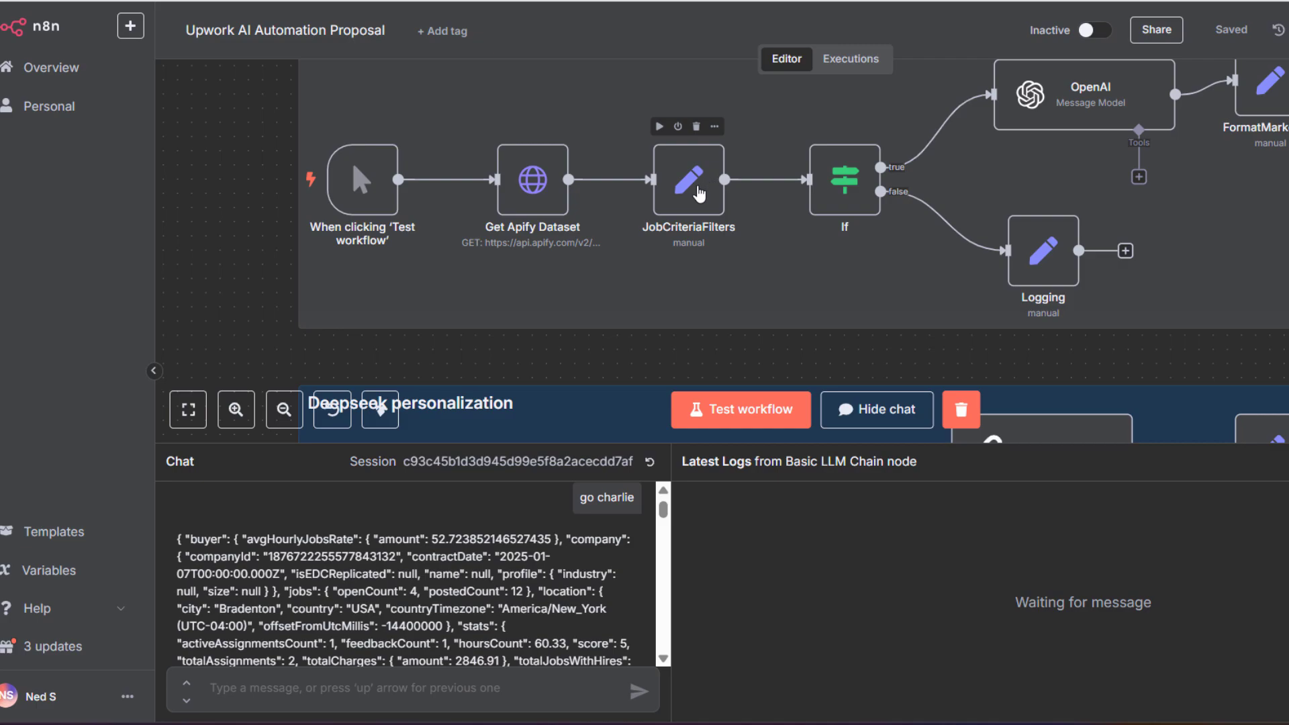
pyautogui.doubleClick(698, 194)
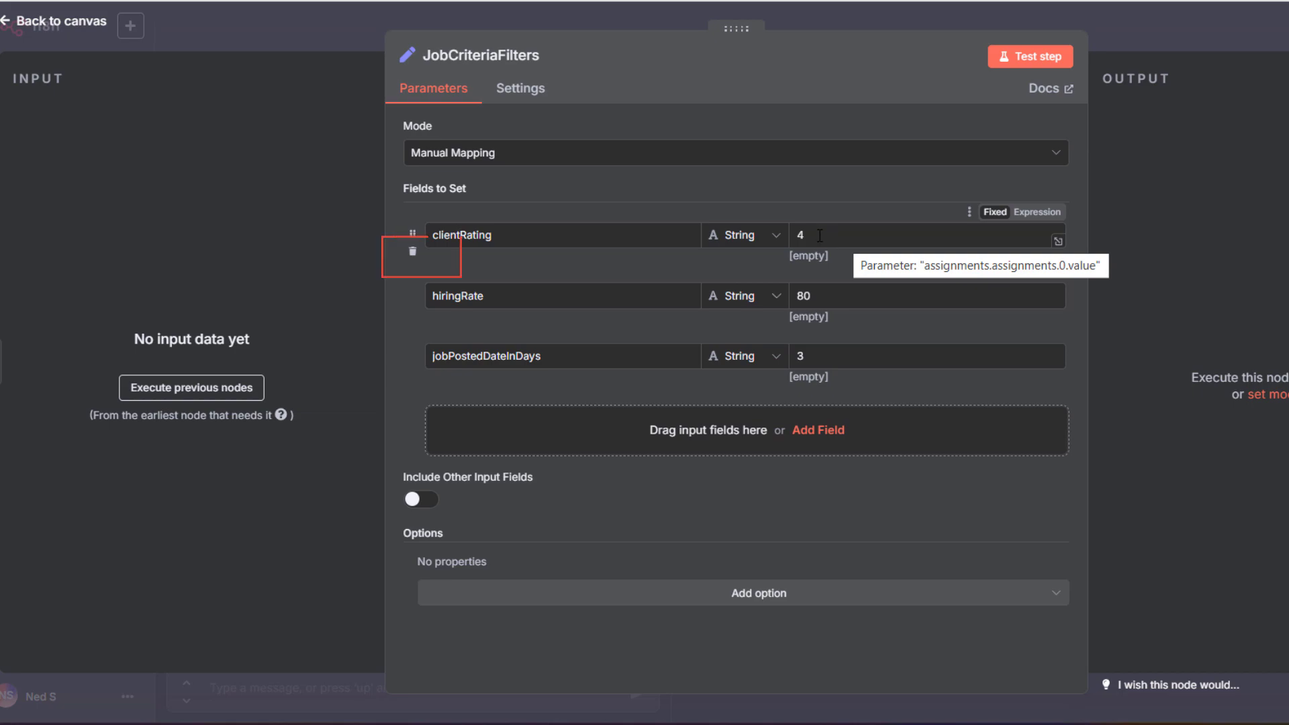
pyautogui.click(820, 235)
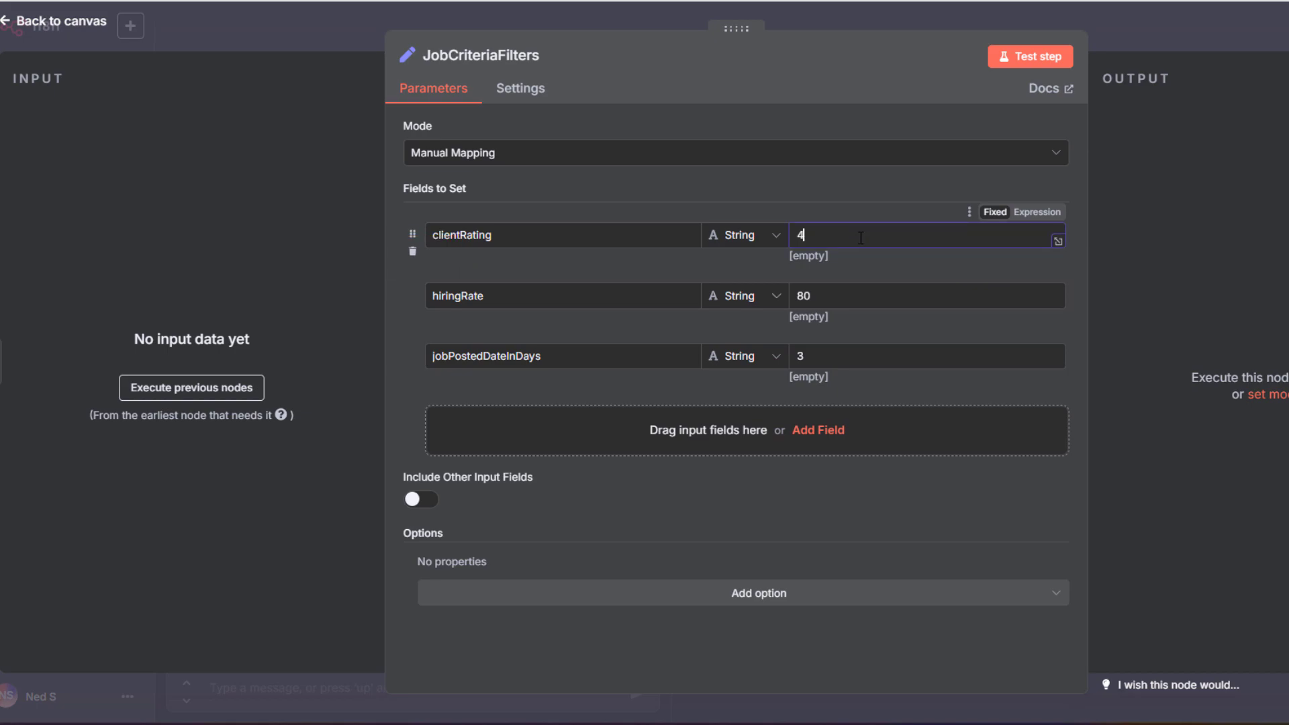
pyautogui.click(864, 297)
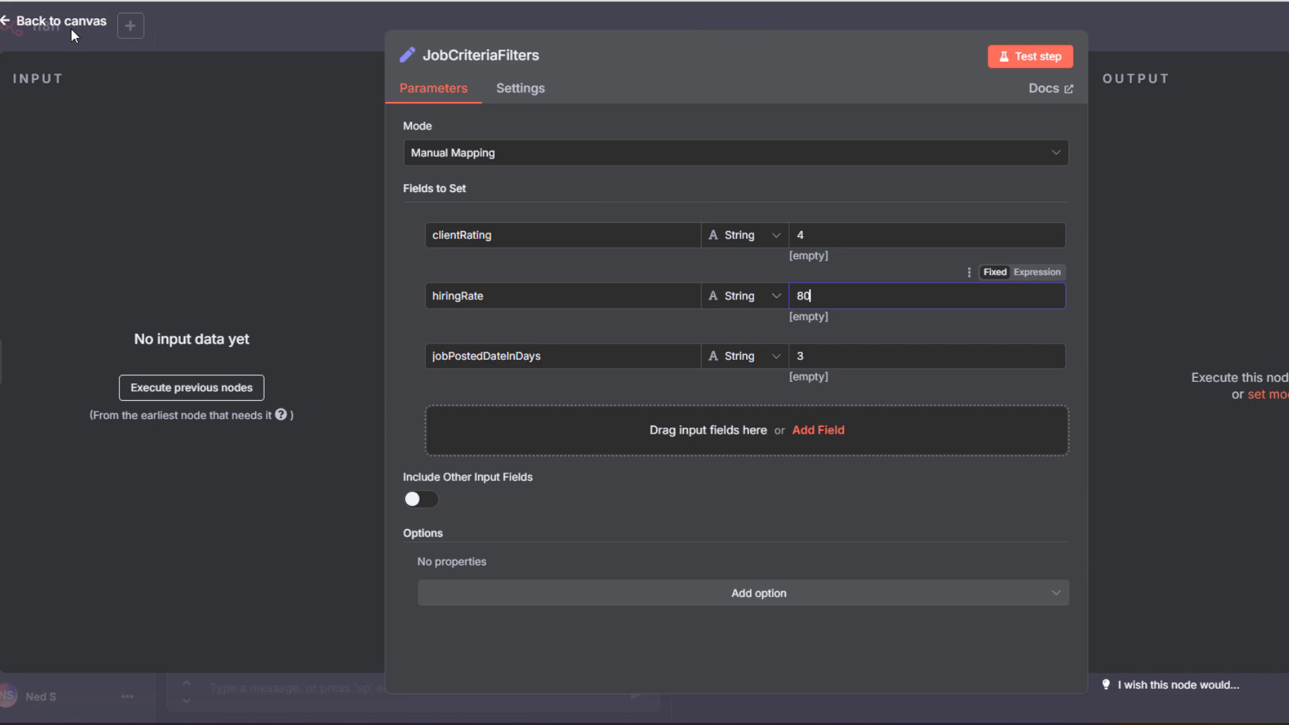
pyautogui.click(12, 27)
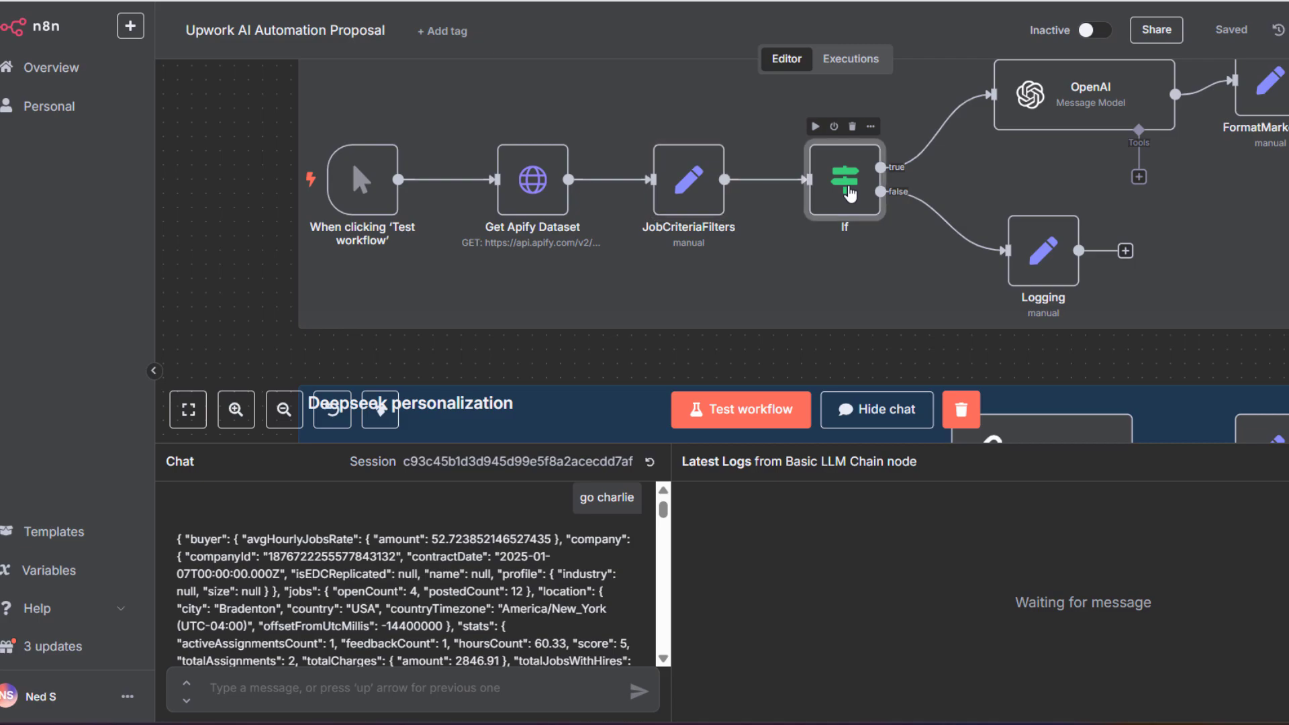
# Review the If node's client score, verified payment and publish-date conditions, including the full date expression
pyautogui.doubleClick(849, 193)
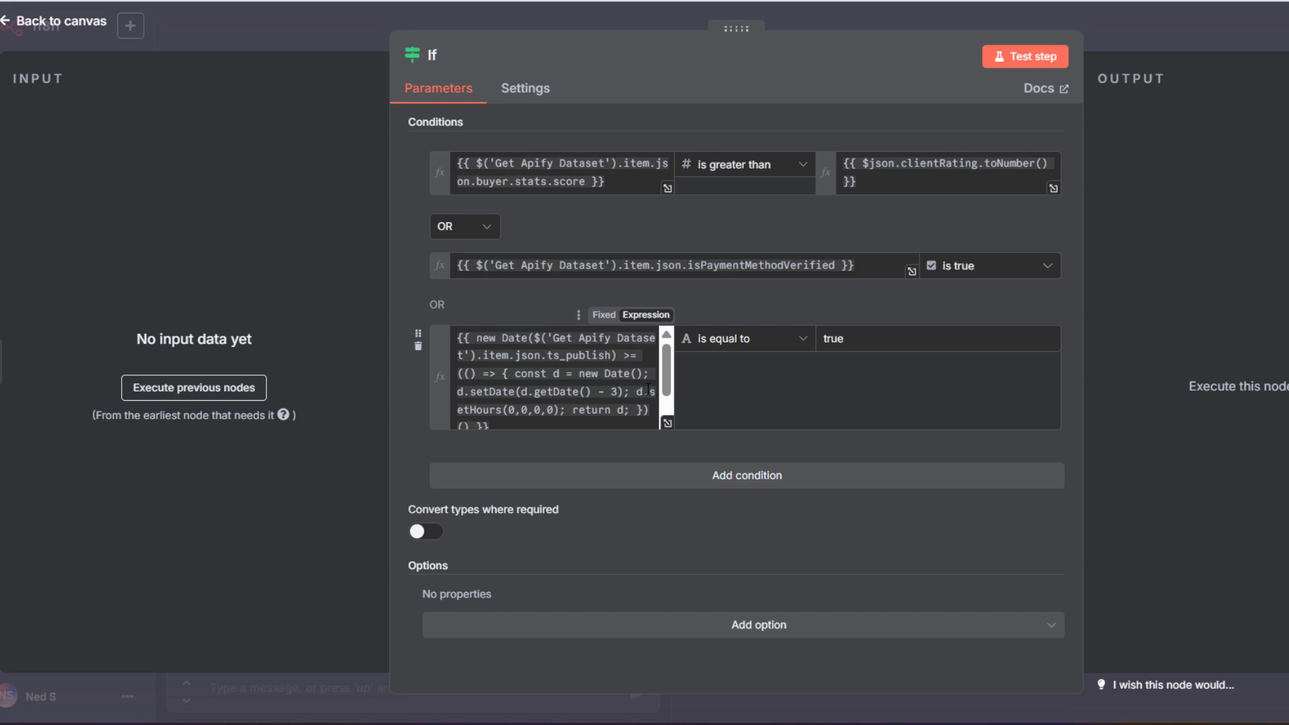
pyautogui.click(669, 425)
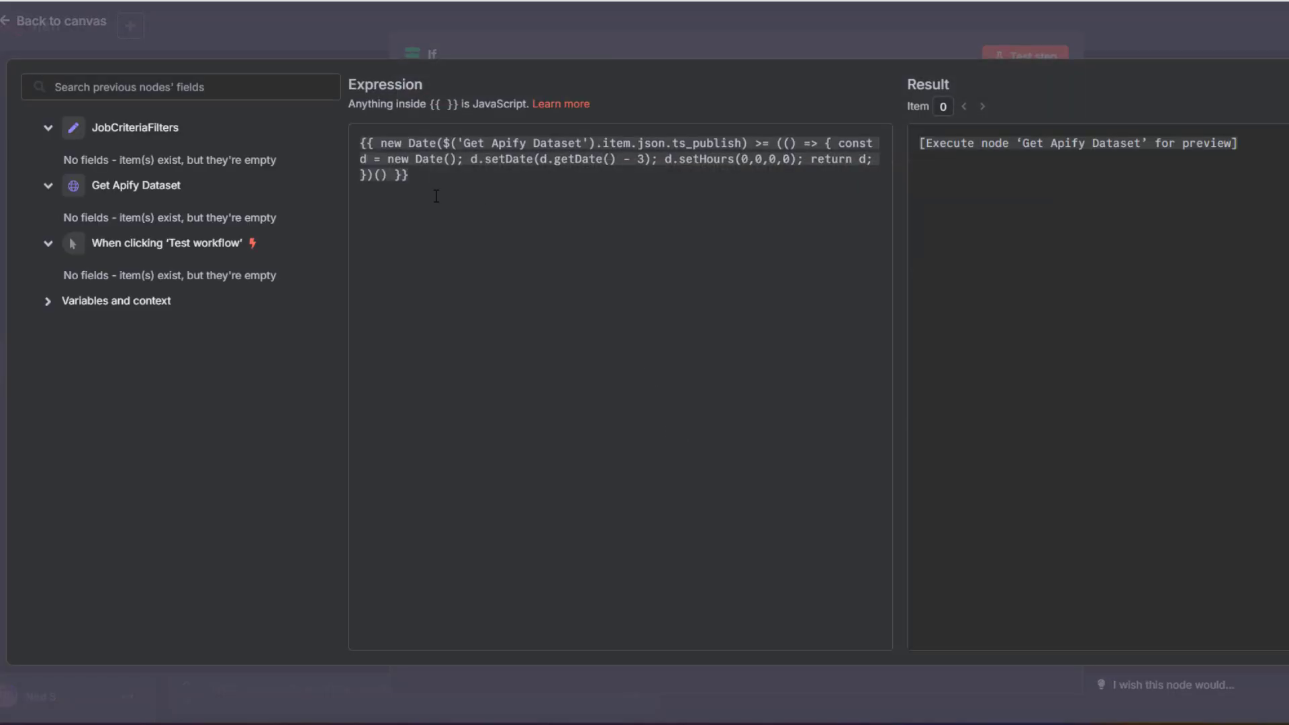
pyautogui.hotkey('ctrl', 'a')
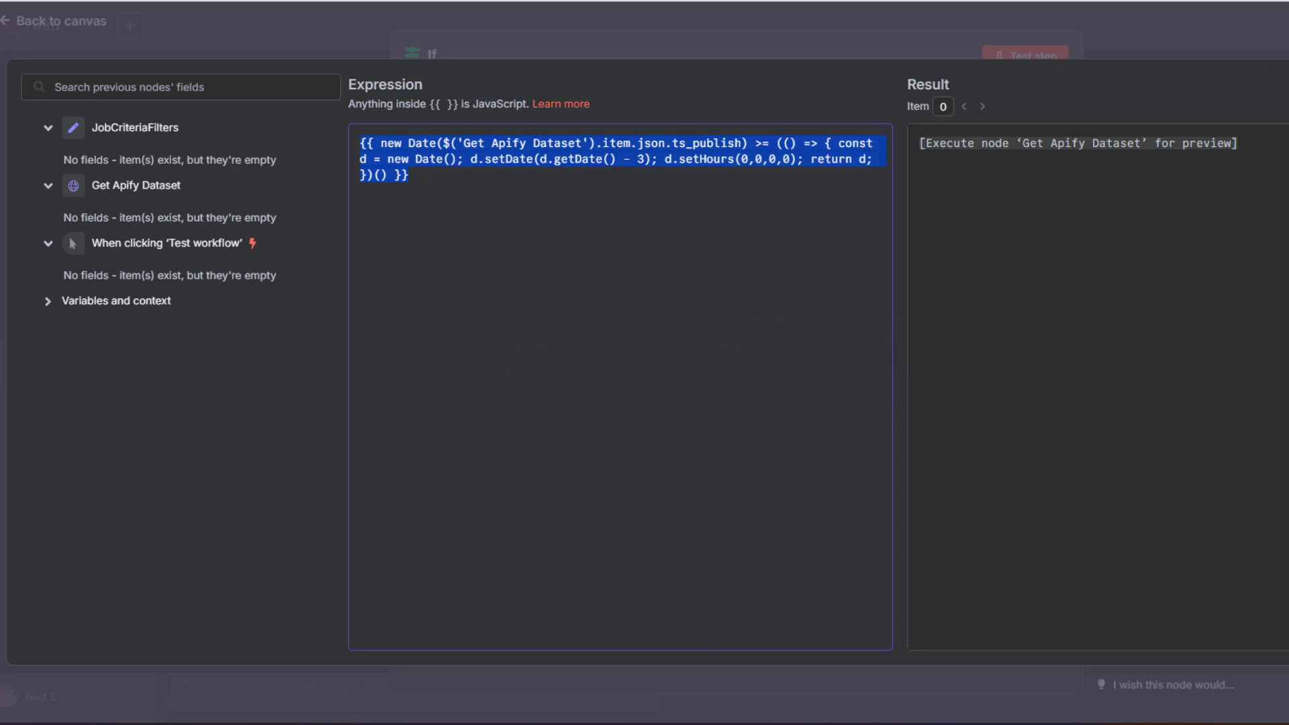
pyautogui.press('Escape')
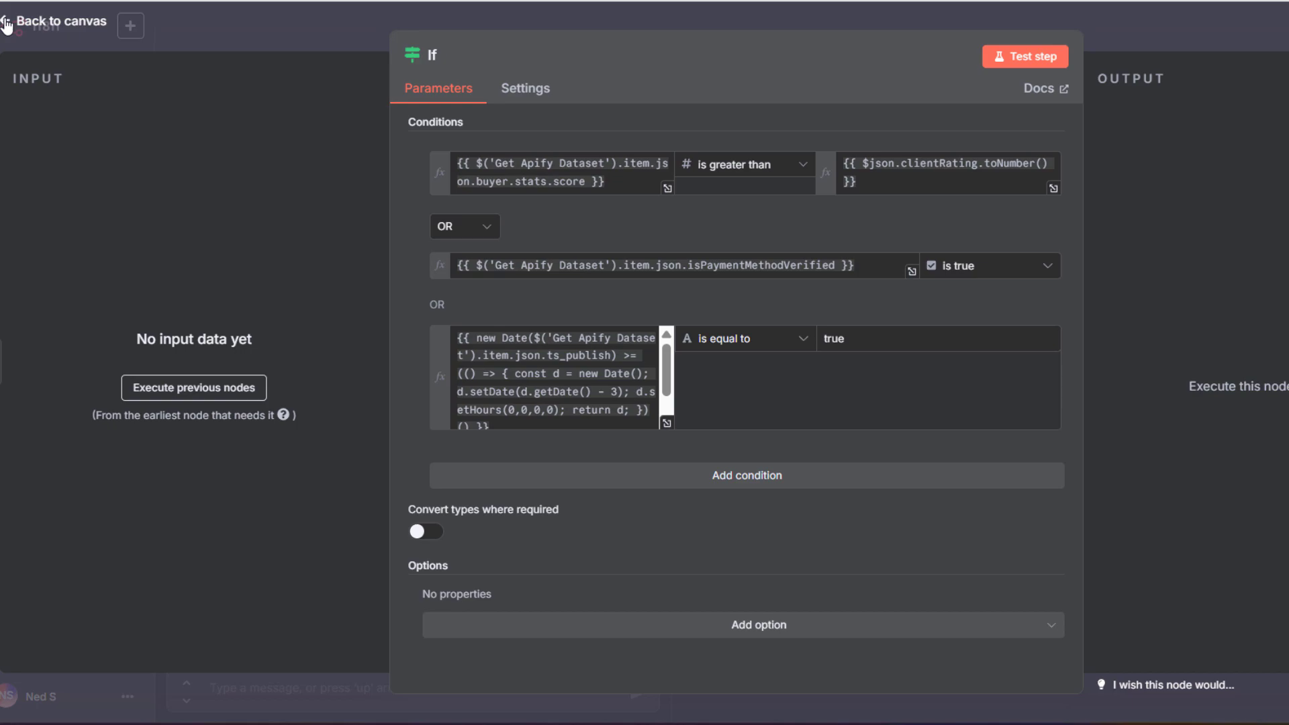
pyautogui.click(7, 26)
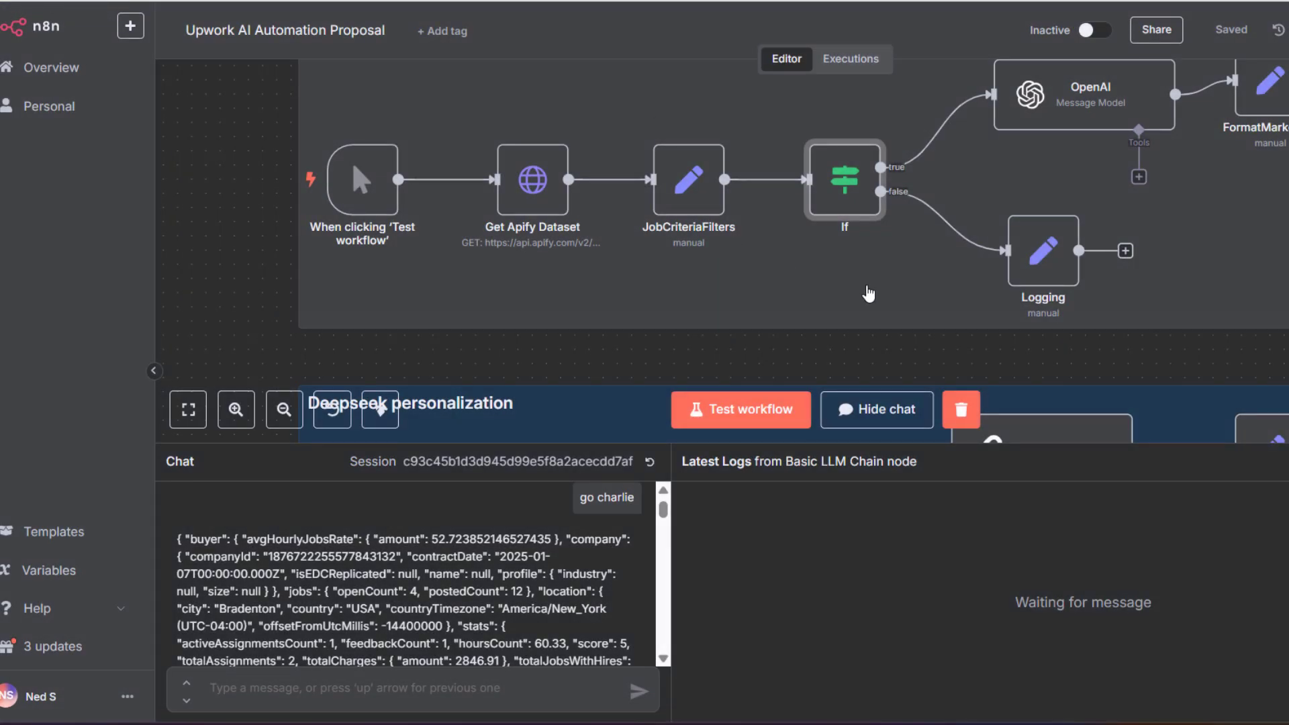
# Bring up the OpenAI node's GPT-4.1 model and proposal prompt settings
pyautogui.scroll(1, 903, 260)
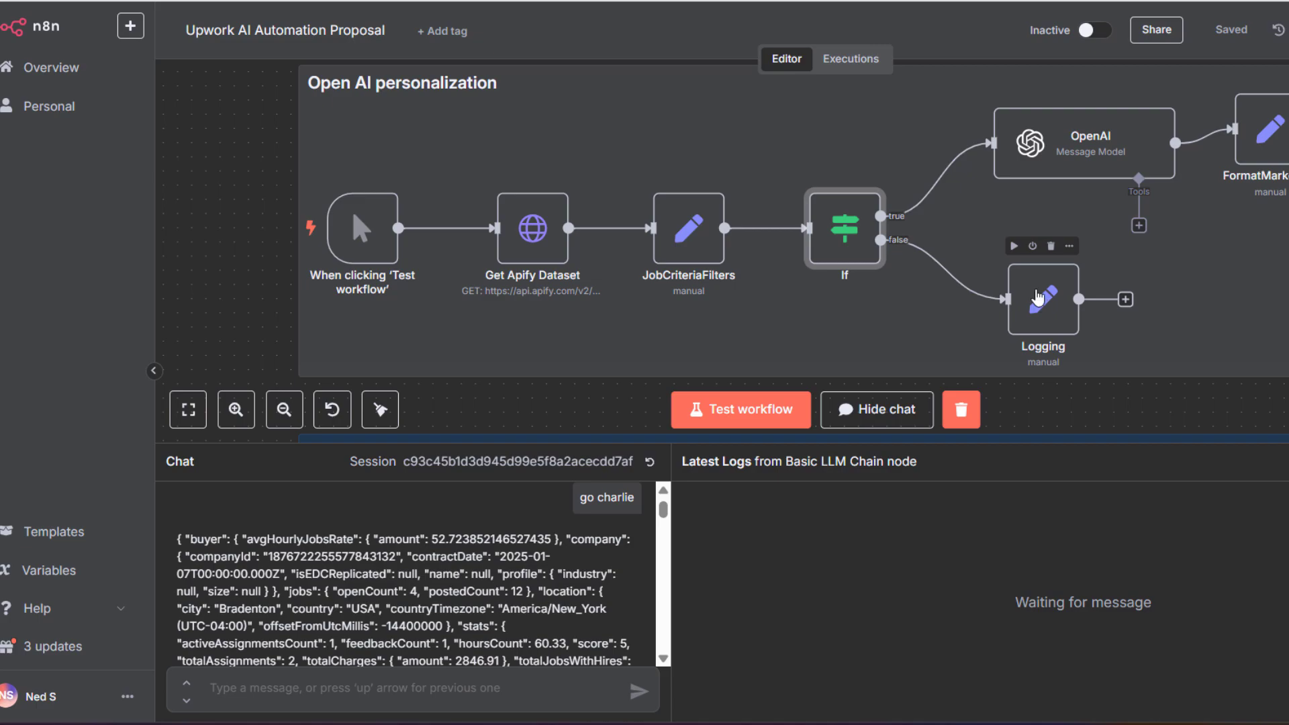
pyautogui.scroll(1, 1048, 315)
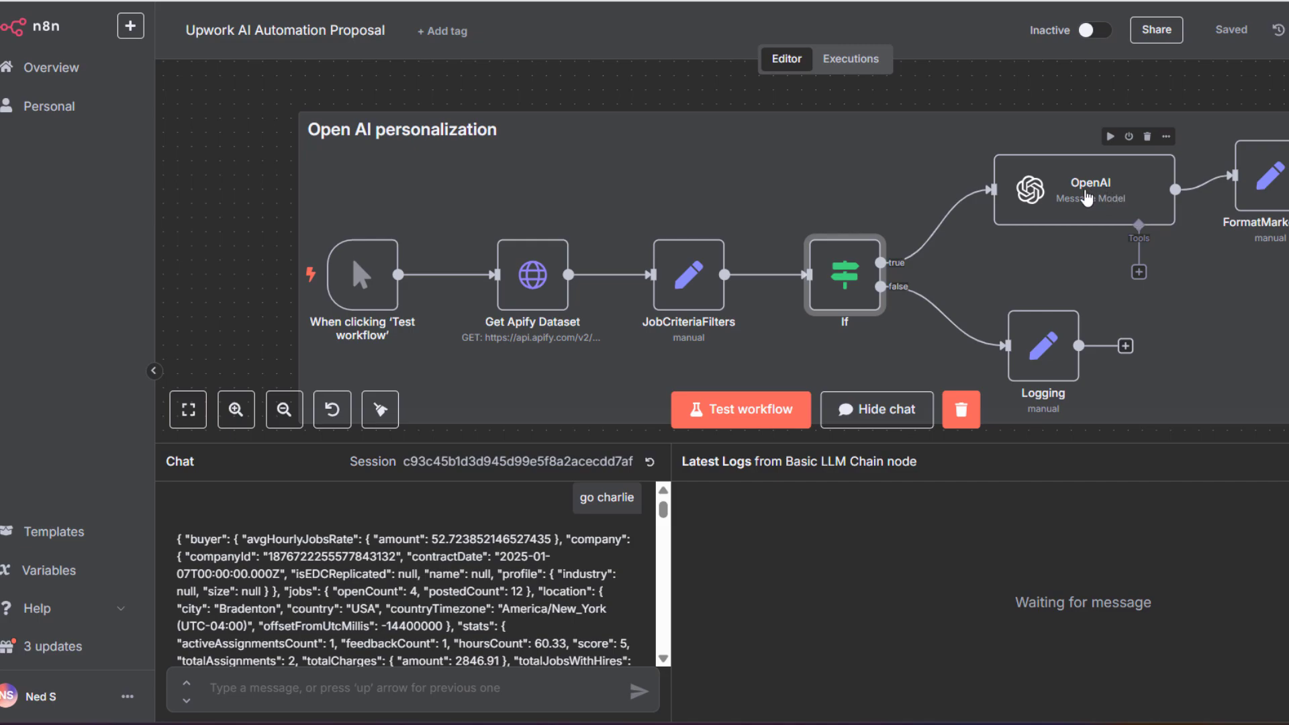
pyautogui.doubleClick(1087, 197)
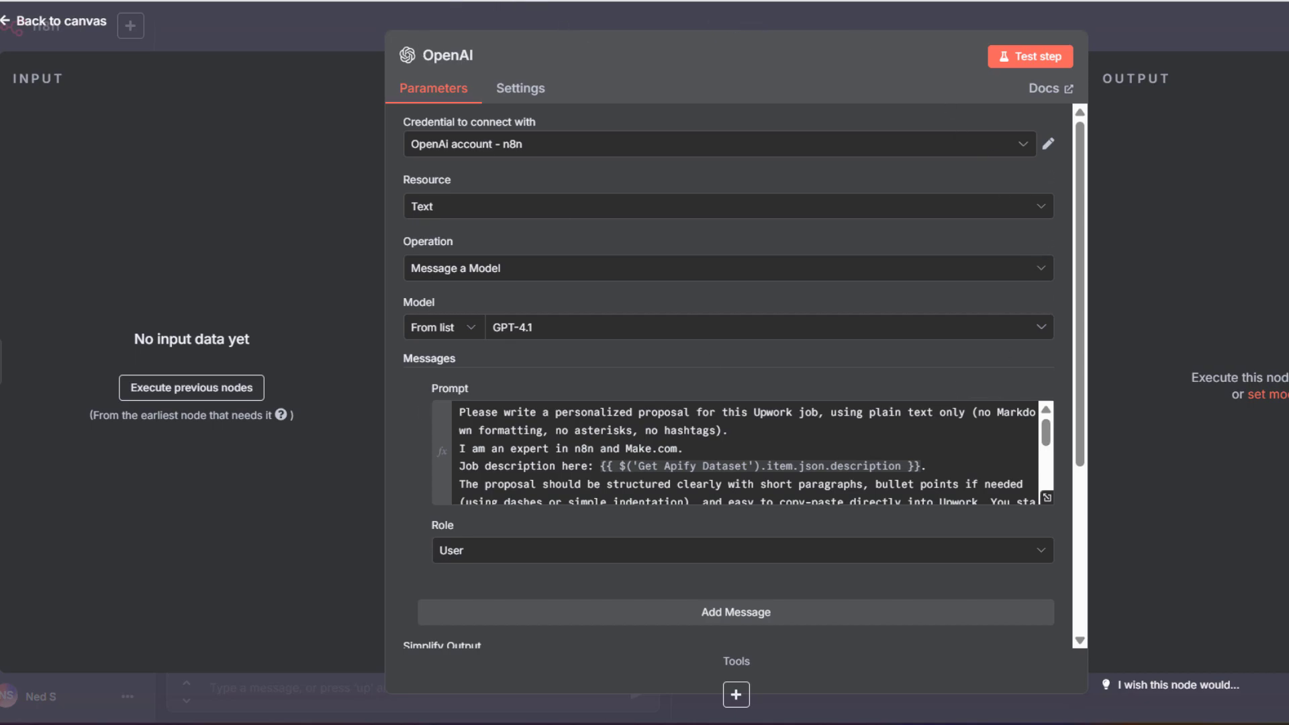
# Read the full proposal prompt, including its greeting and sign-off instruction, then test-run the OpenAI step
pyautogui.click(1047, 498)
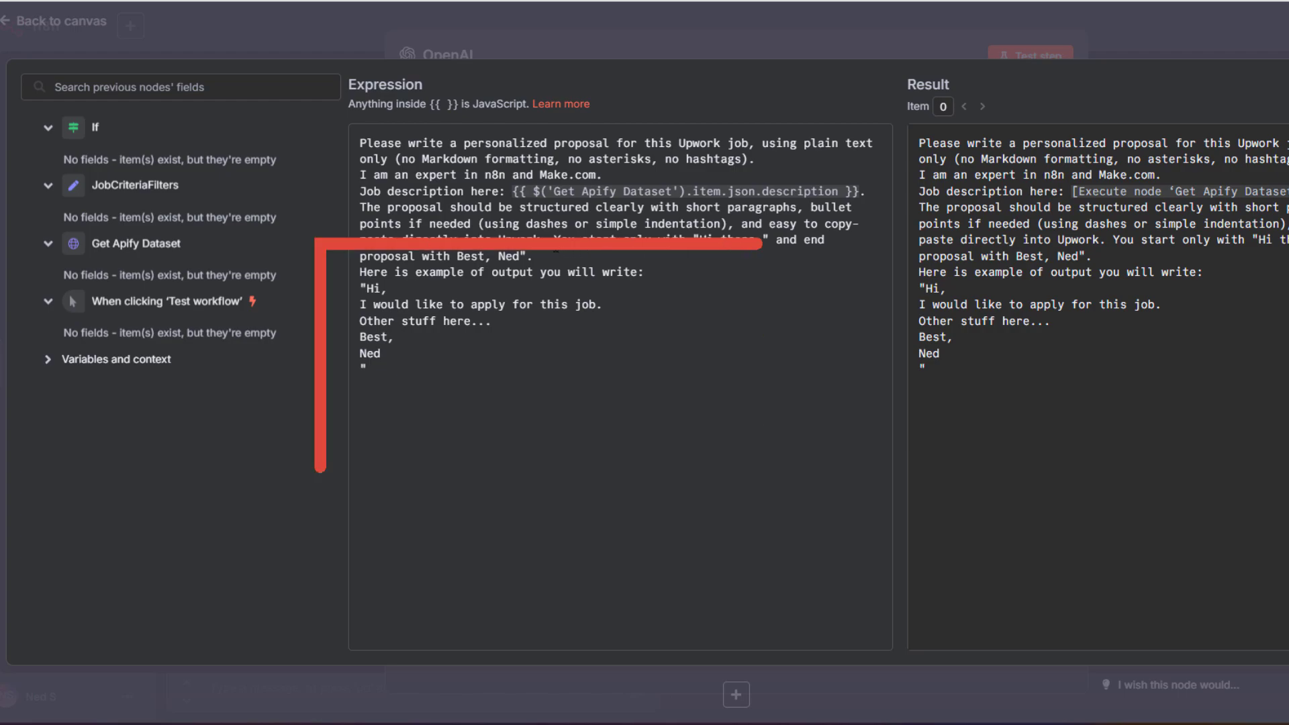
pyautogui.moveTo(556, 239); pyautogui.dragTo(591, 280)
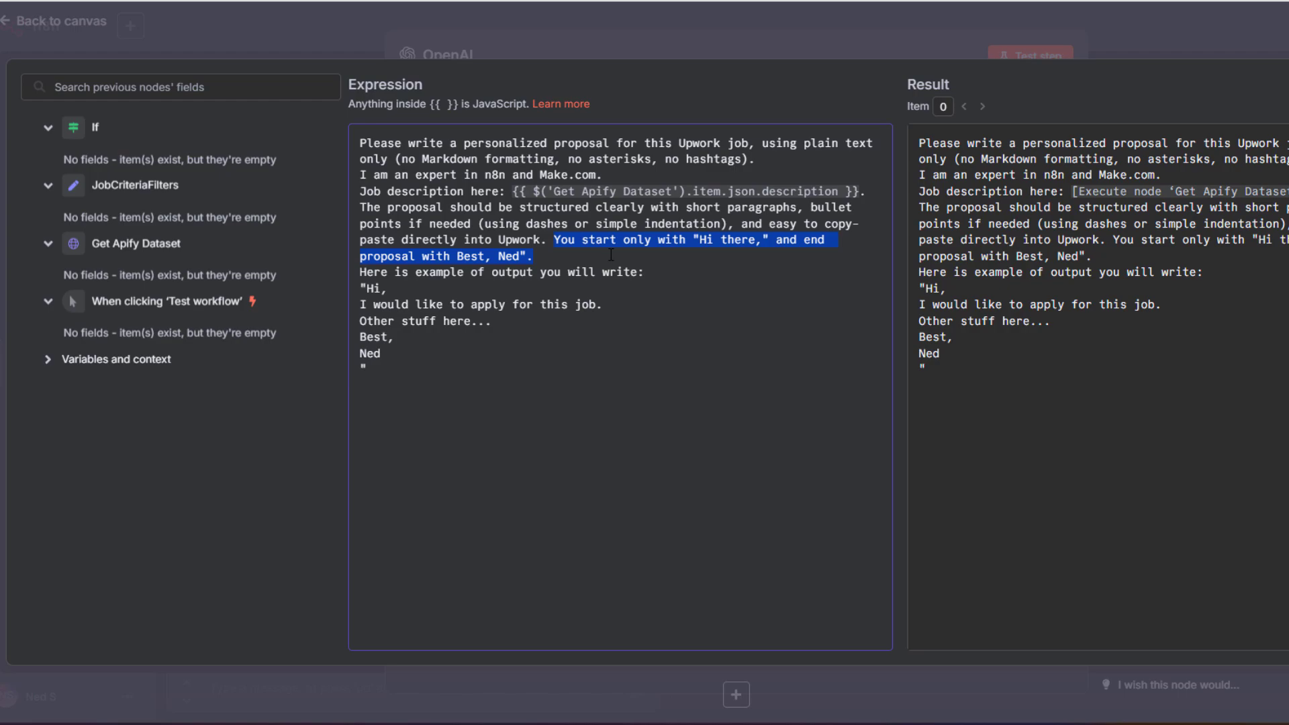
pyautogui.moveTo(611, 255); pyautogui.dragTo(672, 253)
pyautogui.click(616, 260)
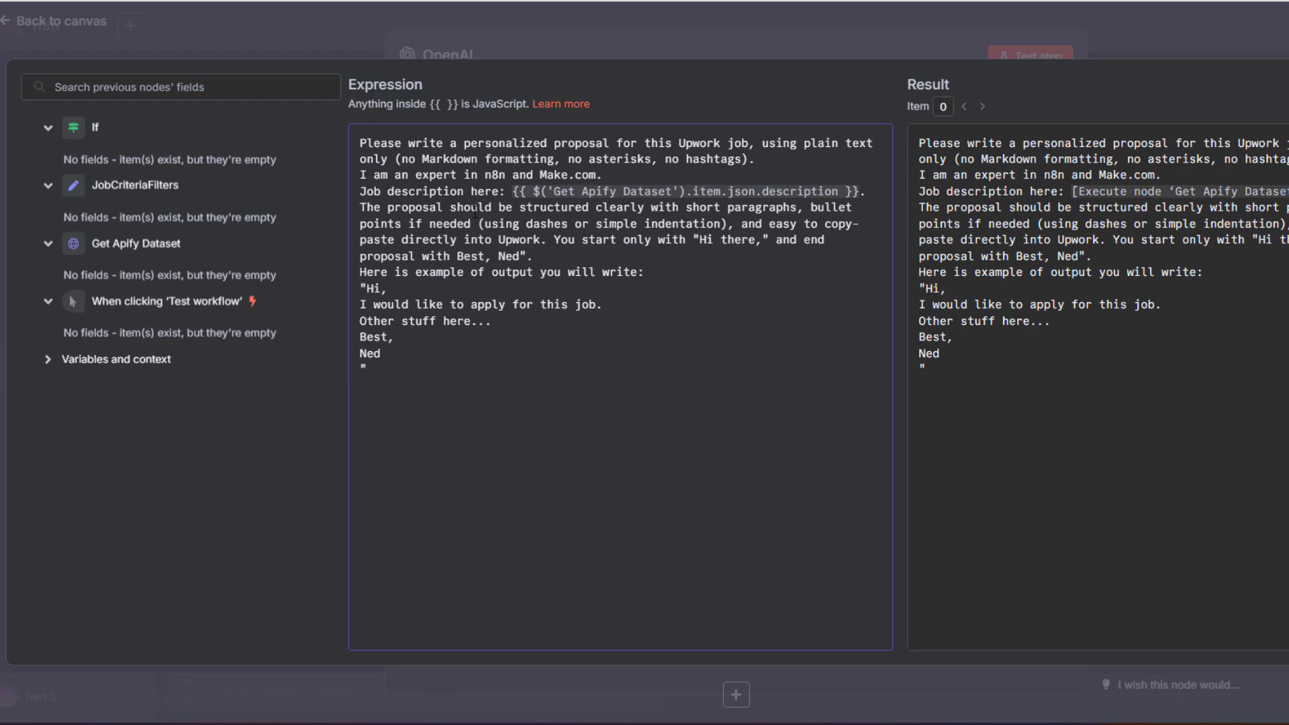
pyautogui.click(1036, 49)
pyautogui.click(1047, 57)
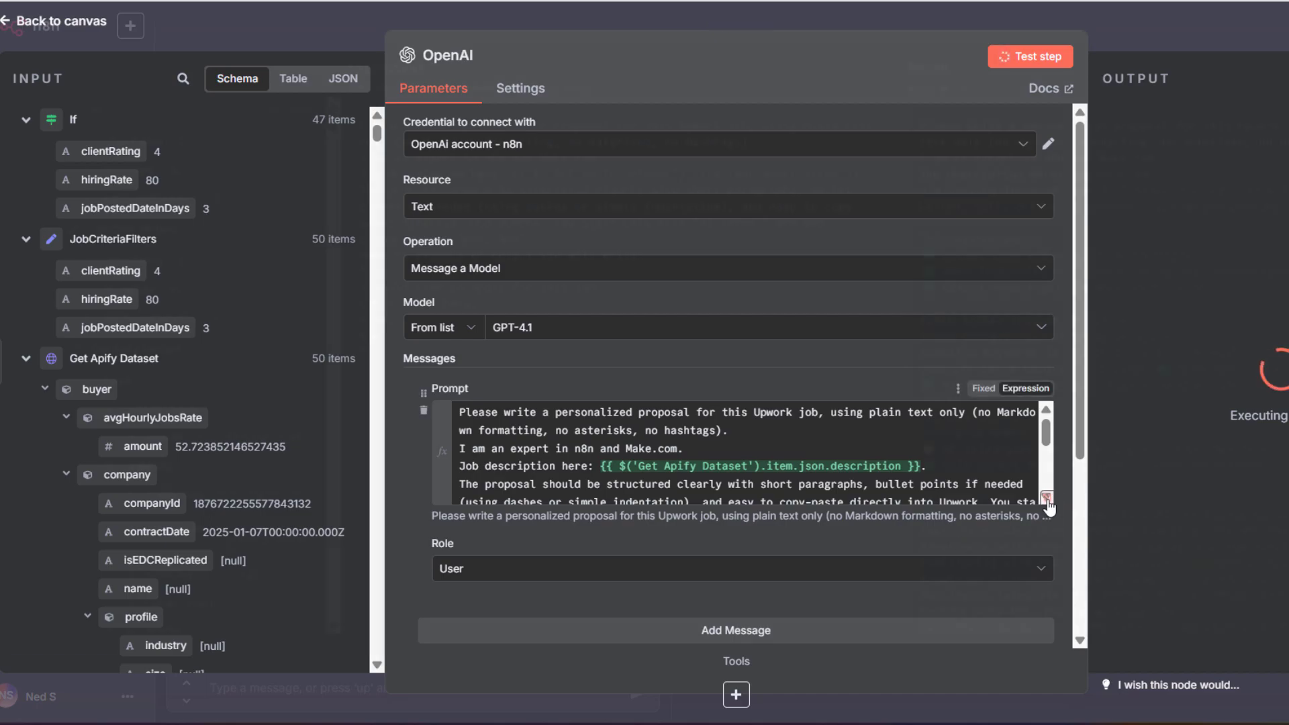
# Inspect the filled-in proposal prompt for the current job in the expression editor
pyautogui.click(1046, 498)
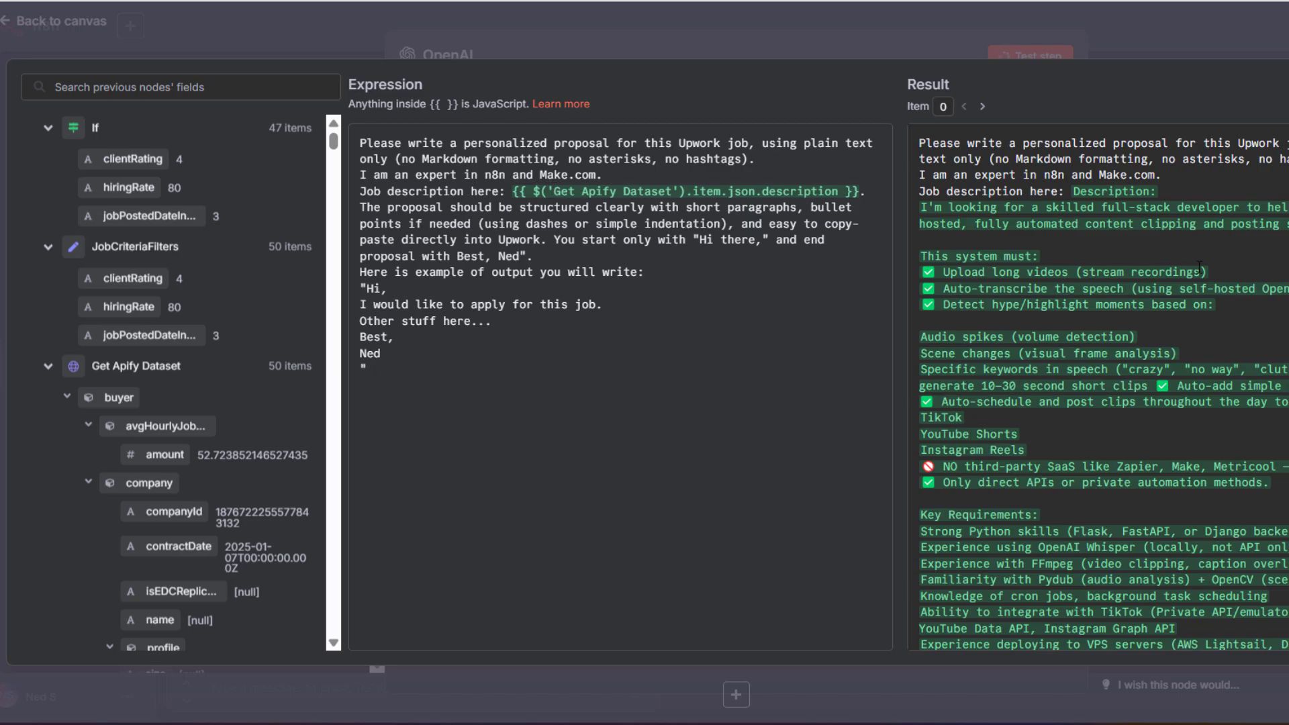
pyautogui.scroll(-5, 1200, 267)
pyautogui.scroll(-18, 1209, 274)
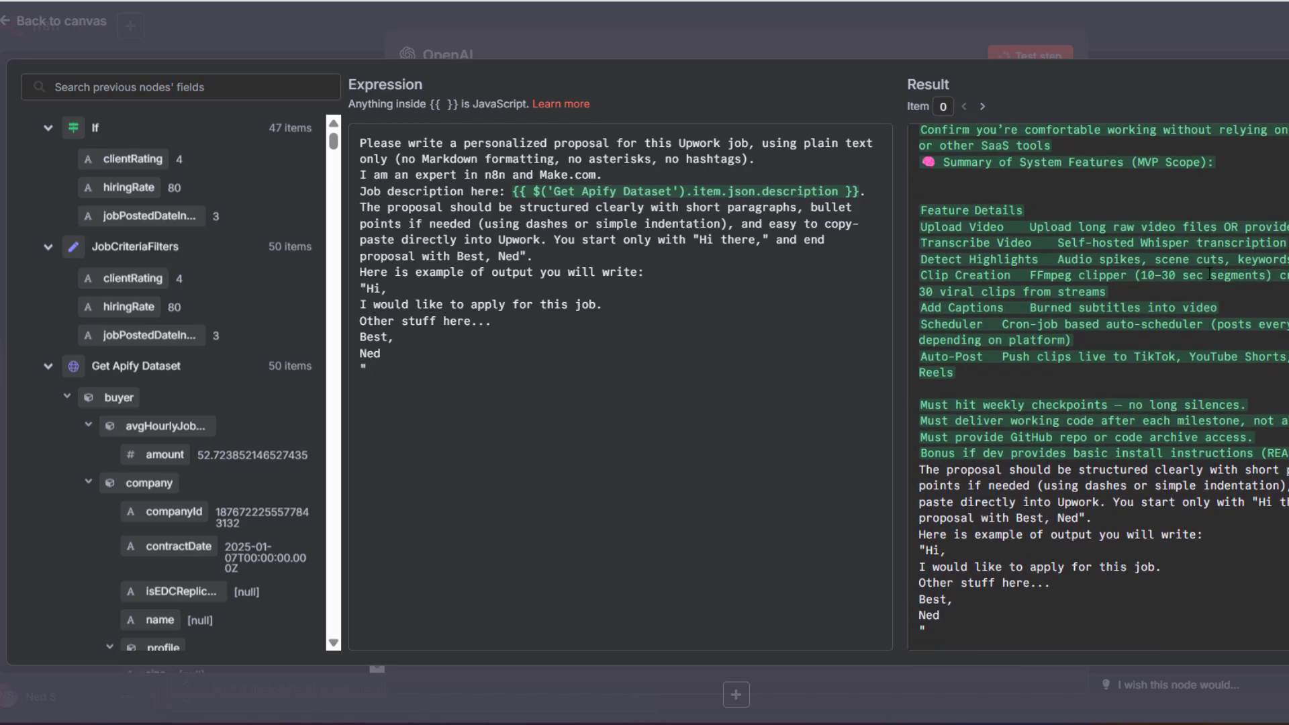
pyautogui.scroll(20, 1211, 274)
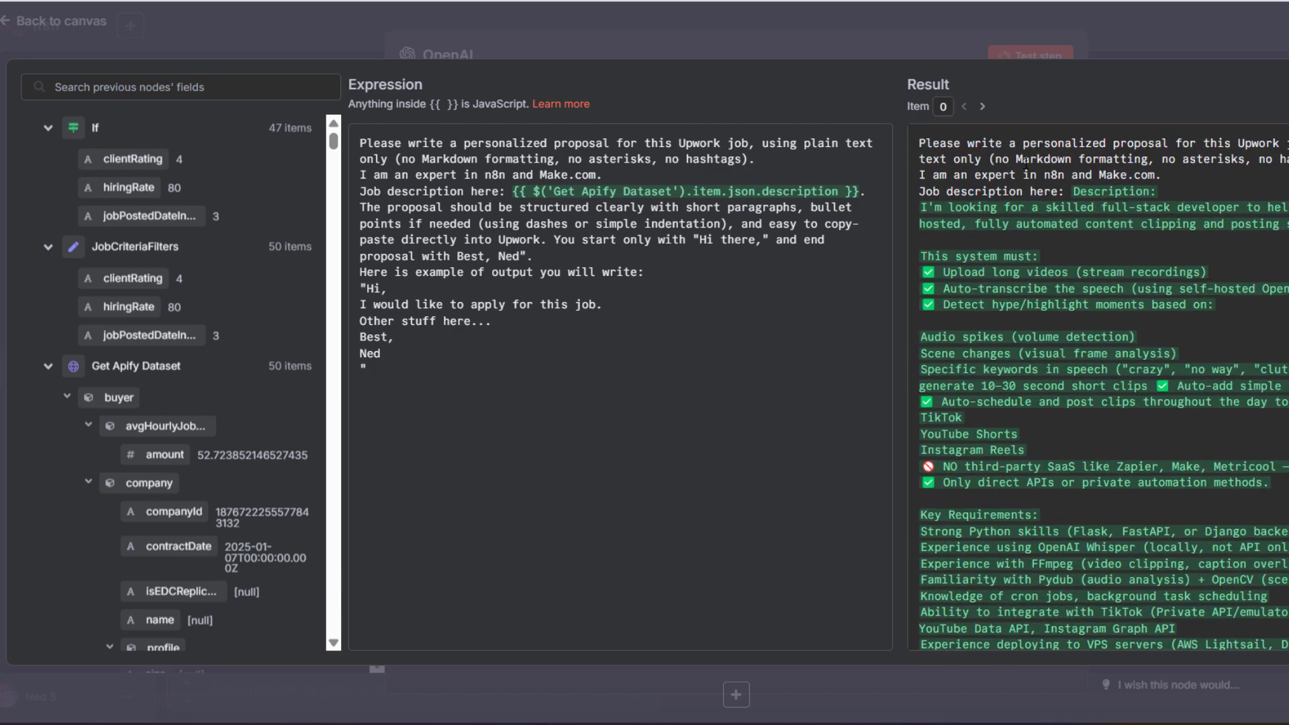
pyautogui.scroll(-3, 1076, 221)
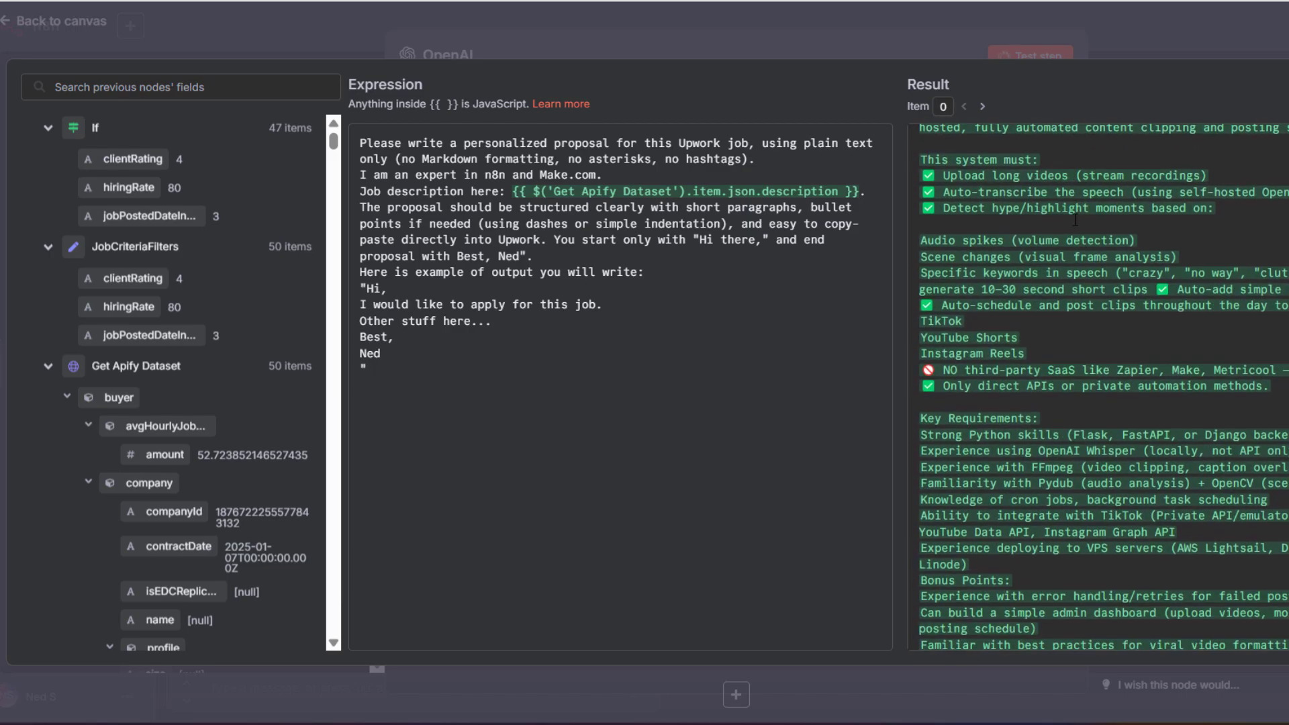
pyautogui.scroll(3, 1041, 201)
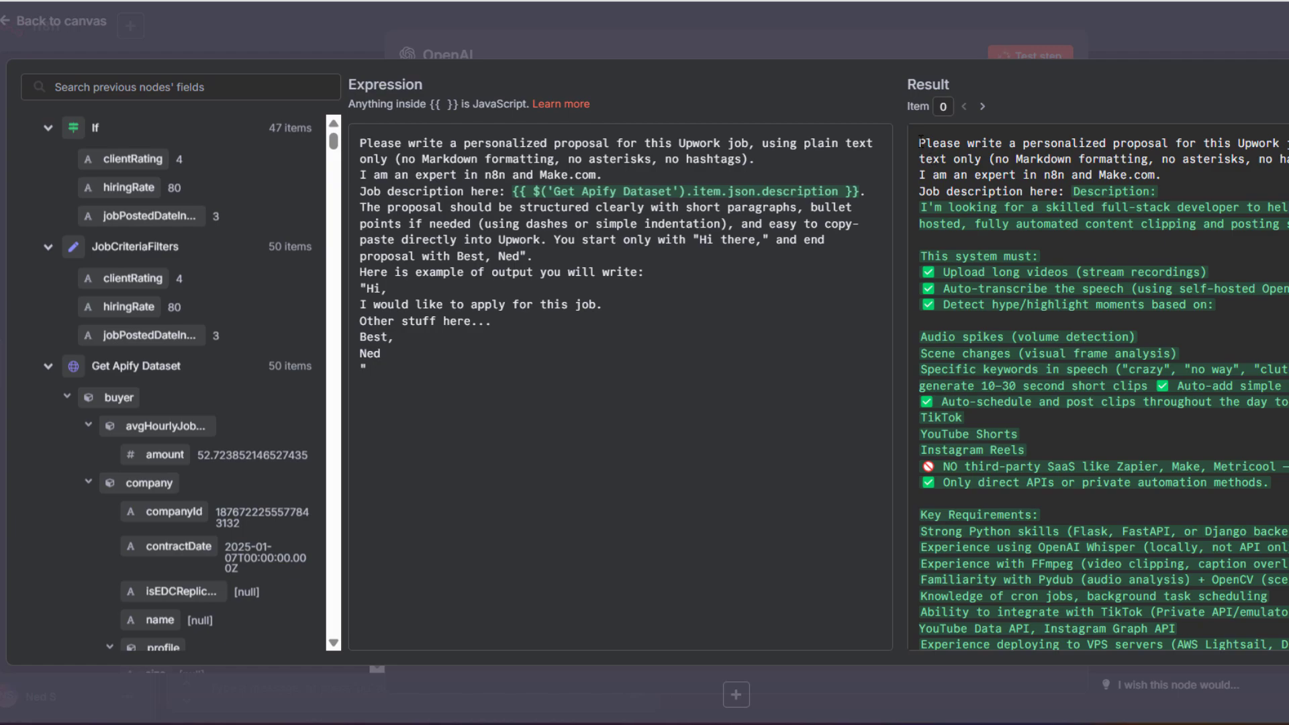
pyautogui.moveTo(920, 142); pyautogui.dragTo(1286, 401)
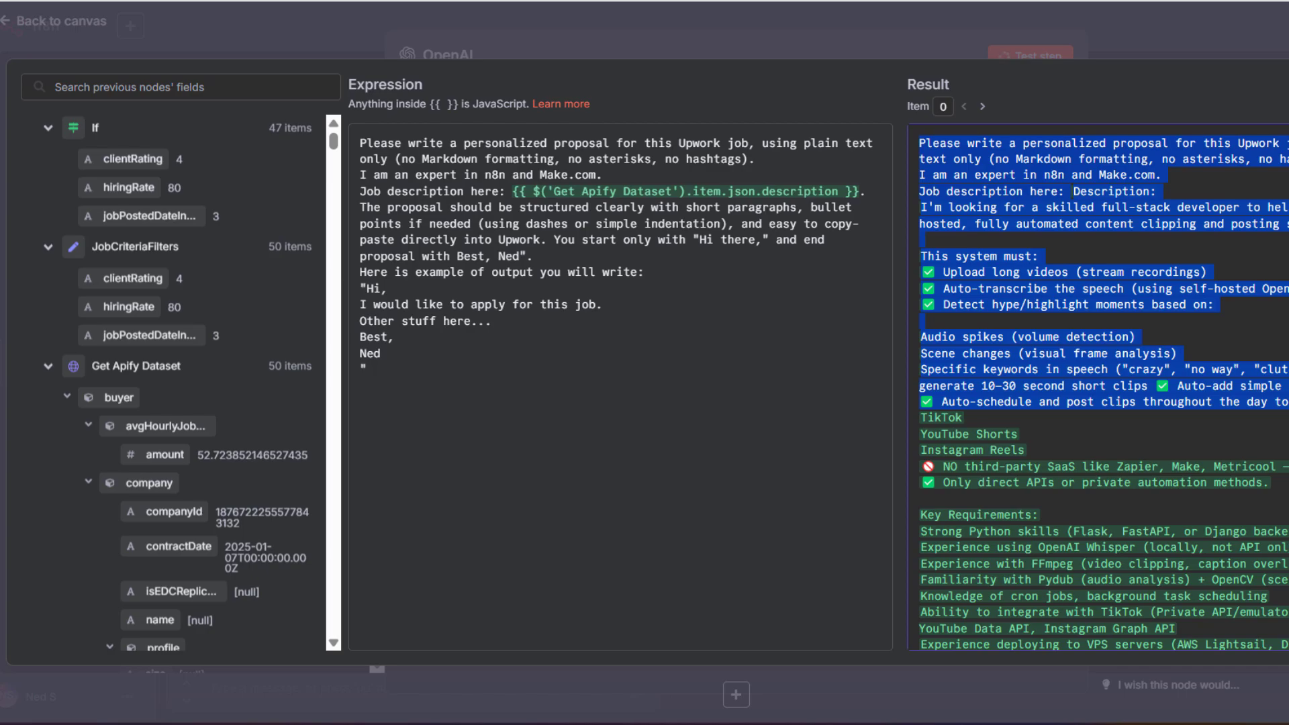
pyautogui.press('Escape')
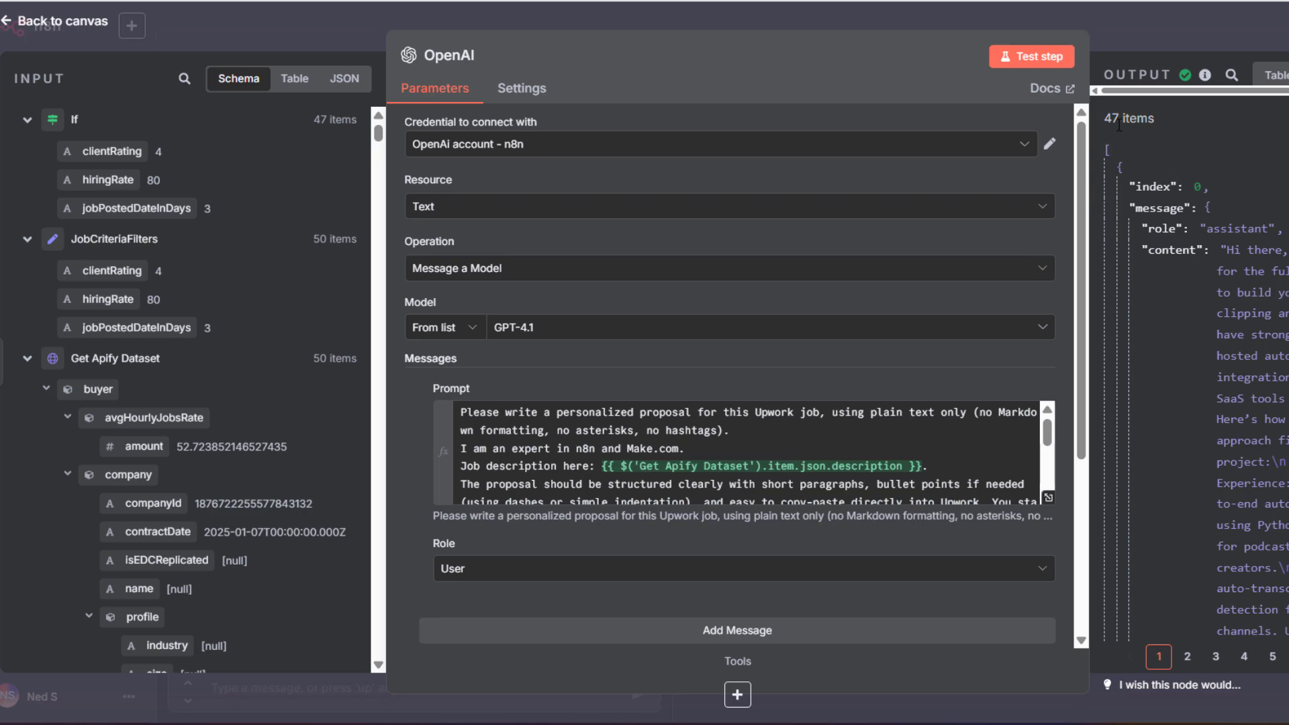
# Check the 47 generated 'Hi there,' proposals in table view
pyautogui.scroll(-3, 1227, 209)
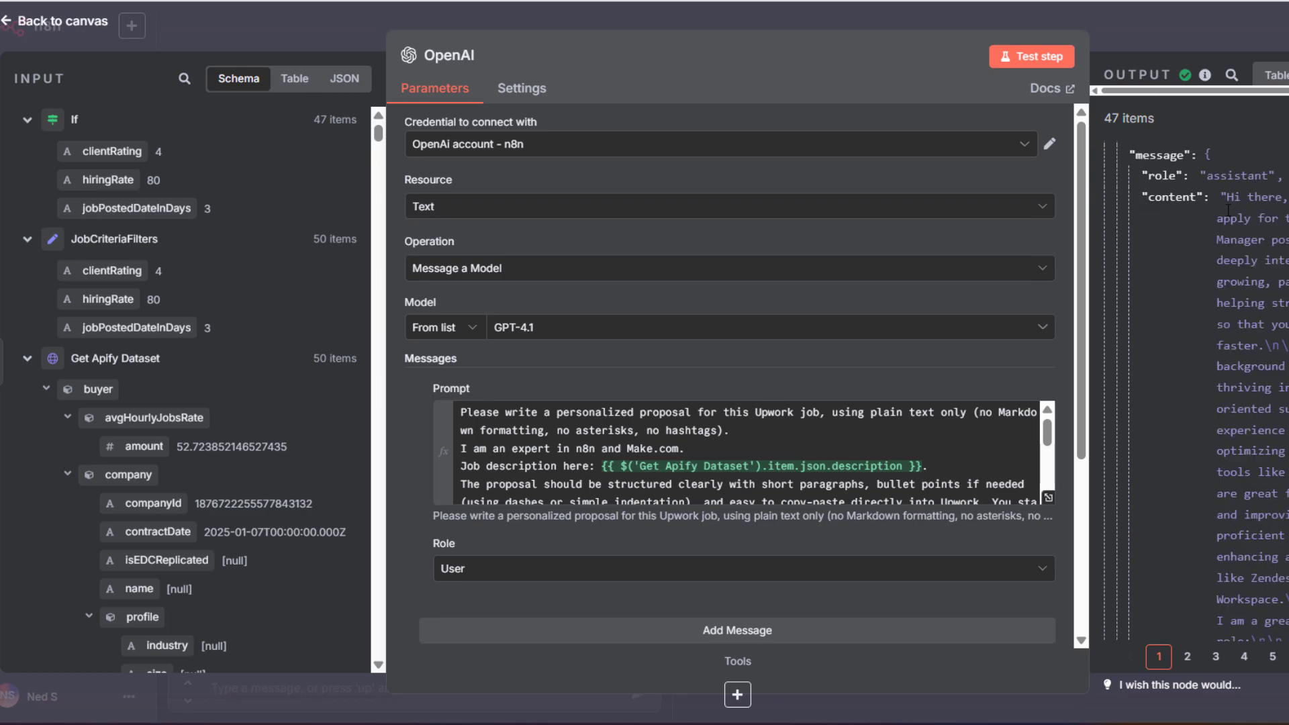
pyautogui.scroll(-10, 1227, 210)
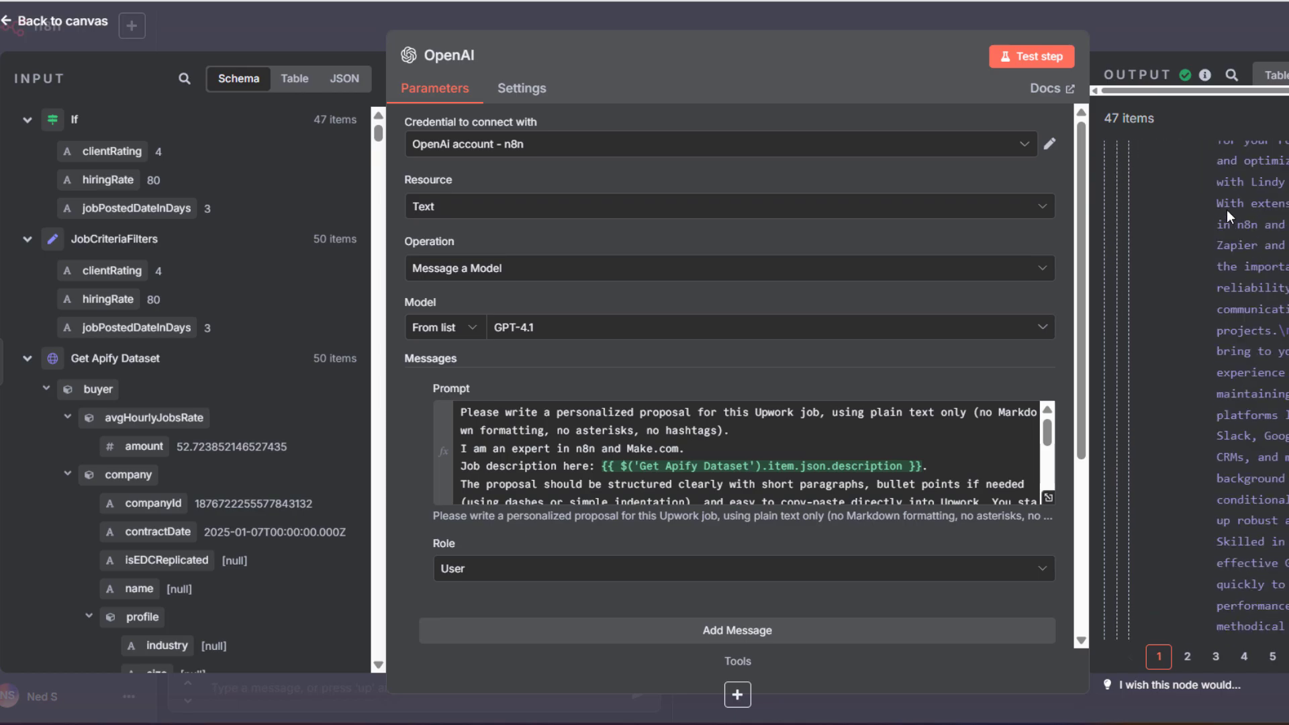
pyautogui.click(1276, 75)
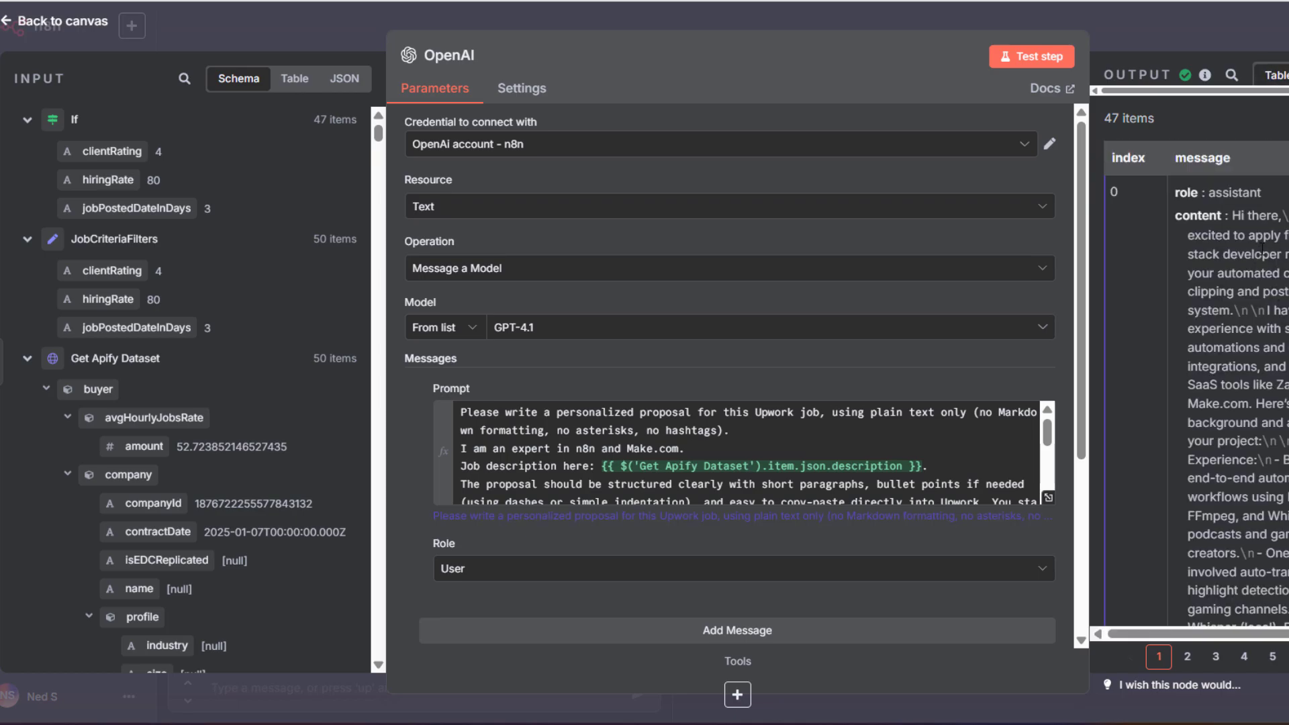
pyautogui.scroll(-5, 1263, 251)
pyautogui.scroll(-8, 1263, 250)
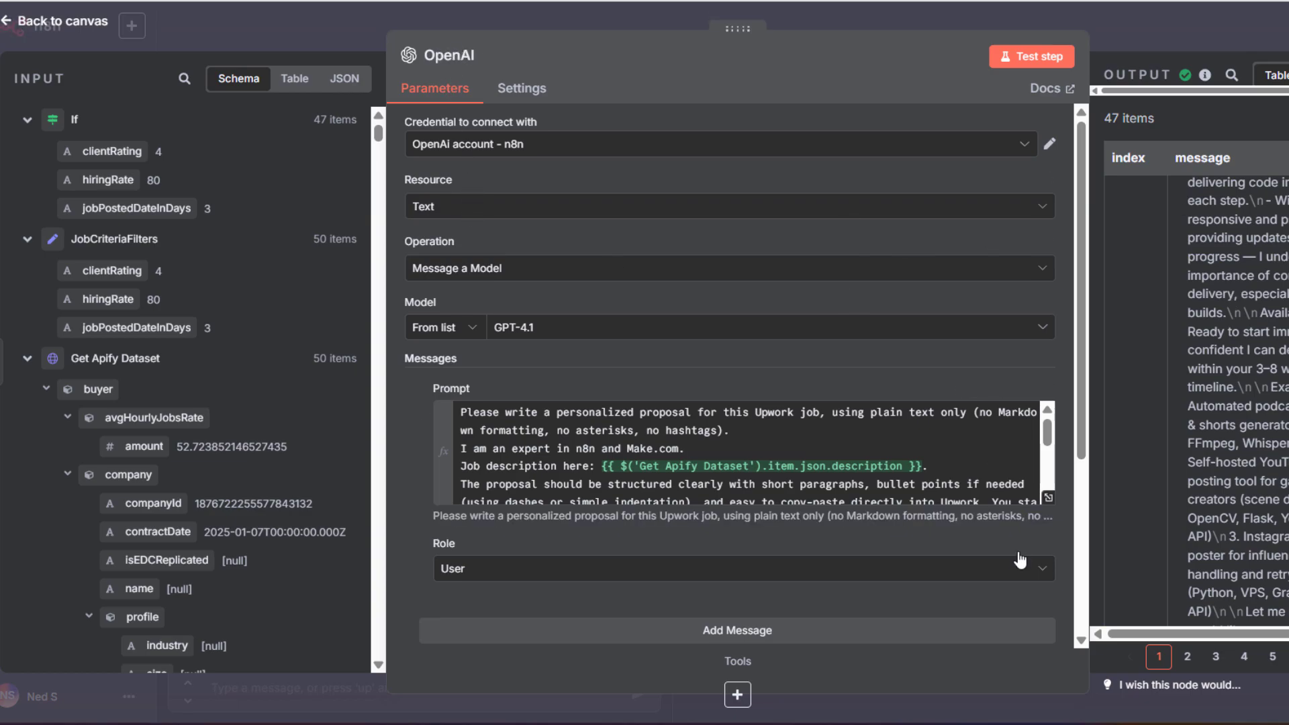
# Look over the prompt expression once more and return to the workflow canvas
pyautogui.click(1048, 497)
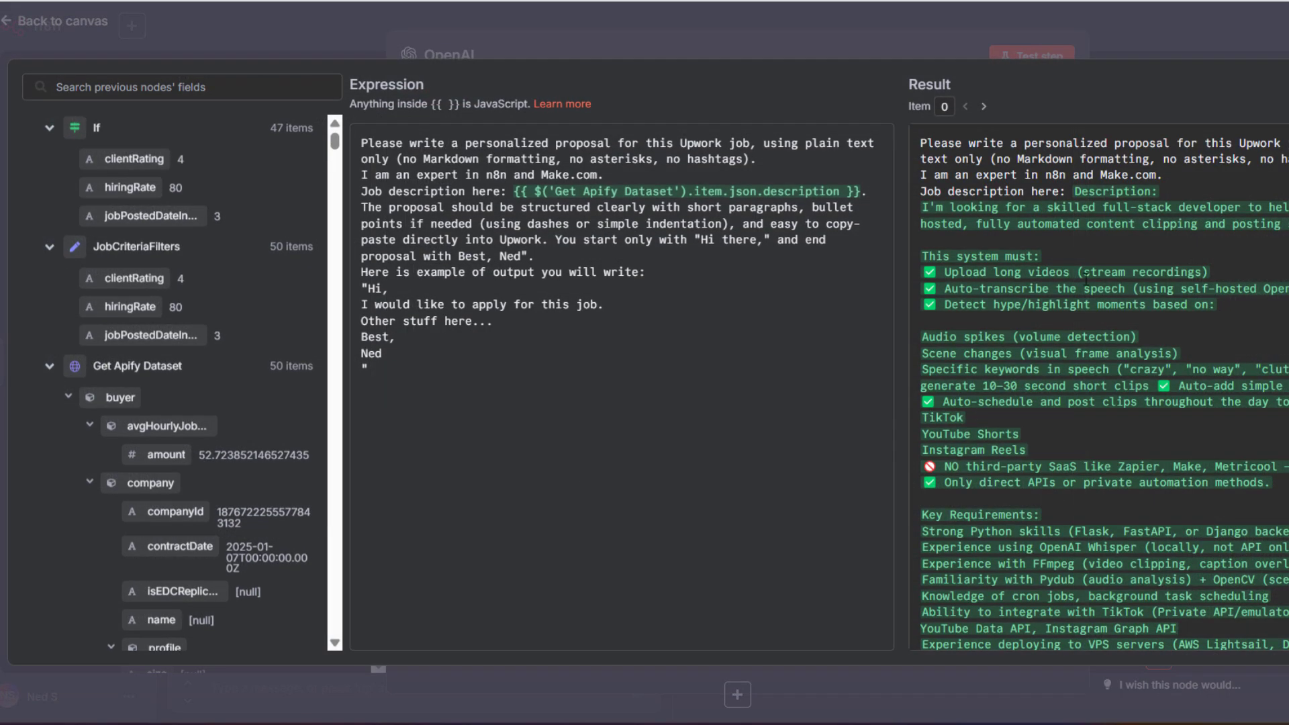
pyautogui.scroll(-5, 1082, 290)
pyautogui.scroll(3, 1083, 290)
pyautogui.scroll(2, 1083, 290)
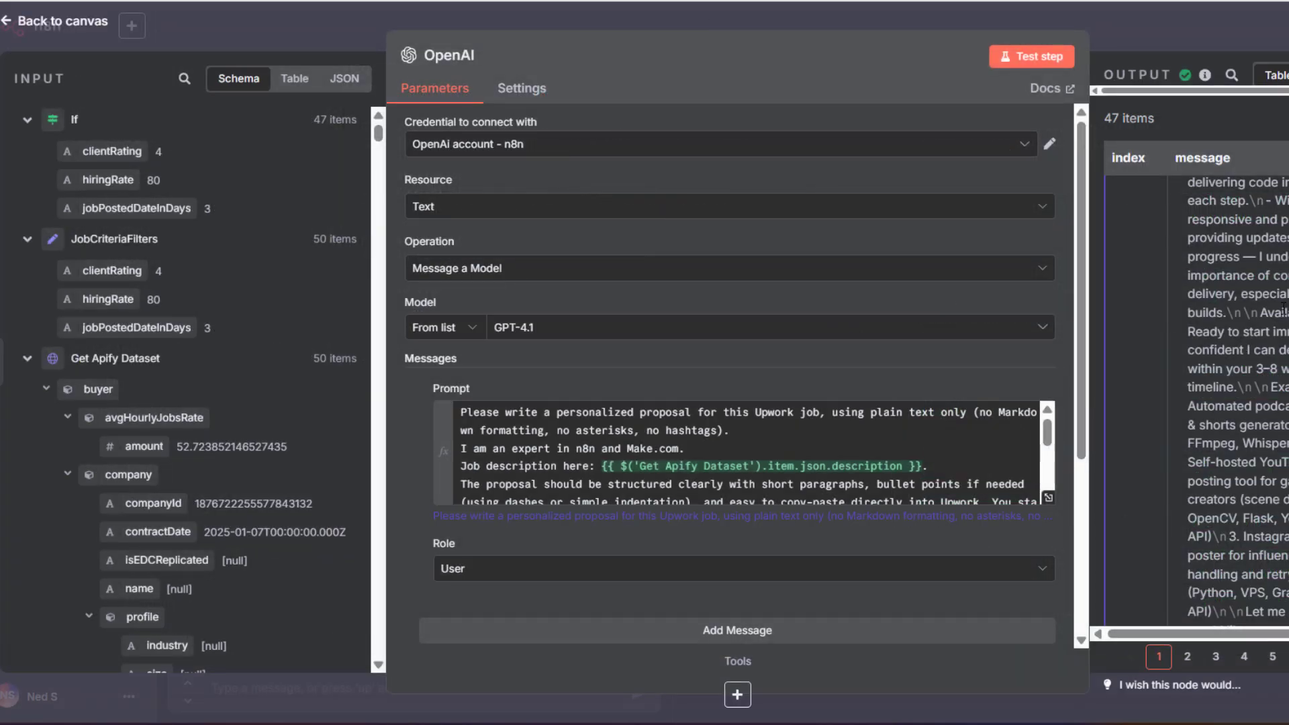
pyautogui.scroll(-2, 1190, 215)
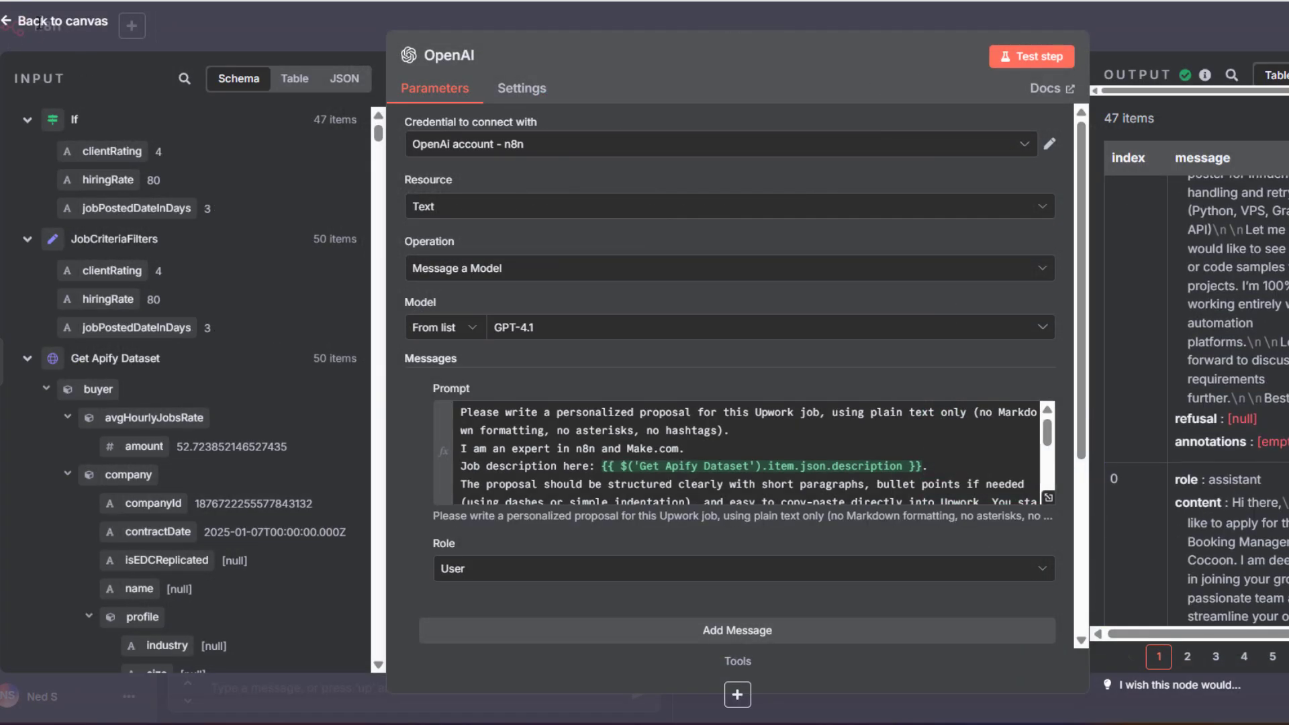
pyautogui.click(14, 22)
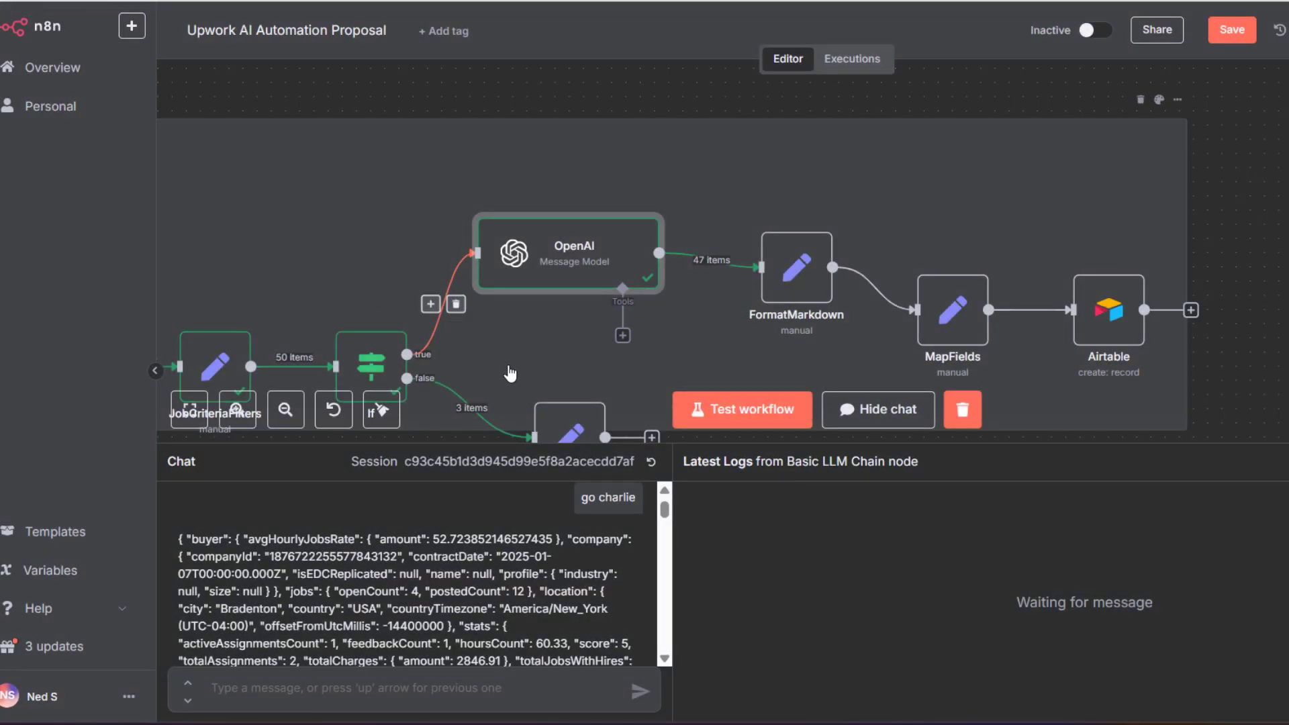
# Hide the chat panel and pan the canvas to show Get Apify Dataset through the Logging node
pyautogui.scroll(-1, 557, 352)
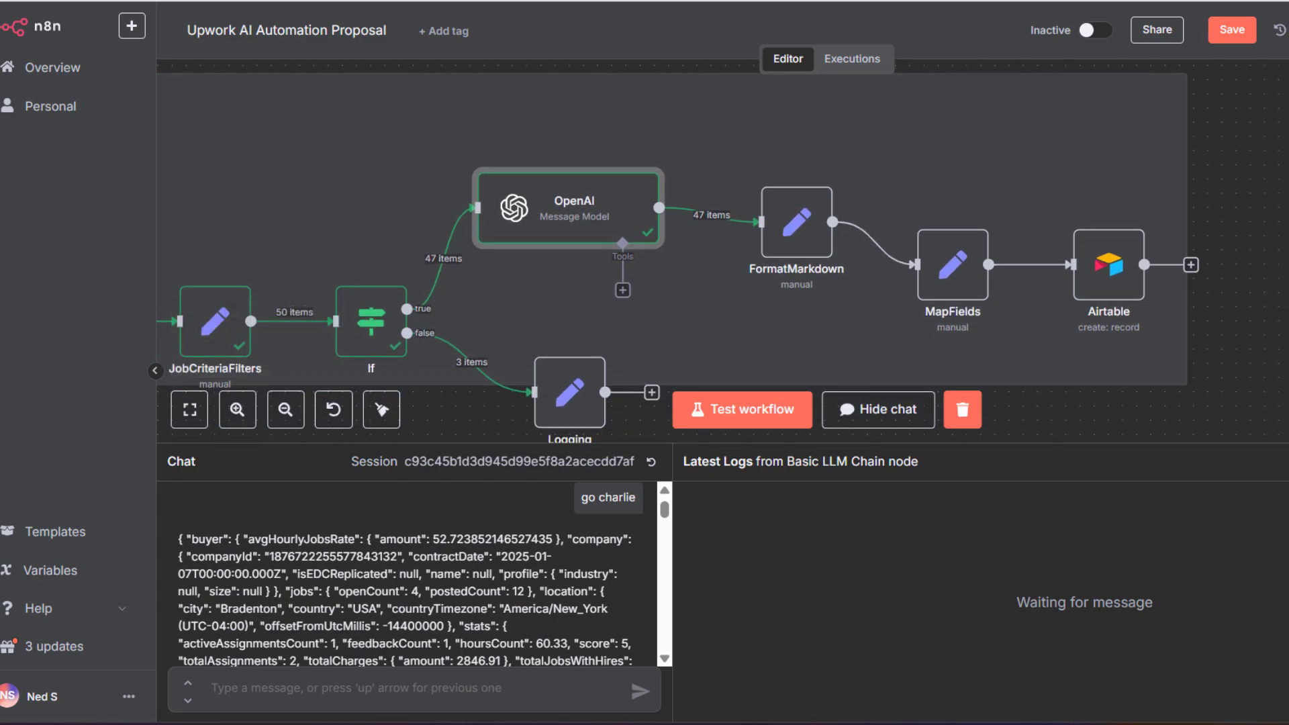
pyautogui.click(878, 410)
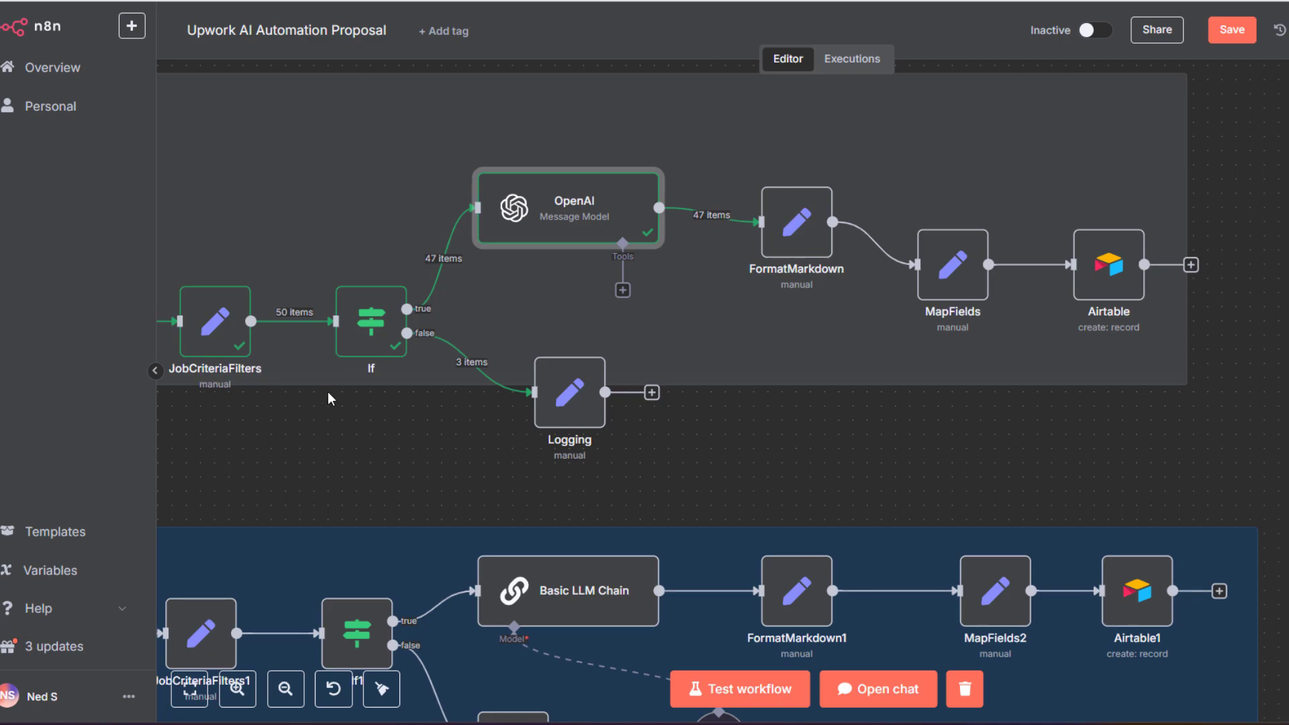
pyautogui.moveTo(355, 423); pyautogui.dragTo(612, 509)
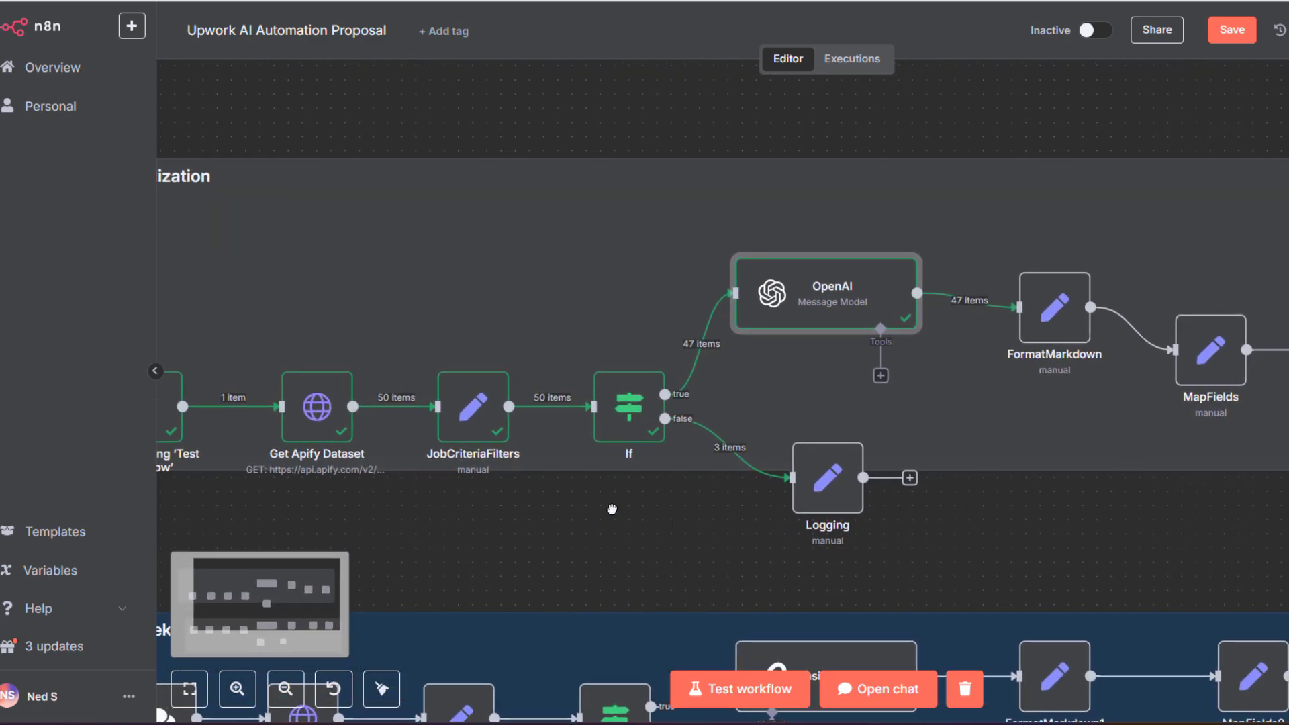
pyautogui.click(644, 552)
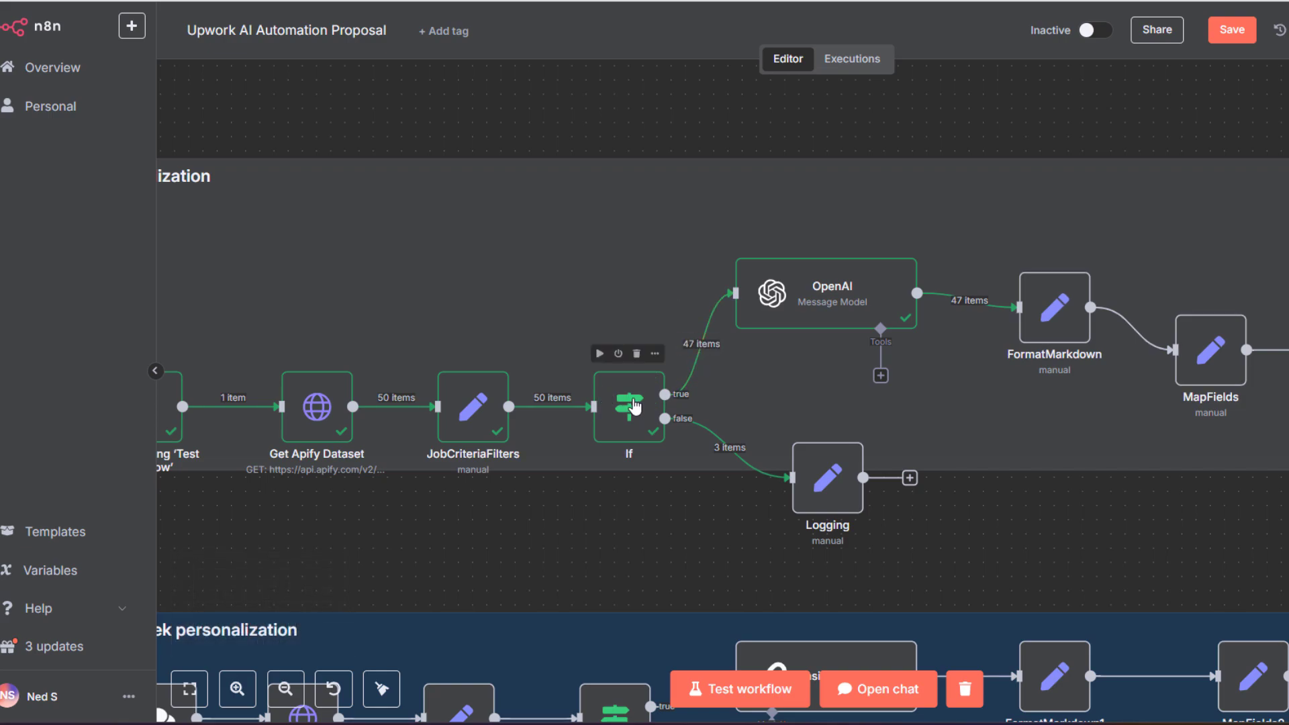
pyautogui.moveTo(723, 454)
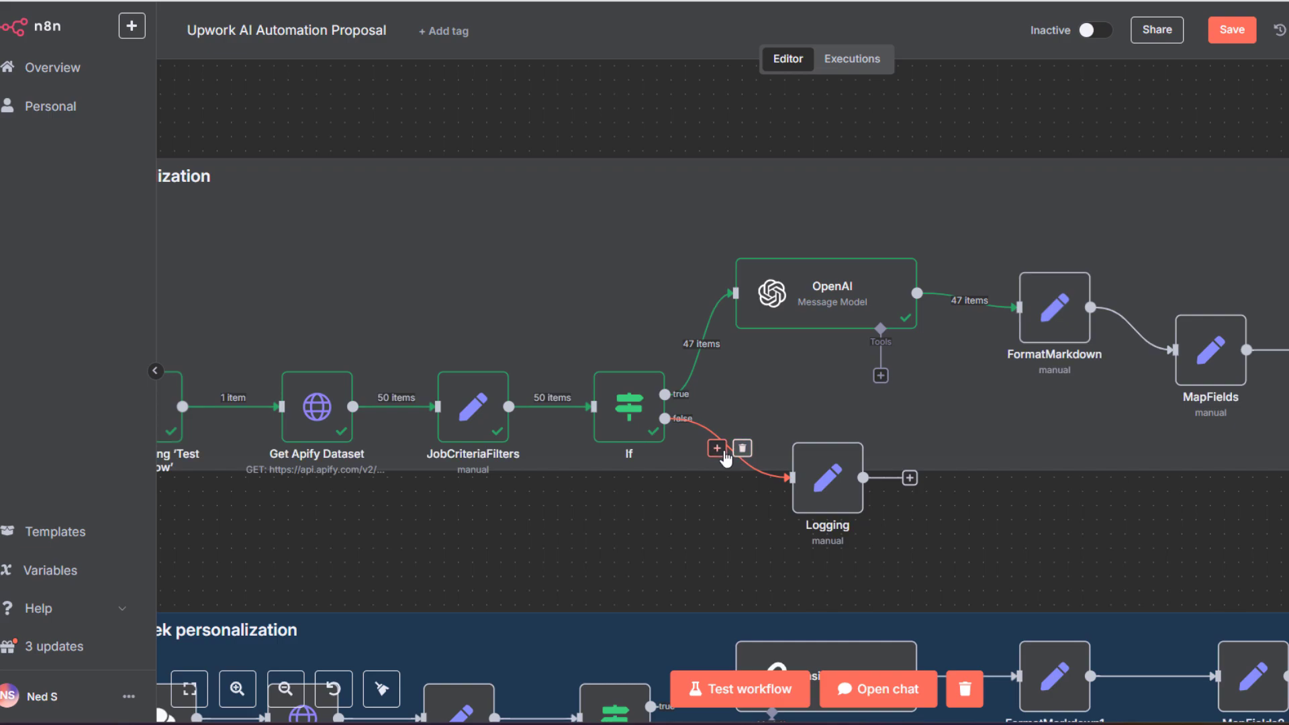
pyautogui.click(838, 493)
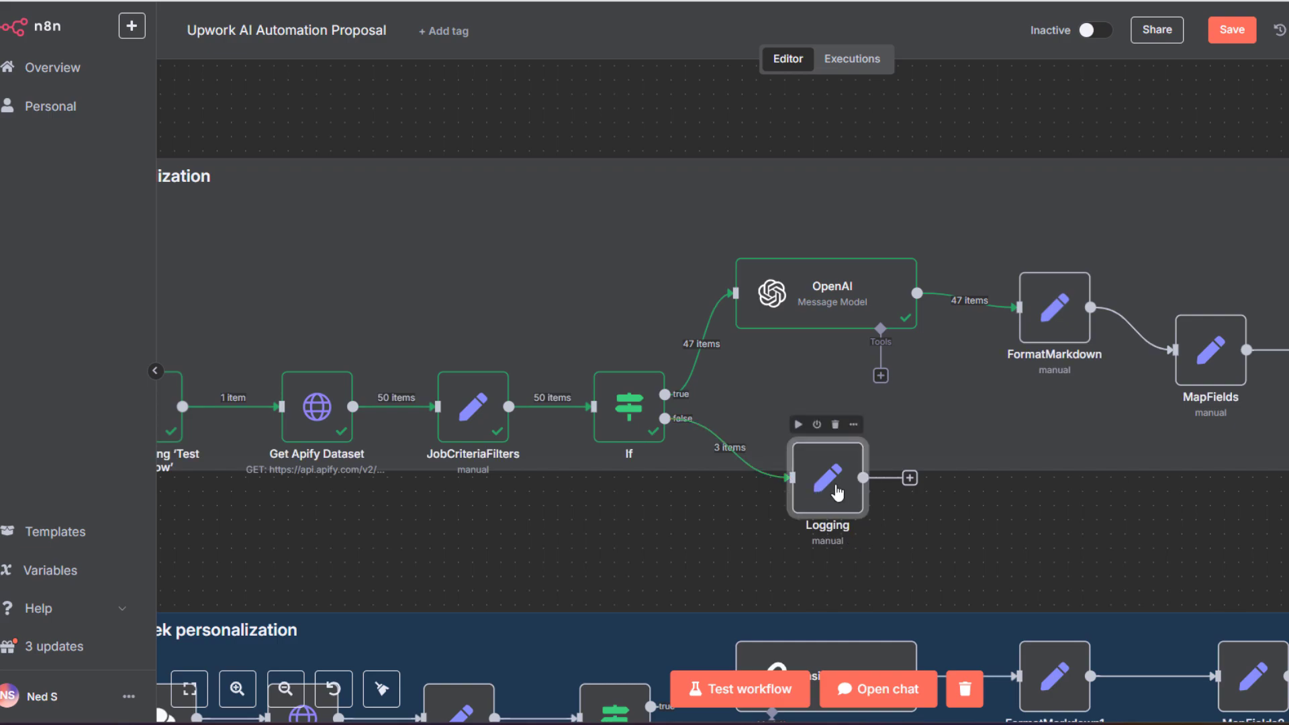
# Preview the Logging node's jobTitle and jobDescription expressions and scan its other mapped job fields
pyautogui.doubleClick(838, 494)
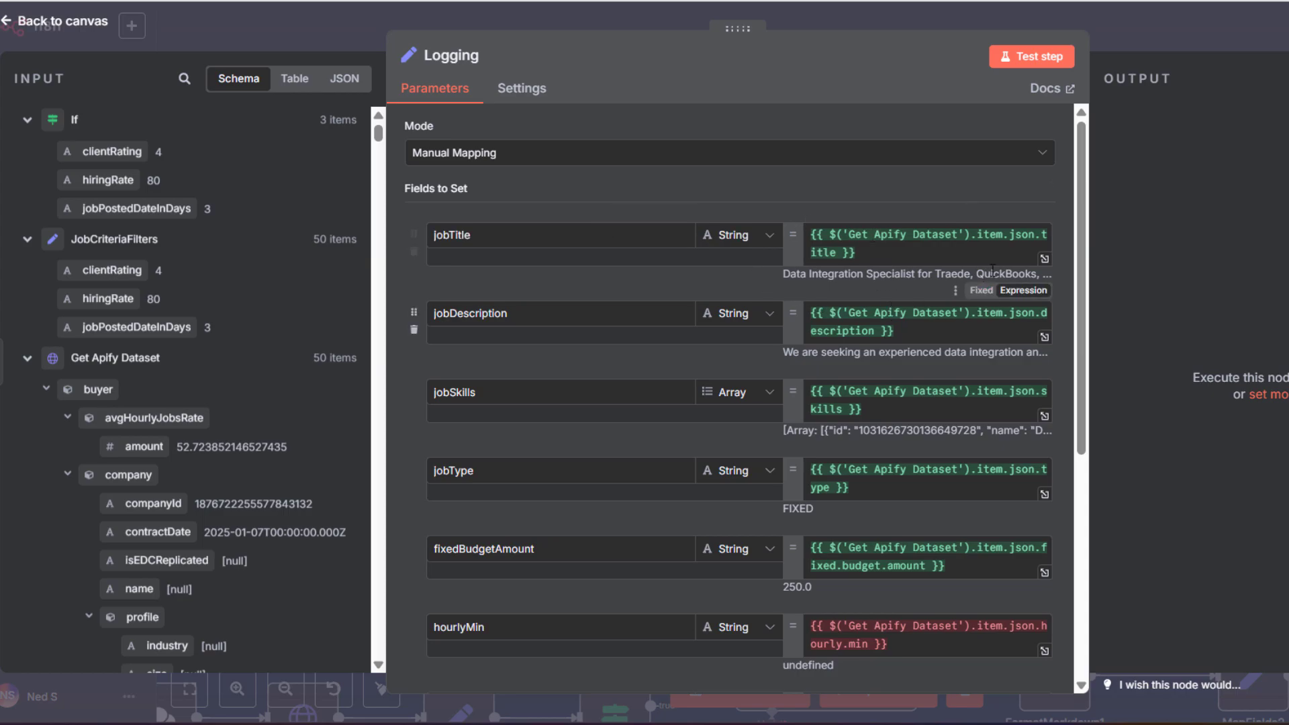
pyautogui.click(1045, 261)
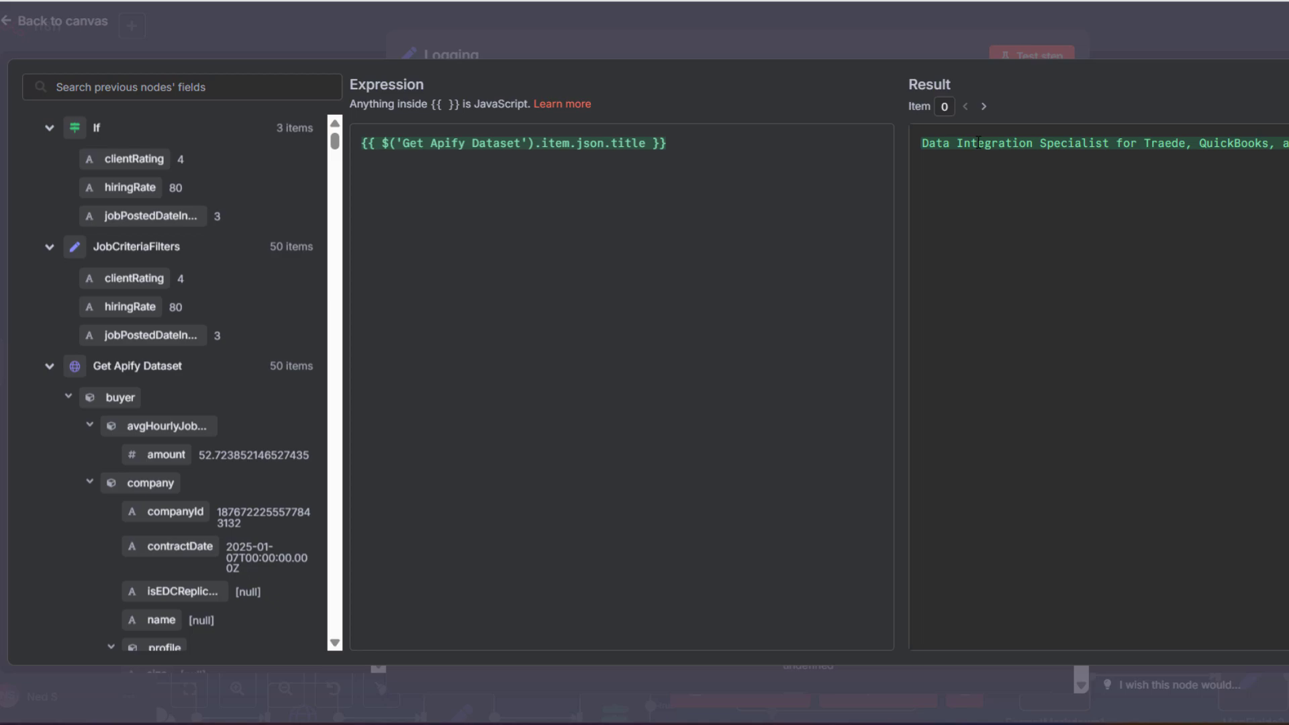
pyautogui.press('Escape')
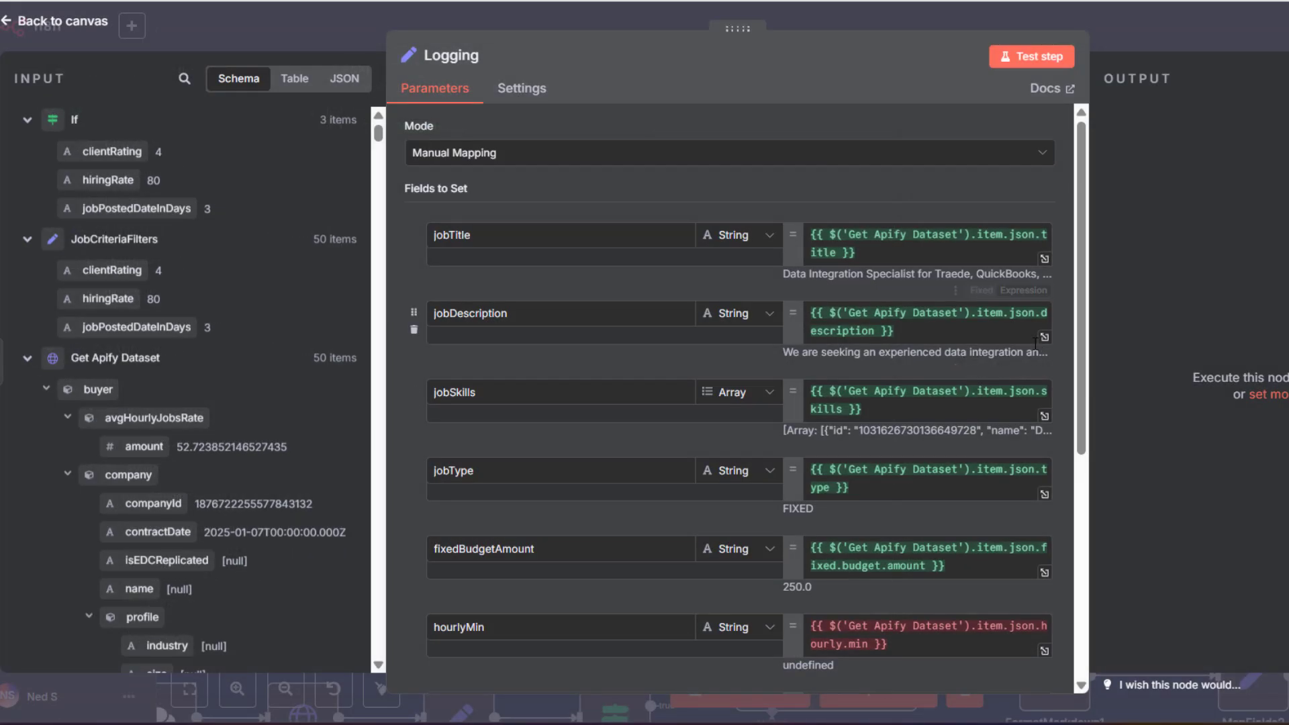
pyautogui.click(1045, 338)
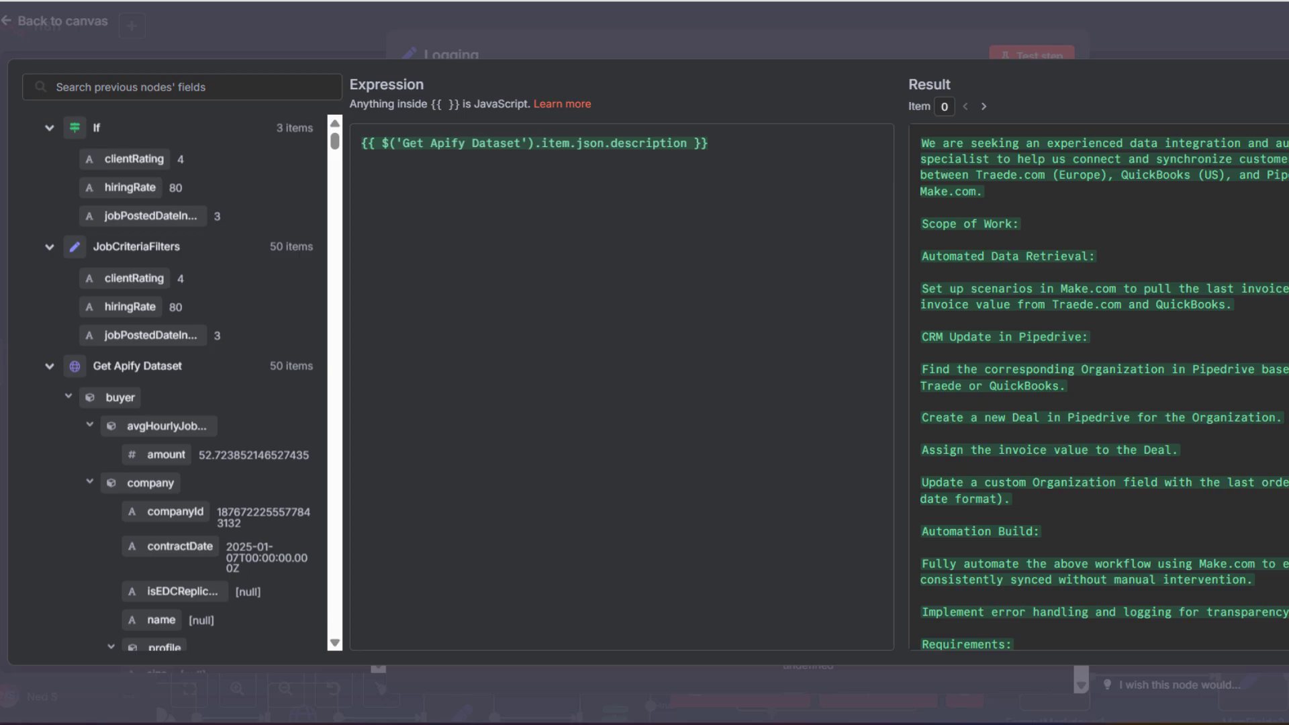
pyautogui.press('Escape')
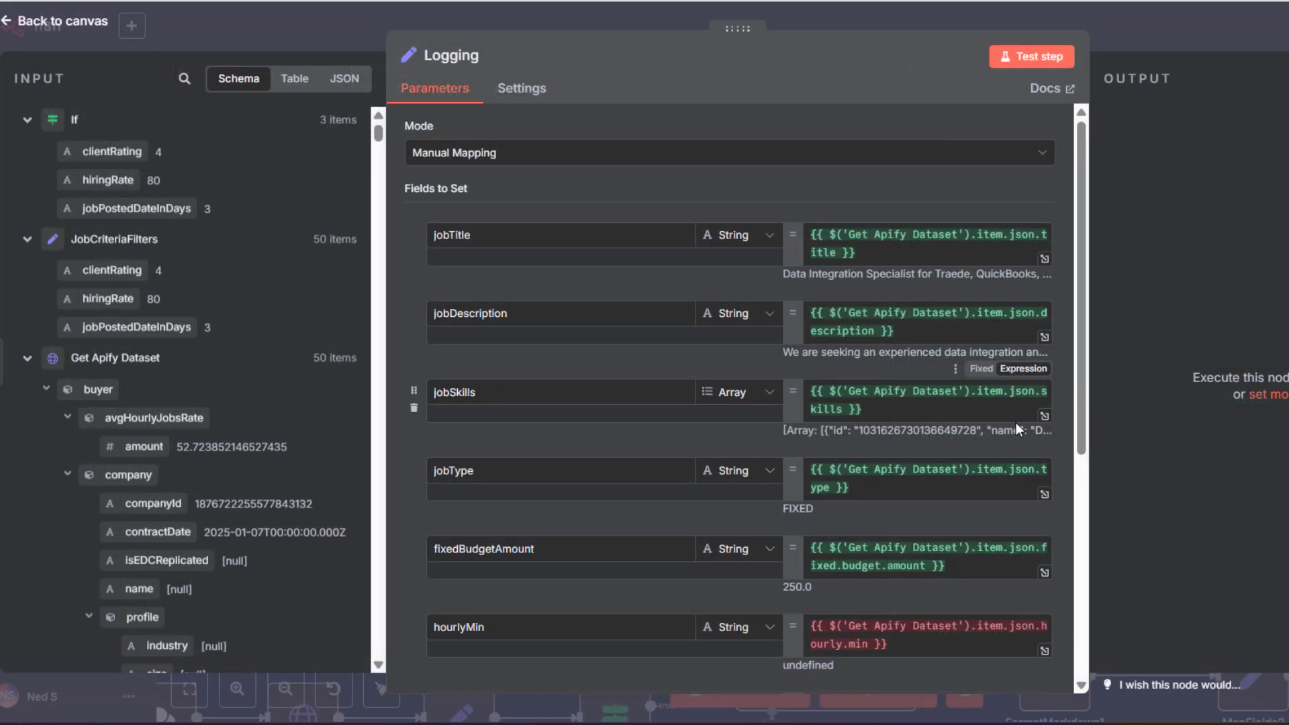
pyautogui.scroll(-2, 1017, 422)
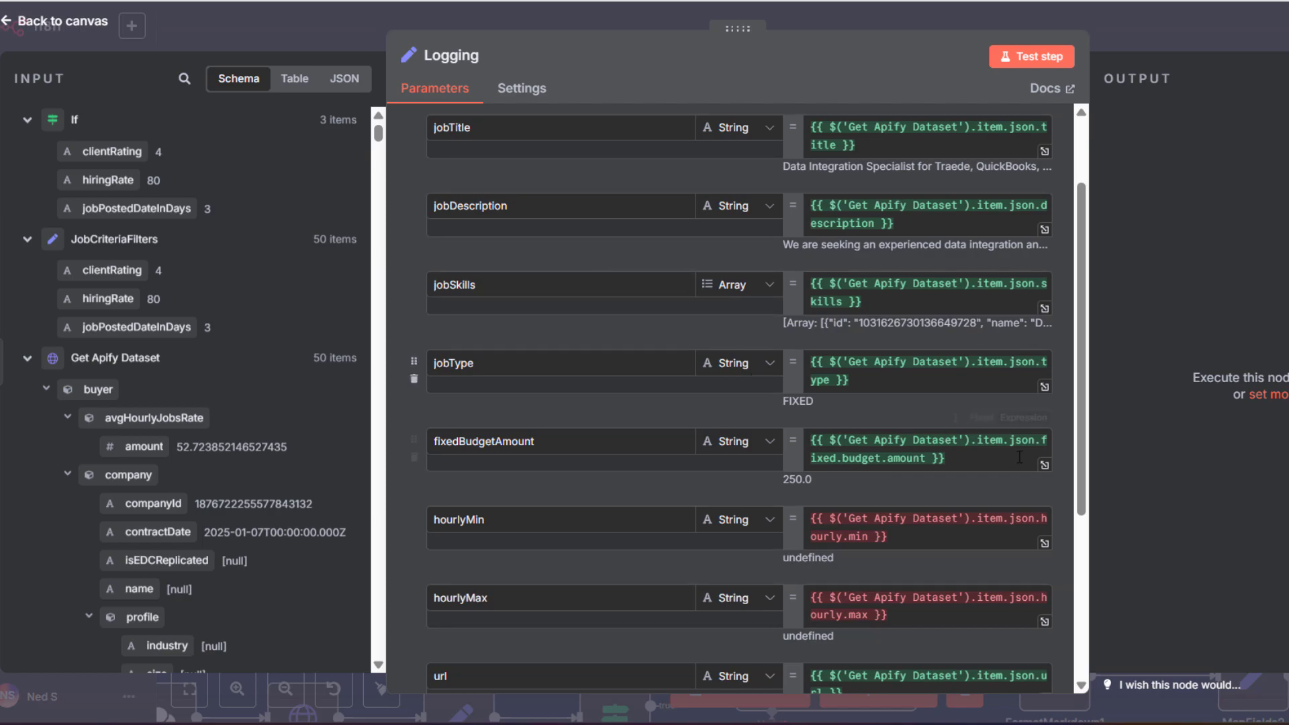
pyautogui.scroll(2, 658, 363)
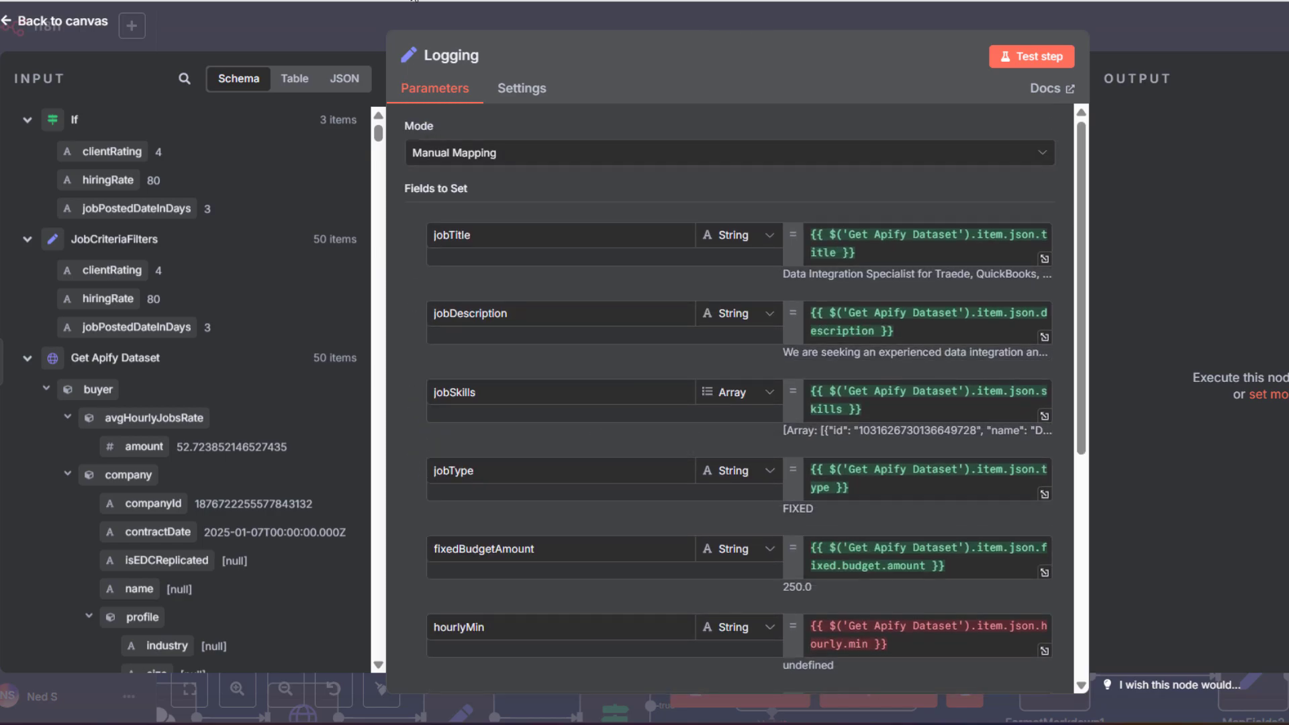
pyautogui.click(15, 22)
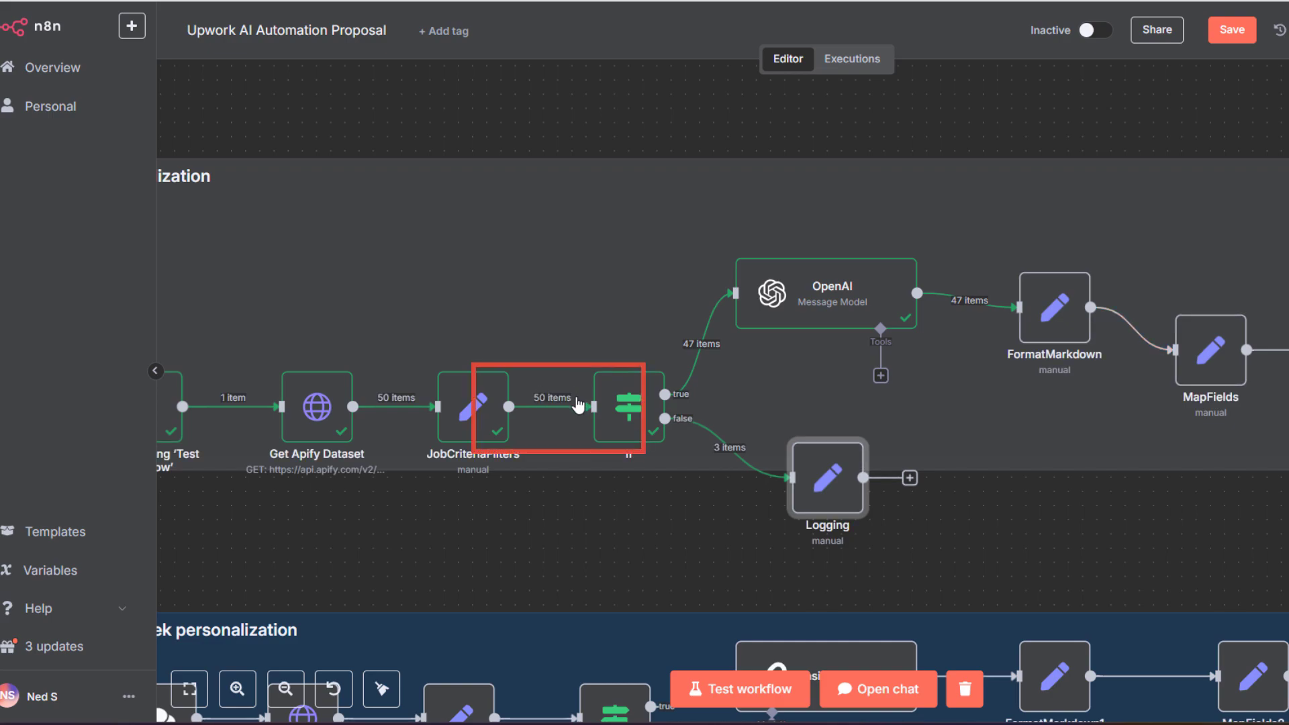
pyautogui.moveTo(1090, 347)
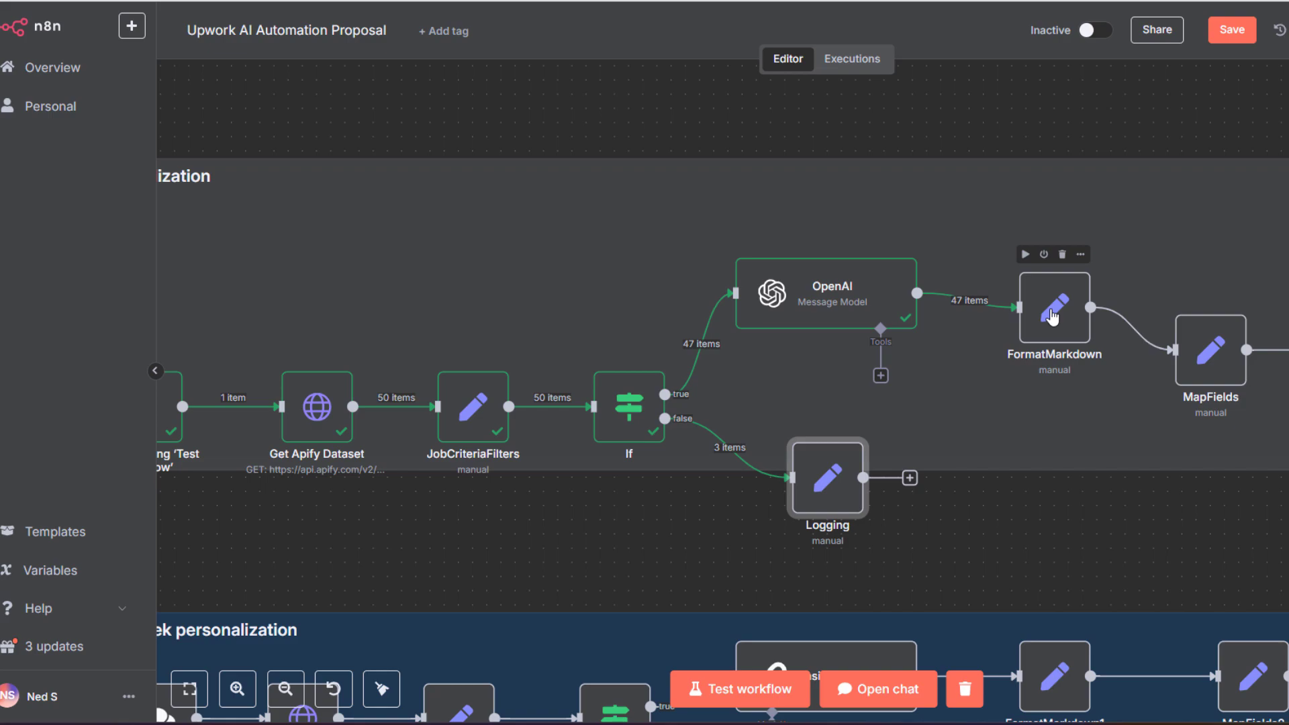
pyautogui.click(1045, 319)
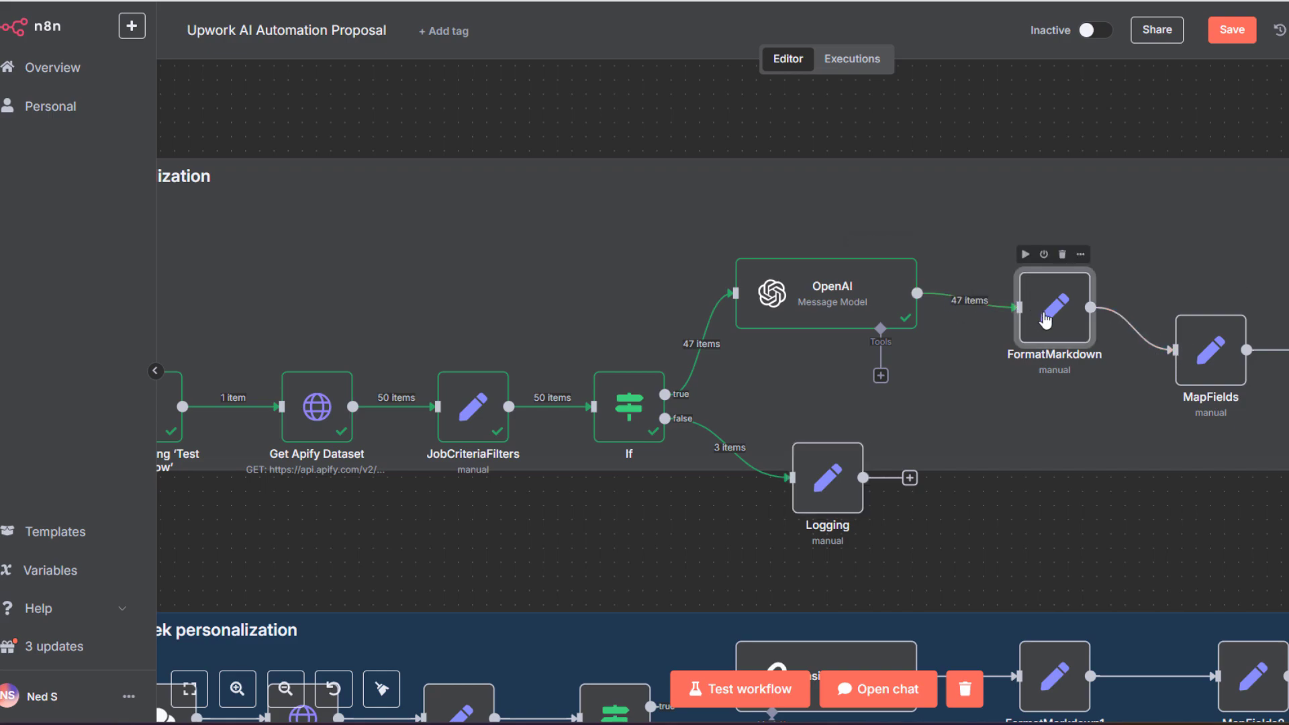
# Read the personalizedCV proposals in FormatMarkdown for items 0 through 3
pyautogui.doubleClick(1046, 320)
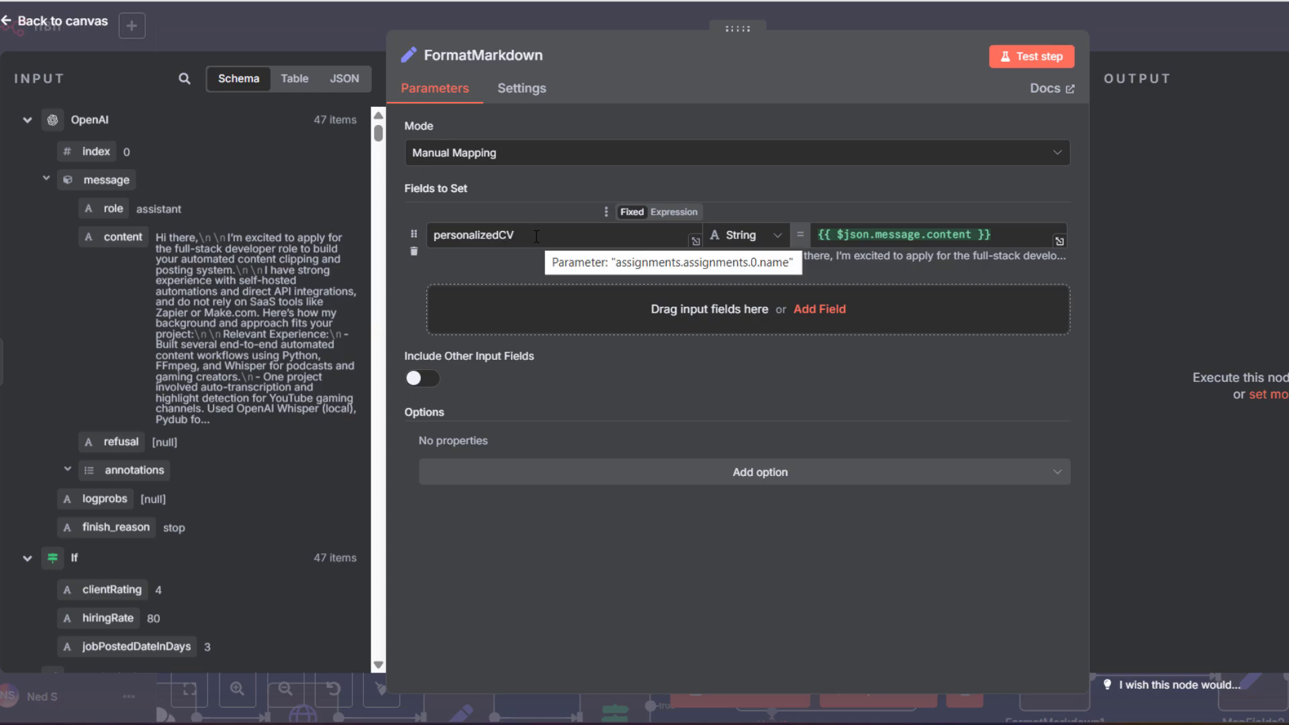
pyautogui.click(1060, 242)
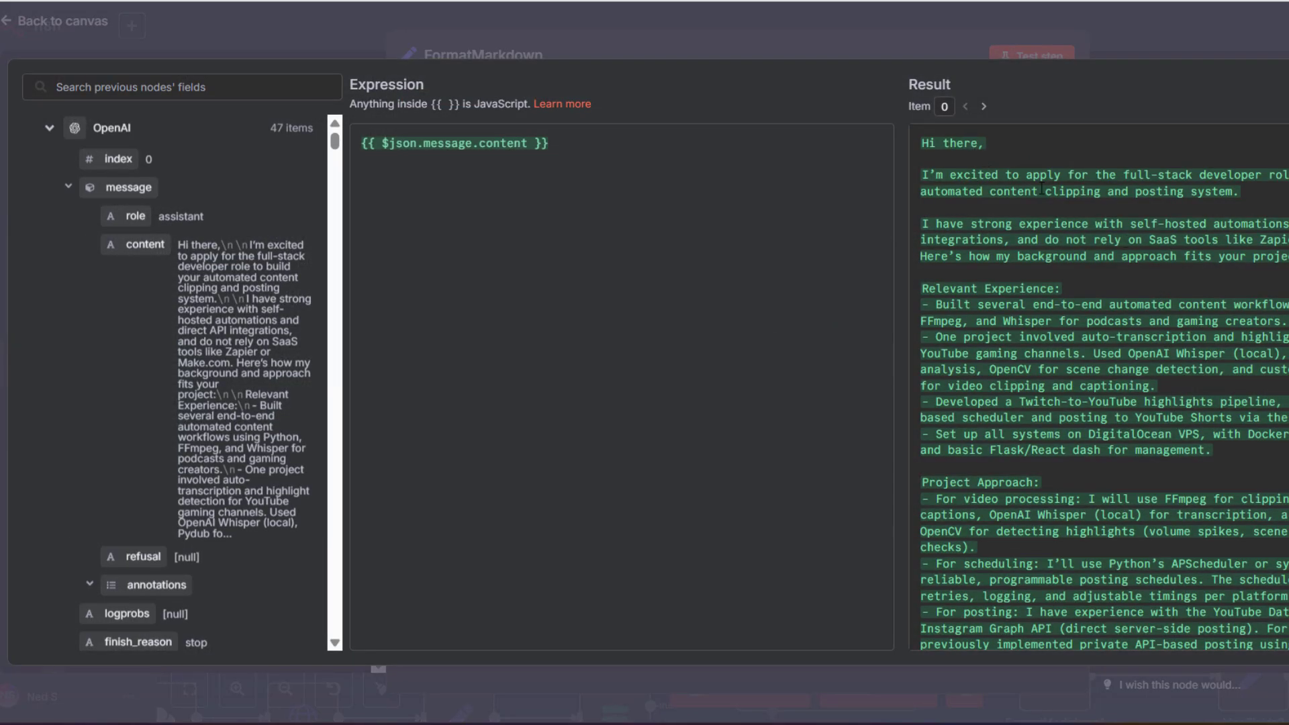
pyautogui.scroll(-10, 1042, 188)
pyautogui.scroll(8, 1027, 148)
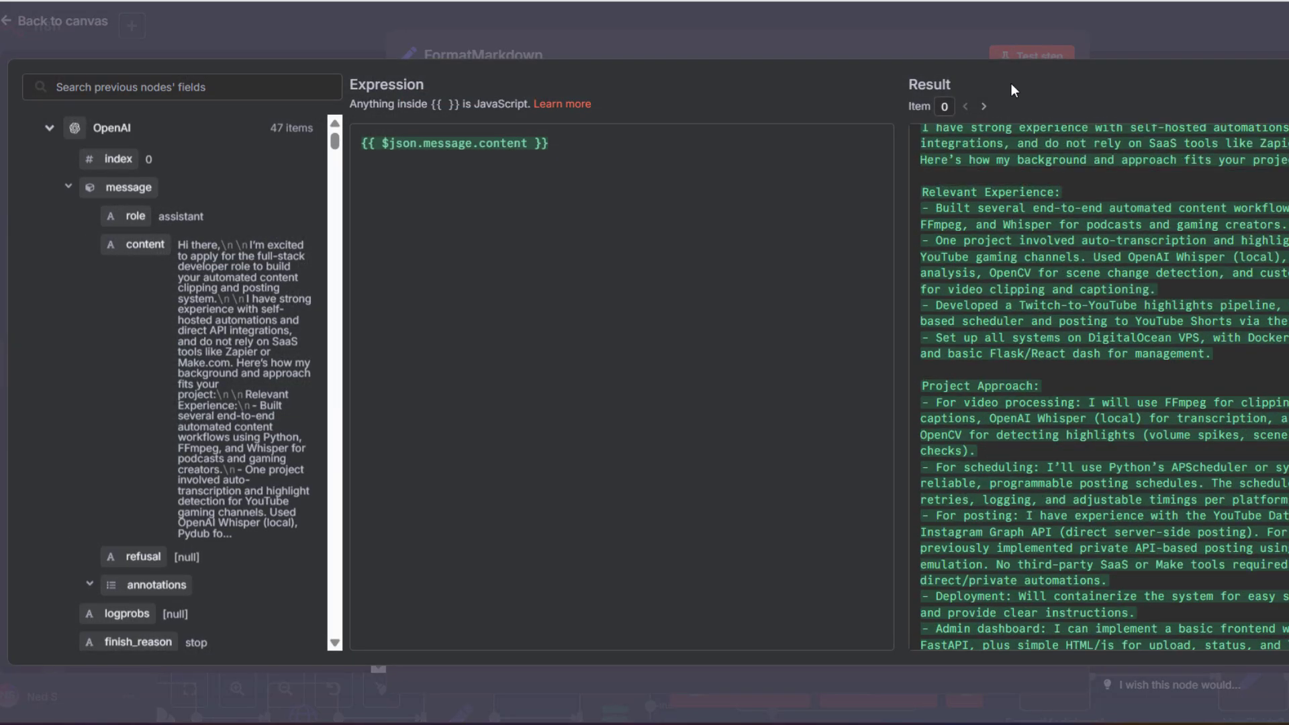
pyautogui.click(985, 107)
pyautogui.scroll(3, 1135, 249)
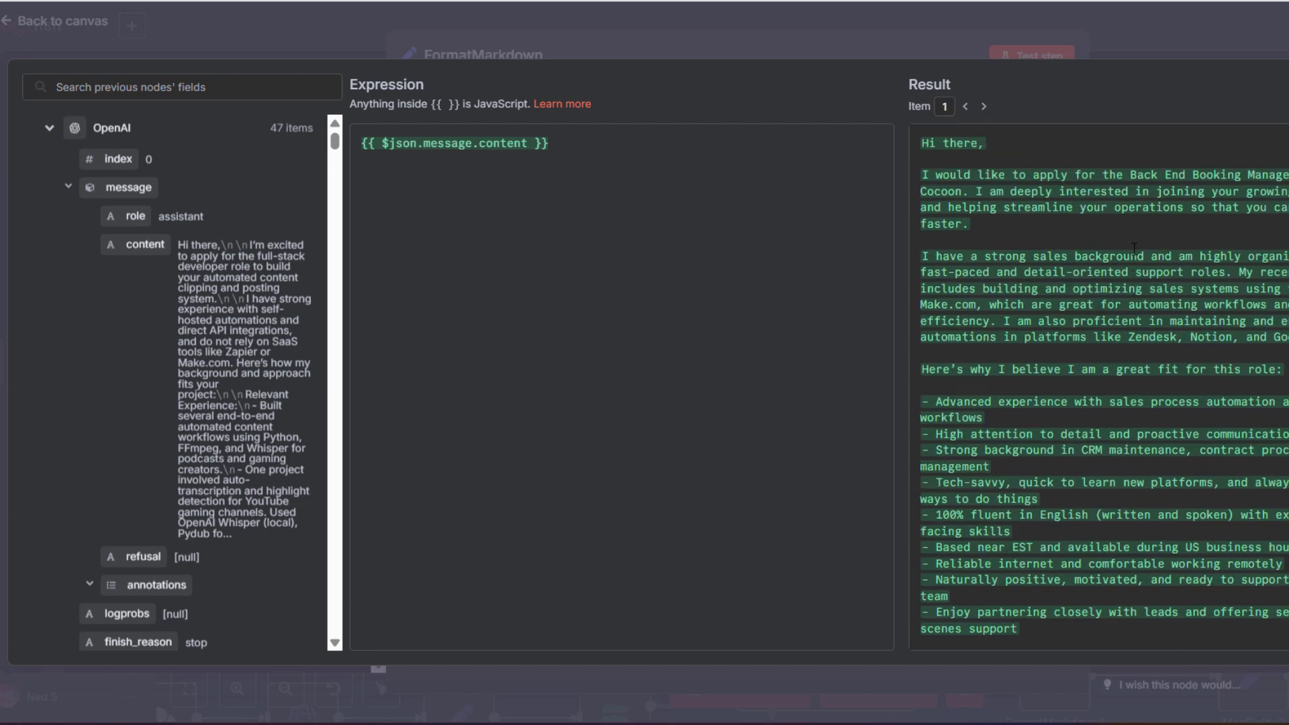
pyautogui.scroll(-4, 1007, 173)
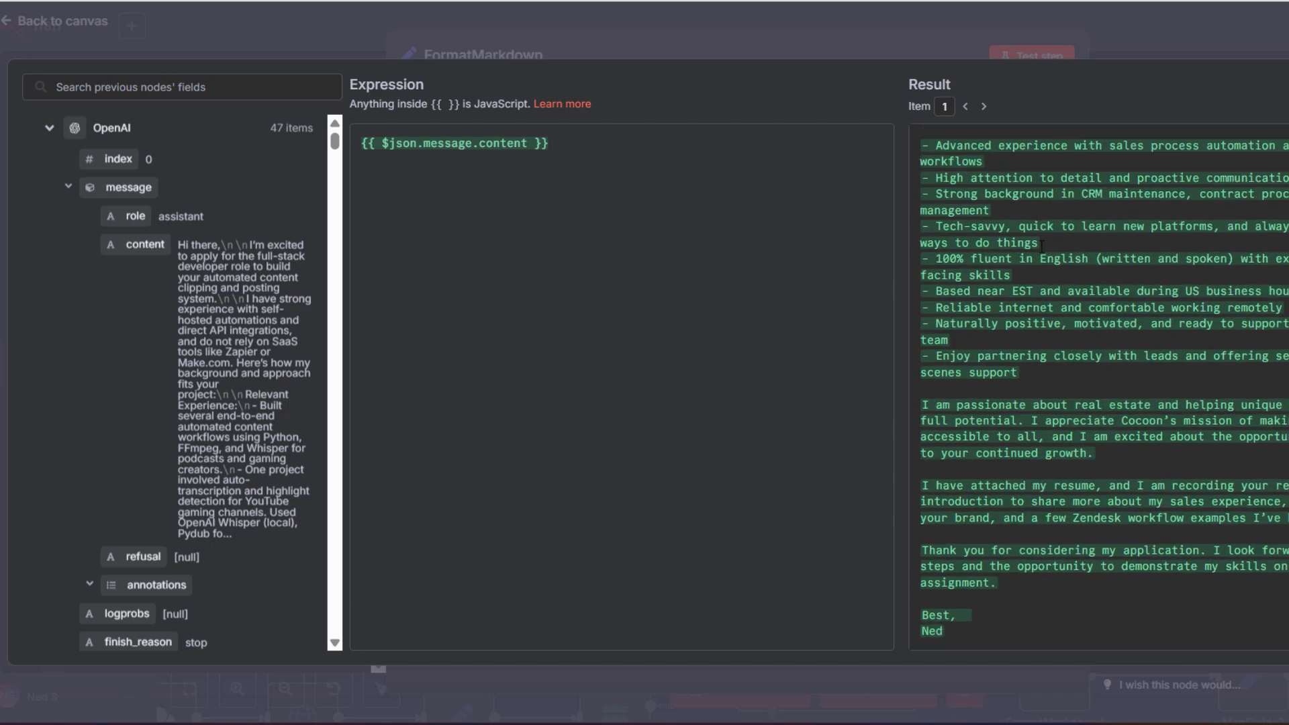
pyautogui.scroll(4, 978, 431)
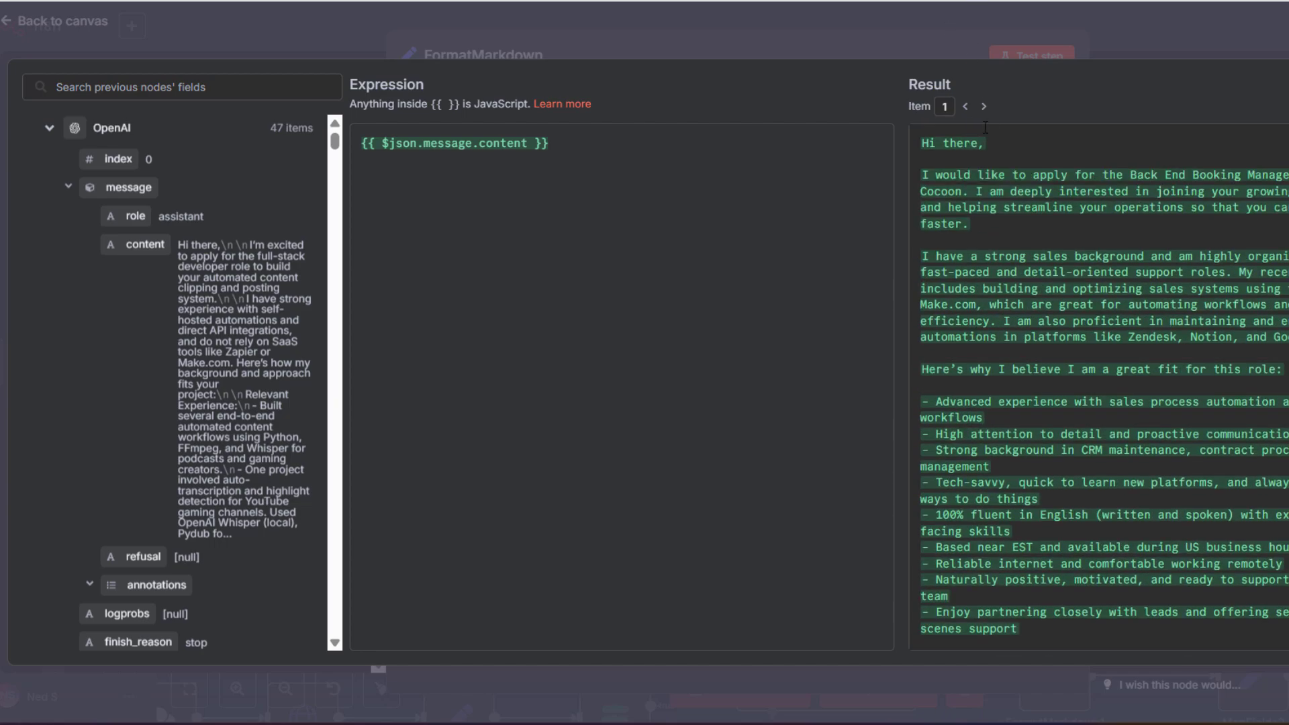
pyautogui.click(983, 106)
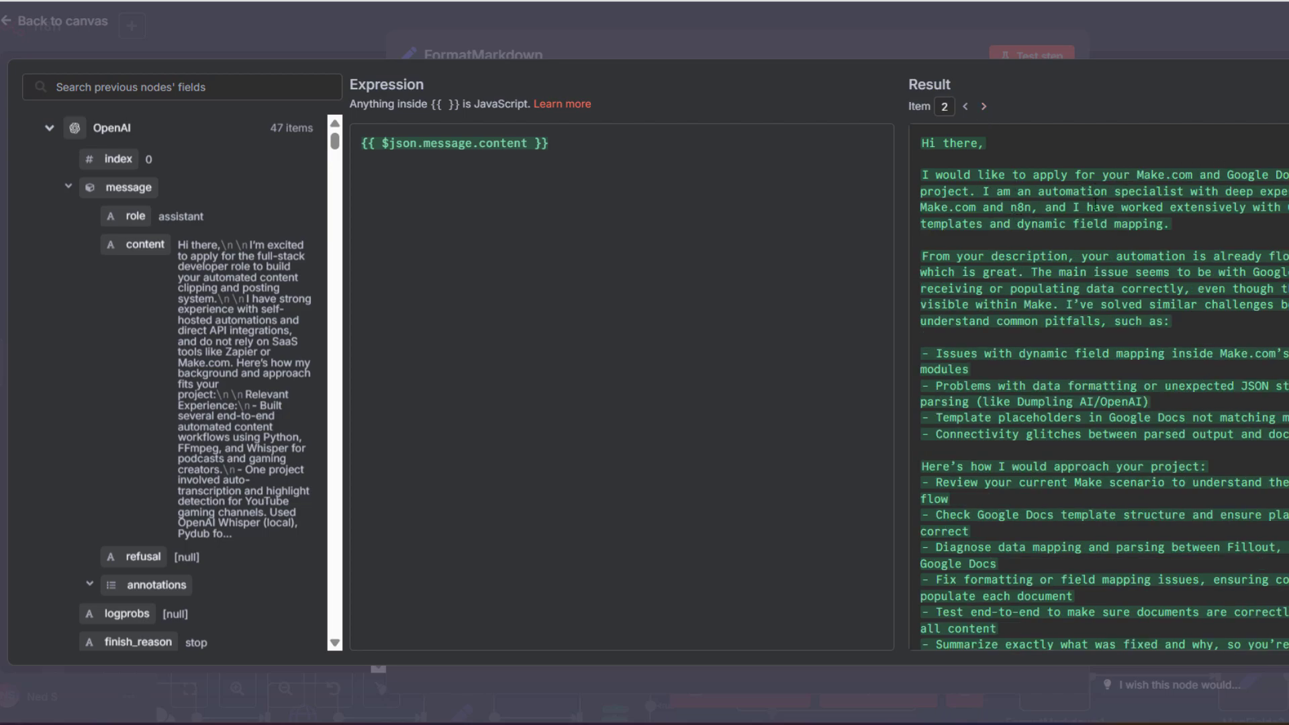
pyautogui.scroll(-3, 1027, 207)
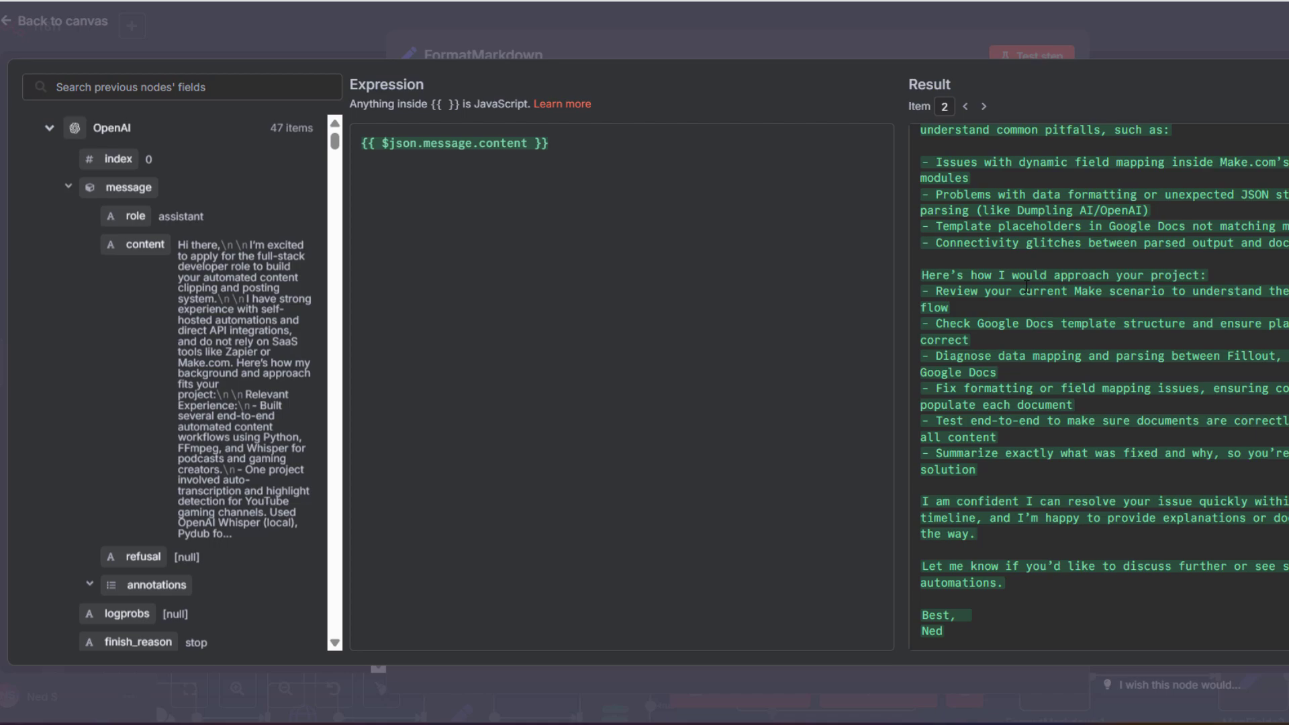
pyautogui.scroll(3, 1075, 363)
pyautogui.click(985, 107)
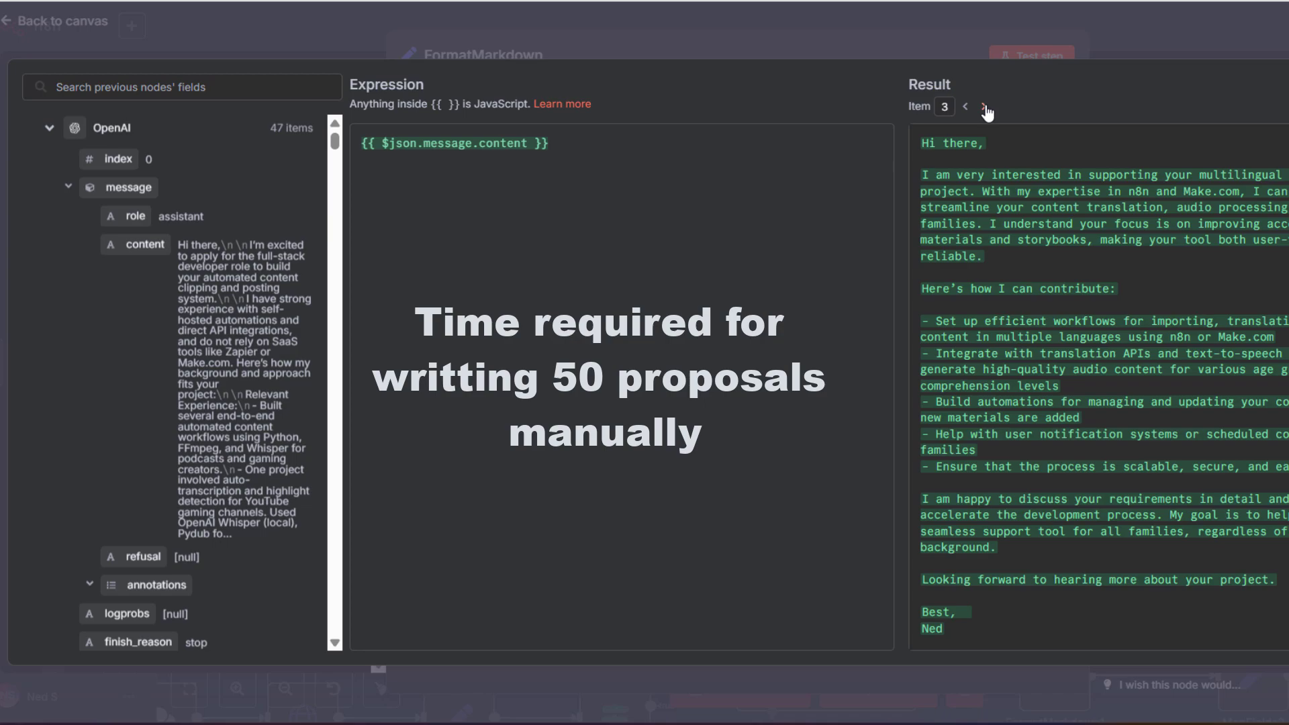
# Step through the remaining proposals up to item 10, then close the preview
pyautogui.click(984, 107)
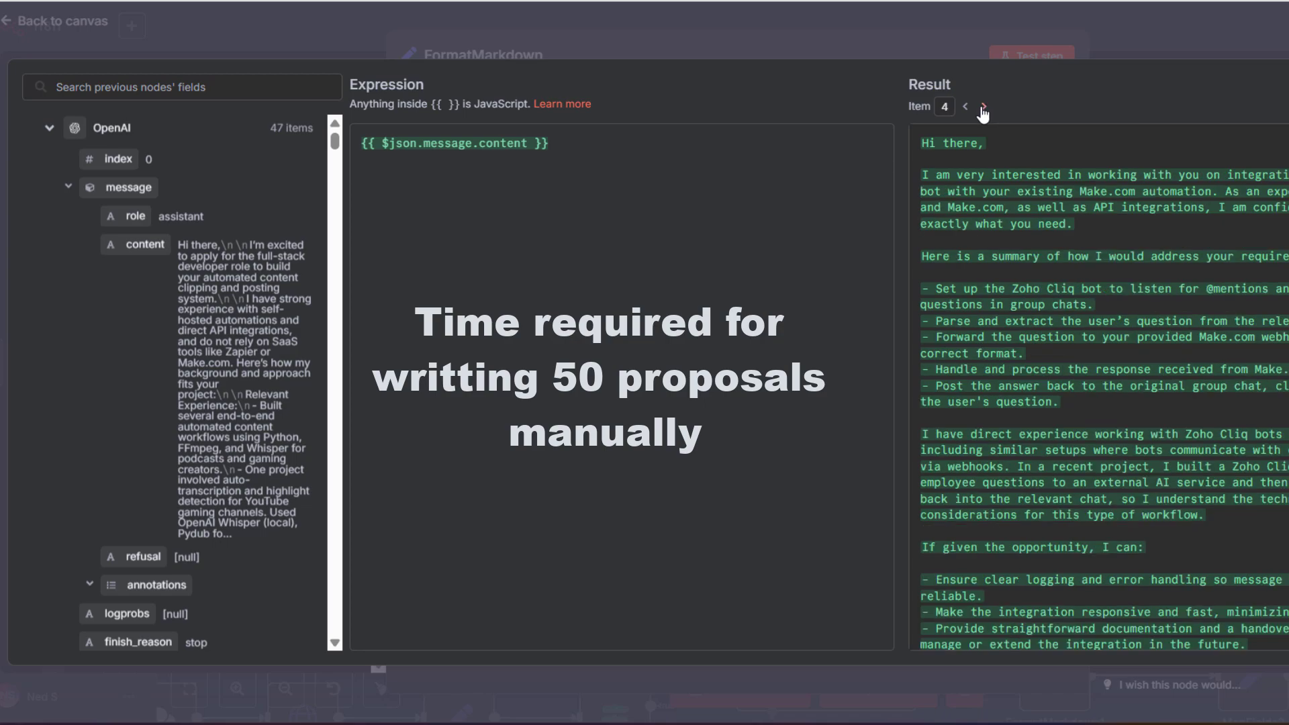
pyautogui.click(985, 107)
pyautogui.click(984, 107)
pyautogui.click(986, 107)
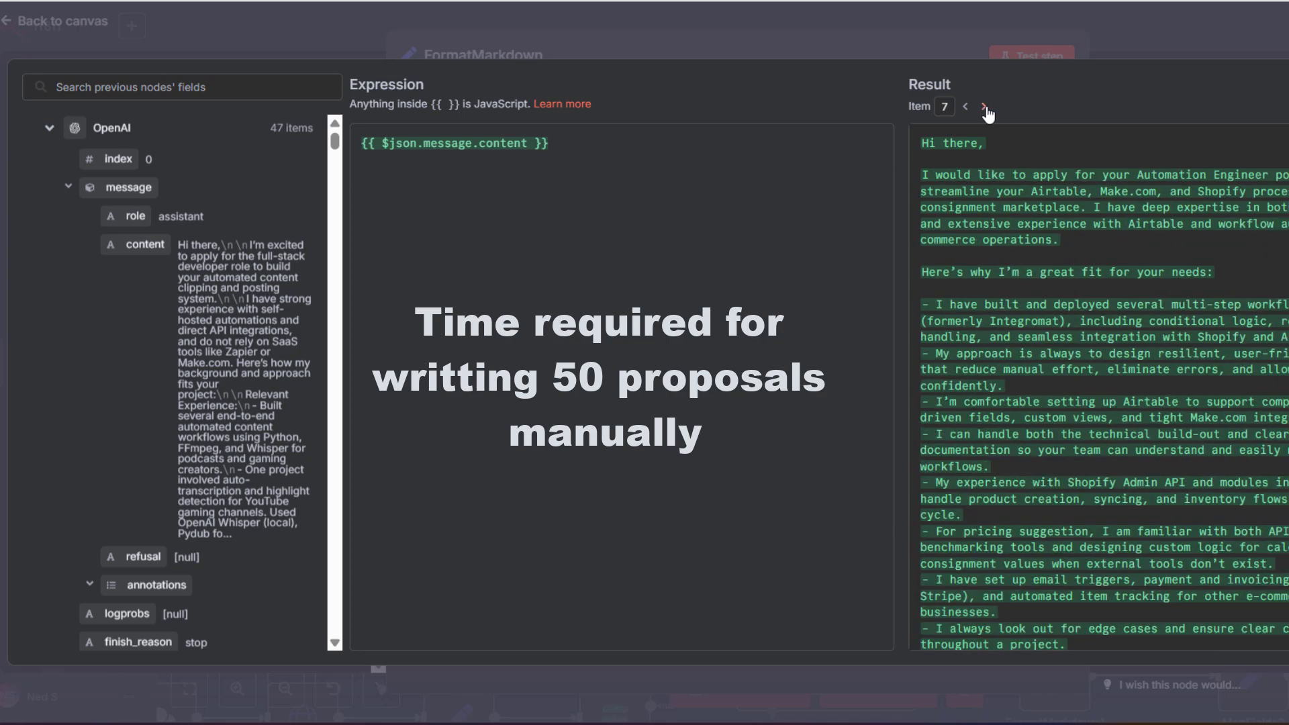
pyautogui.click(985, 108)
pyautogui.click(985, 107)
pyautogui.click(986, 108)
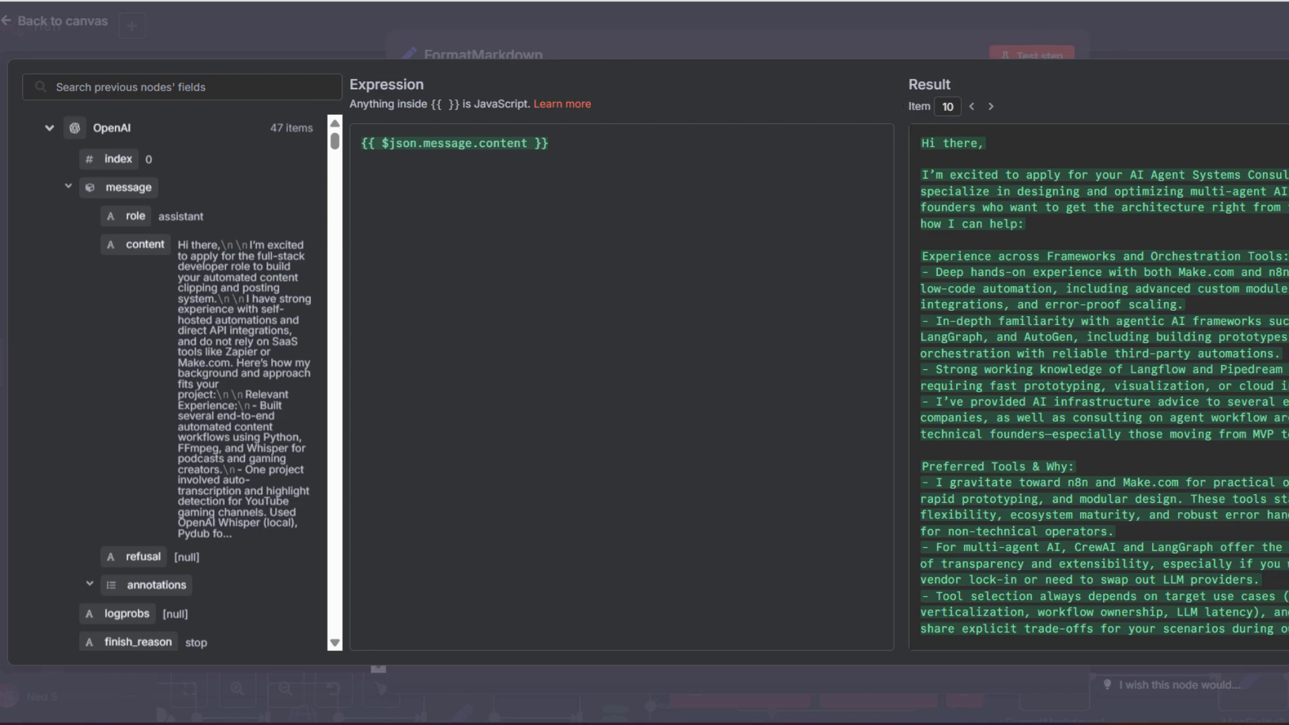
pyautogui.press('Escape')
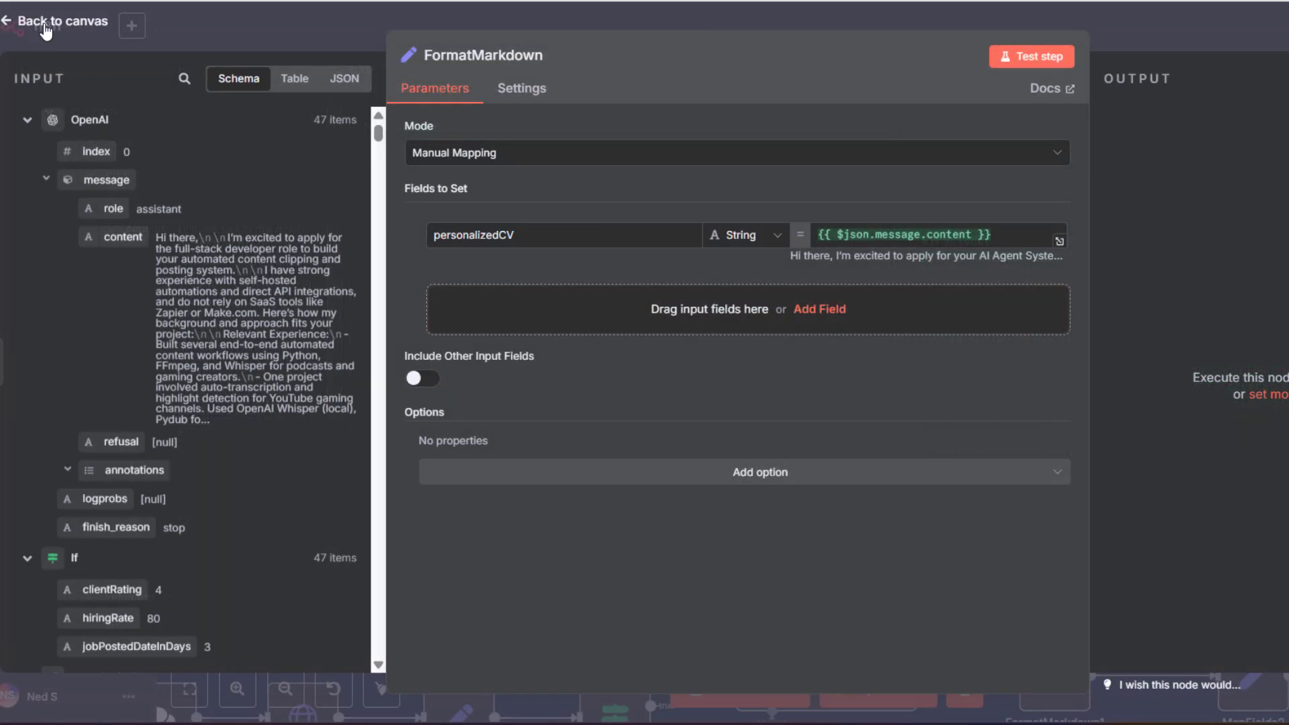
# Inspect the MapFields node's Fields to Set, including the jobPersonalizedCvProposal mapping, then close it
pyautogui.click(12, 25)
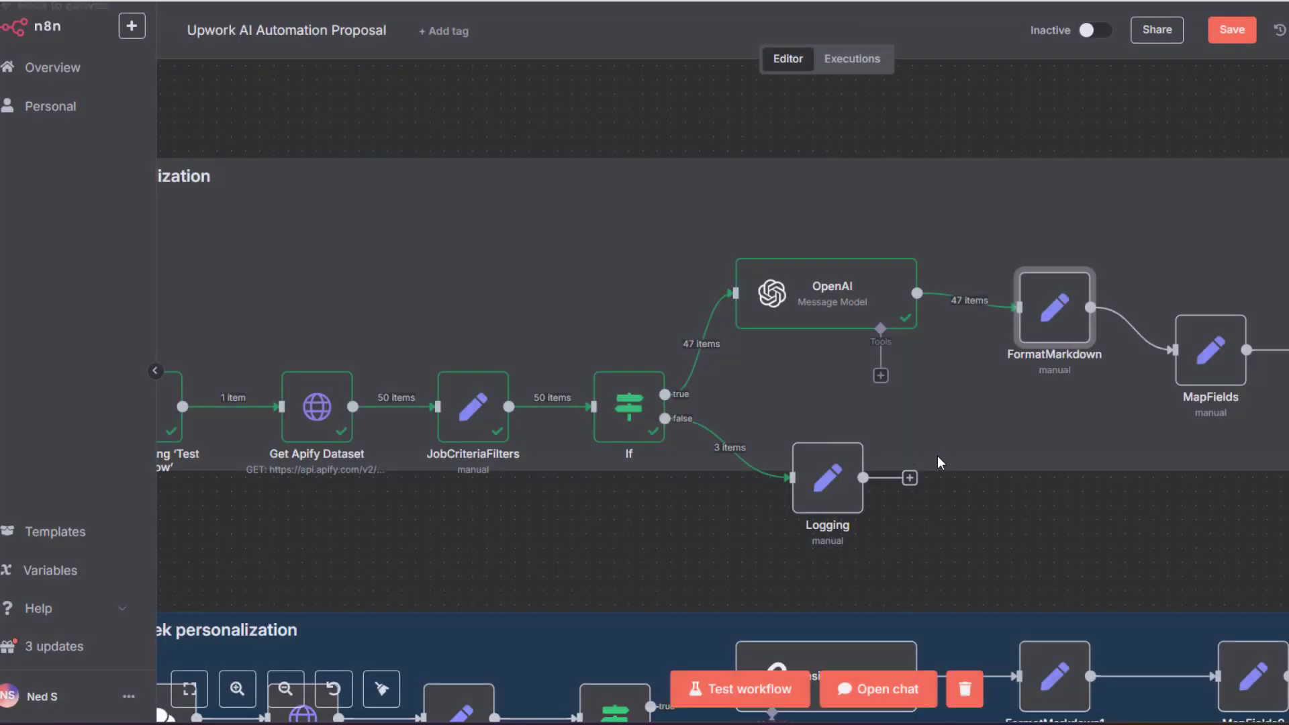
pyautogui.click(1217, 364)
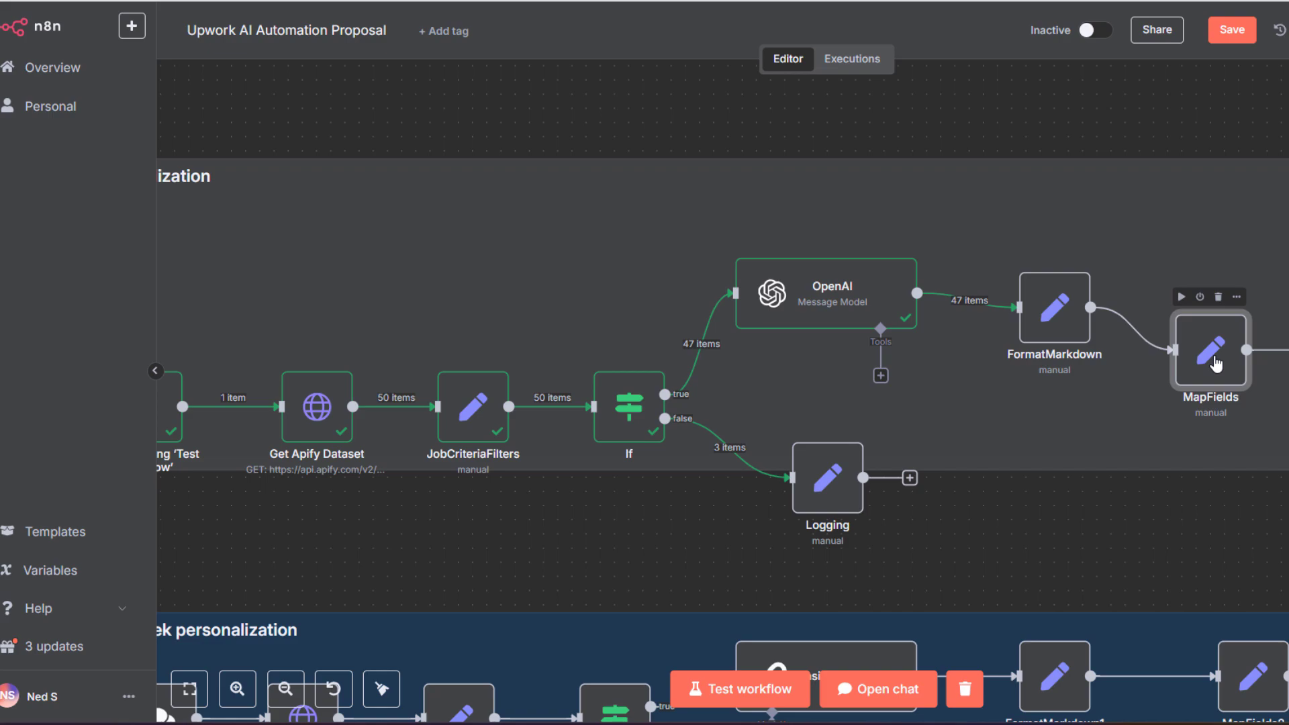
pyautogui.doubleClick(1217, 363)
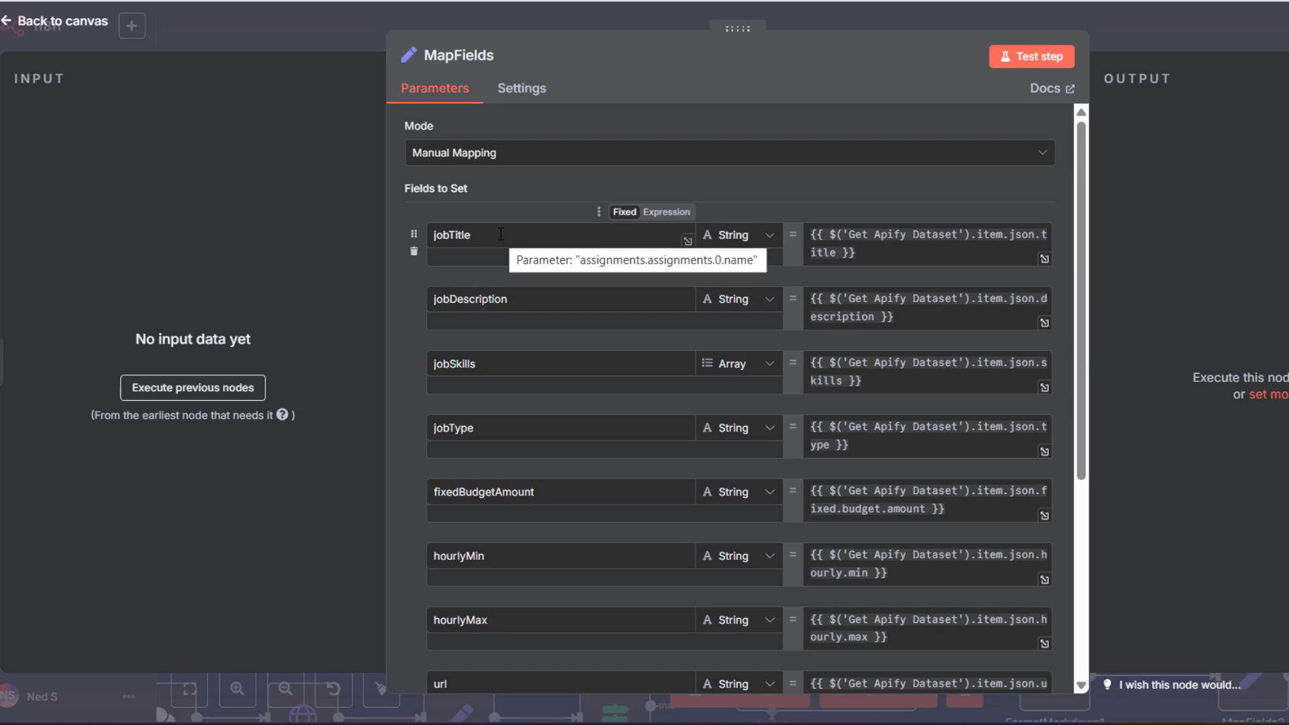
pyautogui.scroll(-3, 500, 234)
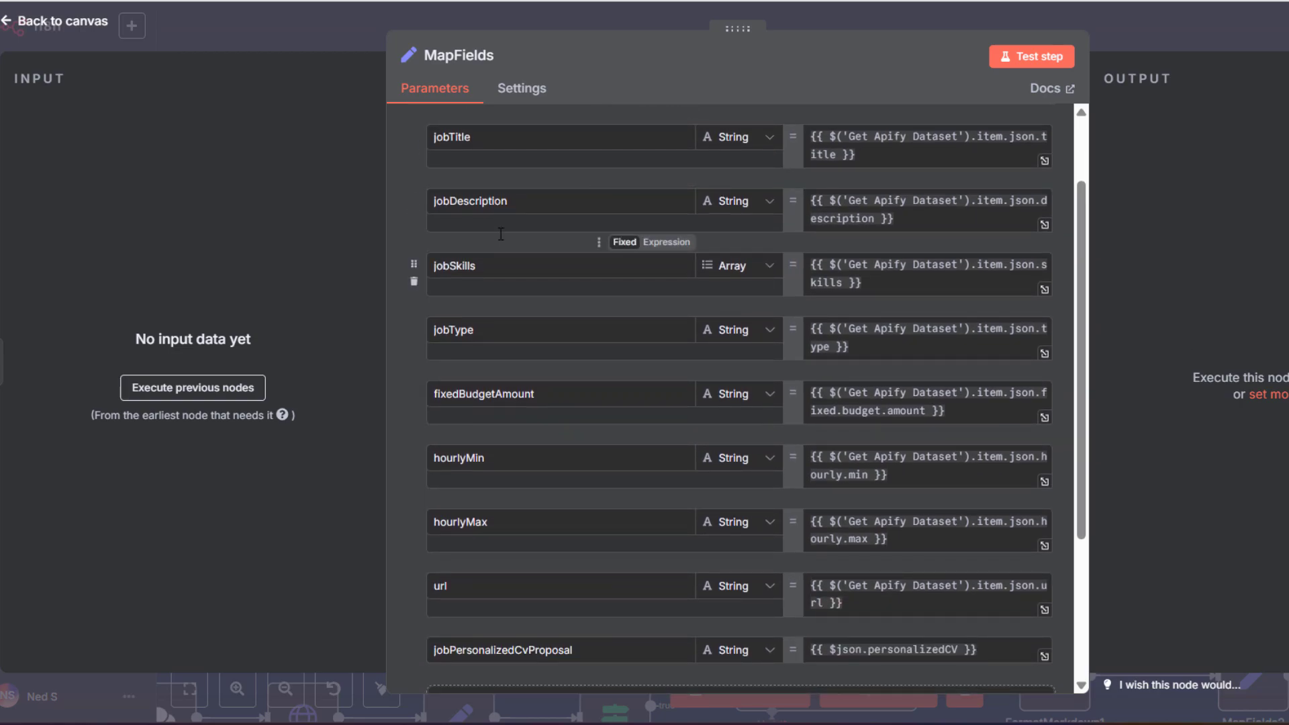
pyautogui.scroll(-6, 501, 233)
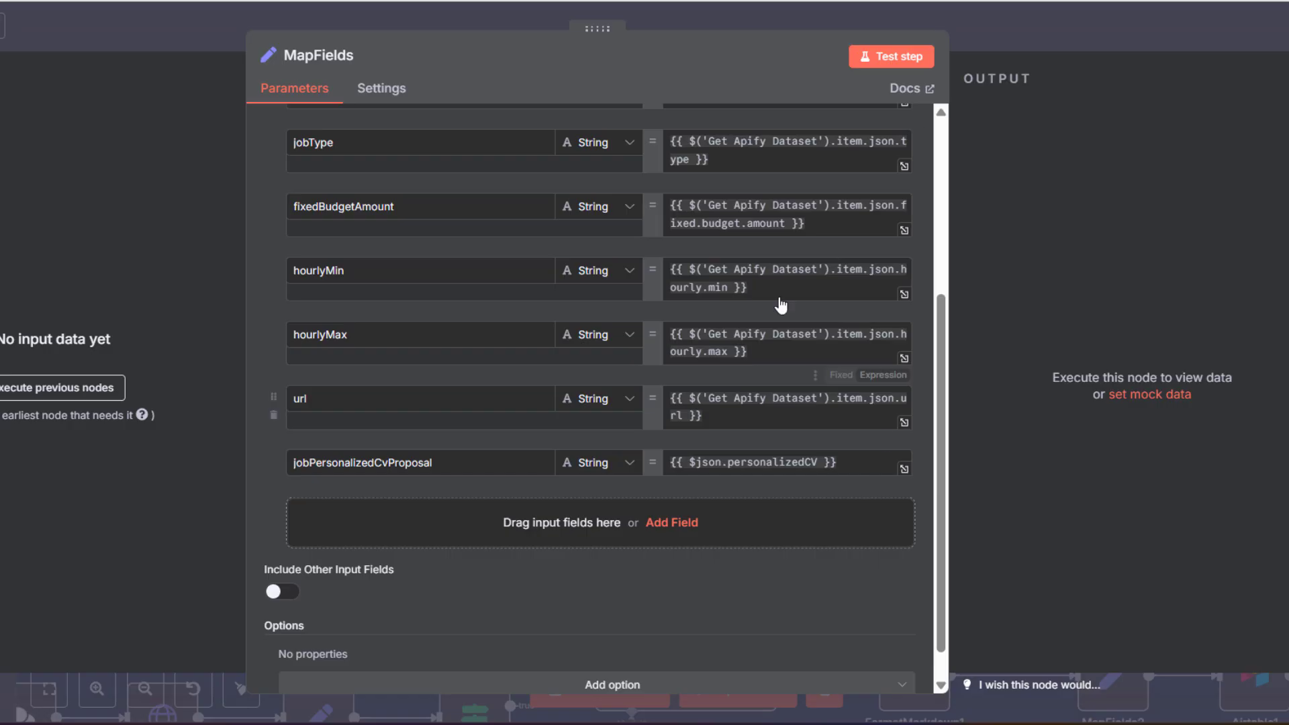
pyautogui.scroll(5, 928, 358)
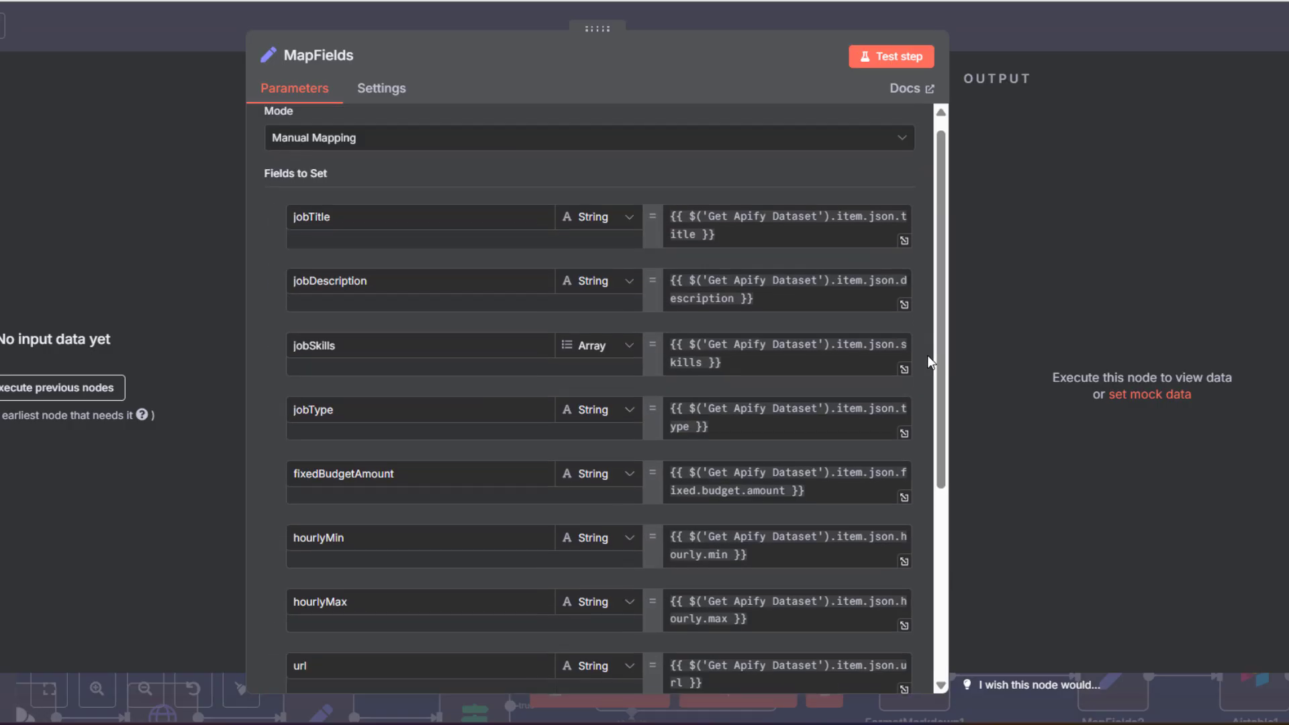
pyautogui.scroll(-5, 468, 317)
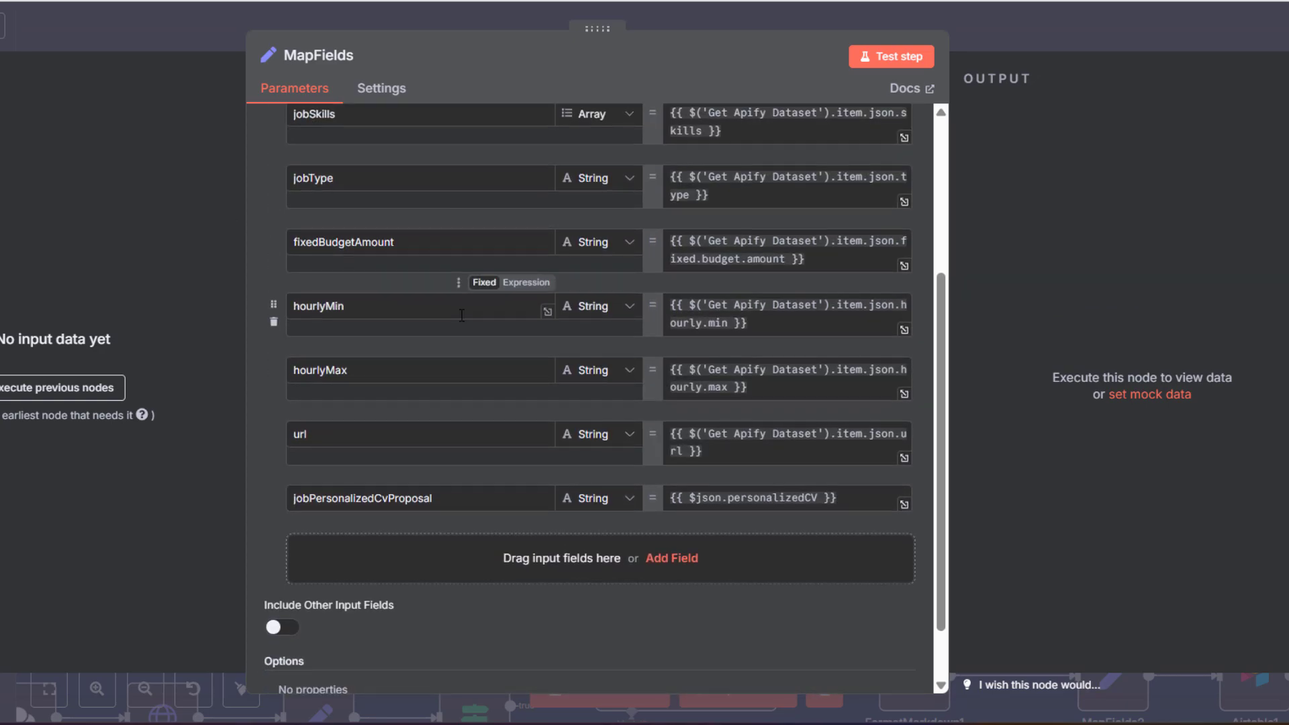
pyautogui.scroll(5, 468, 356)
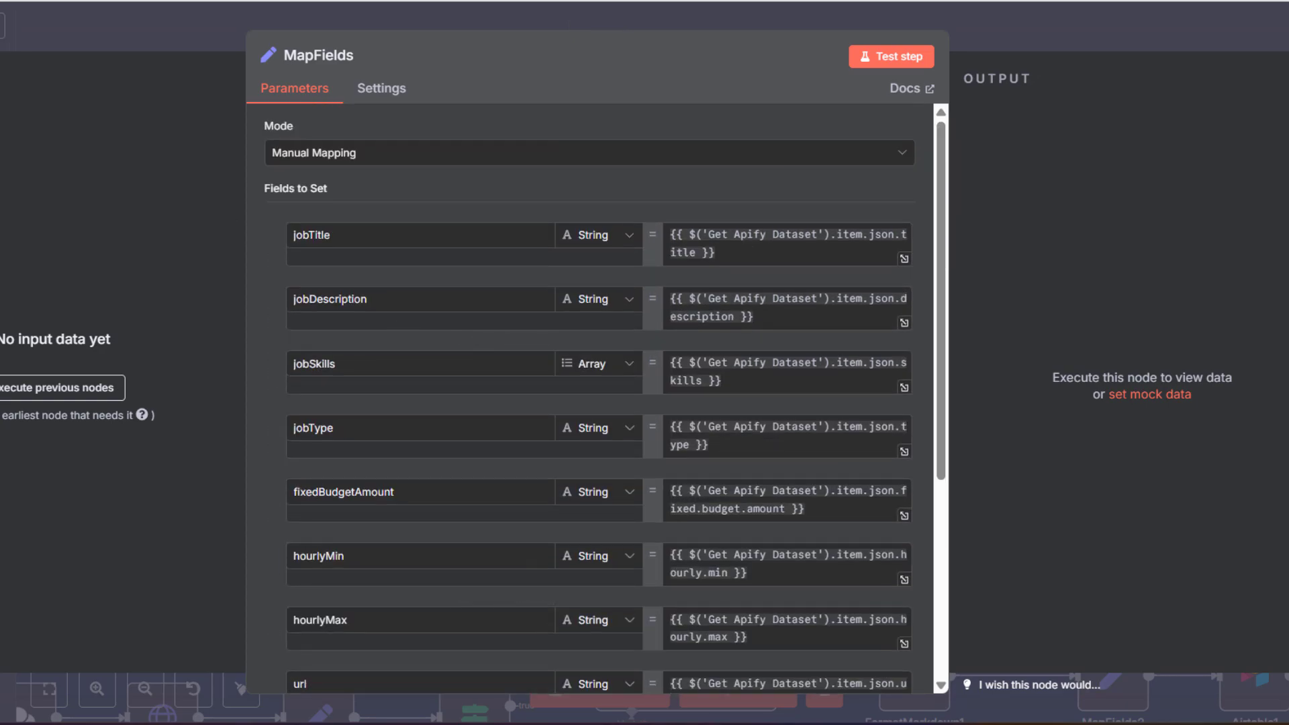
pyautogui.press('Escape')
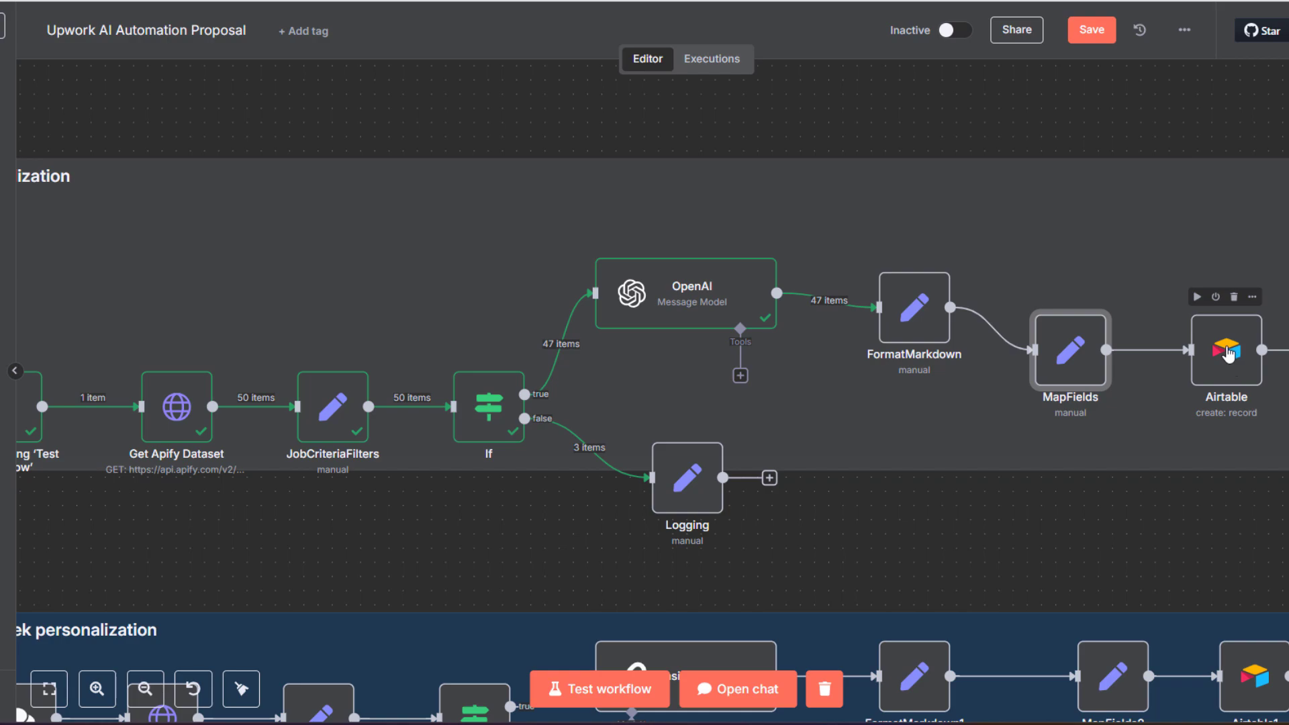
# Review the Airtable node's Values to Send for creating UpworkJobsListing records
pyautogui.click(1229, 353)
pyautogui.doubleClick(1228, 354)
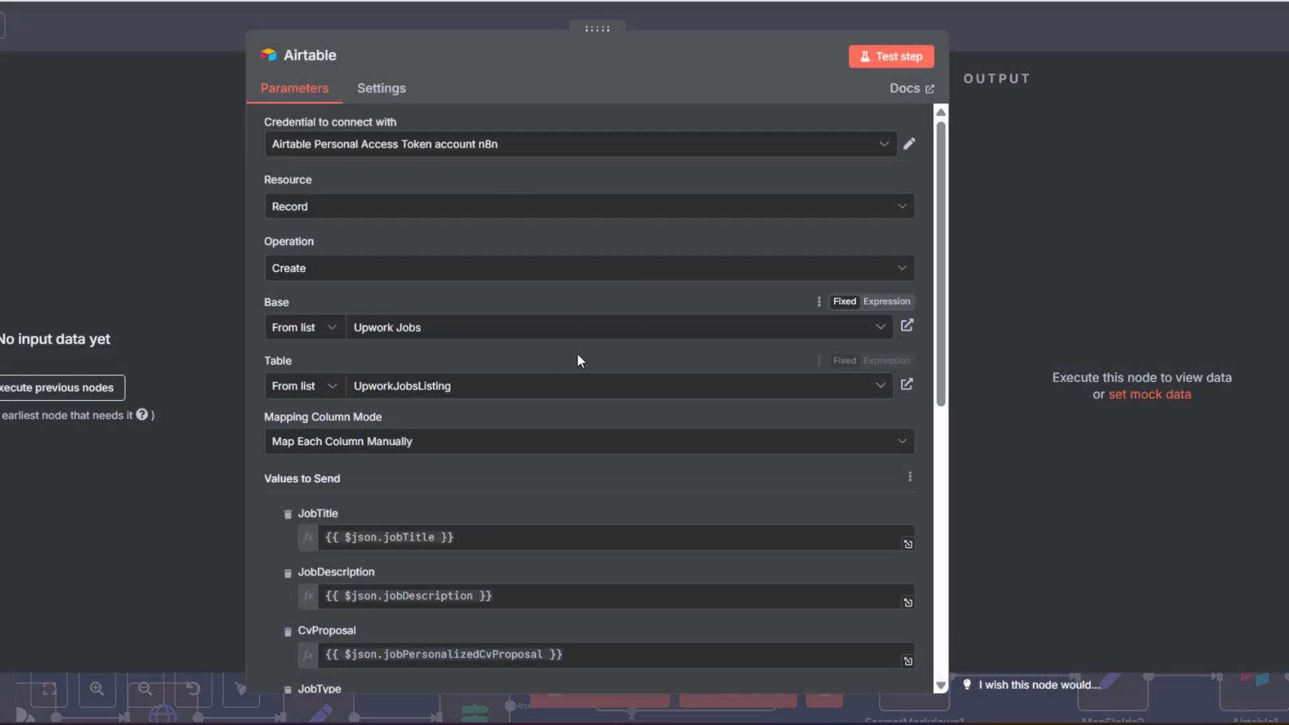
pyautogui.scroll(-6, 591, 365)
pyautogui.scroll(2, 571, 364)
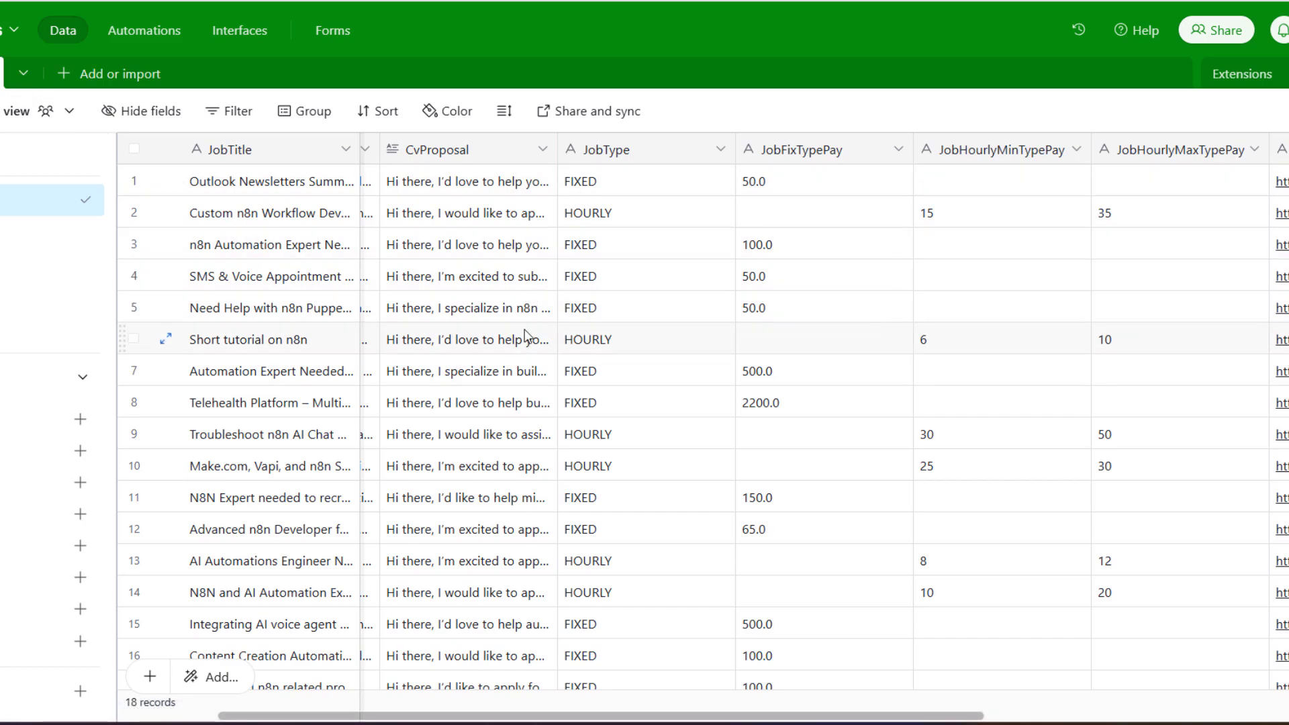
# Widen the JobTitle and JobDescription columns to show full titles and longer descriptions
pyautogui.scroll(-3, 536, 302)
pyautogui.scroll(3, 538, 319)
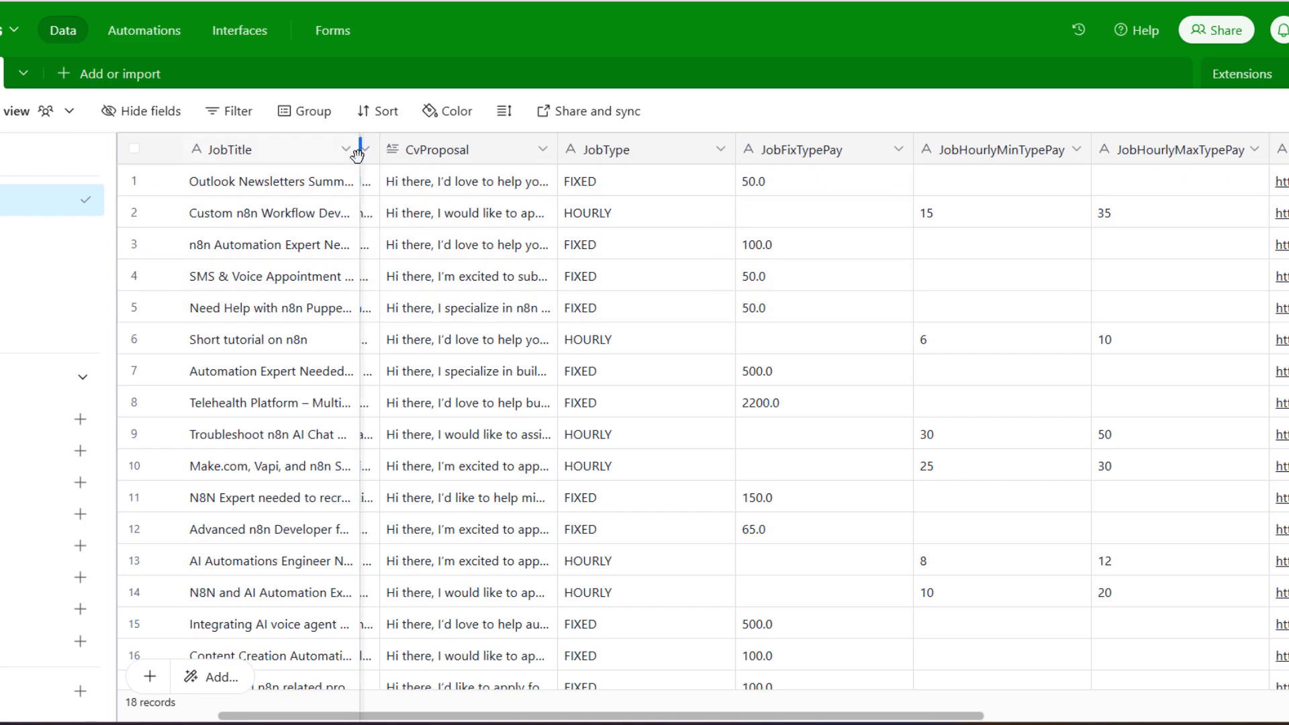
pyautogui.moveTo(357, 153); pyautogui.dragTo(393, 181)
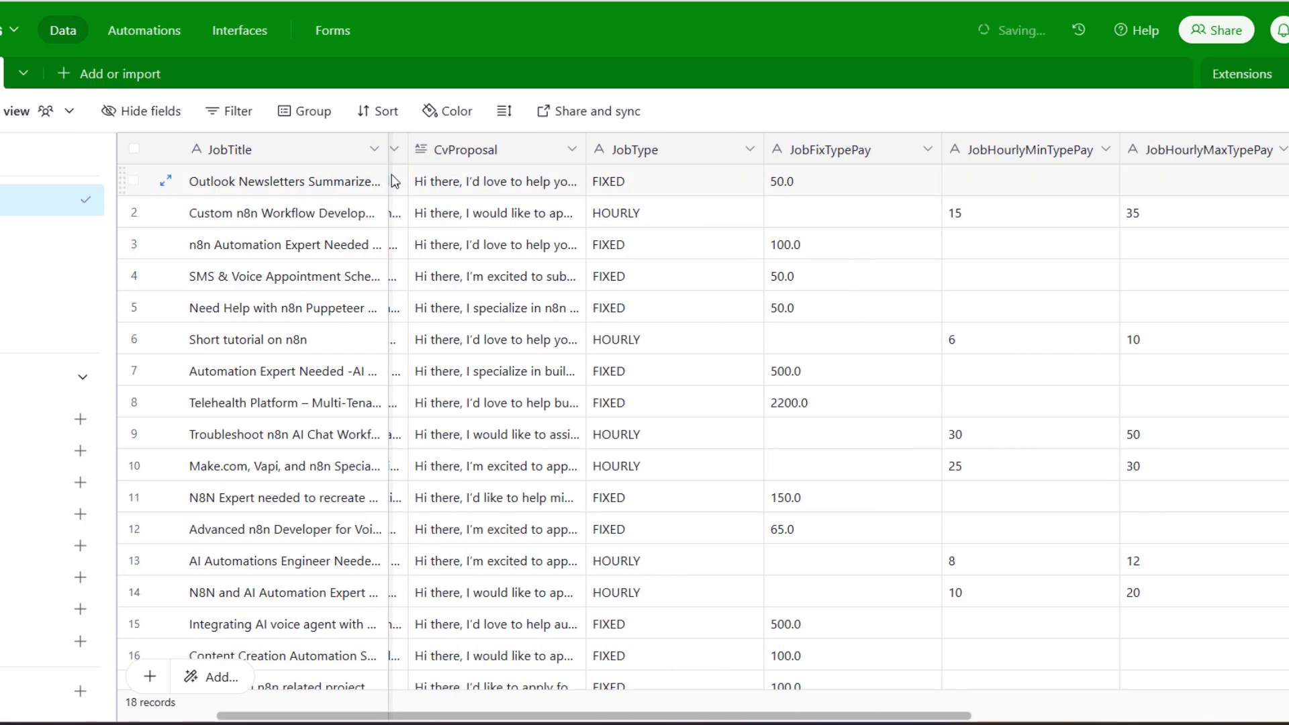
pyautogui.moveTo(626, 157); pyautogui.dragTo(699, 157)
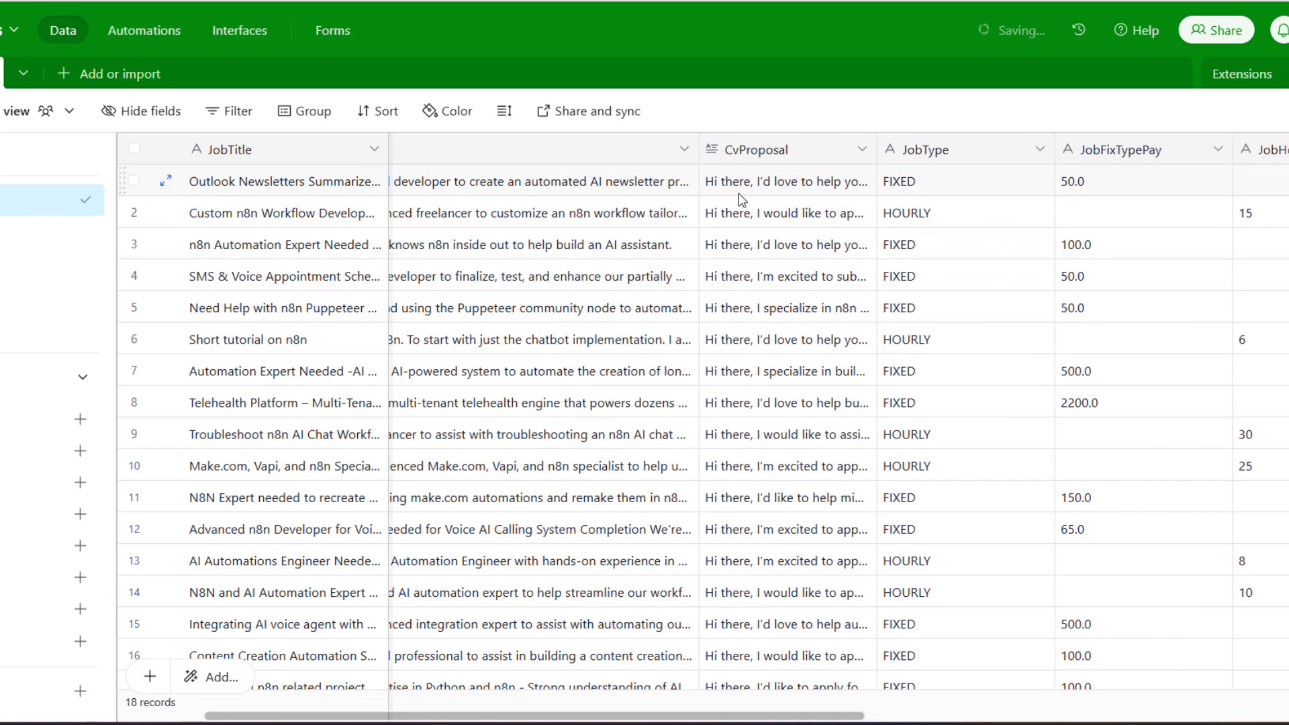
# Expand and read the first job's CvProposal, the n8n Outlook AI newsletter pitch
pyautogui.click(762, 194)
pyautogui.scroll(-5, 762, 194)
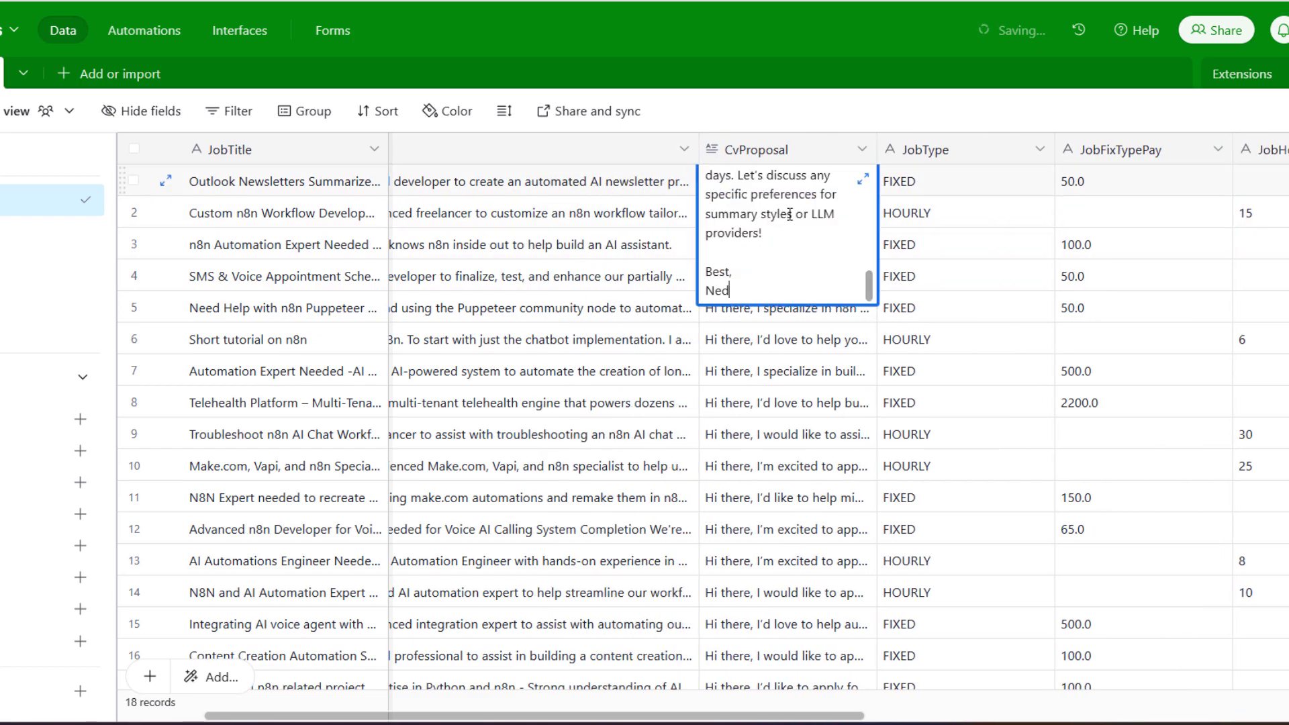
pyautogui.click(864, 180)
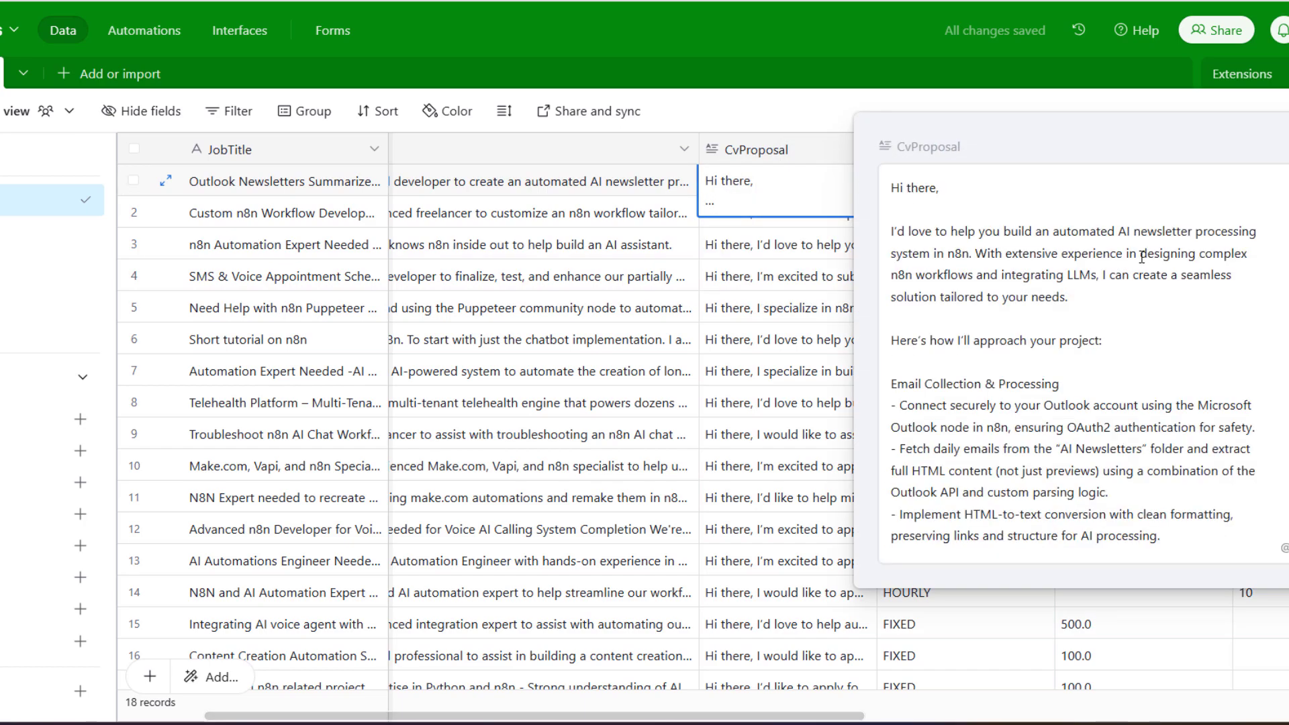
pyautogui.scroll(-5, 1123, 274)
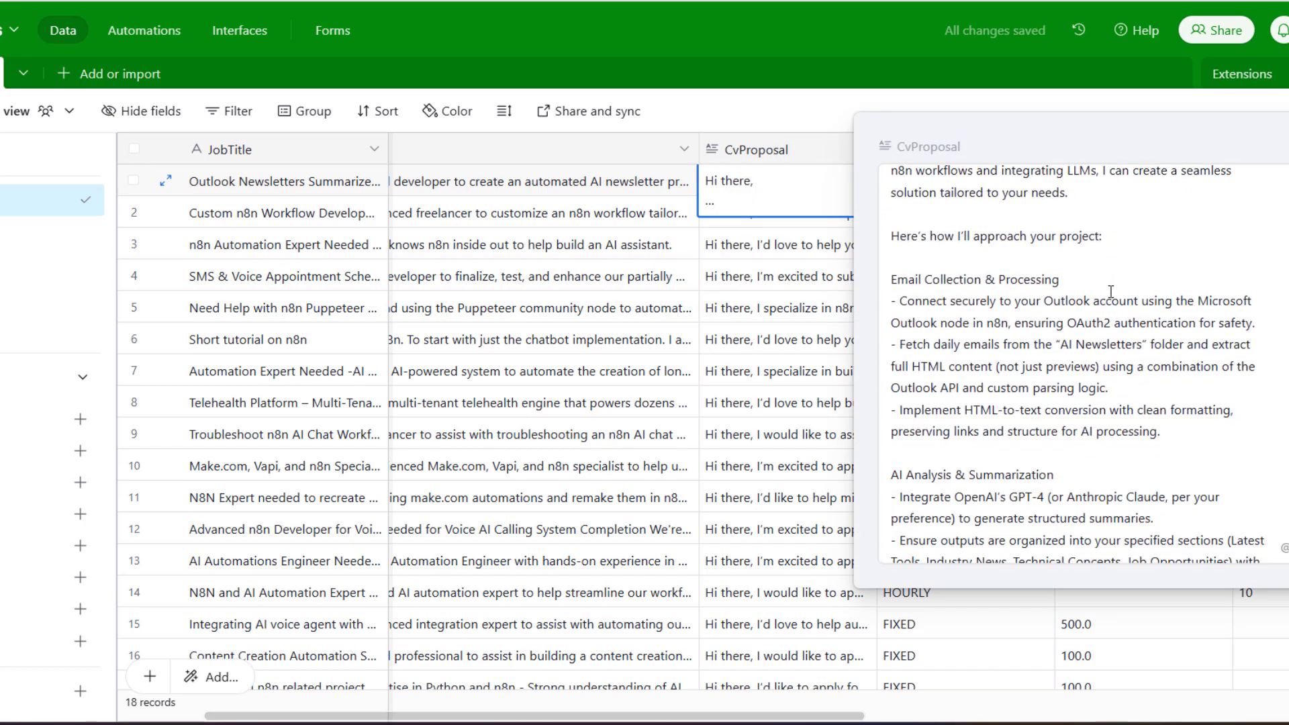
pyautogui.scroll(-7, 1110, 292)
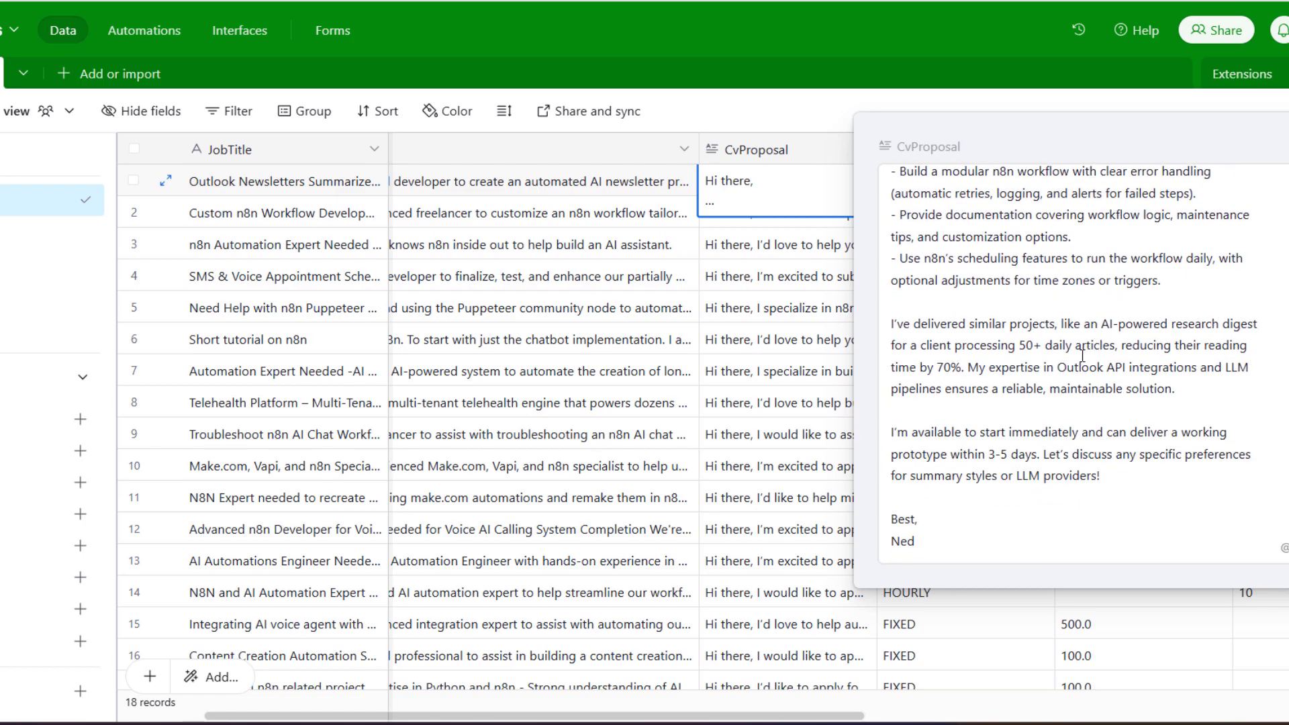
pyautogui.scroll(2, 1080, 361)
pyautogui.scroll(-2, 1007, 497)
pyautogui.press('Escape')
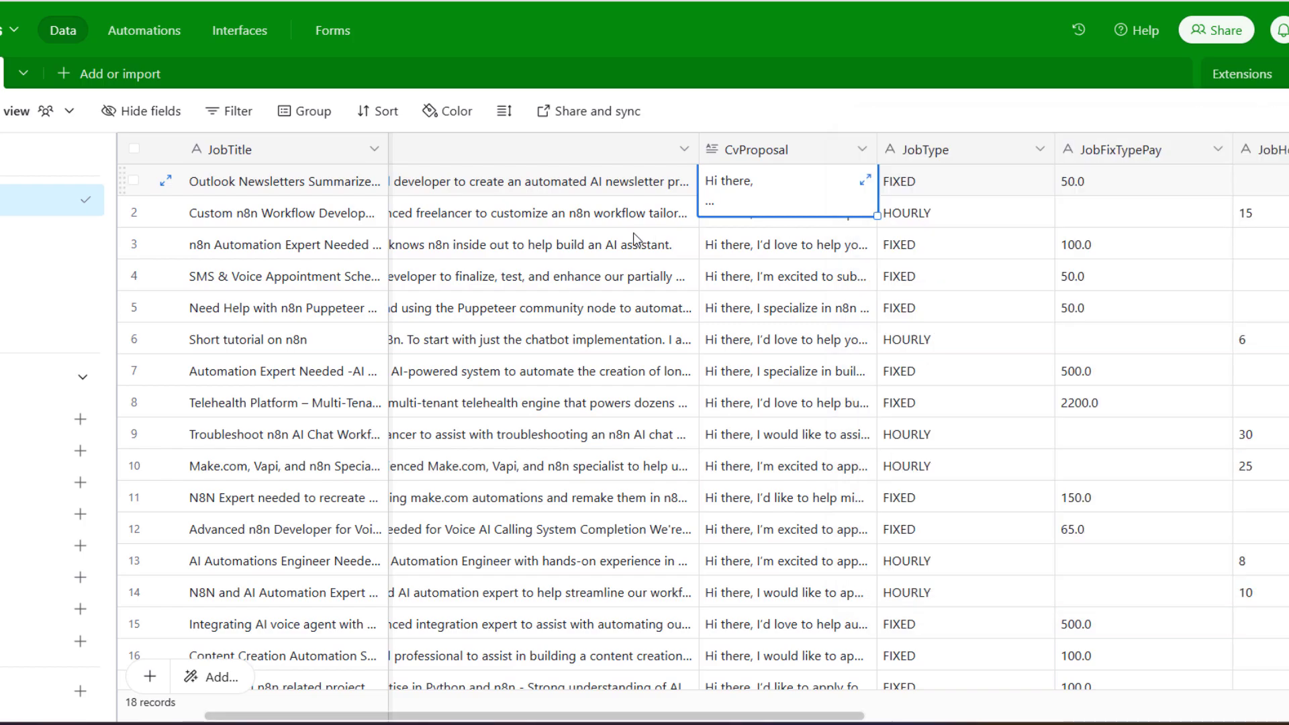
# Scroll the job table right to show pay, jobUrl, Status NEW and OpenAI_Deepseek columns
pyautogui.click(612, 190)
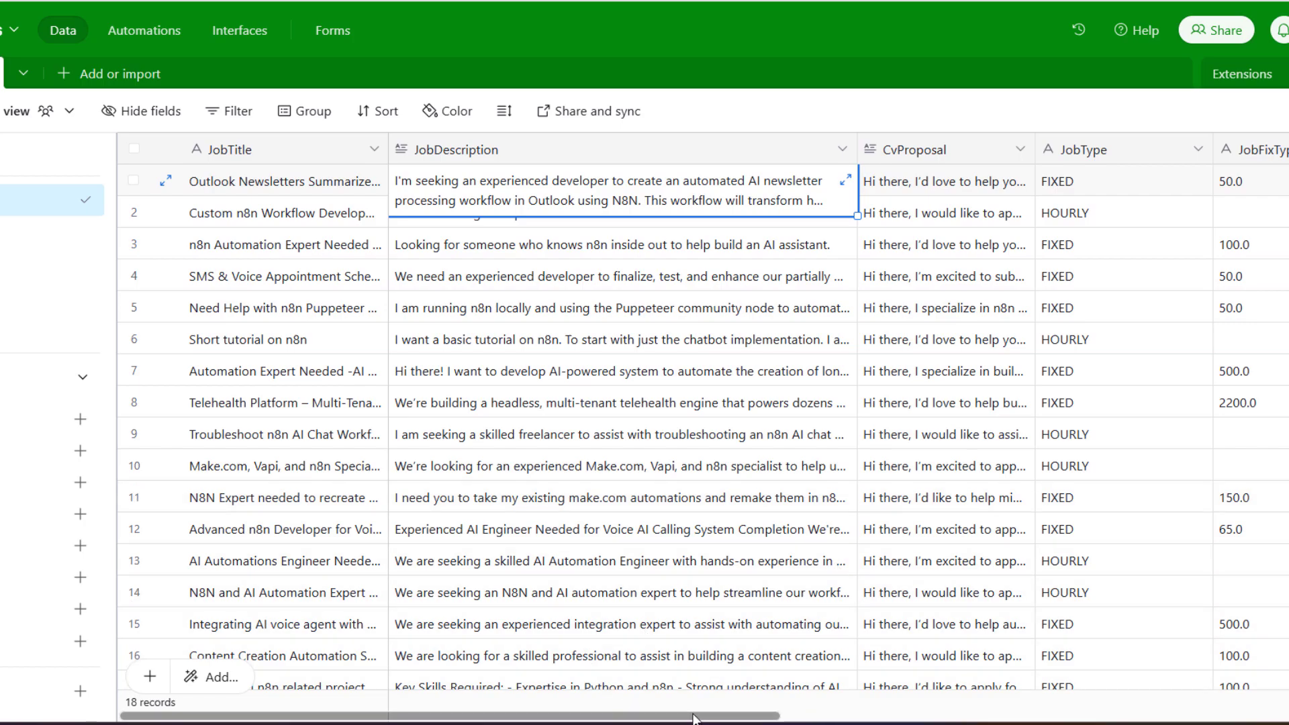
pyautogui.moveTo(709, 722); pyautogui.dragTo(1049, 712)
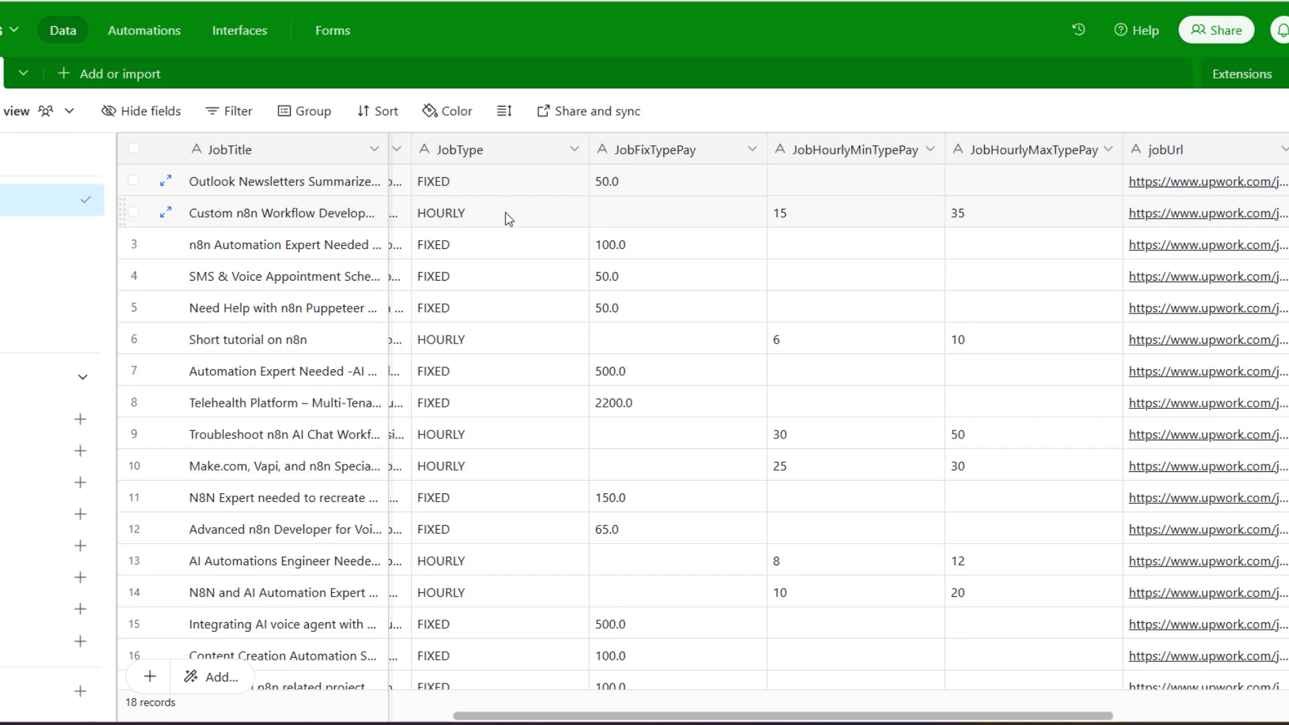
pyautogui.scroll(-5, 523, 237)
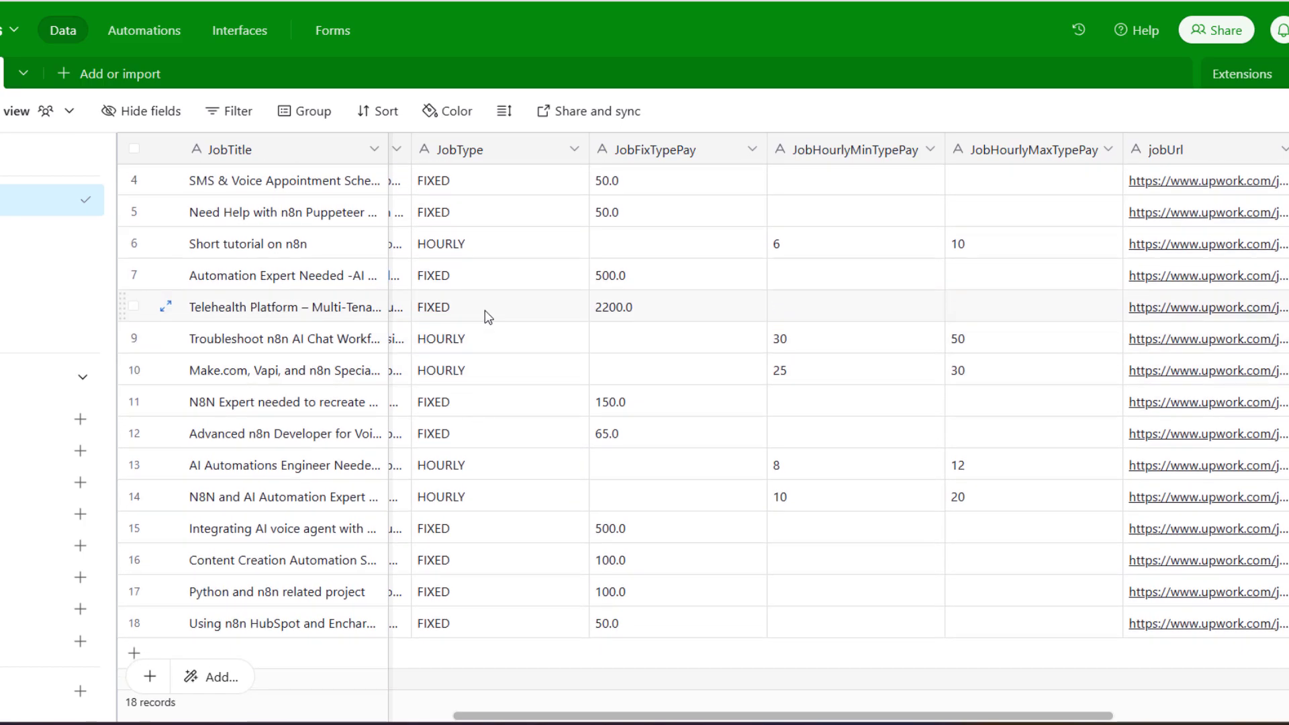
pyautogui.scroll(5, 488, 317)
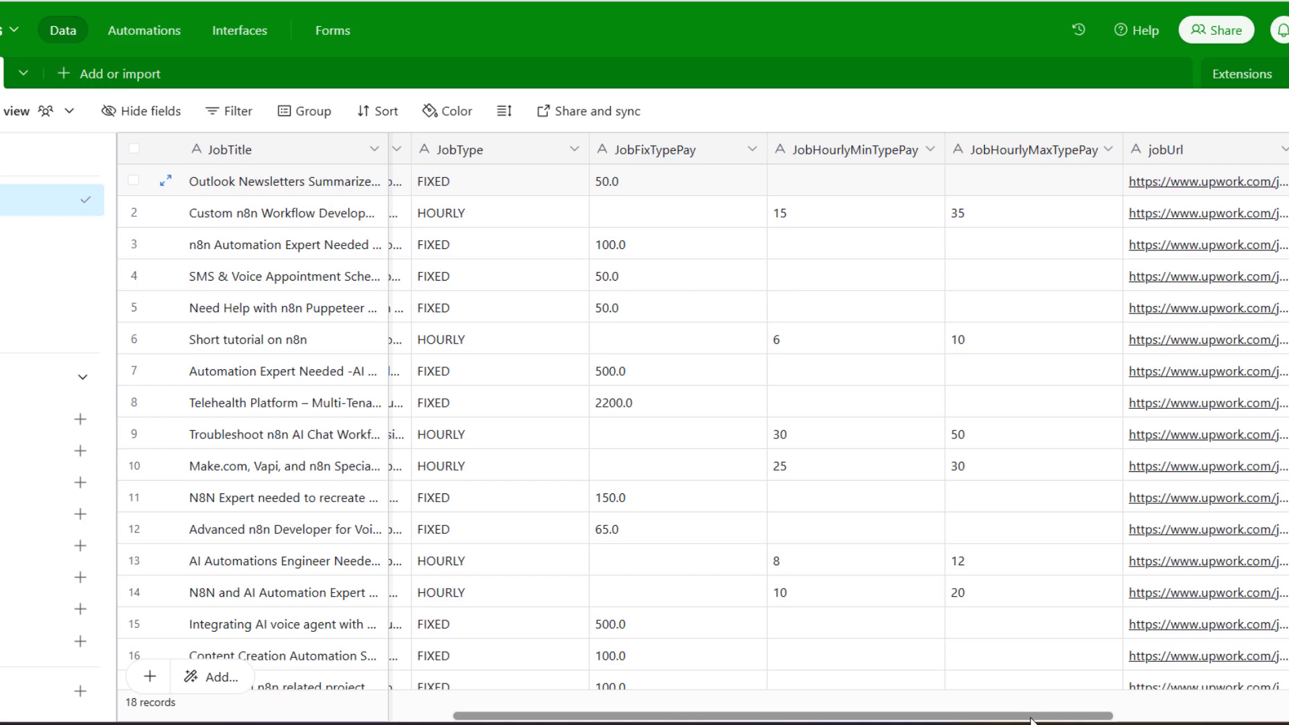
pyautogui.moveTo(1030, 717); pyautogui.dragTo(1248, 716)
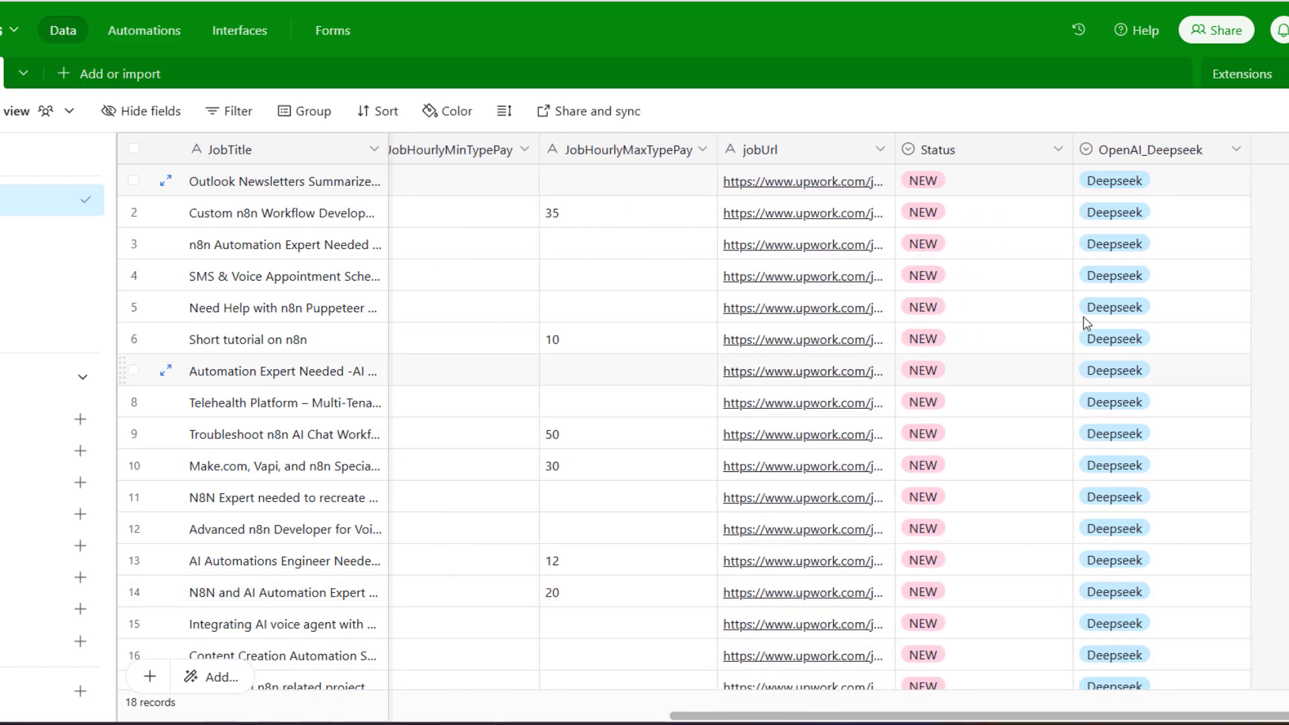
# Set the first job's Status to SENT and leave its OpenAI_Deepseek value as Deepseek
pyautogui.scroll(-3, 1061, 287)
pyautogui.scroll(3, 1003, 182)
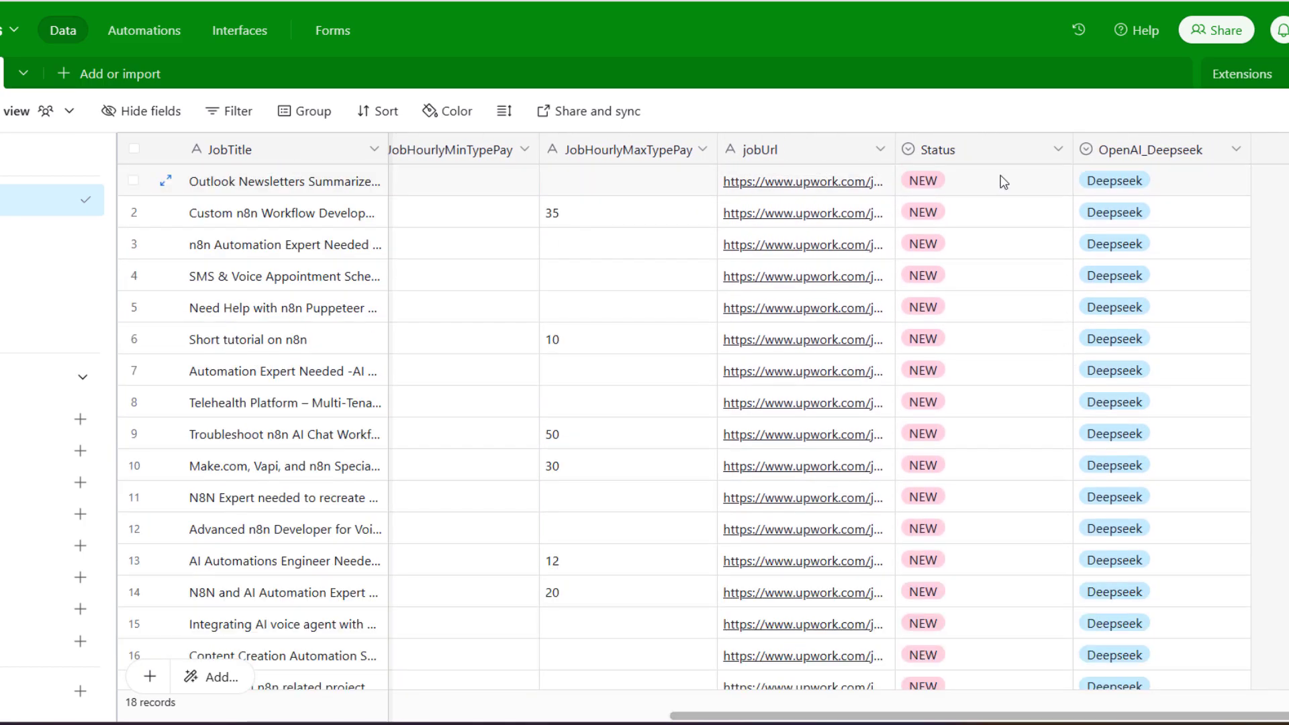
pyautogui.click(1029, 178)
pyautogui.click(1058, 179)
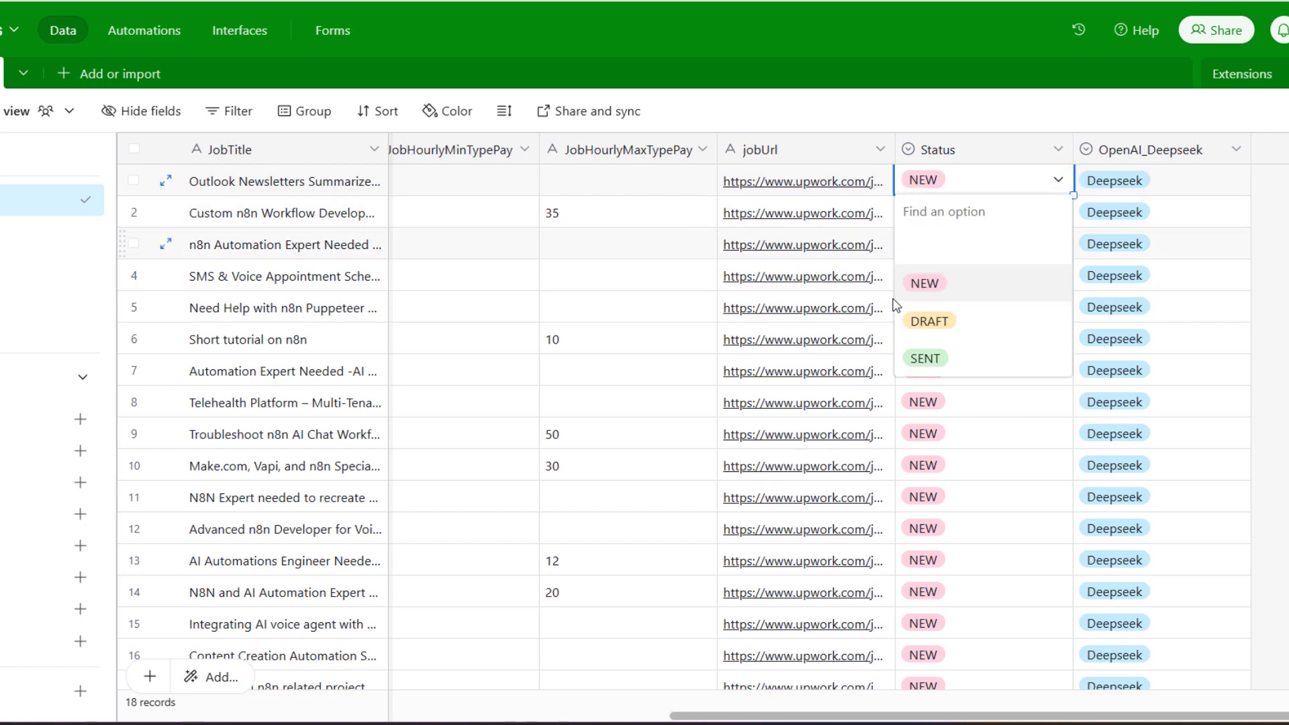
pyautogui.click(926, 358)
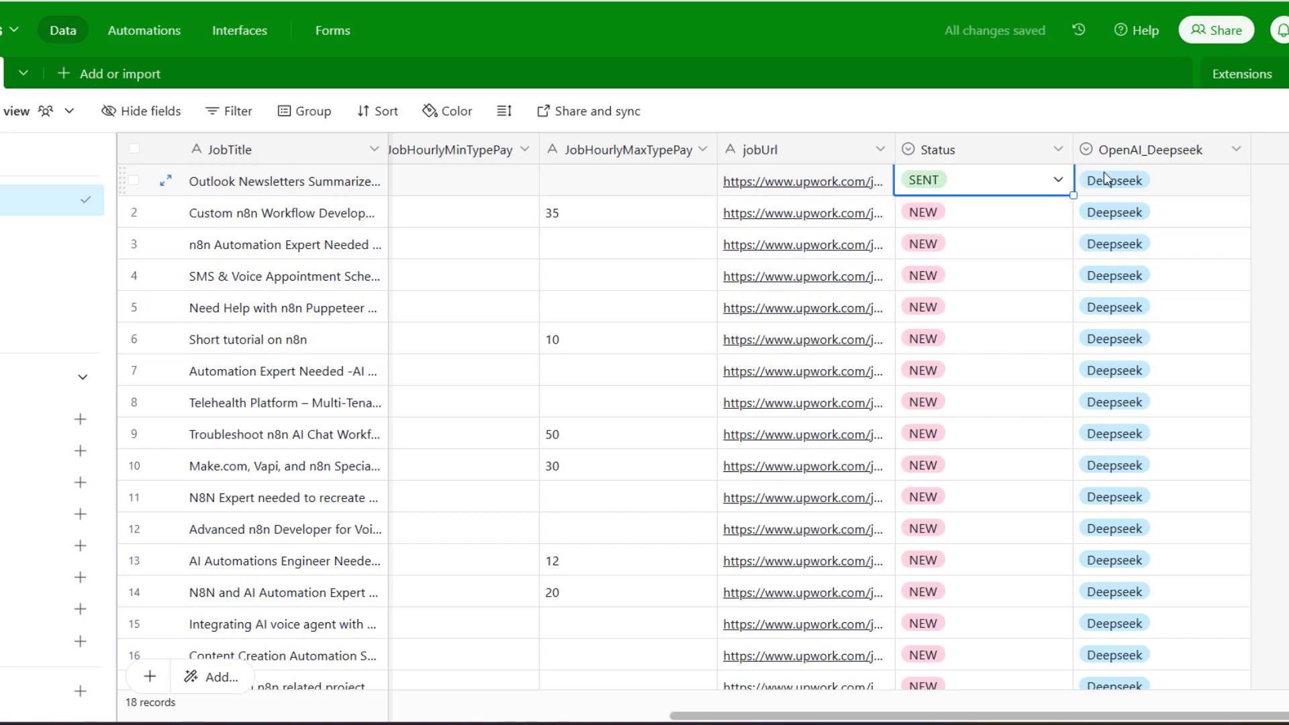
pyautogui.click(1147, 188)
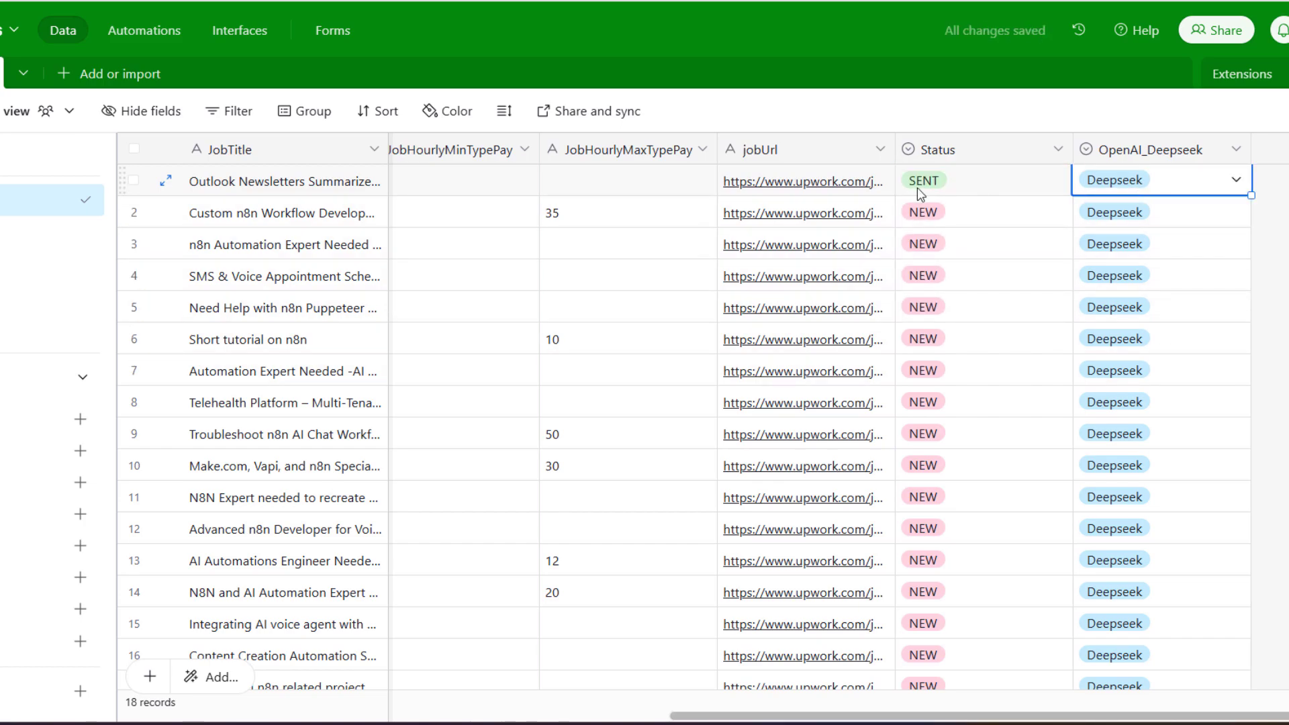
pyautogui.click(1236, 180)
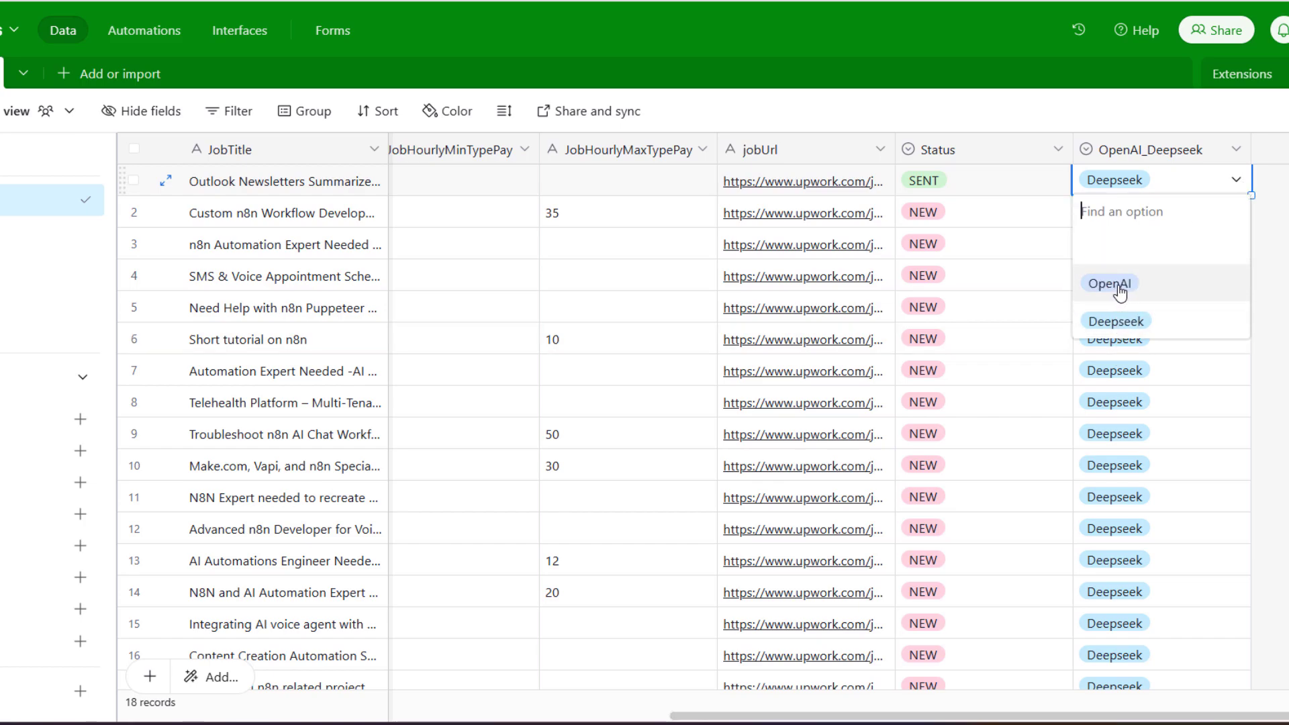
pyautogui.click(1129, 283)
pyautogui.click(1244, 192)
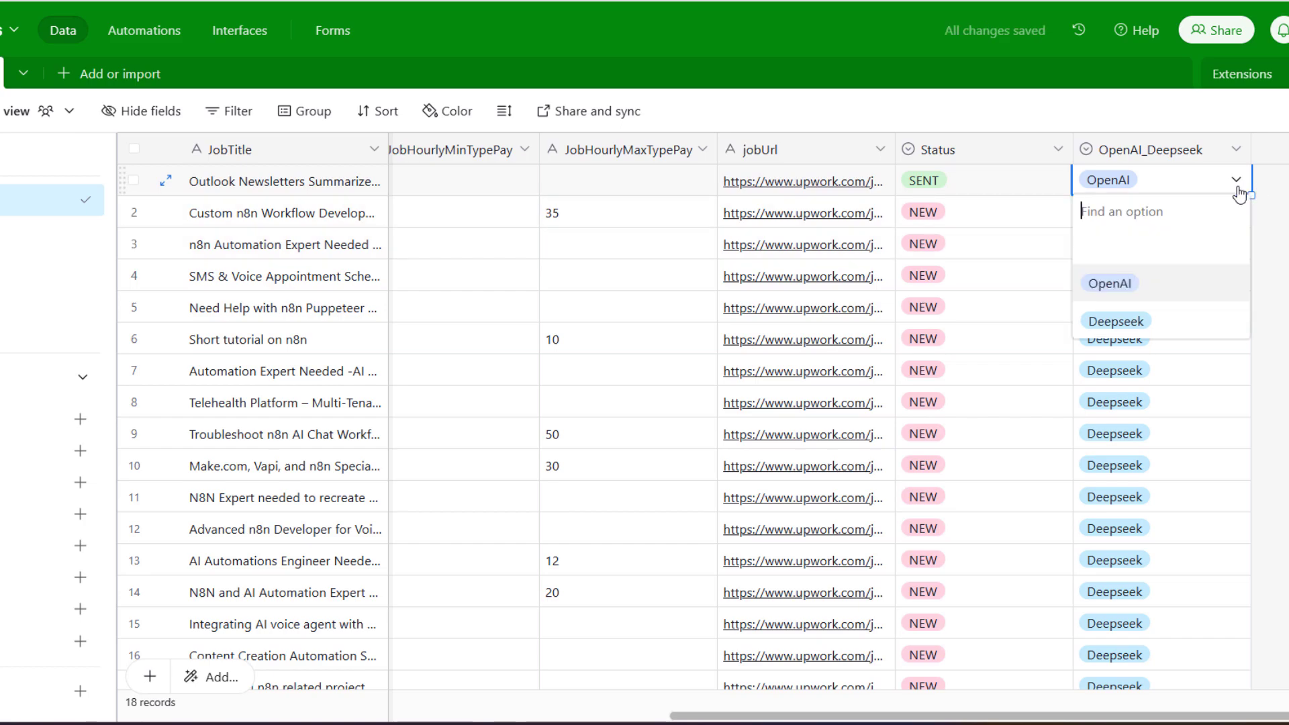
pyautogui.click(1100, 321)
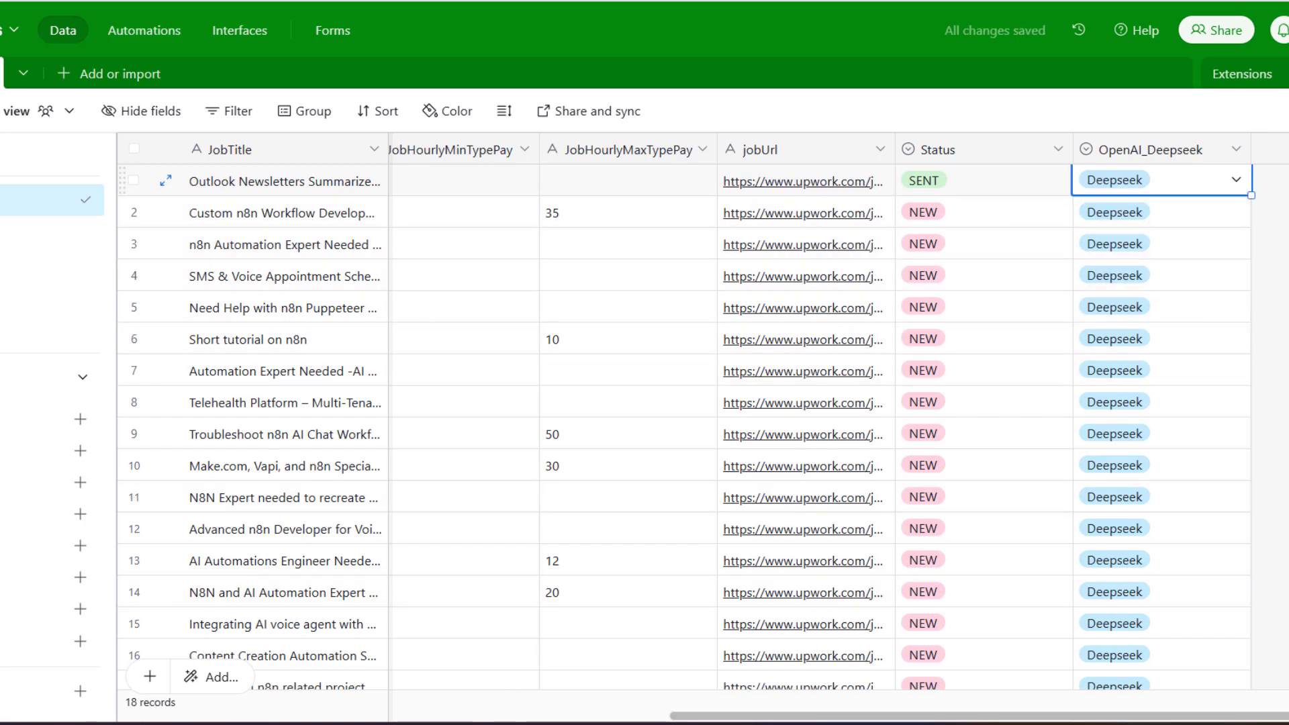
# Select all 18 job records and delete them, emptying the table
pyautogui.hscroll(-2, 416, 717)
pyautogui.hscroll(-5, 416, 717)
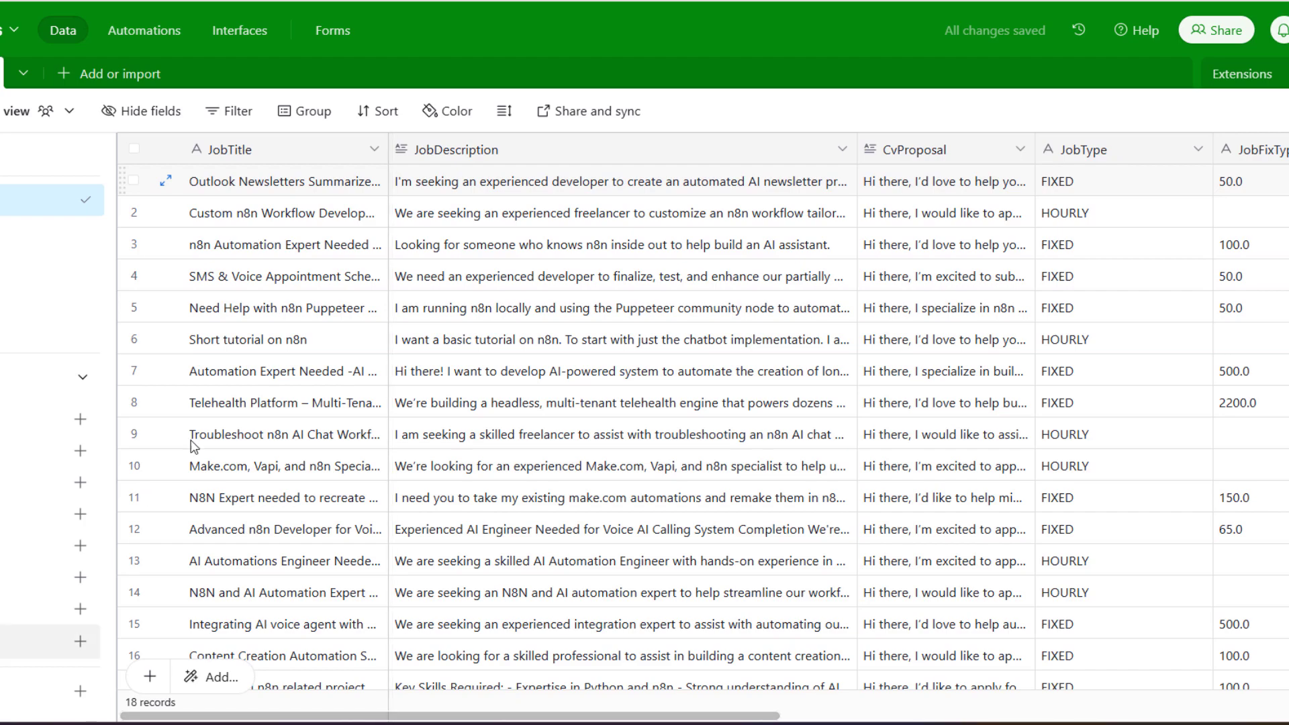
pyautogui.click(134, 177)
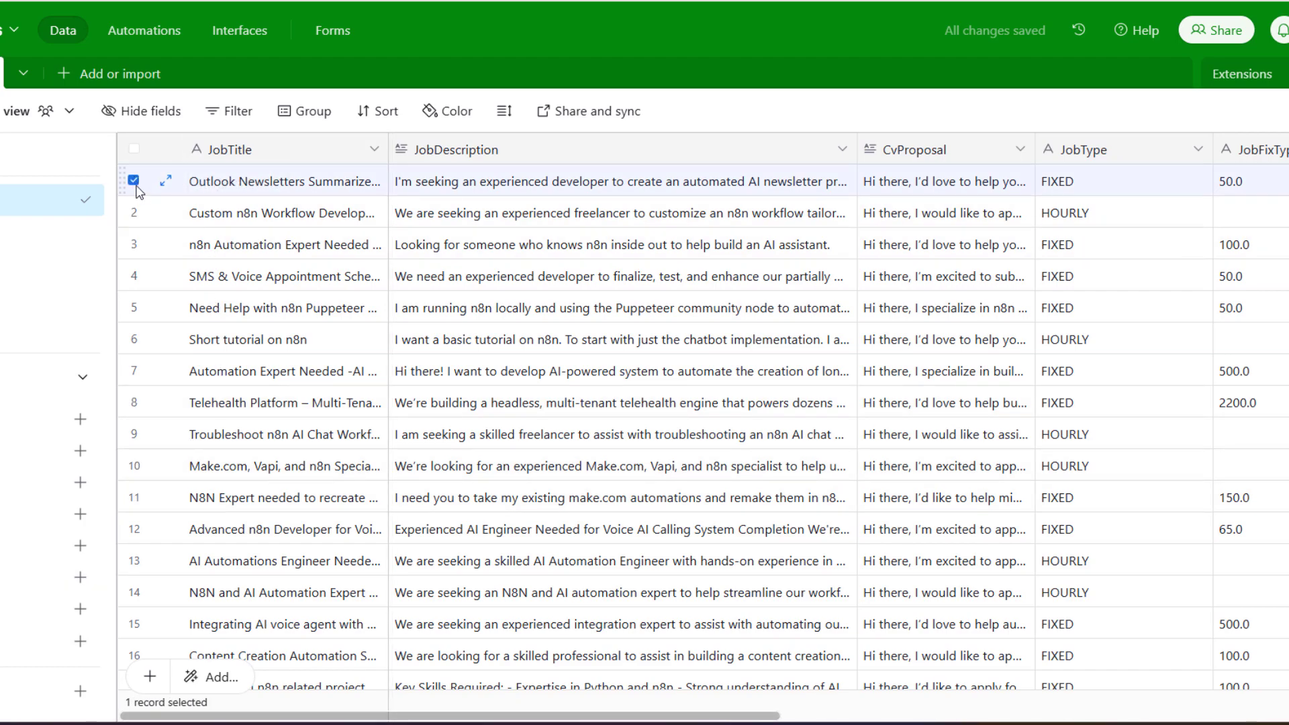
pyautogui.click(134, 147)
pyautogui.rightClick(251, 209)
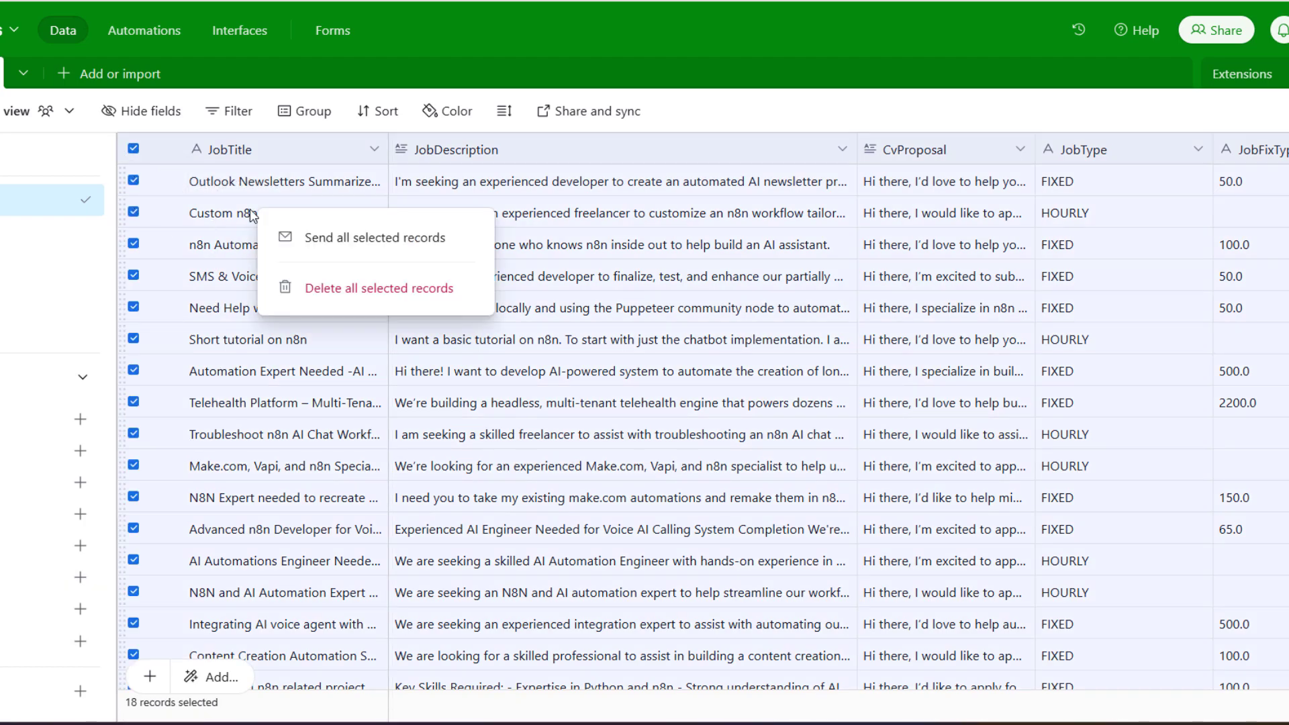
pyautogui.click(384, 290)
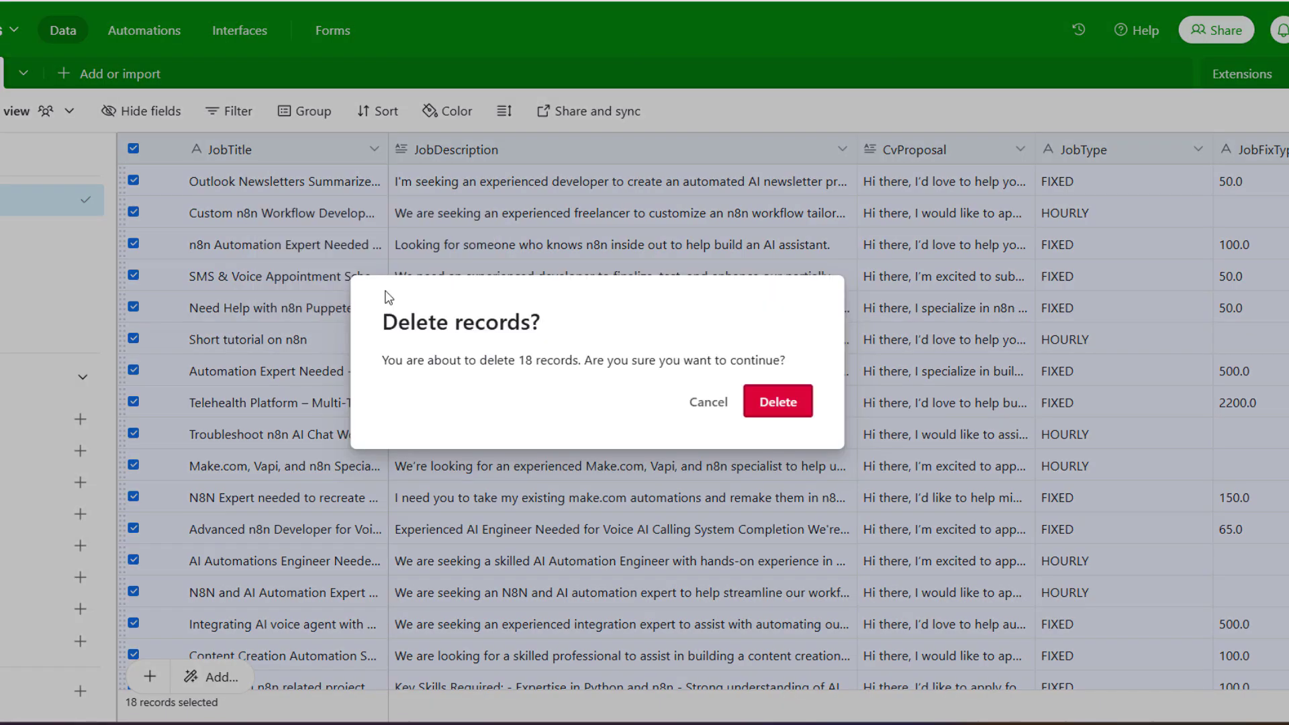
pyautogui.click(779, 402)
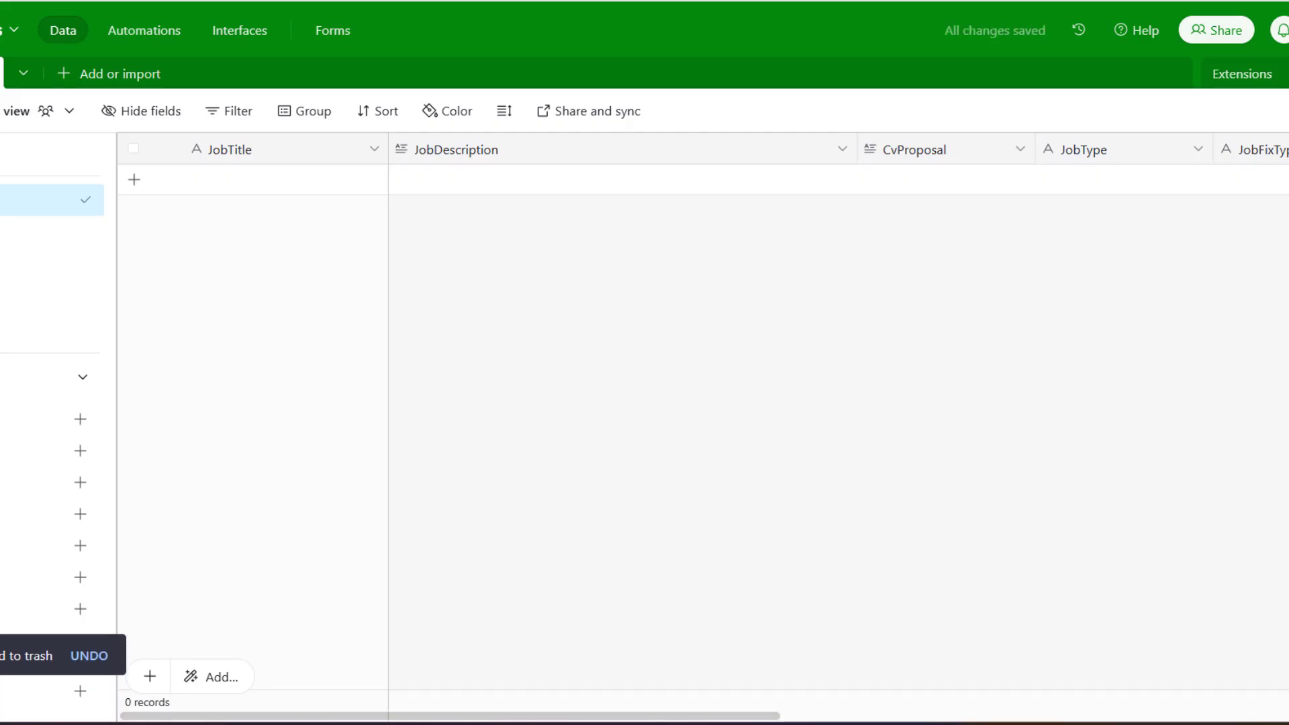
pyautogui.hotkey('ctrl', 'Tab')
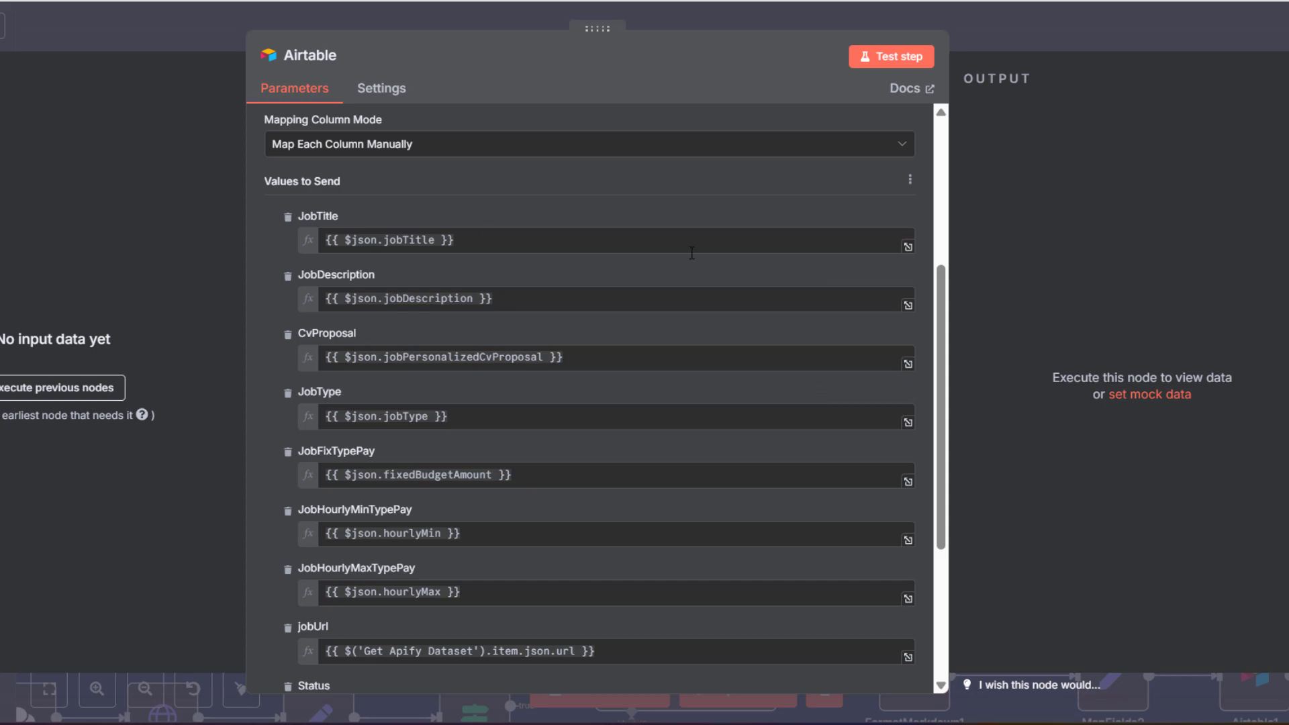
# Change the Get Apify Dataset limit query parameter from 50 to 2 and save the workflow
pyautogui.press('Escape')
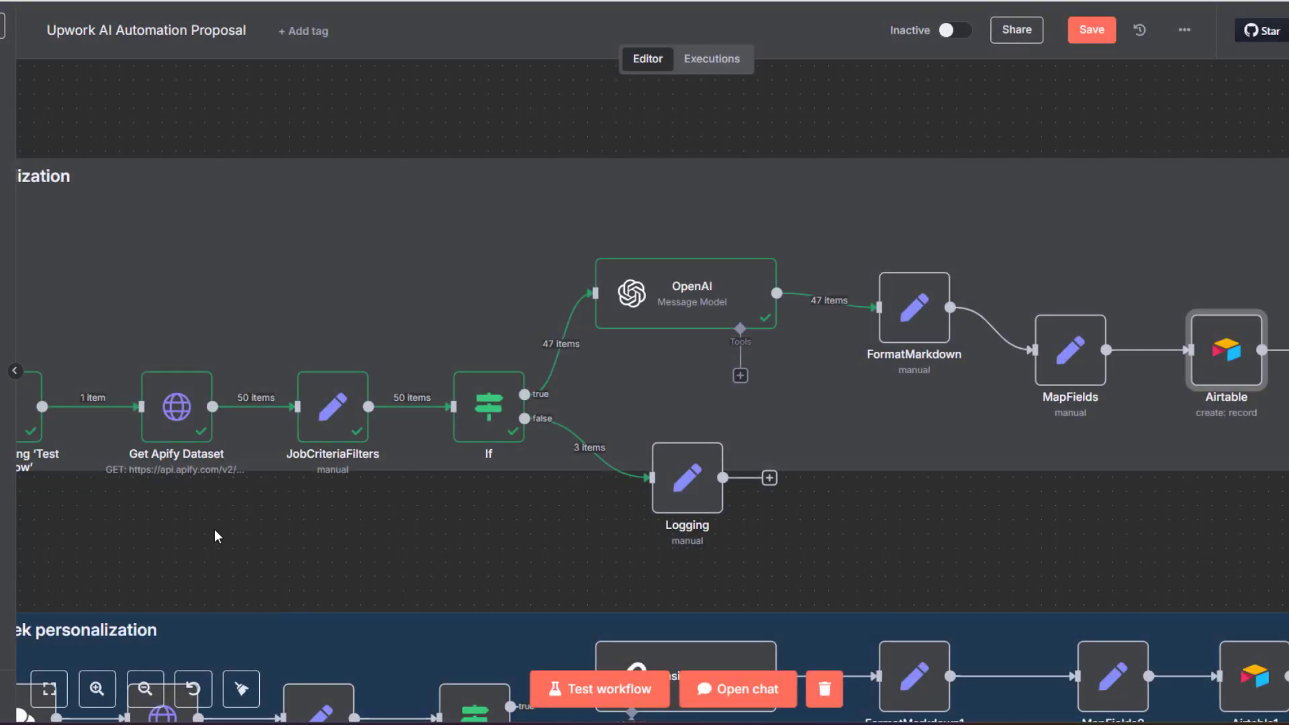
pyautogui.moveTo(215, 536); pyautogui.dragTo(426, 448)
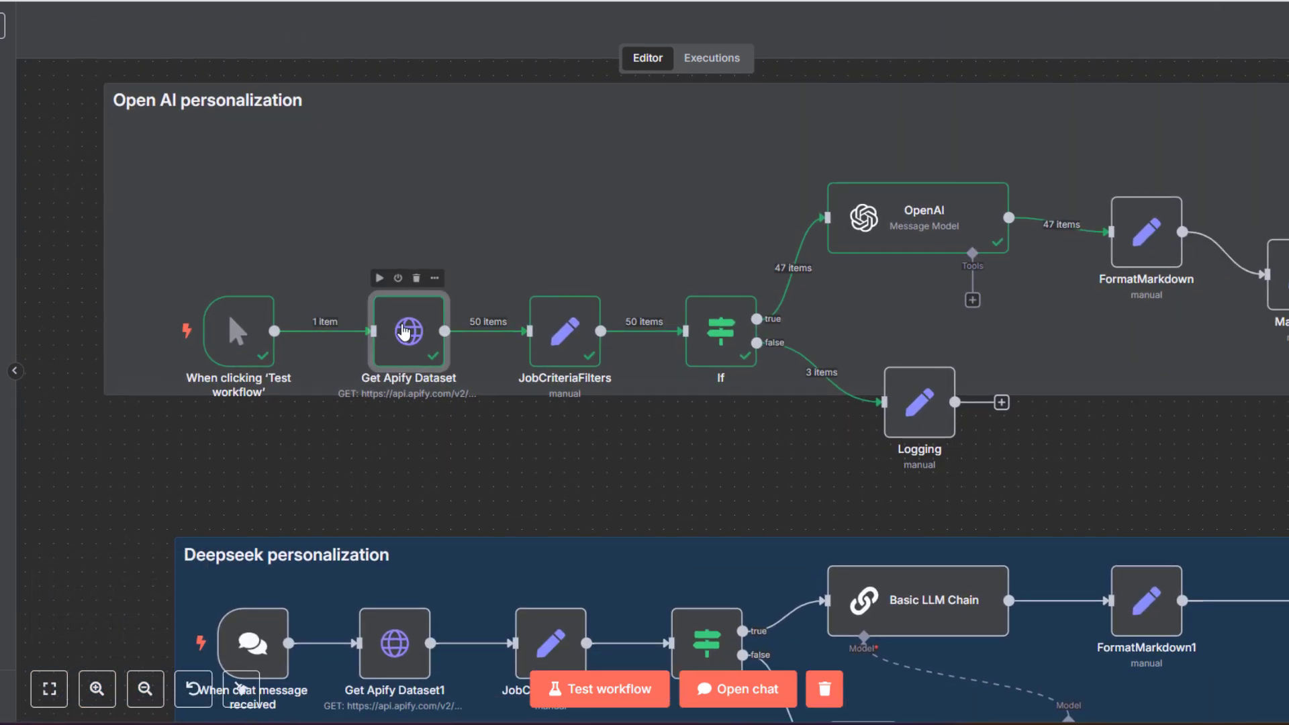
pyautogui.doubleClick(403, 331)
pyautogui.scroll(-4, 438, 296)
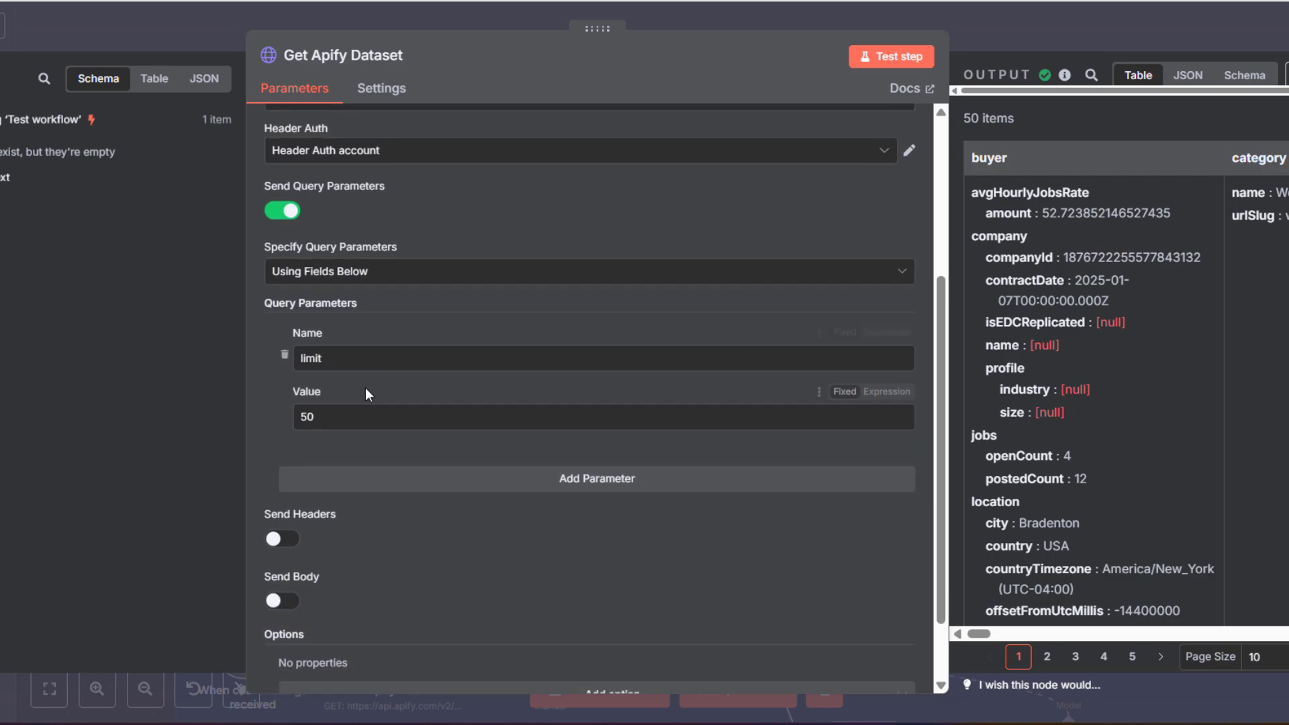
pyautogui.doubleClick(343, 417)
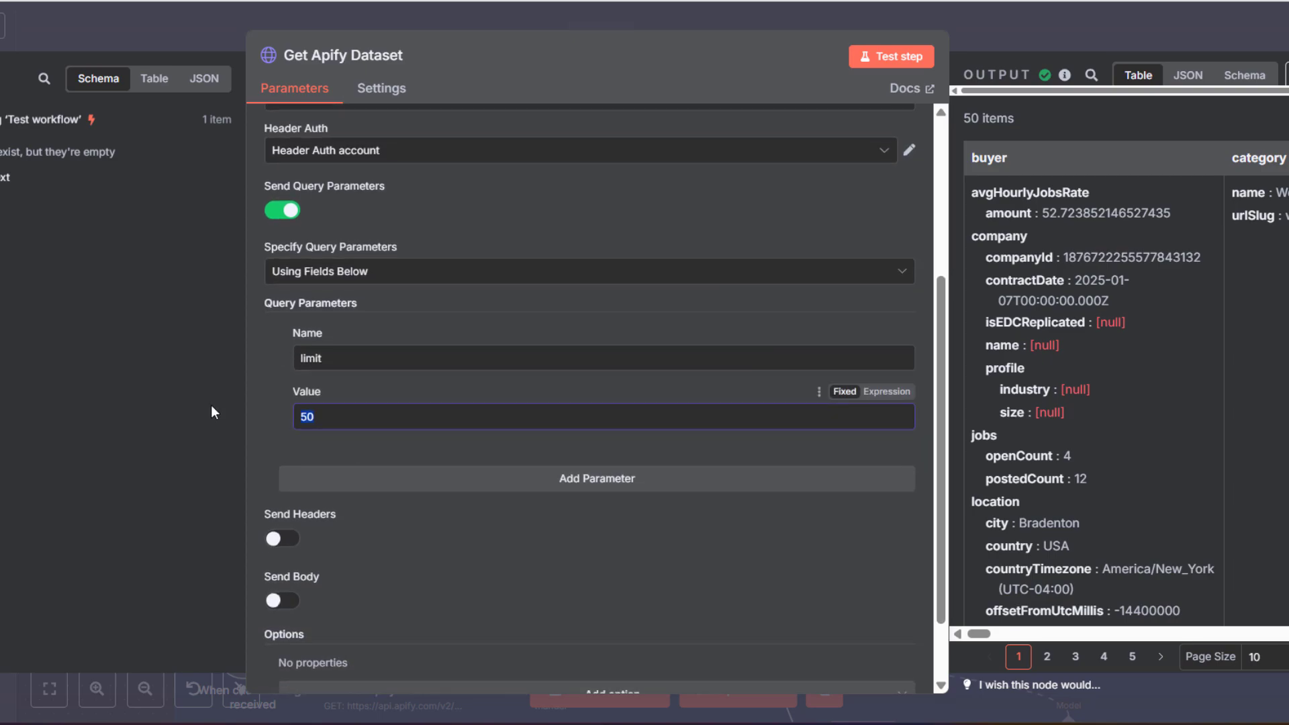
pyautogui.write('2')
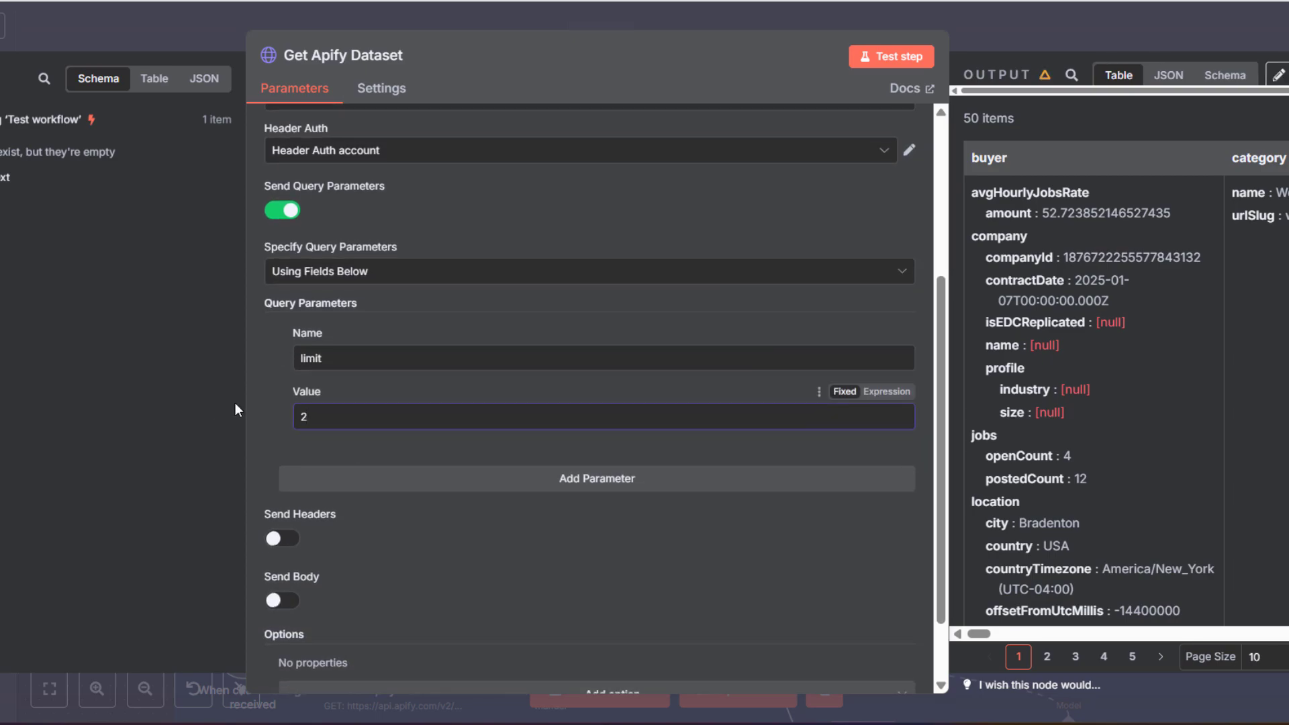
pyautogui.hotkey('ctrl', 's')
pyautogui.press('Escape')
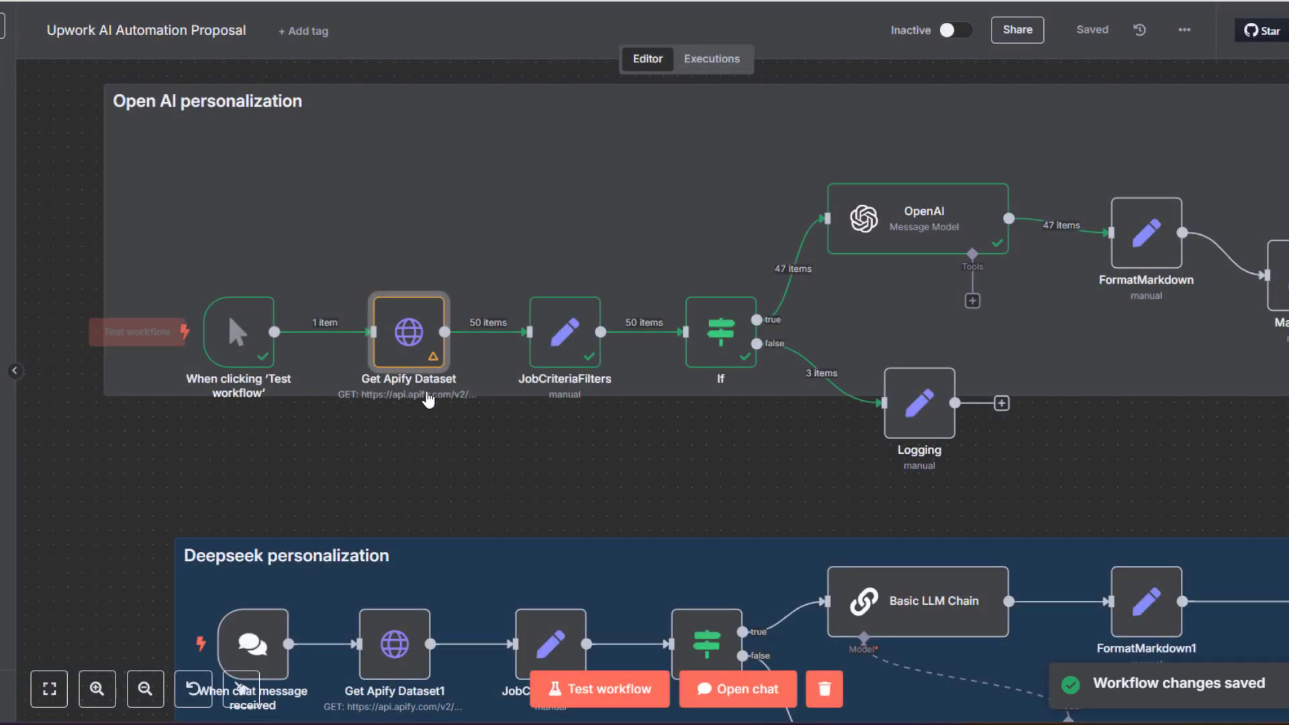
pyautogui.scroll(-3, 399, 557)
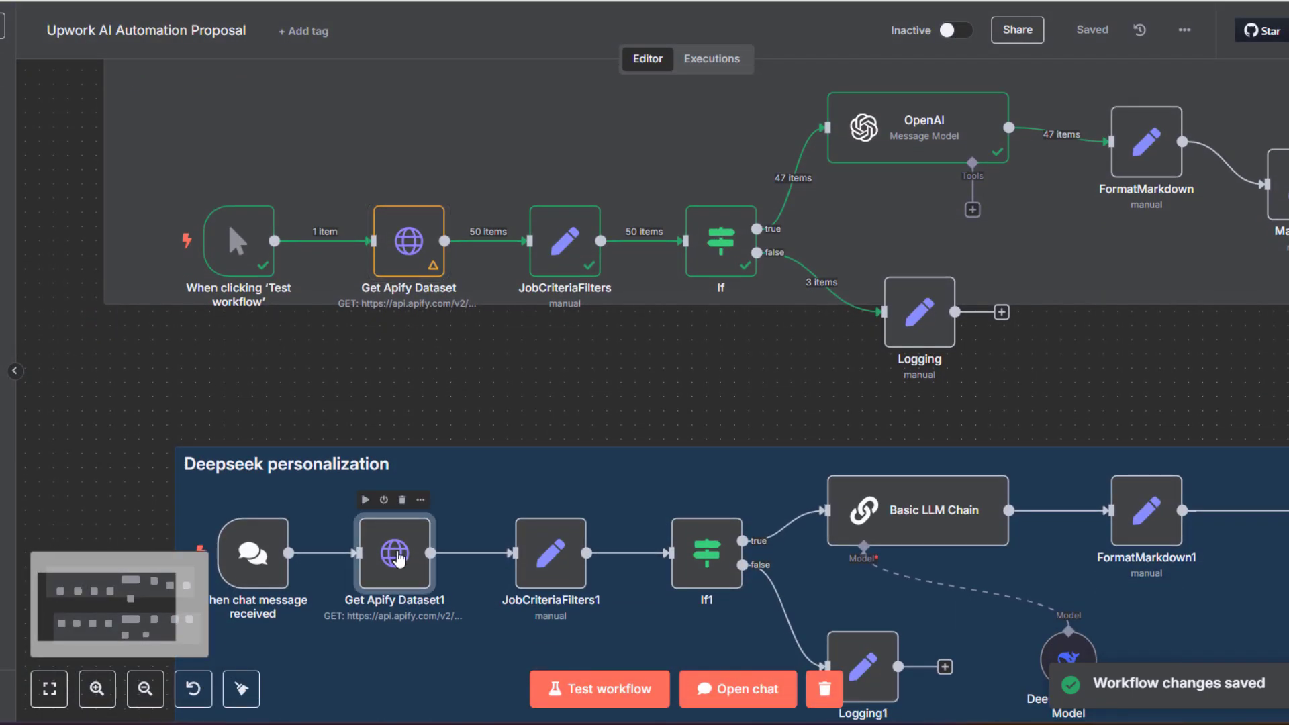
# On the DeepSeek-side Get Apify Dataset1 node, replace limit 50 with 2 and save
pyautogui.doubleClick(396, 554)
pyautogui.scroll(-3, 399, 552)
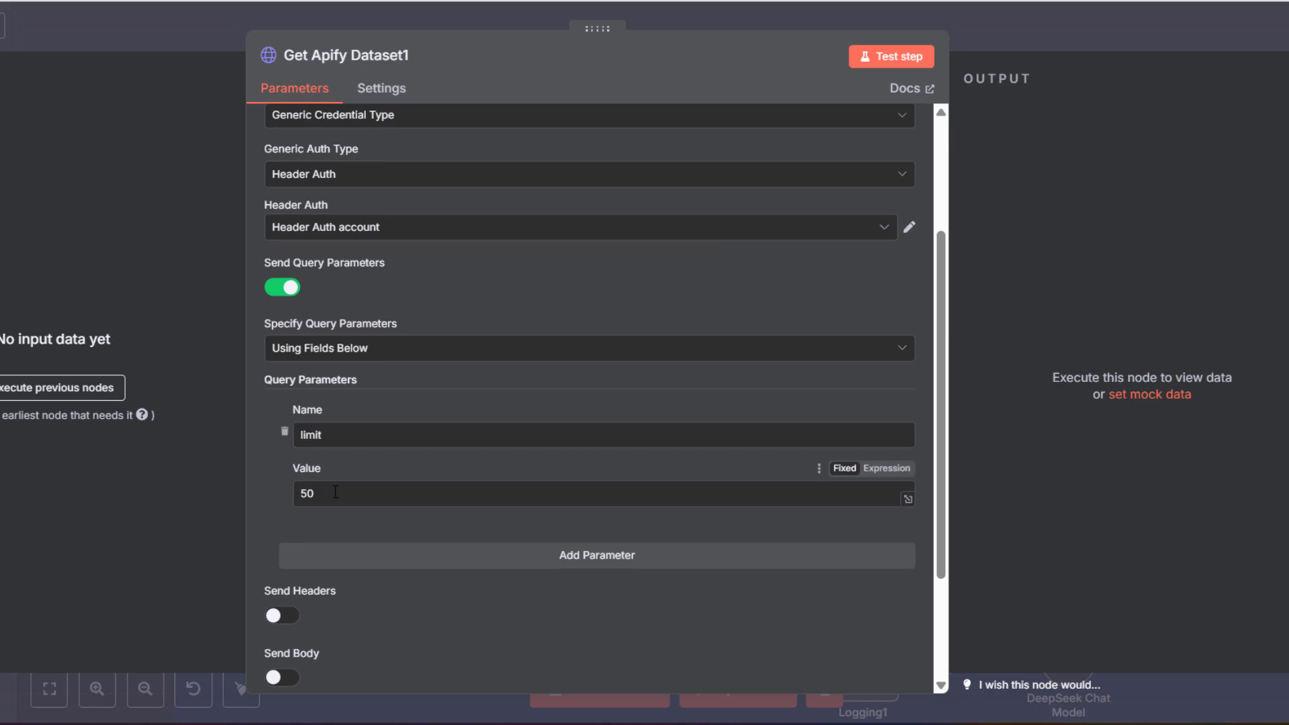
pyautogui.moveTo(335, 492); pyautogui.dragTo(173, 487)
pyautogui.write('2')
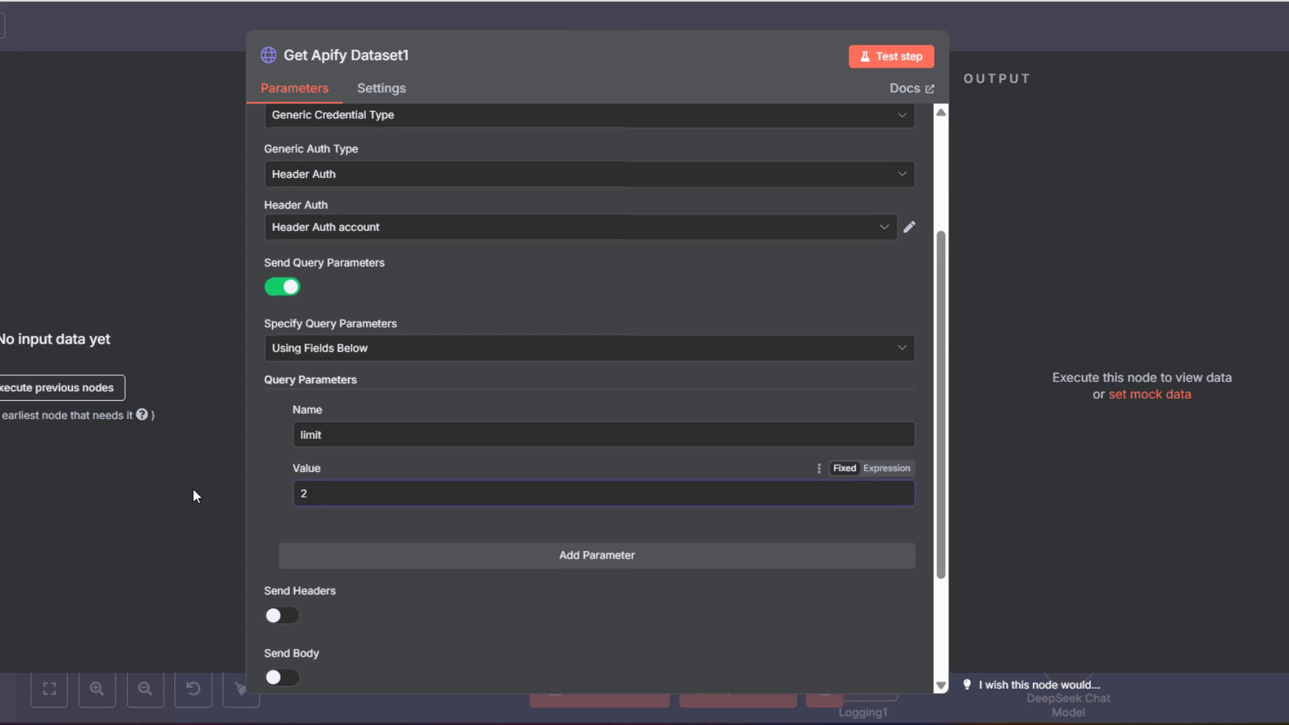
pyautogui.hotkey('ctrl', 's')
pyautogui.press('Escape')
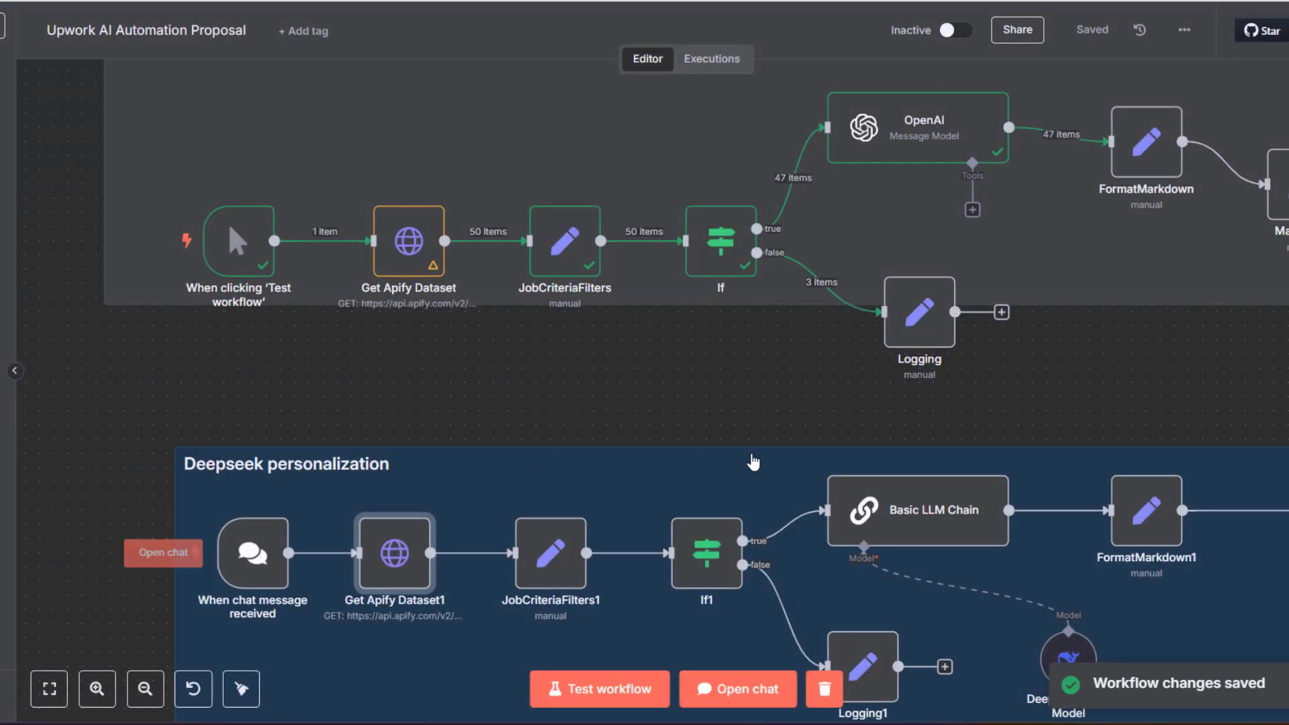
pyautogui.scroll(-5, 782, 425)
pyautogui.hscroll(5, 782, 425)
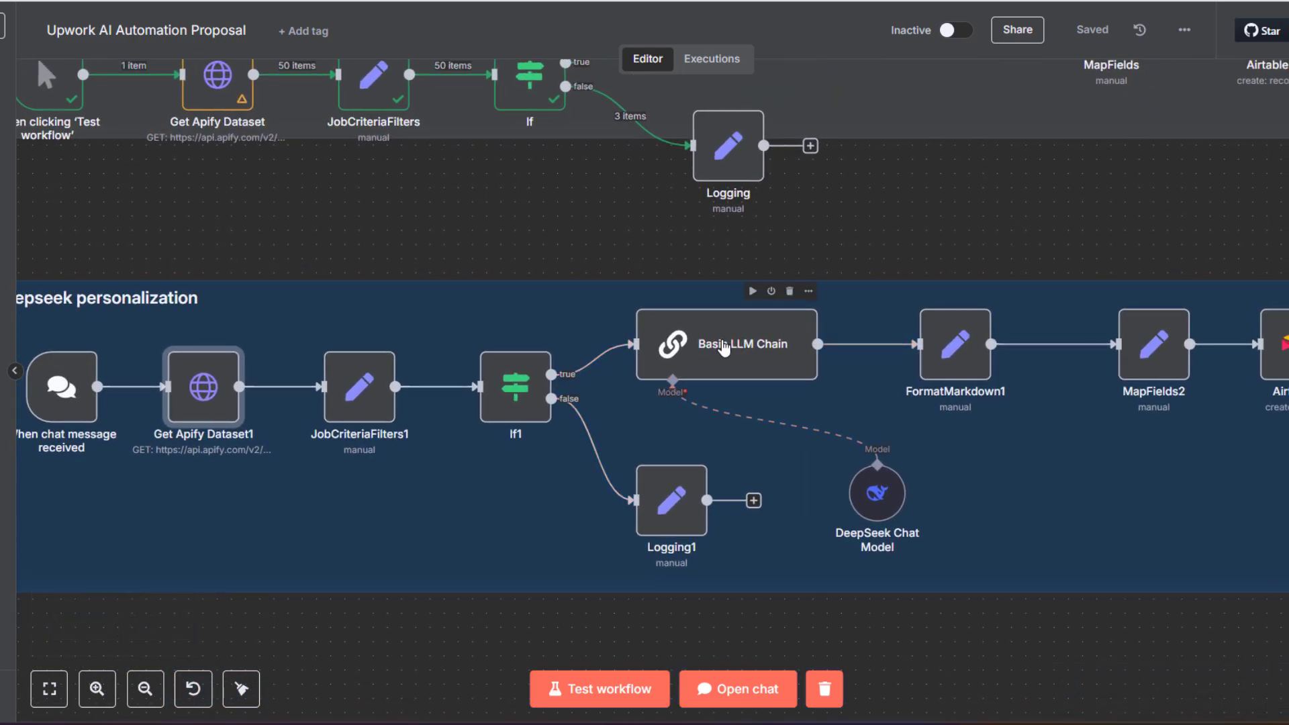
pyautogui.doubleClick(724, 347)
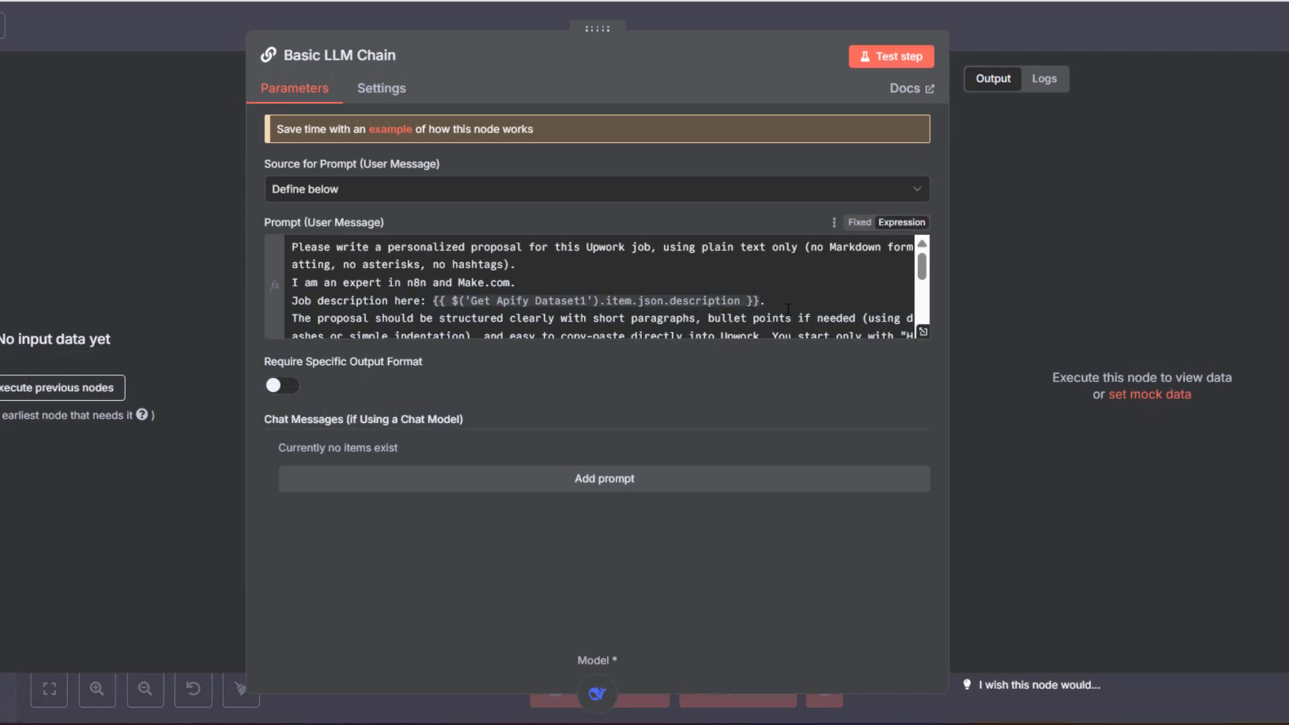
pyautogui.scroll(-5, 737, 272)
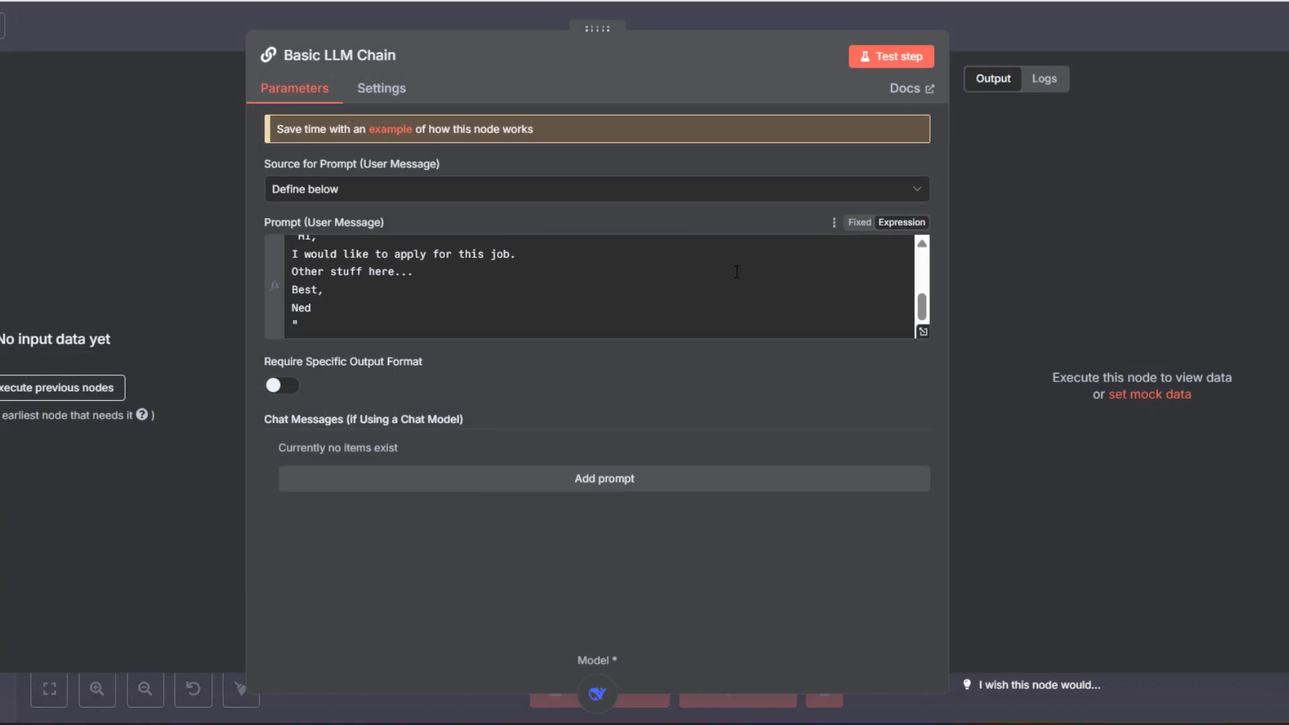
pyautogui.click(923, 332)
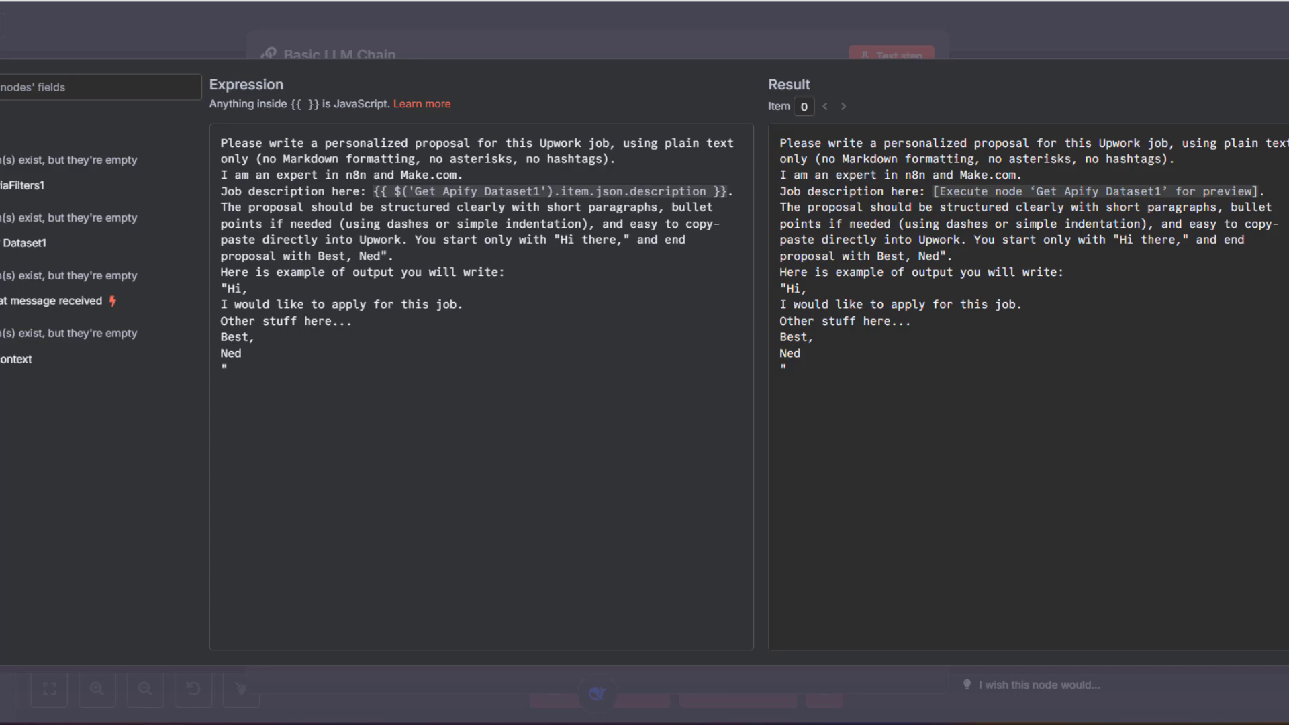
pyautogui.press('Escape')
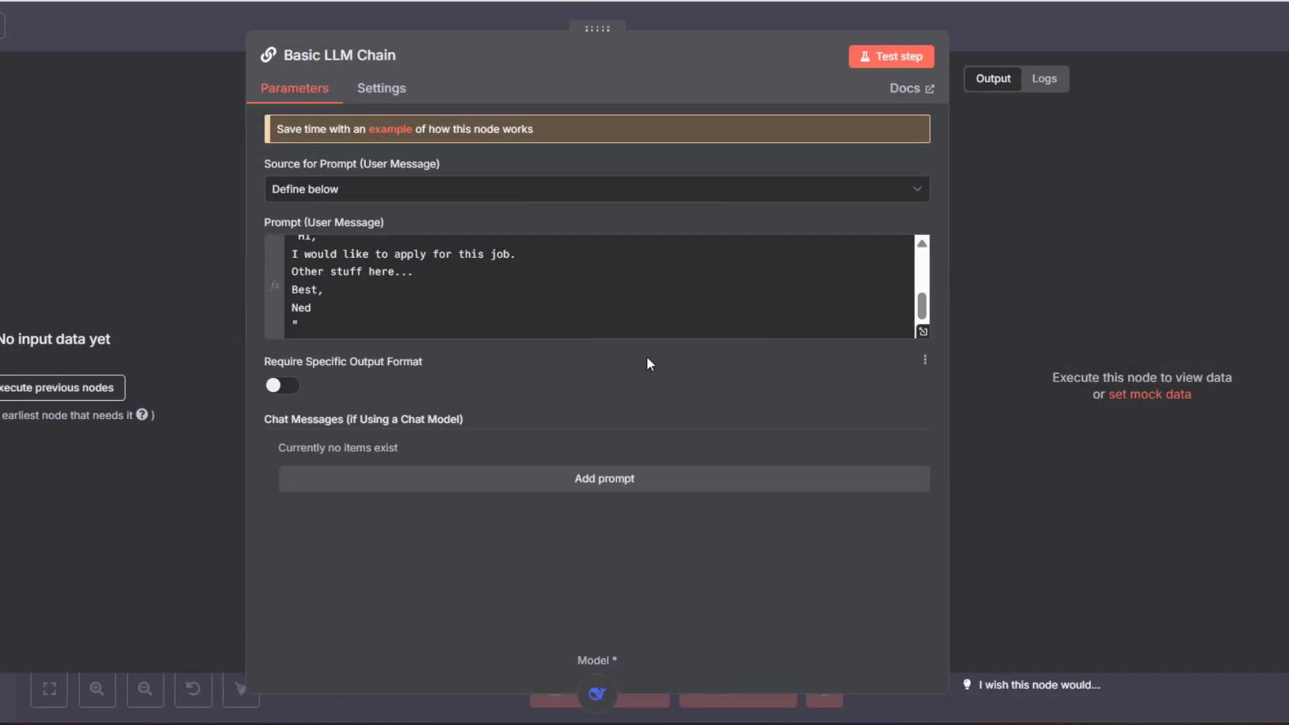
pyautogui.press('Escape')
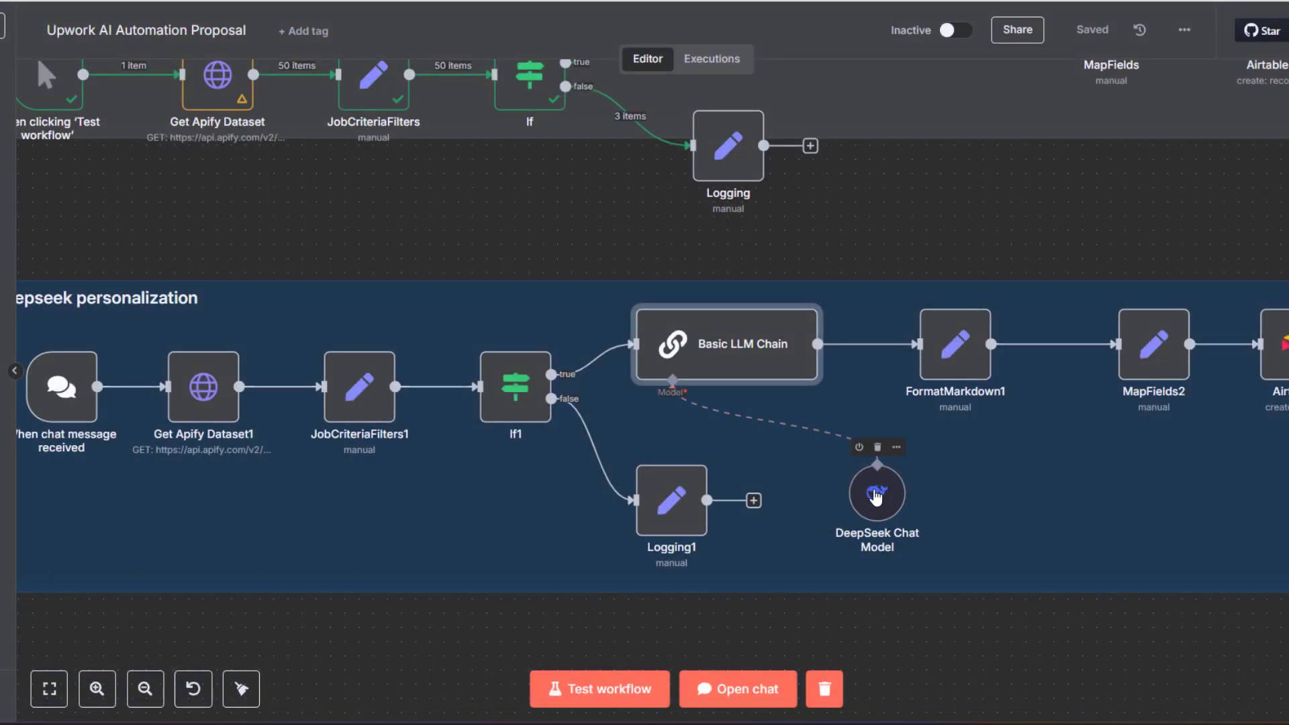
pyautogui.doubleClick(876, 496)
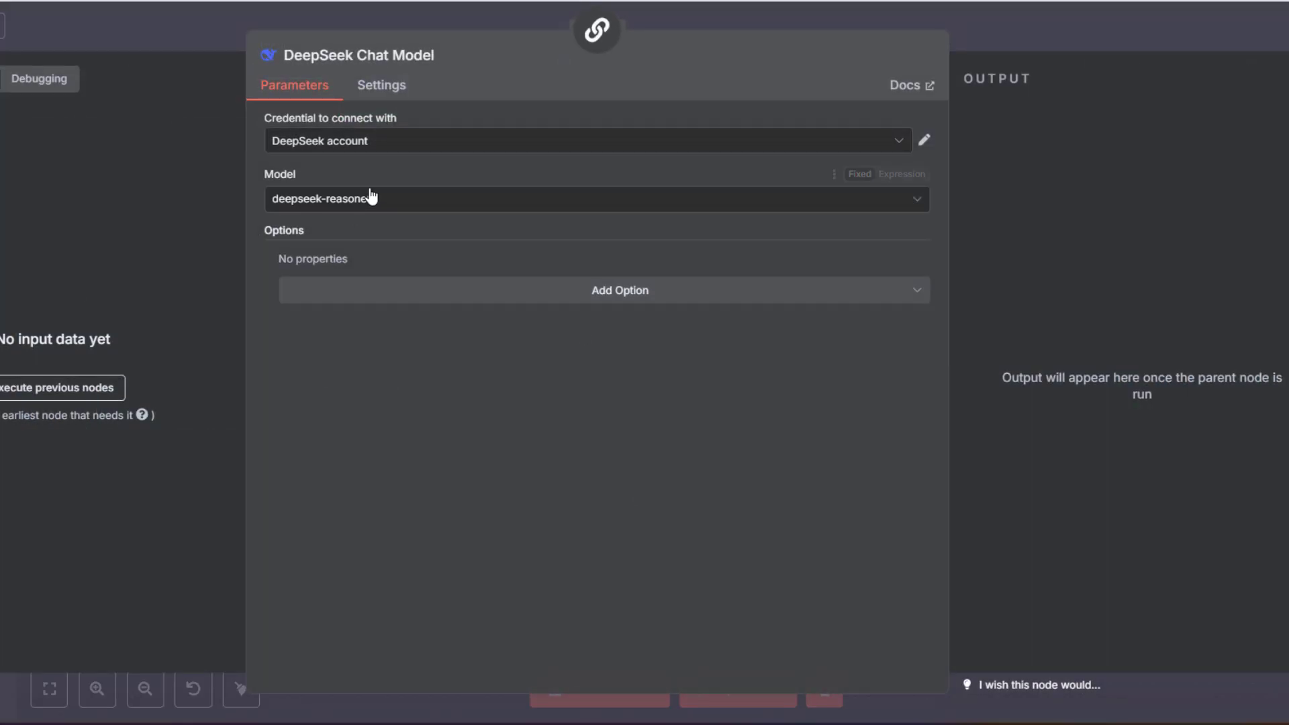
pyautogui.click(547, 202)
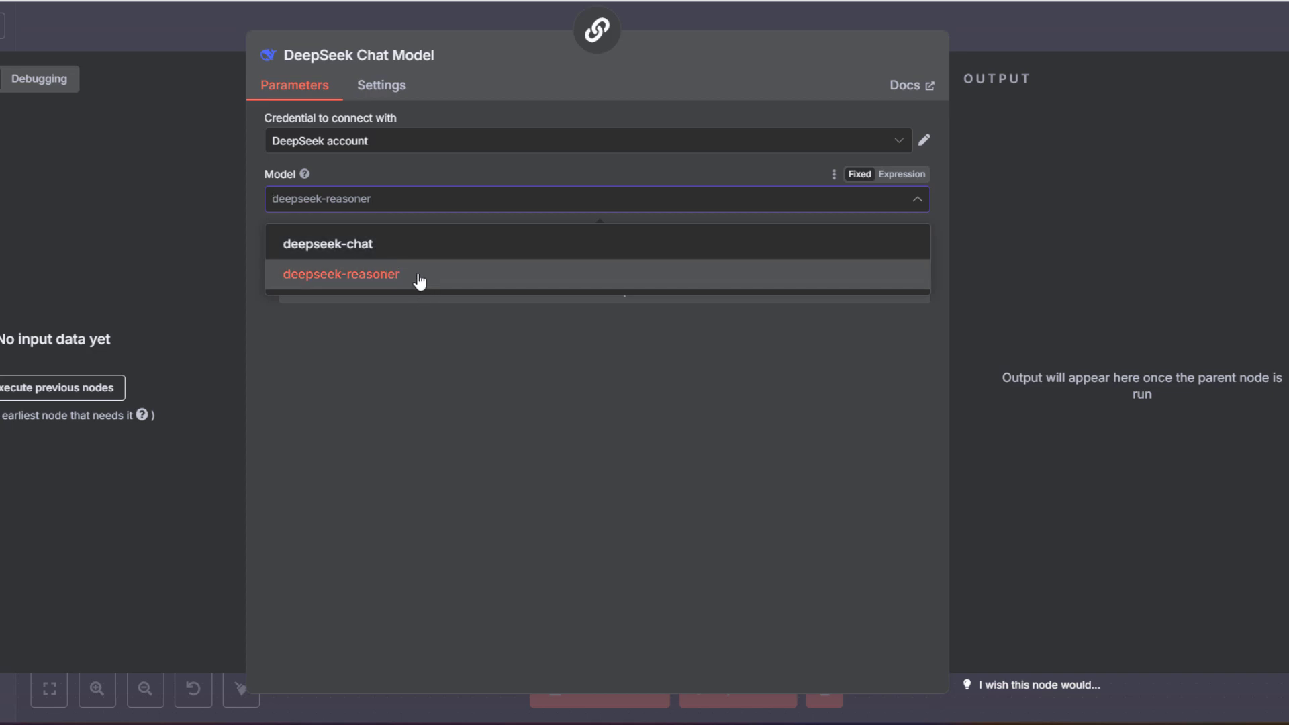
pyautogui.click(419, 281)
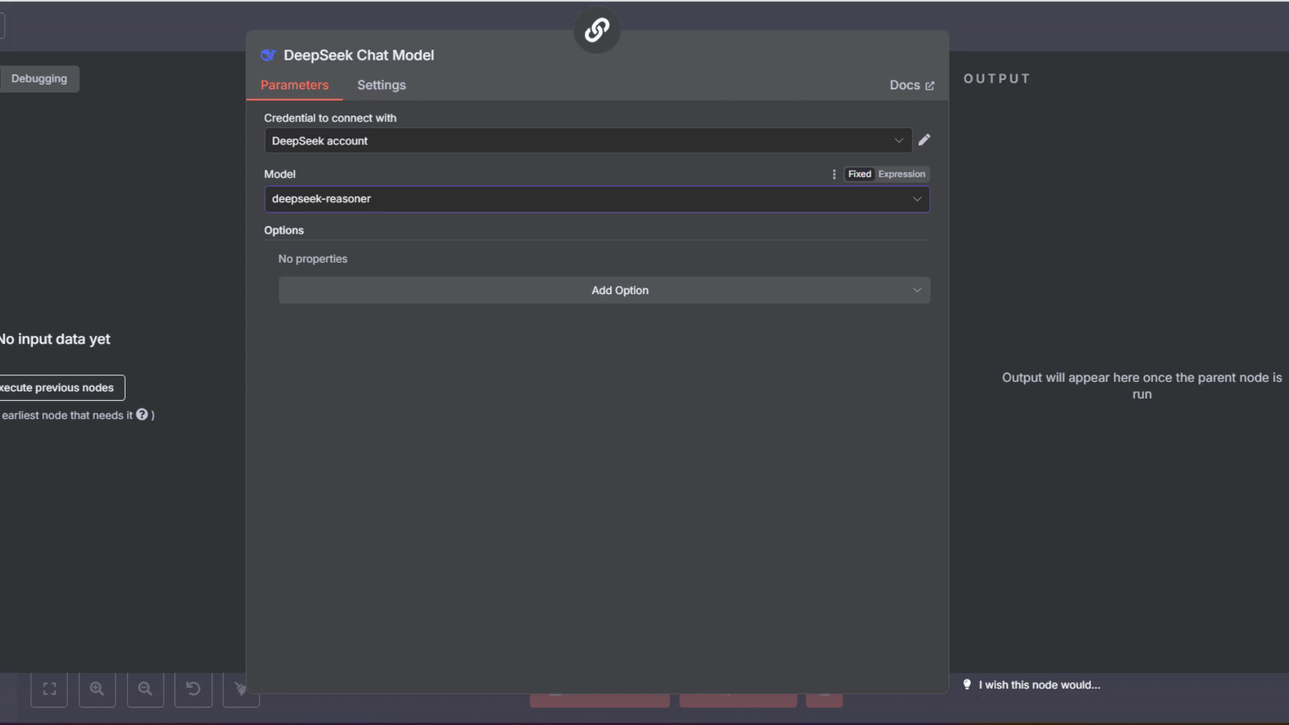
pyautogui.press('Escape')
pyautogui.click(205, 380)
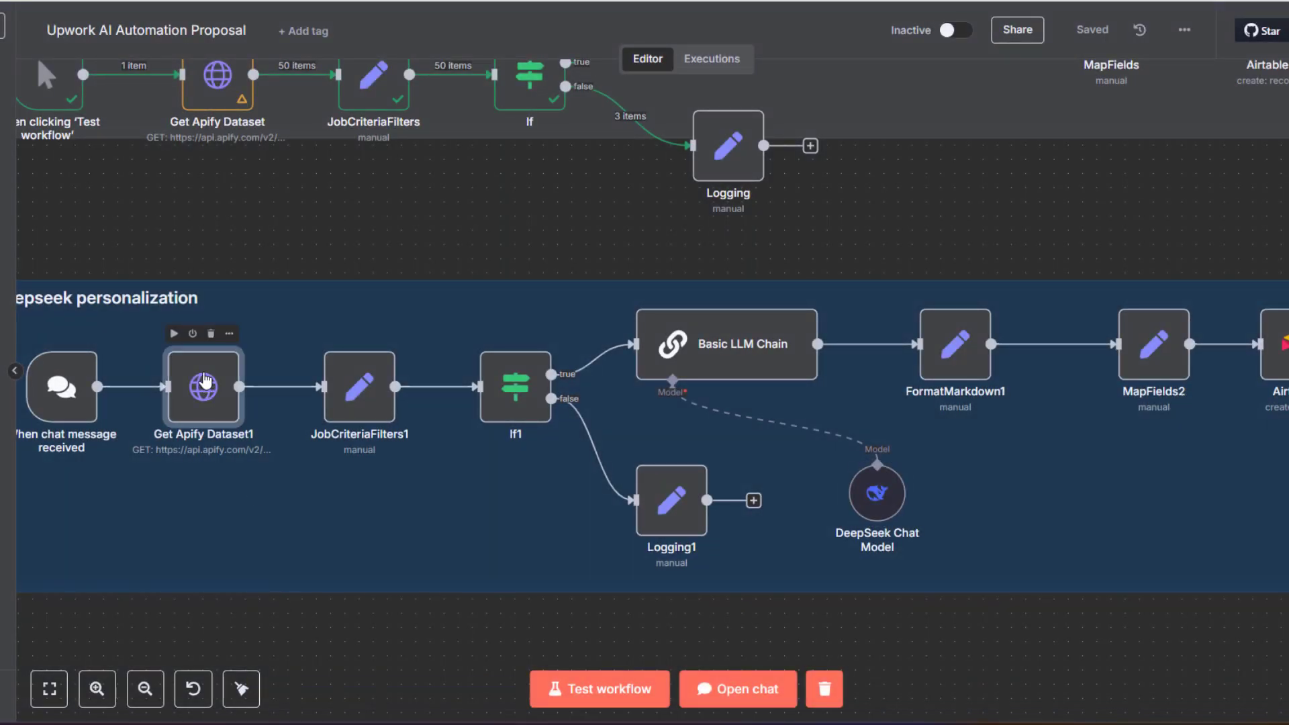
pyautogui.doubleClick(205, 380)
pyautogui.scroll(-3, 365, 591)
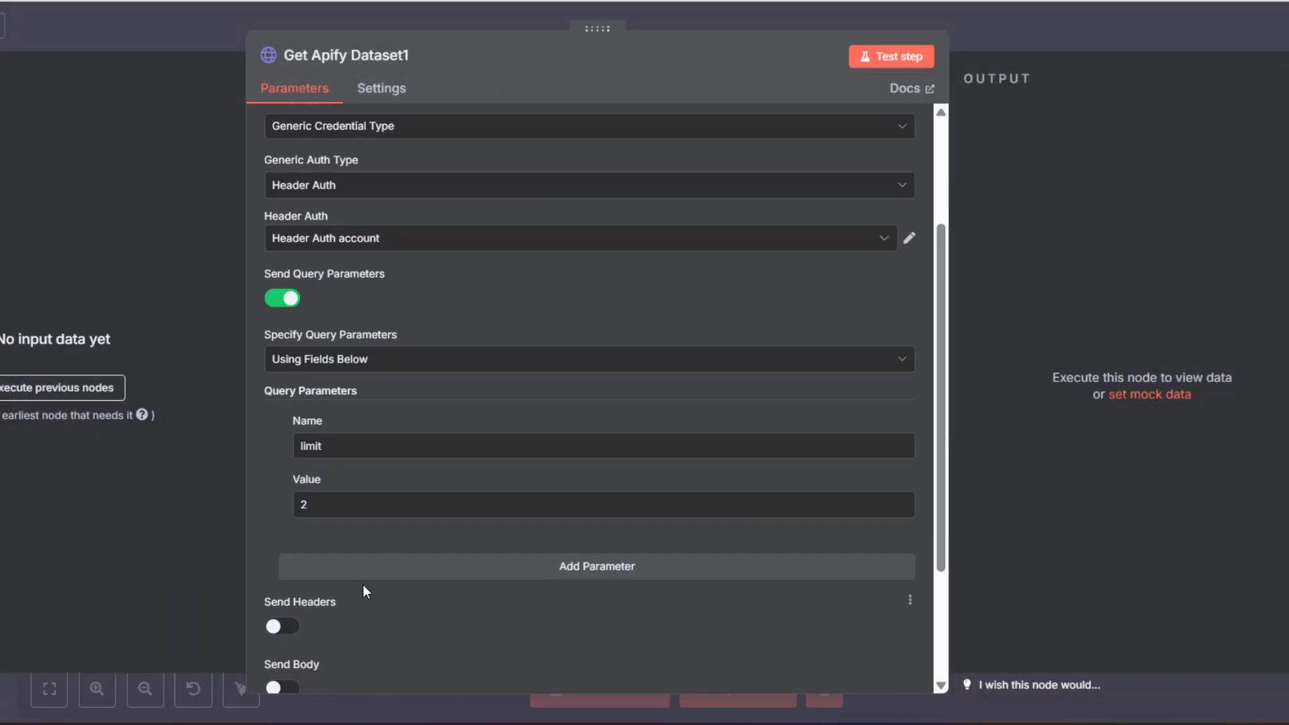
pyautogui.press('Escape')
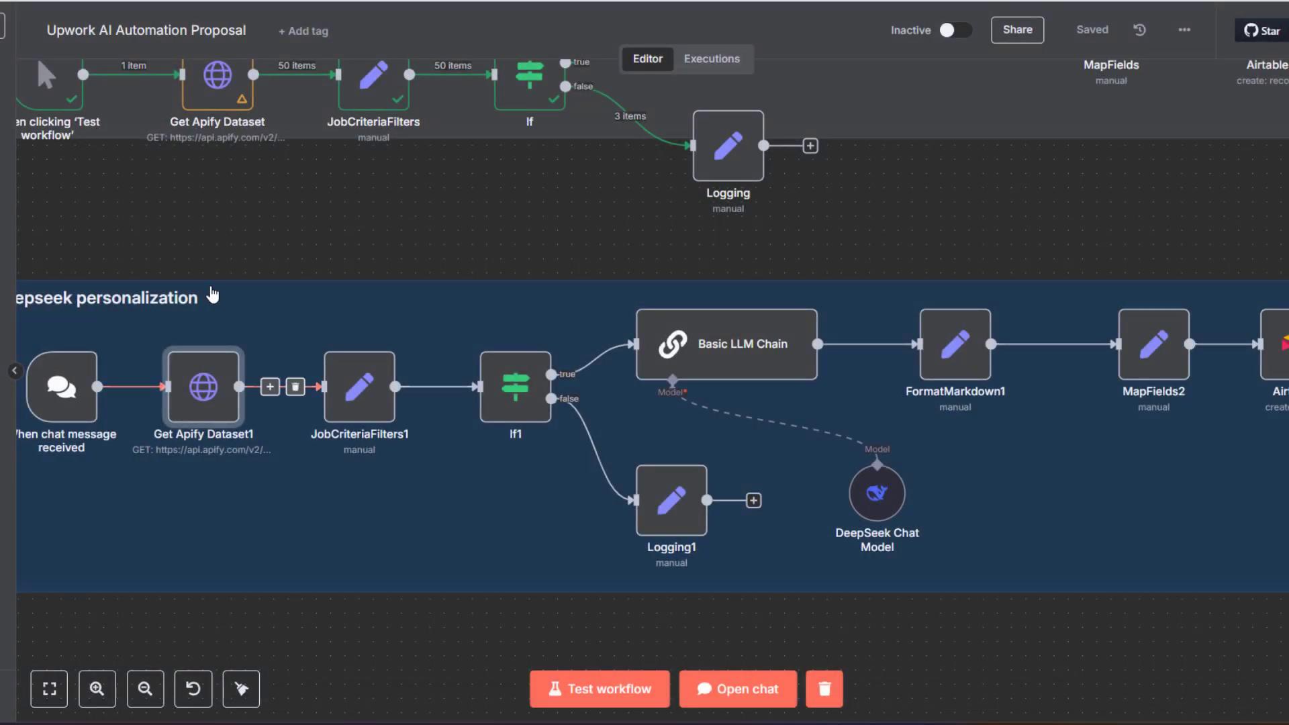
pyautogui.scroll(3, 291, 291)
pyautogui.doubleClick(201, 232)
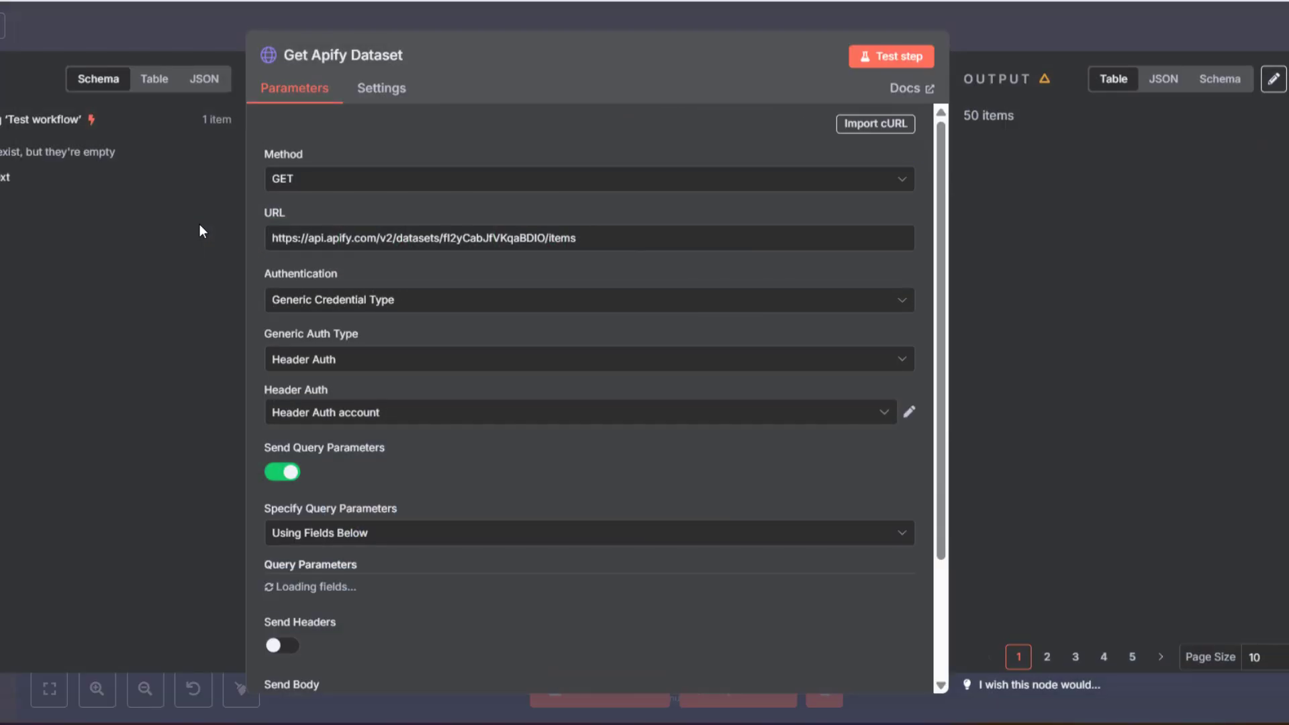
pyautogui.scroll(-5, 453, 489)
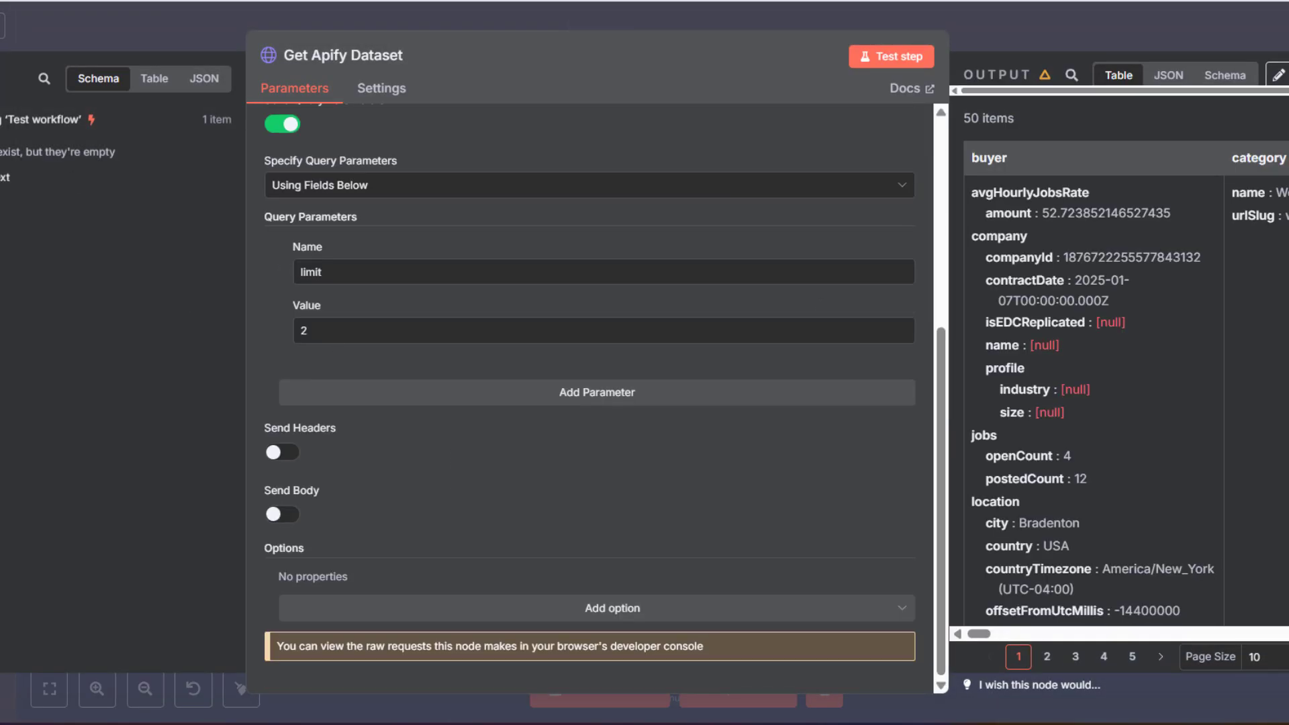
pyautogui.click(234, 387)
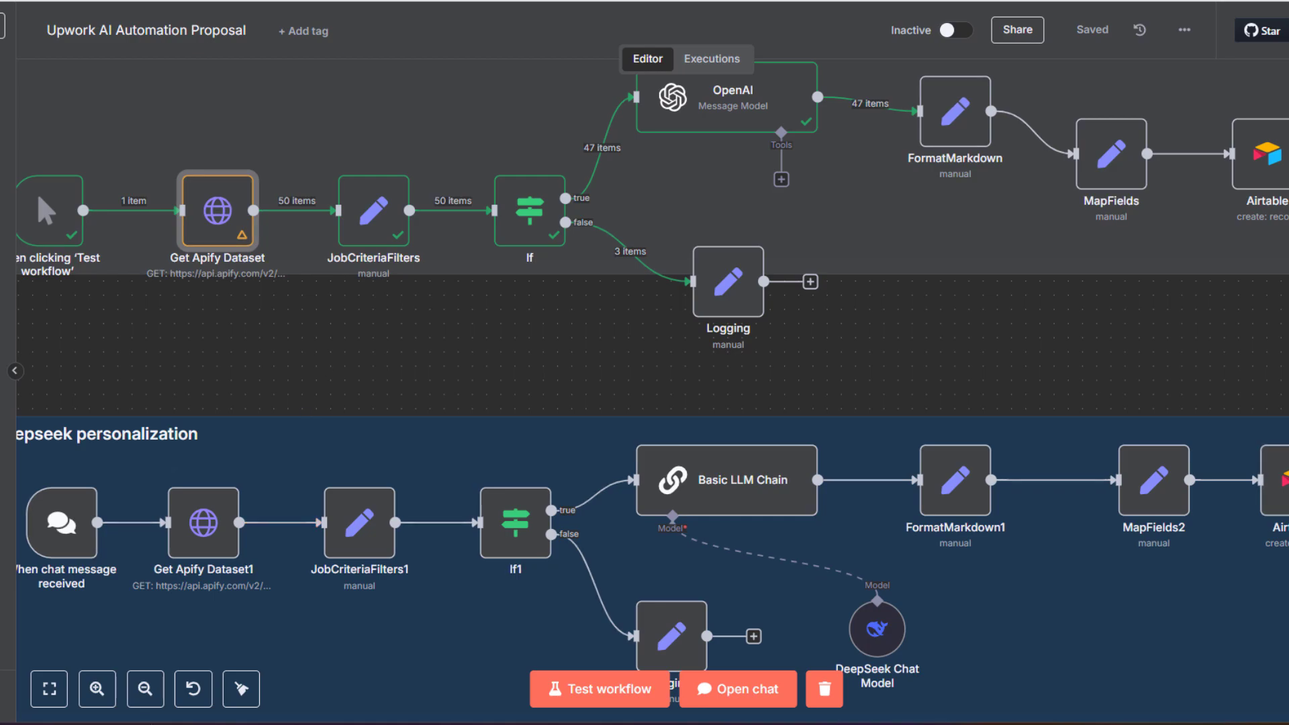
# Move Get Apify Dataset beside the trigger, save, and start a test run limited to 2 jobs
pyautogui.click(49, 689)
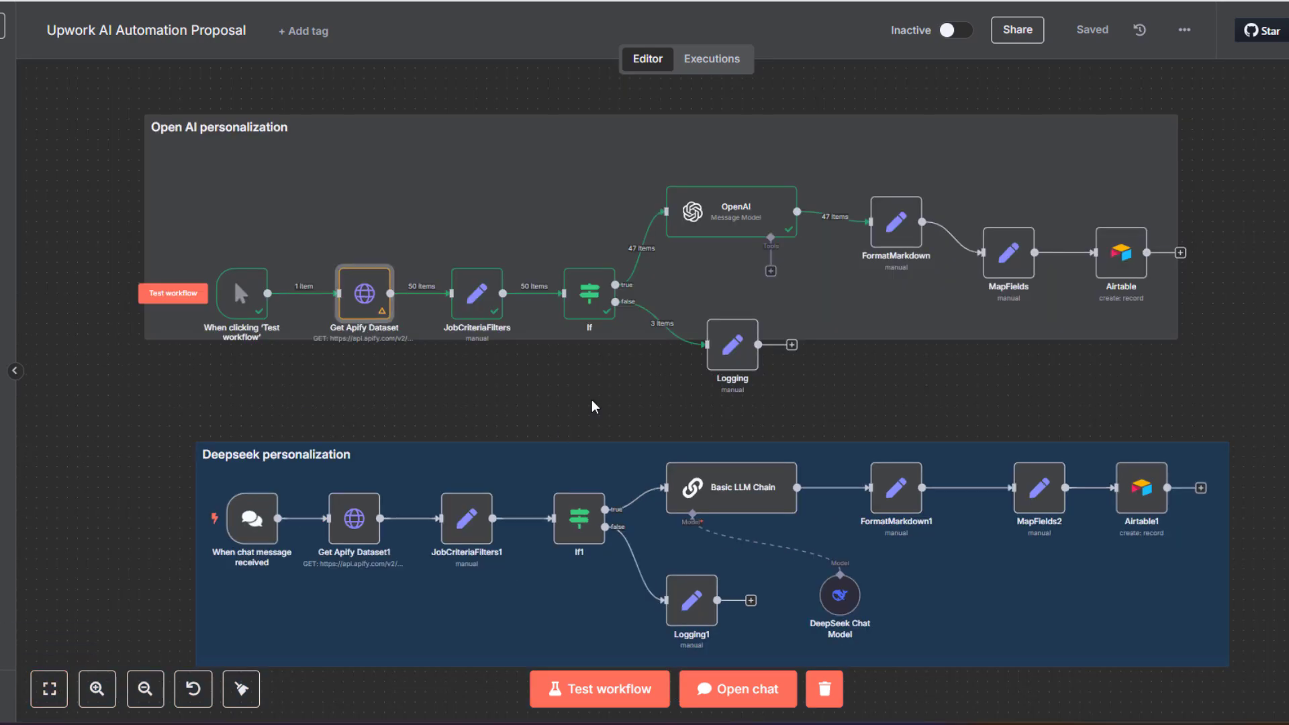
pyautogui.moveTo(417, 168); pyautogui.dragTo(461, 231)
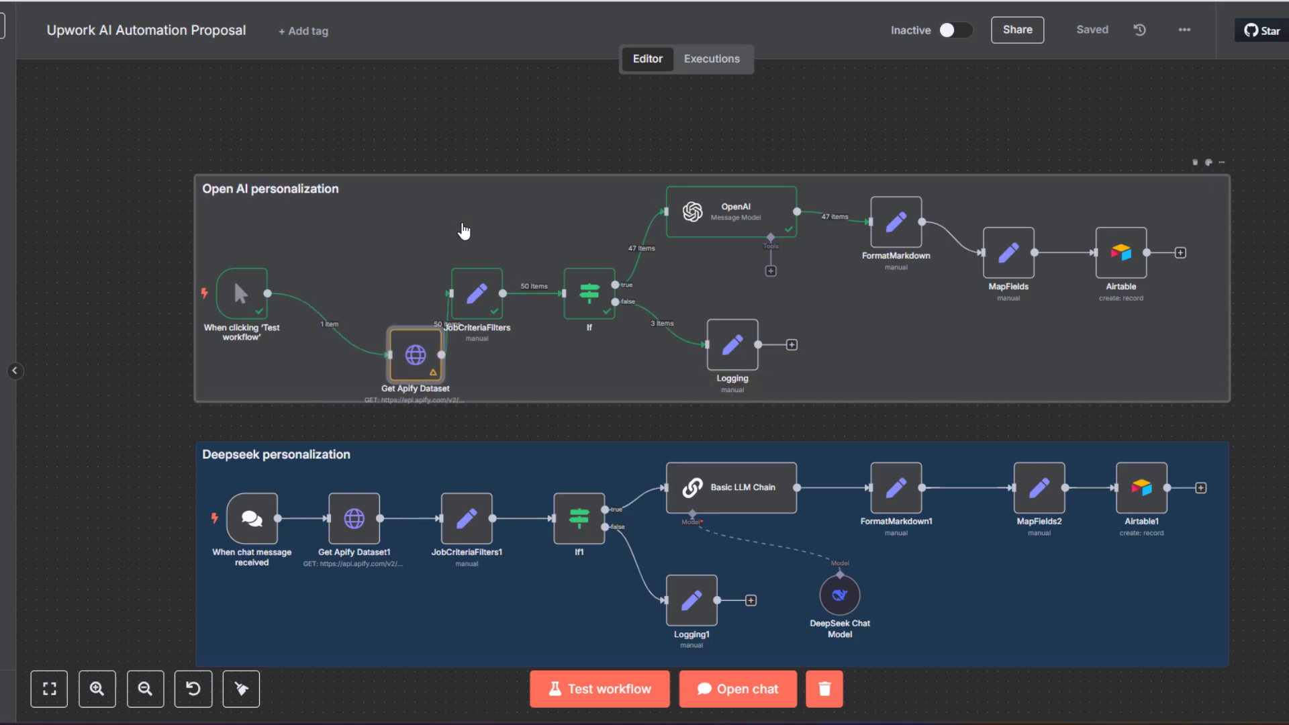
pyautogui.click(121, 354)
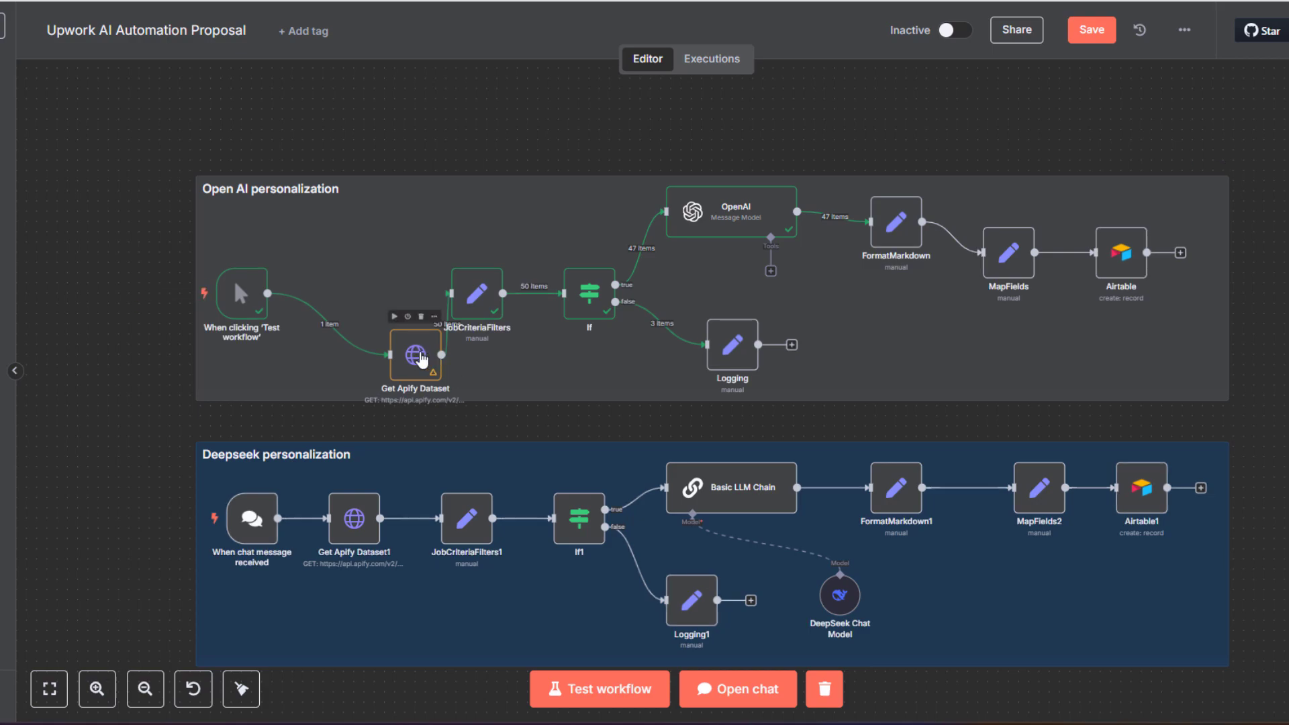
pyautogui.moveTo(415, 350); pyautogui.dragTo(364, 288)
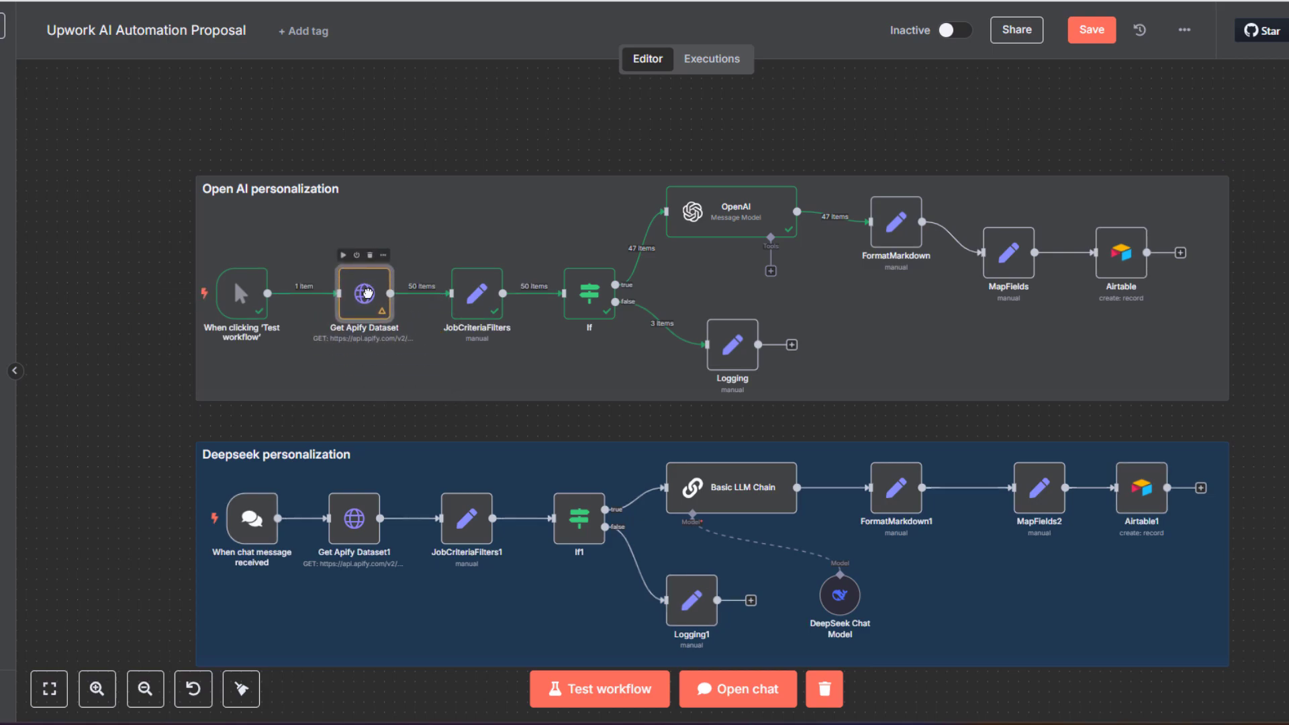
pyautogui.hotkey('ctrl', 's')
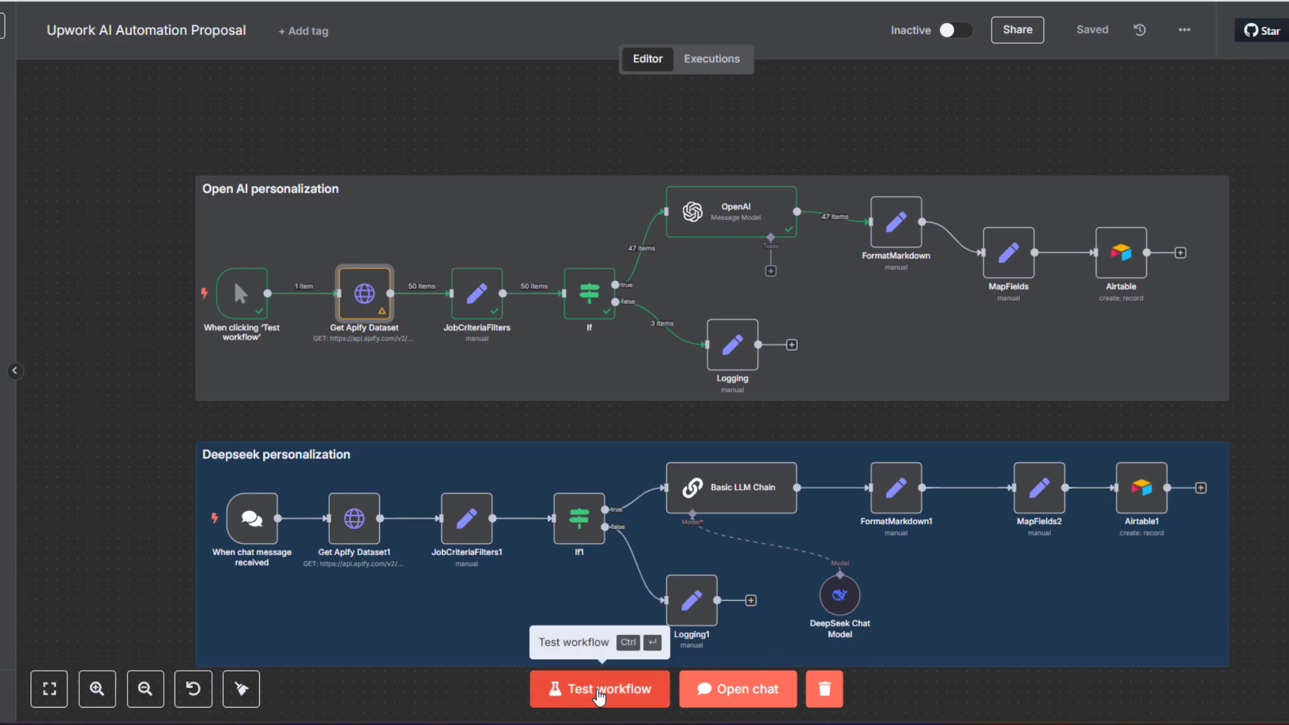
pyautogui.click(600, 697)
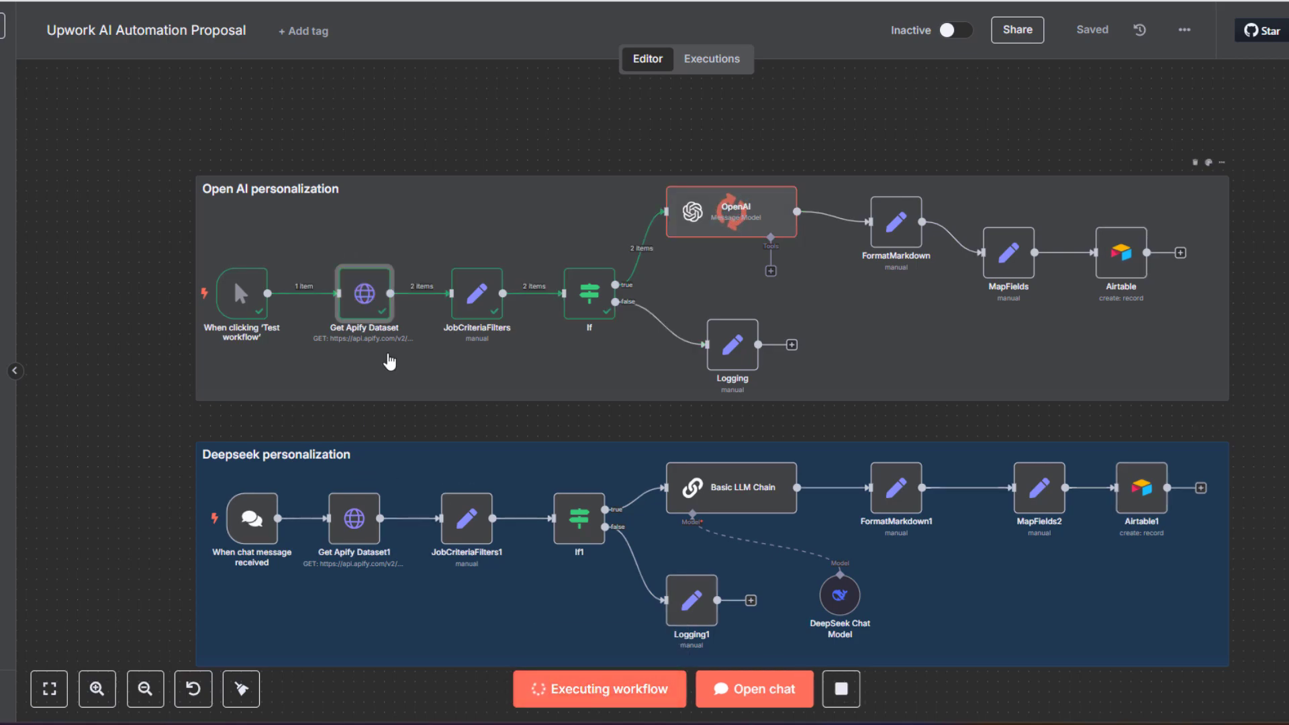
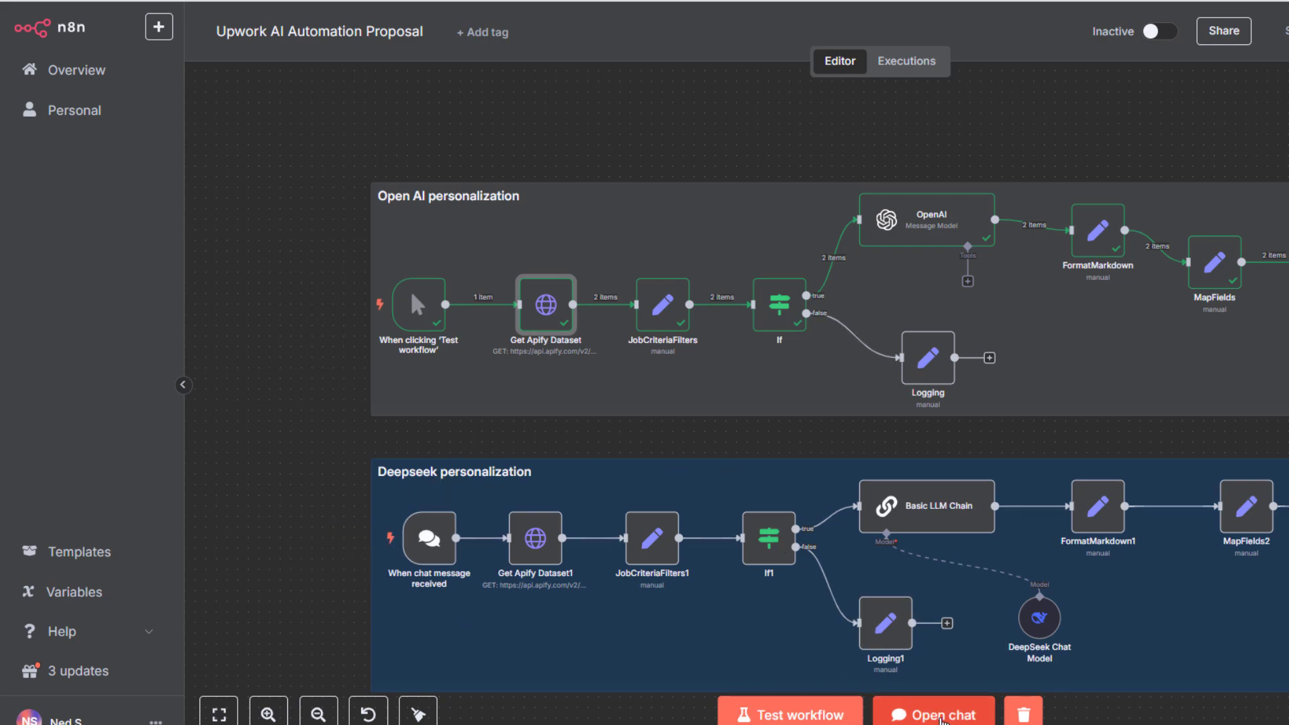
# Send the chat message 'go charlie' to start the Deepseek workflow run with 2 jobs
pyautogui.click(940, 717)
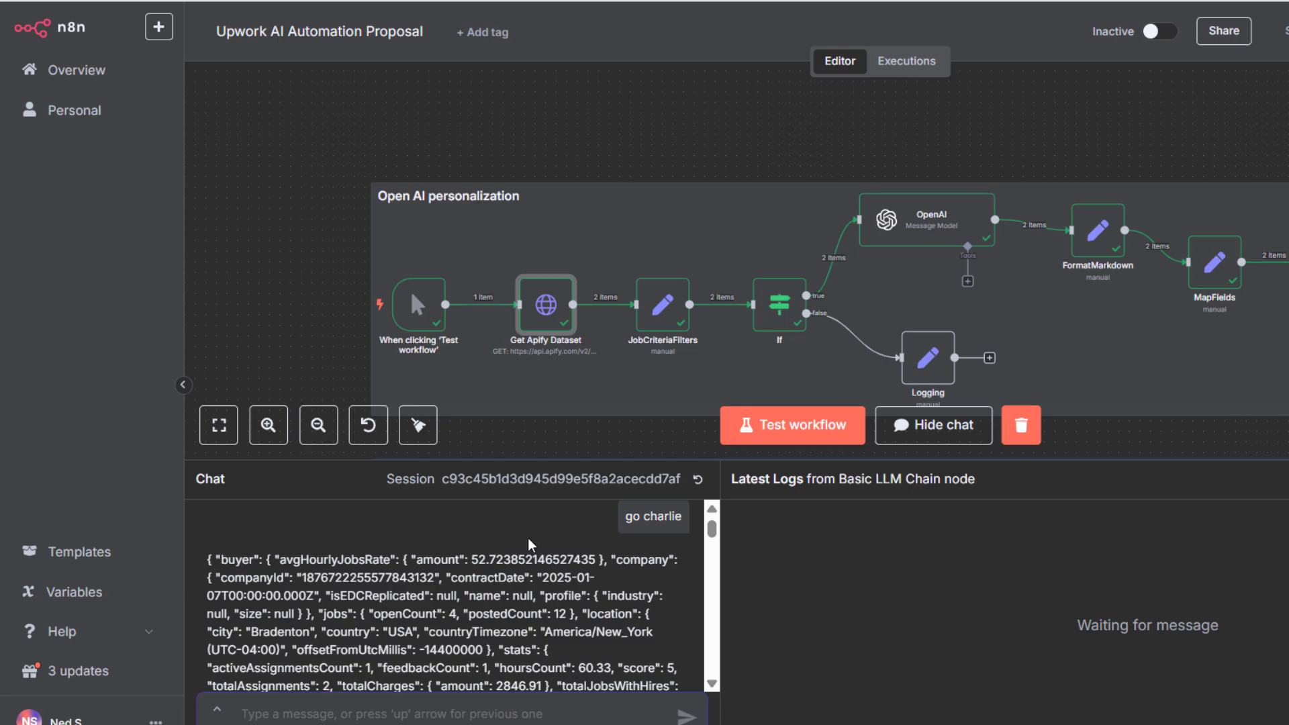
pyautogui.write('go charlie')
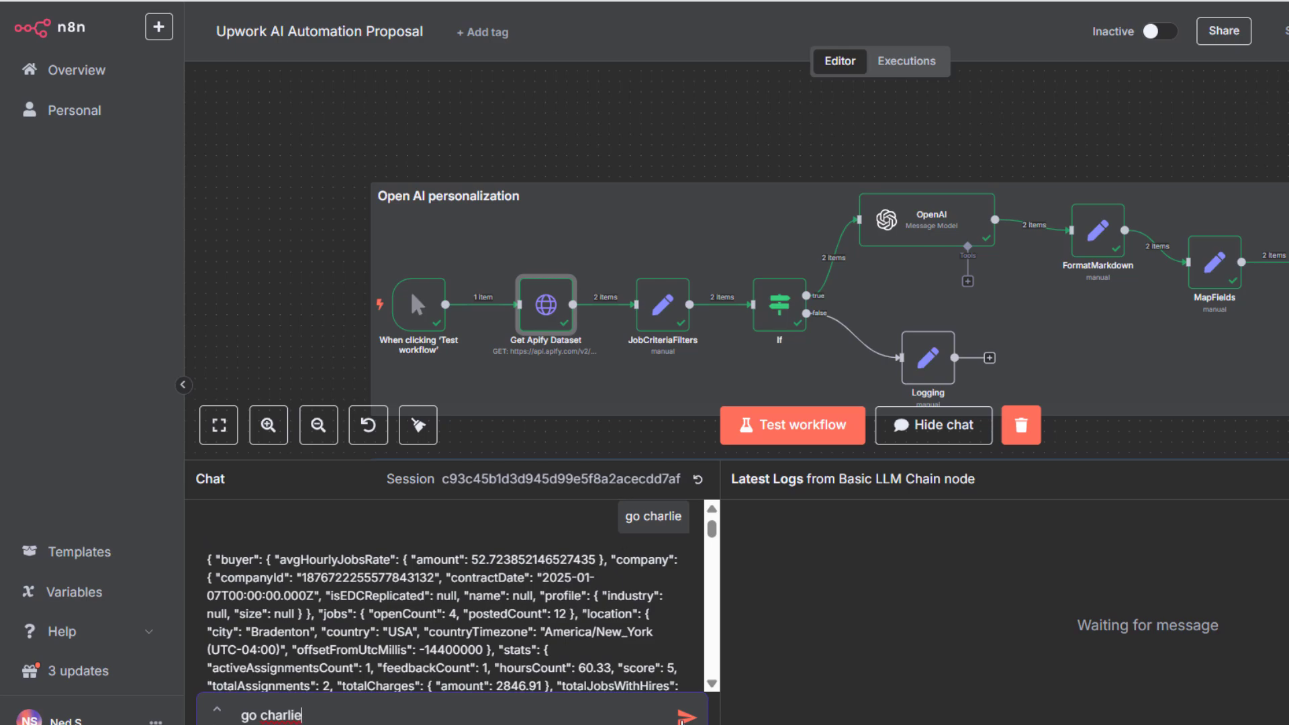
pyautogui.click(686, 717)
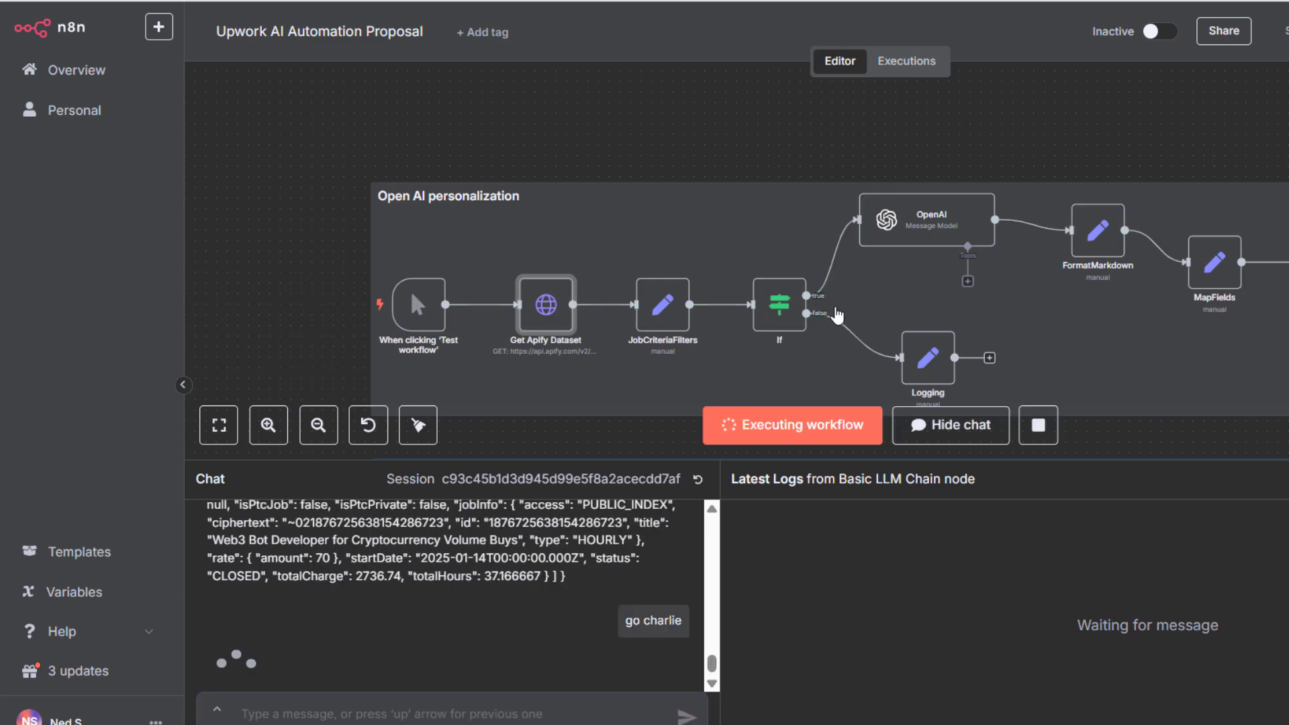
pyautogui.scroll(-7, 833, 268)
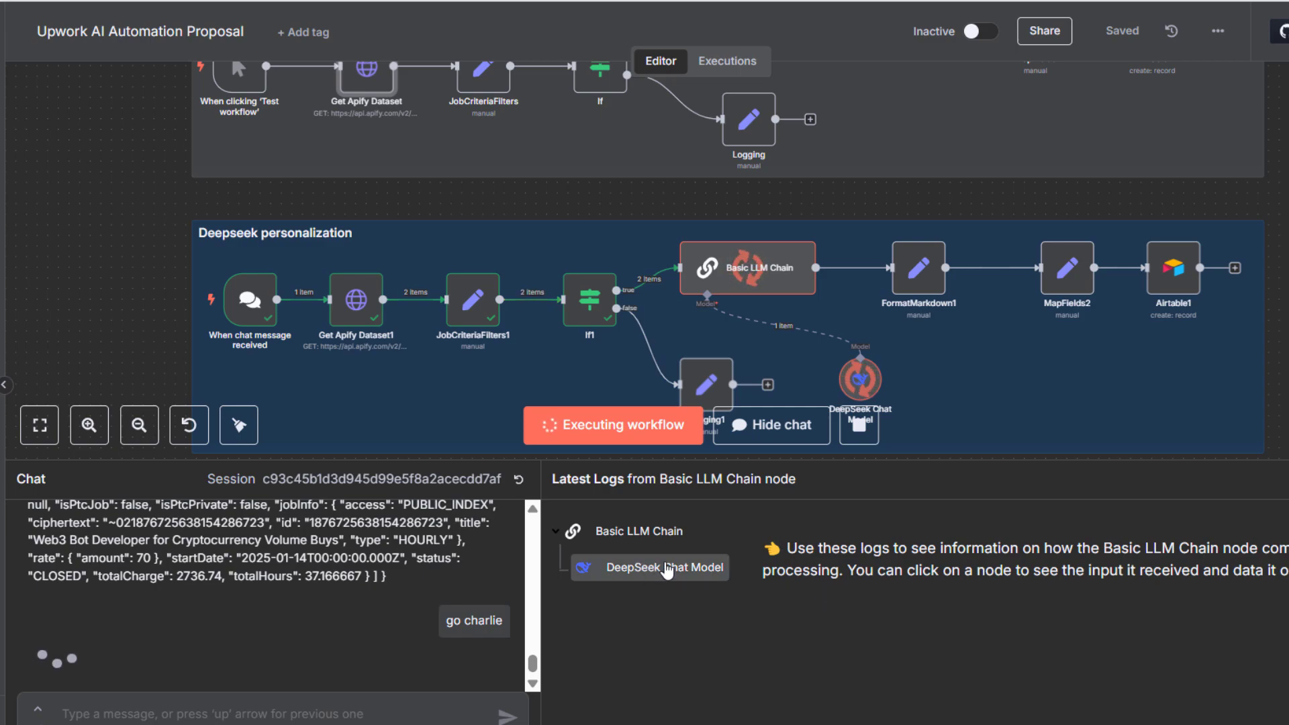
# Read the DeepSeek Chat Model's prompt input in Latest Logs while the run finishes into Airtable
pyautogui.click(666, 570)
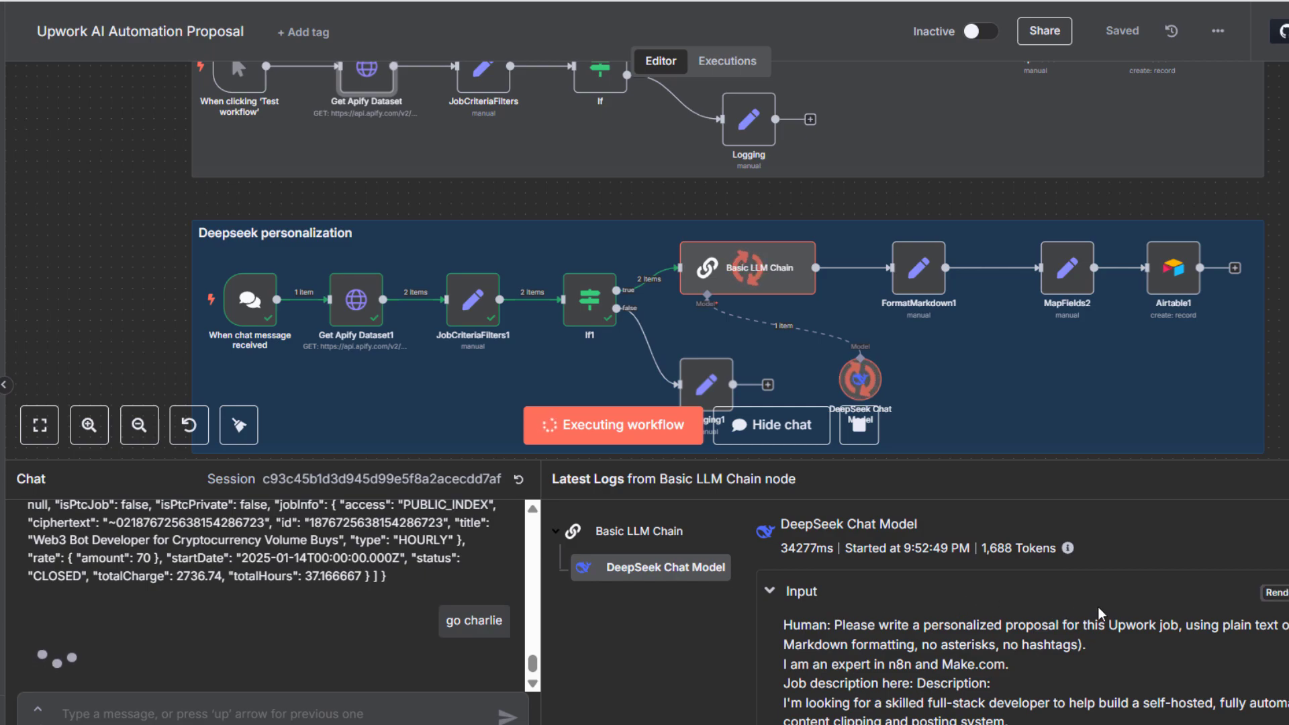
pyautogui.scroll(-3, 1102, 612)
pyautogui.scroll(3, 1023, 620)
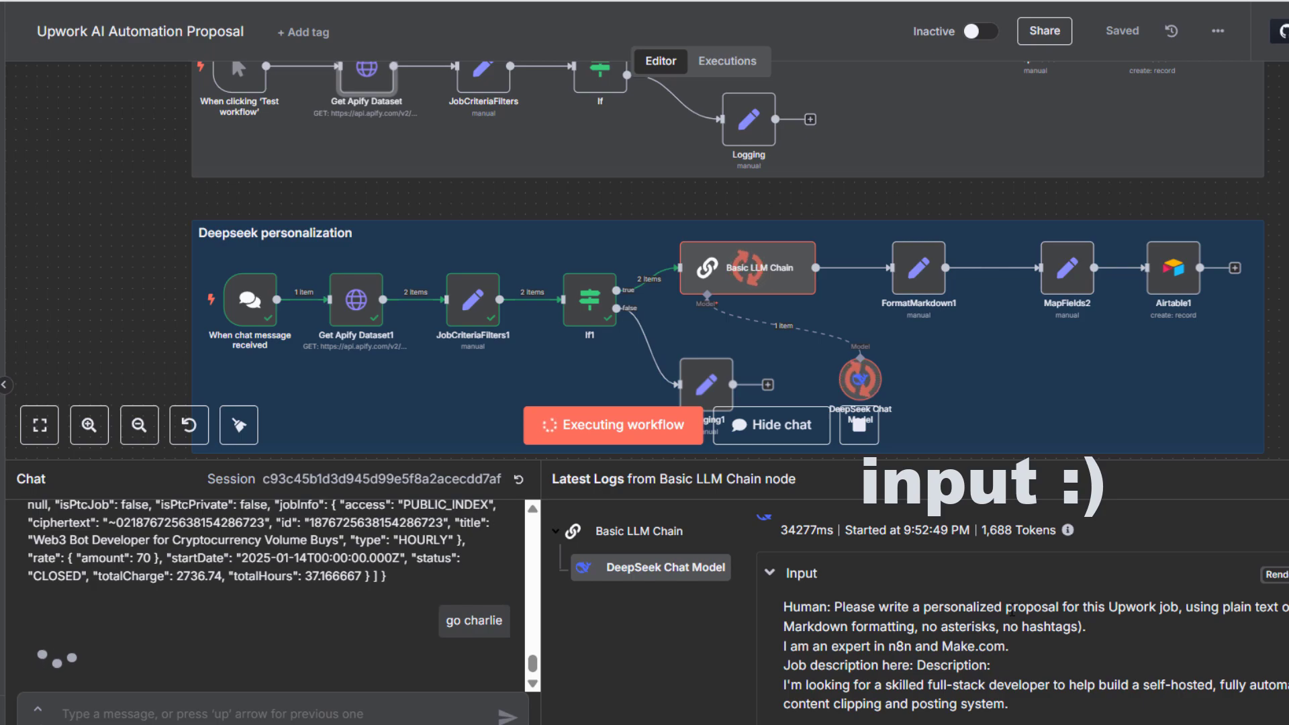
pyautogui.scroll(-3, 960, 594)
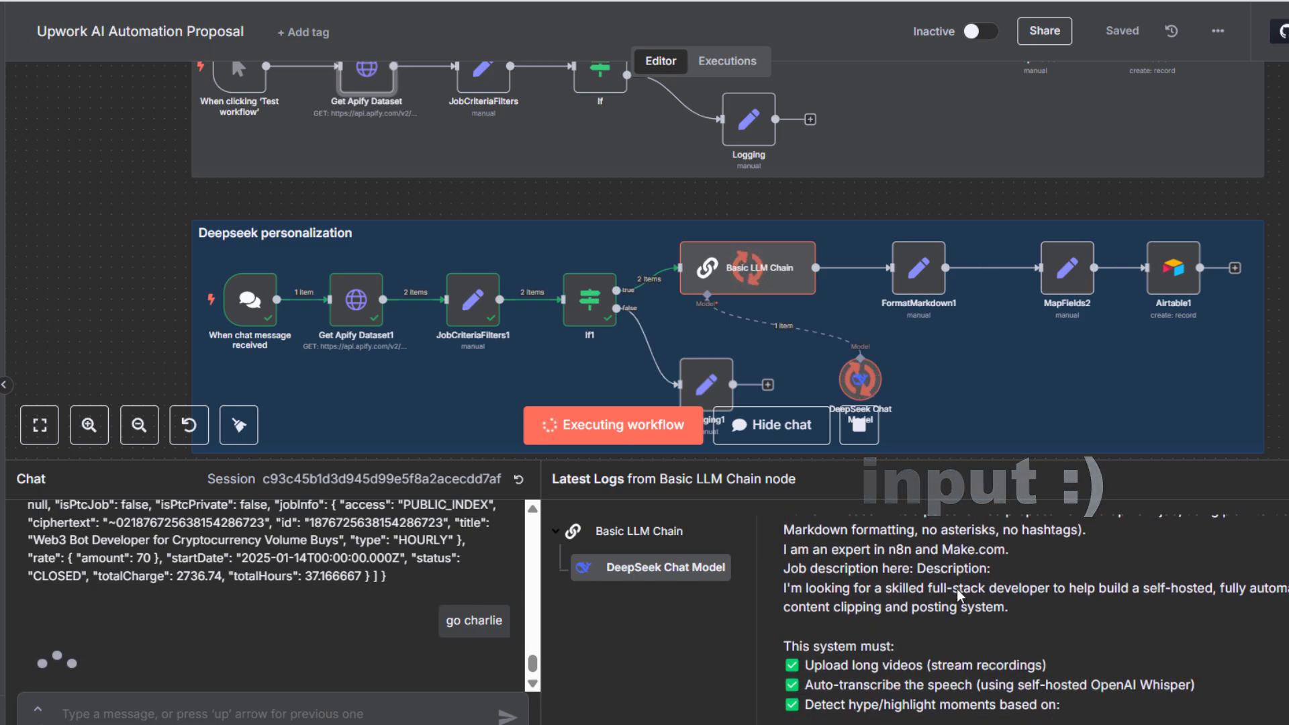
pyautogui.scroll(-3, 958, 593)
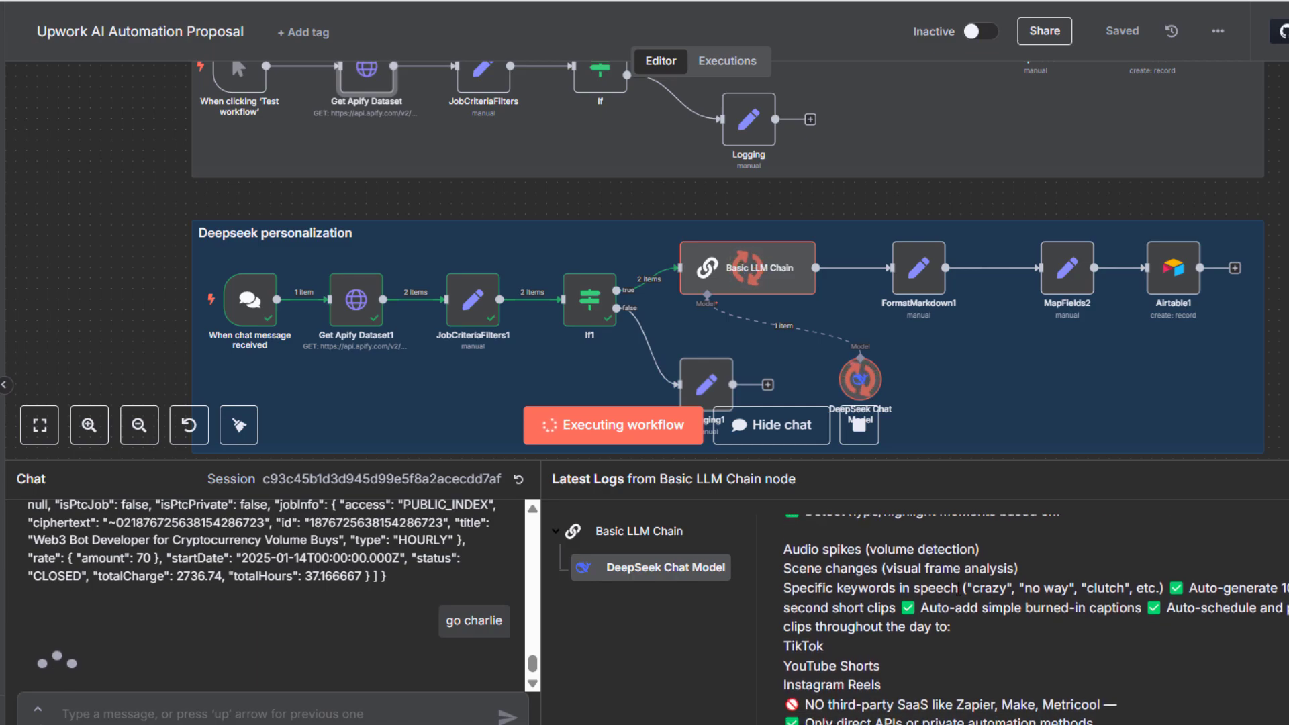
pyautogui.scroll(-3, 958, 593)
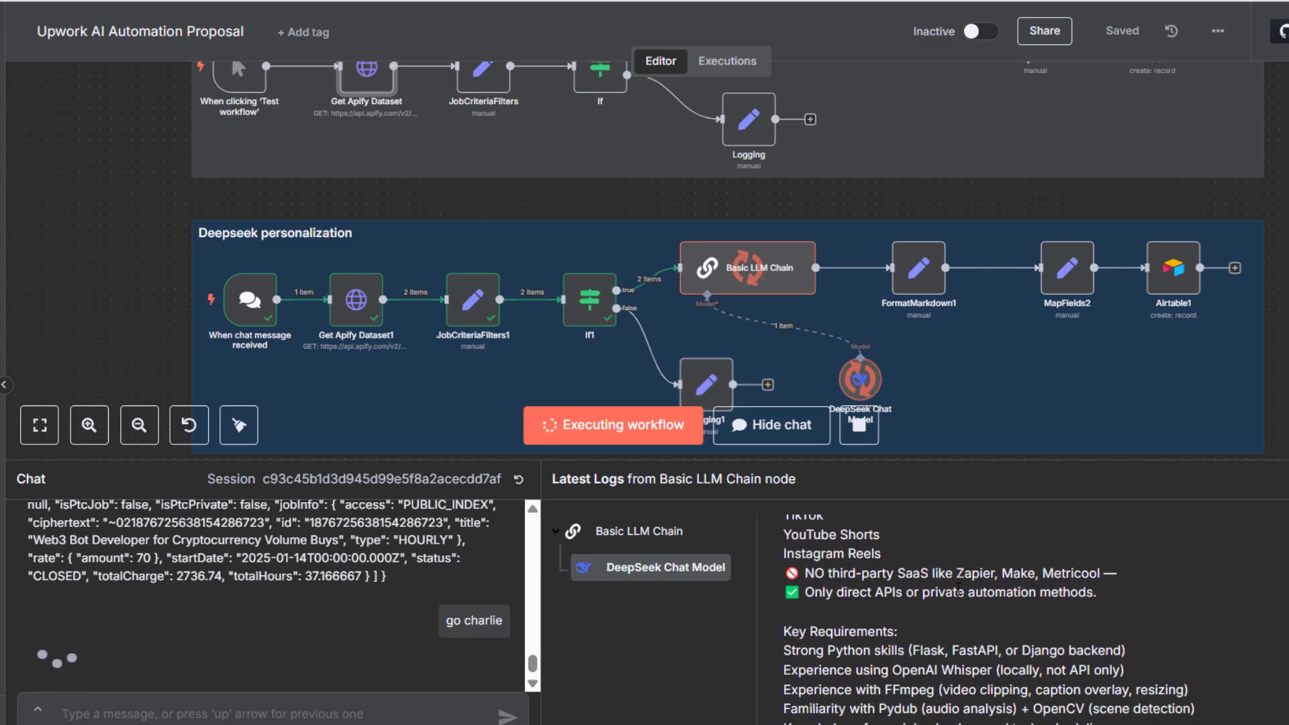
pyautogui.scroll(-5, 959, 592)
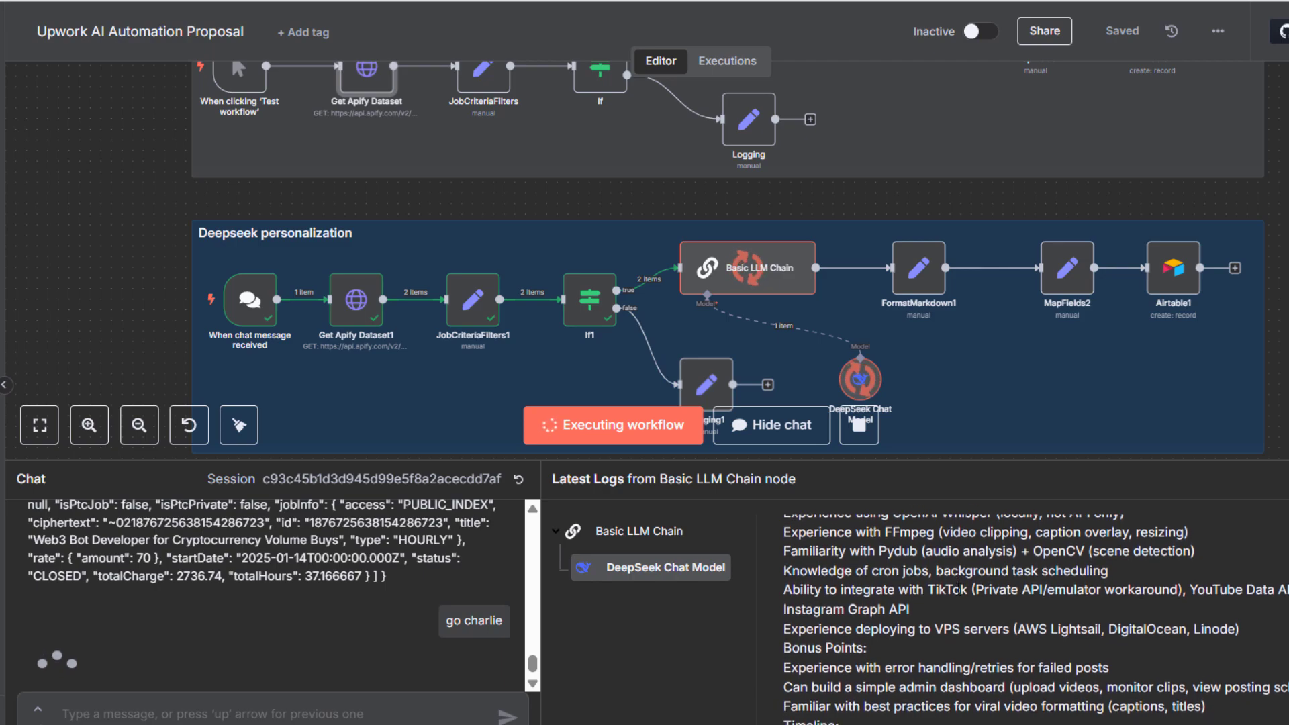
pyautogui.scroll(-6, 960, 589)
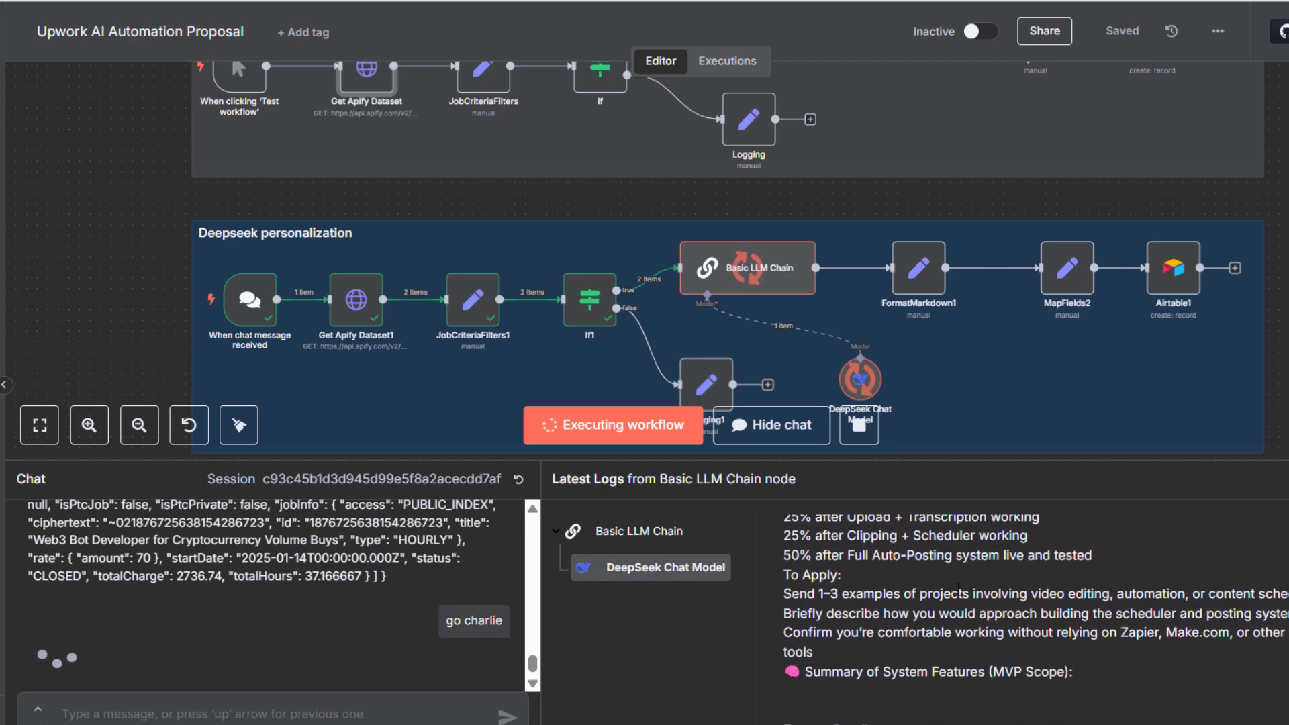
pyautogui.scroll(-2, 959, 589)
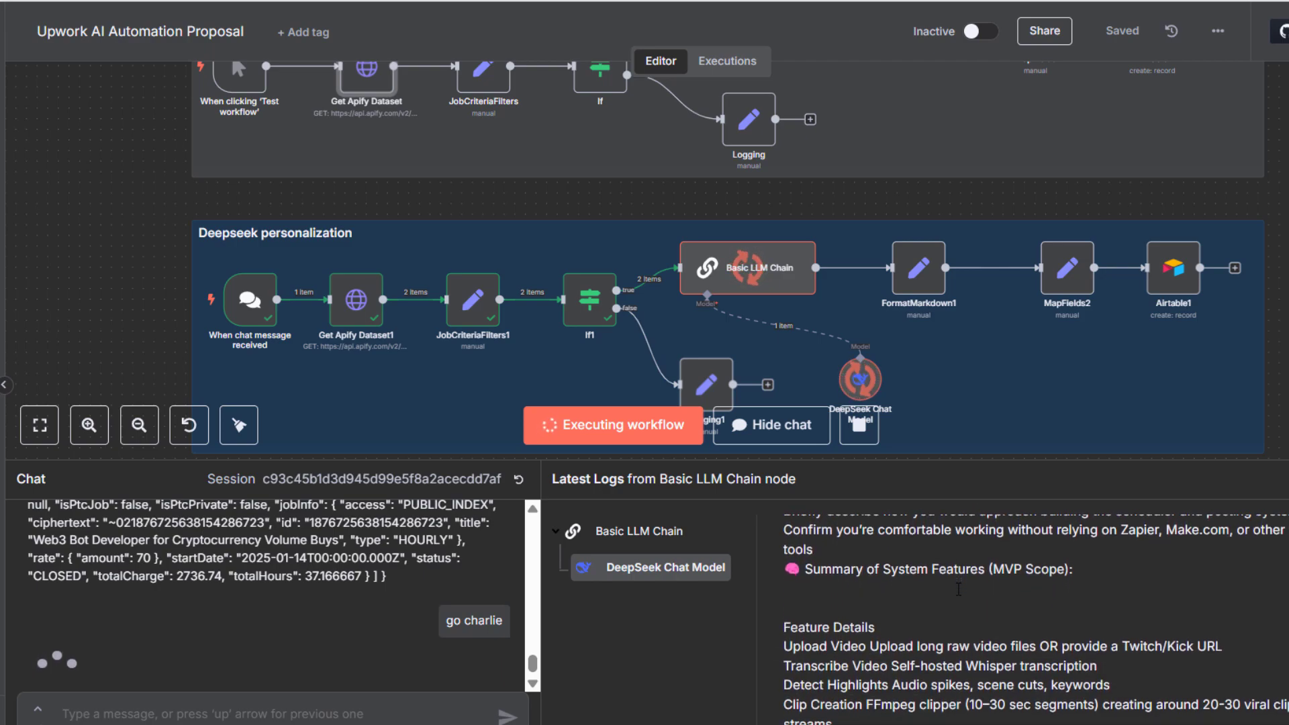
pyautogui.scroll(-14, 959, 590)
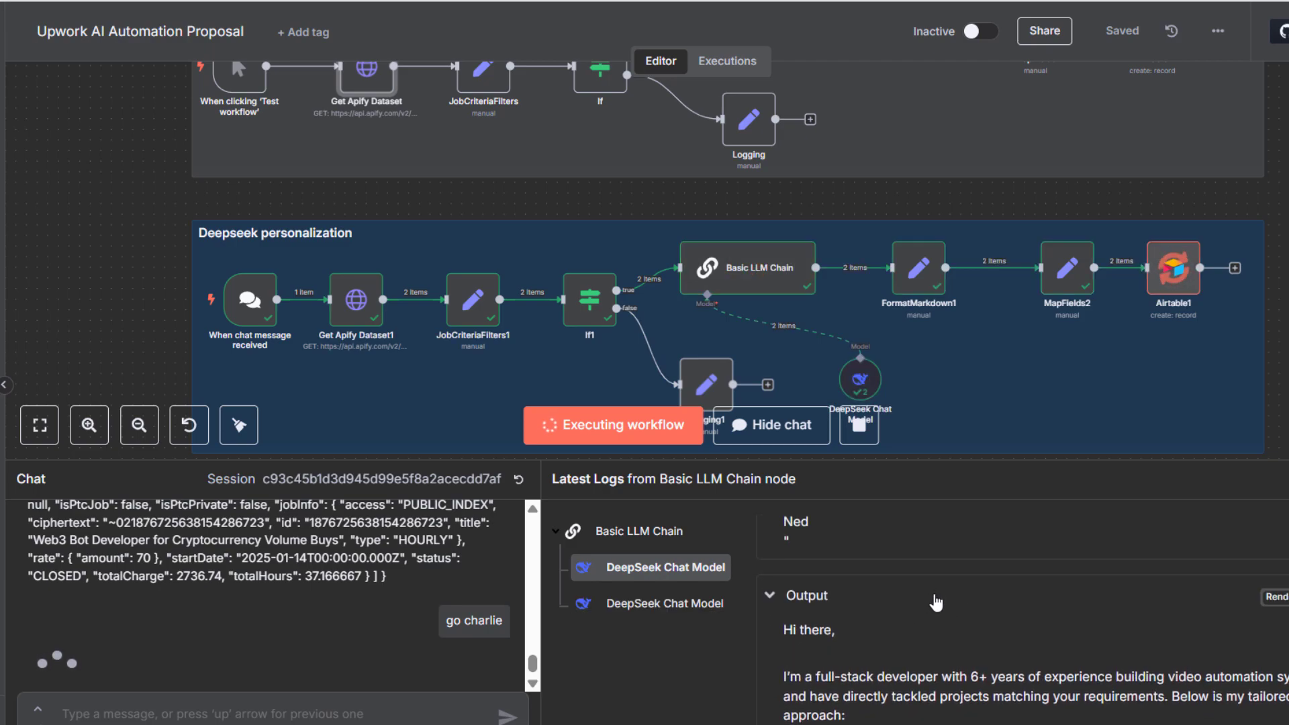
pyautogui.scroll(-4, 937, 603)
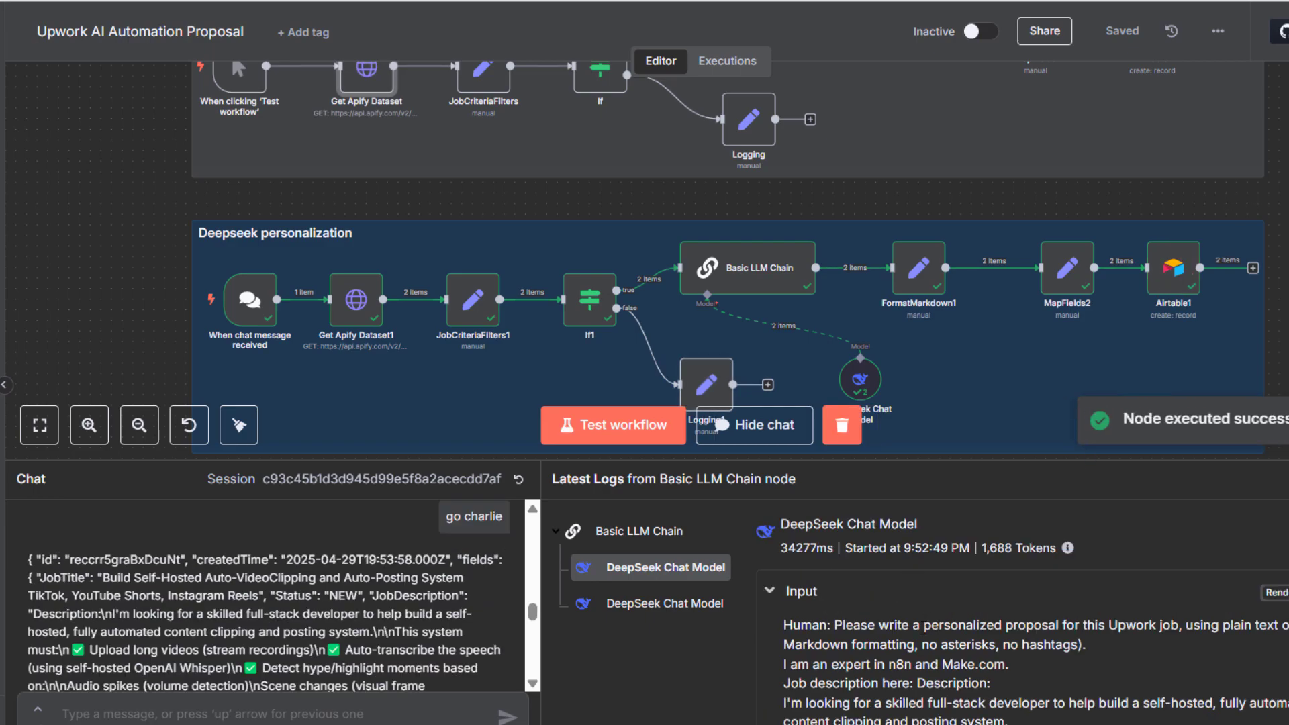
pyautogui.scroll(-3, 929, 622)
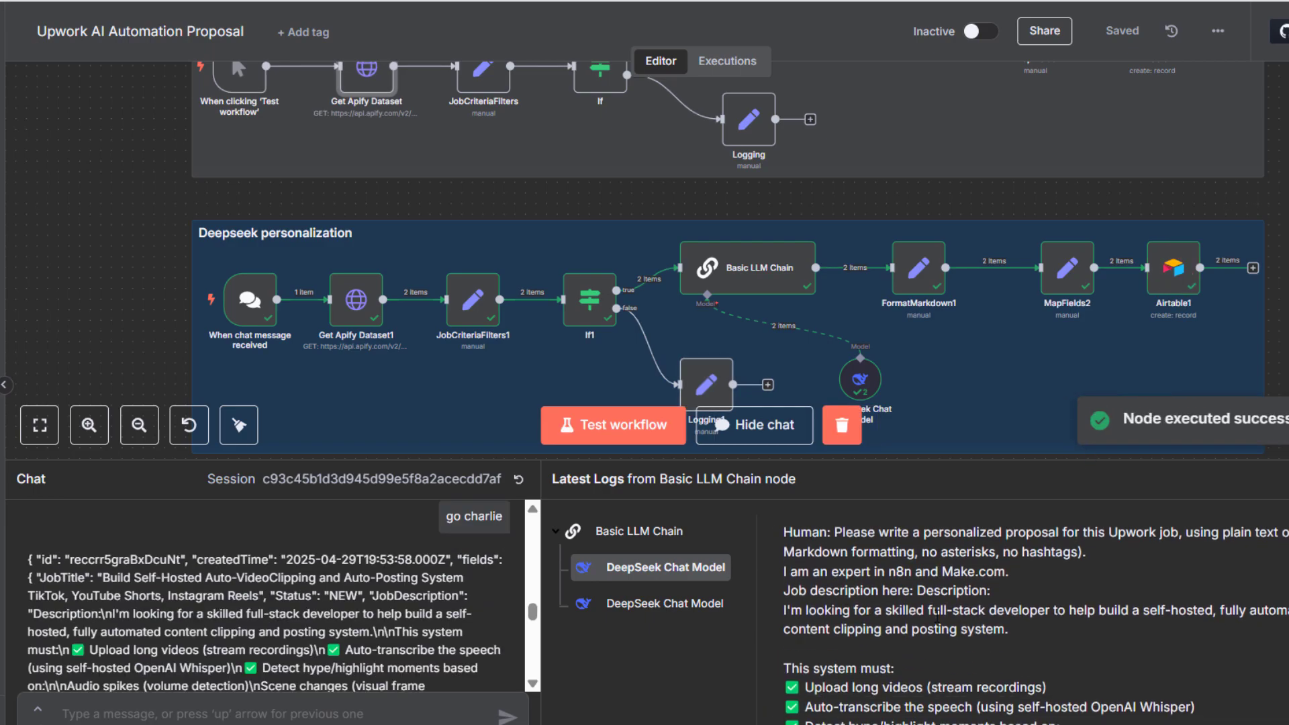
pyautogui.scroll(-2, 805, 607)
pyautogui.scroll(4, 902, 622)
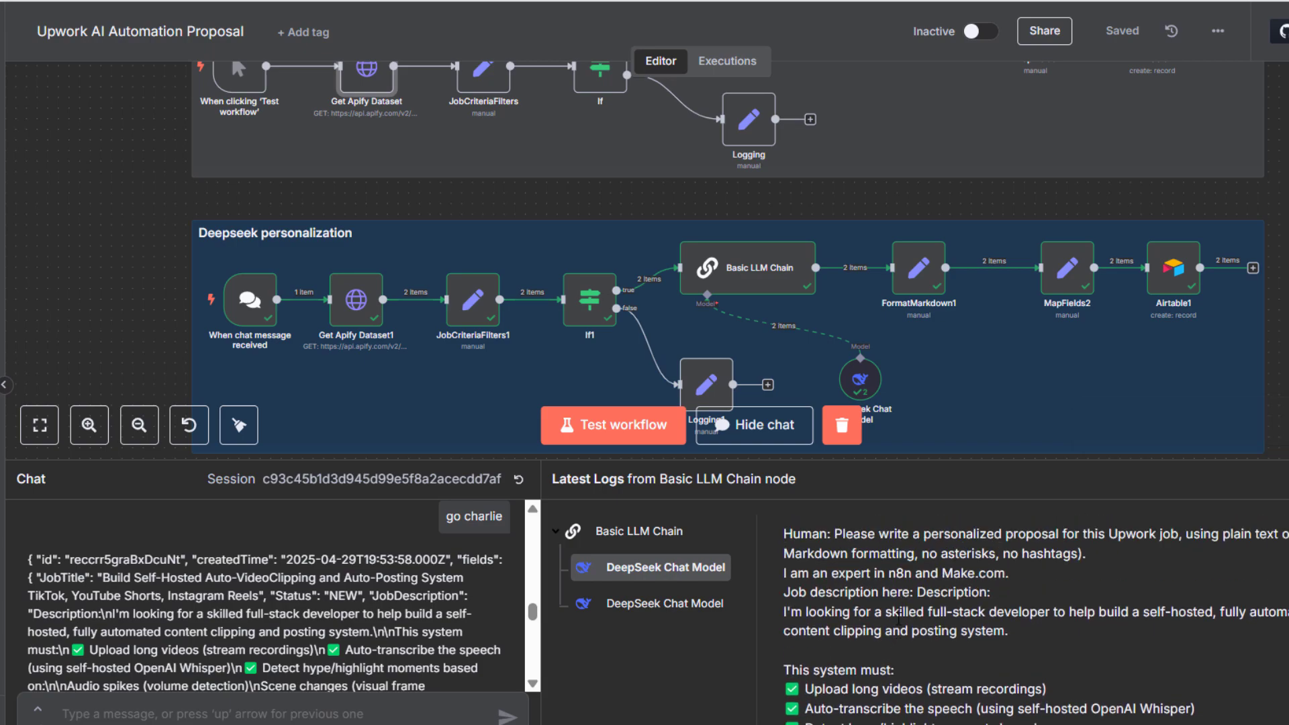
pyautogui.scroll(-3, 907, 620)
pyautogui.scroll(3, 916, 617)
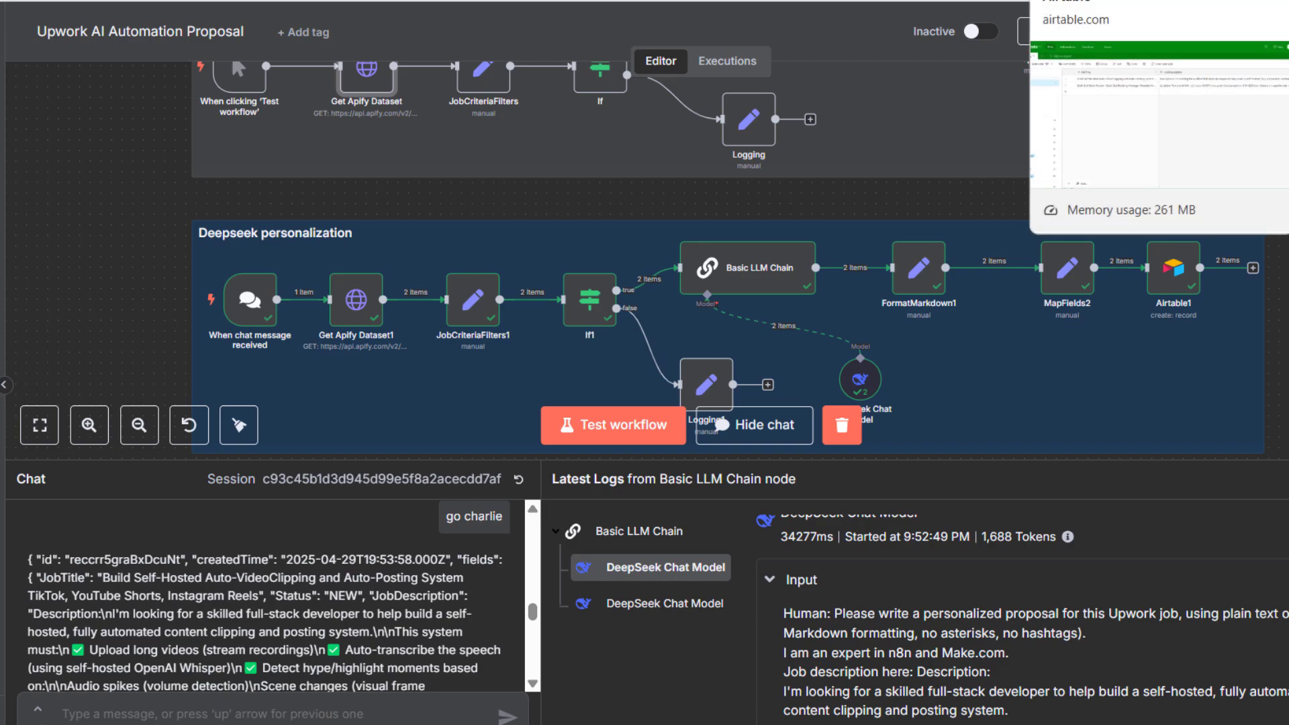
# In the Airtable base, check the CvProposal and OpenAI_Deepseek columns of the four saved records
pyautogui.click(1101, 0)
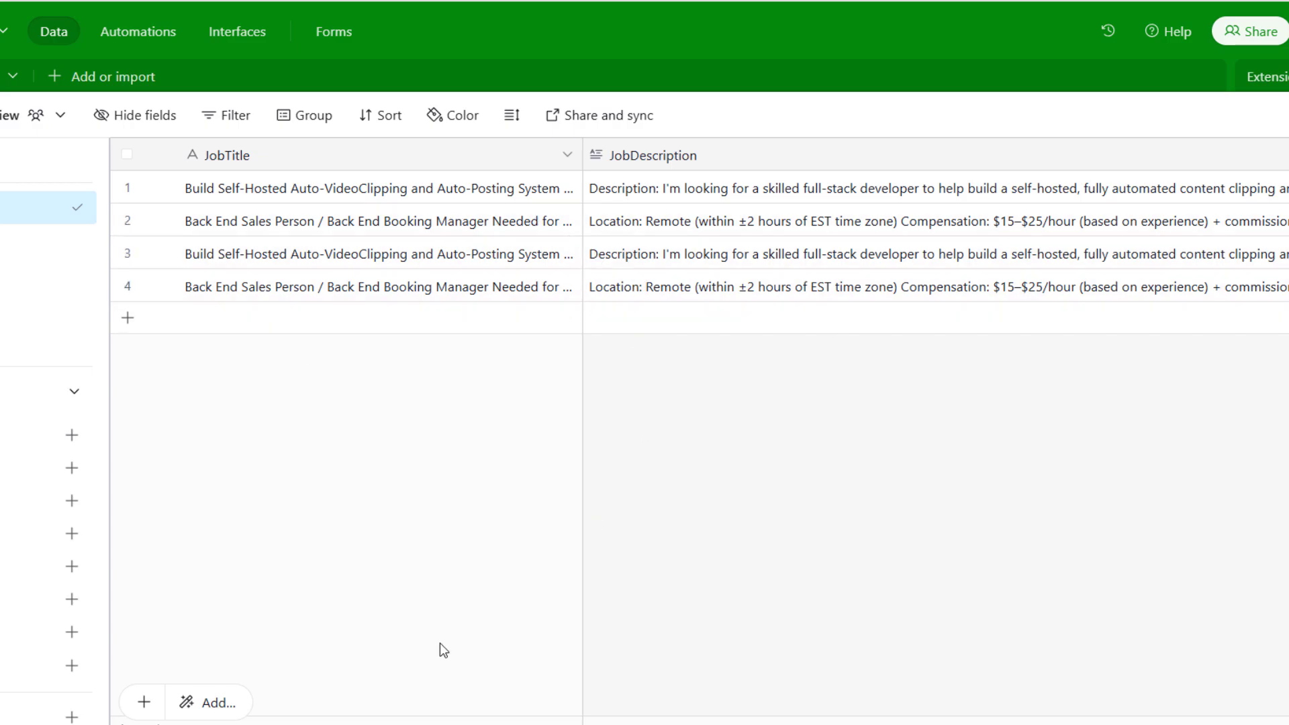
pyautogui.hscroll(10, 933, 268)
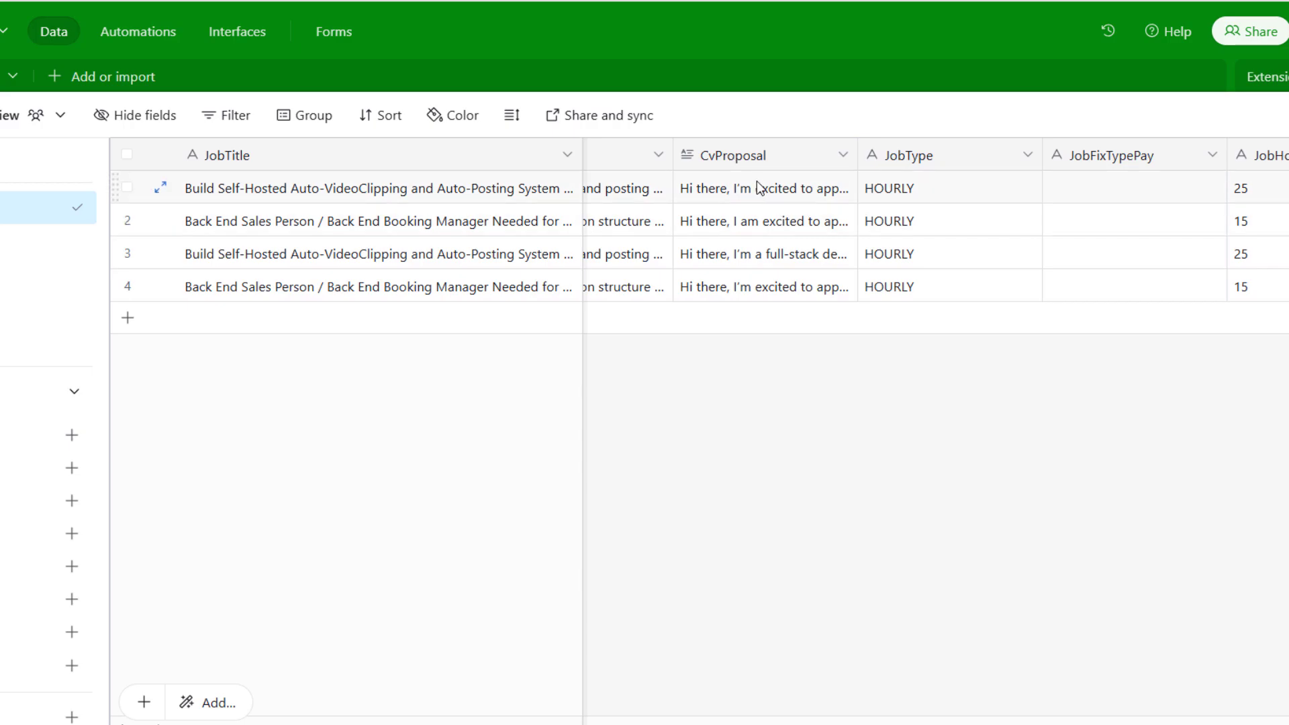
pyautogui.hscroll(10, 943, 718)
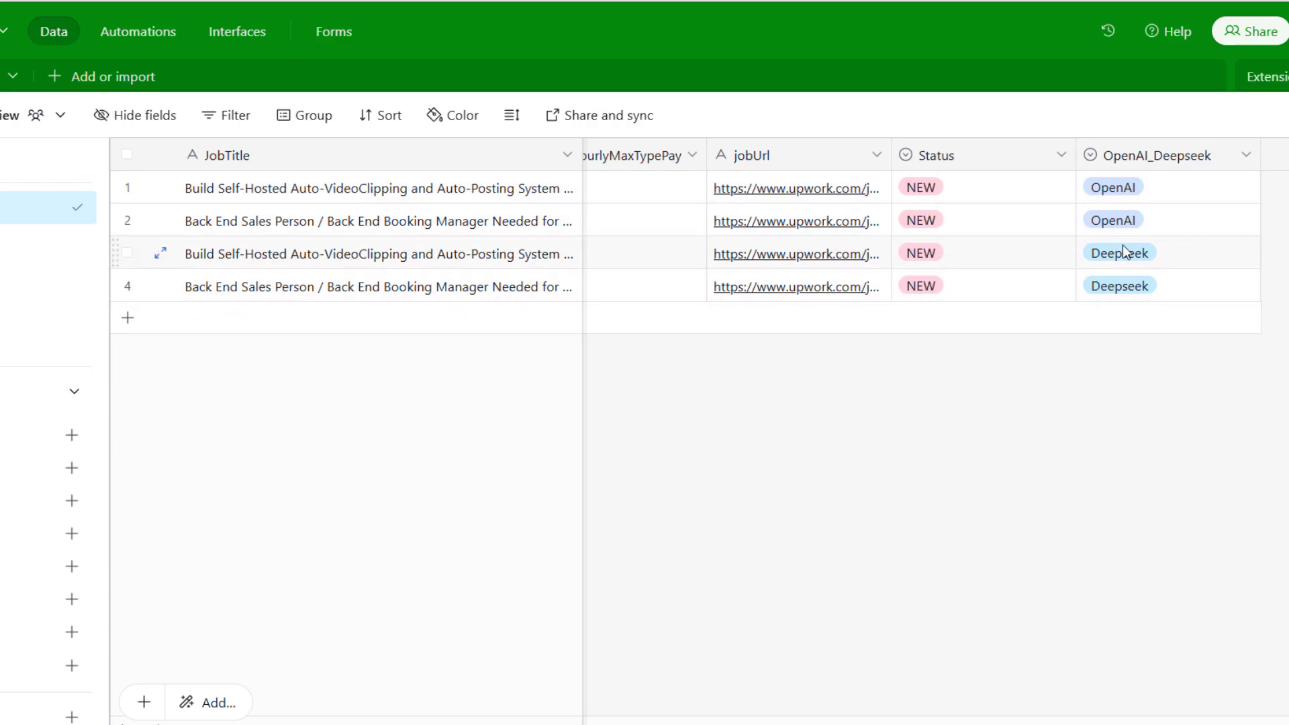
pyautogui.hscroll(-15, 934, 235)
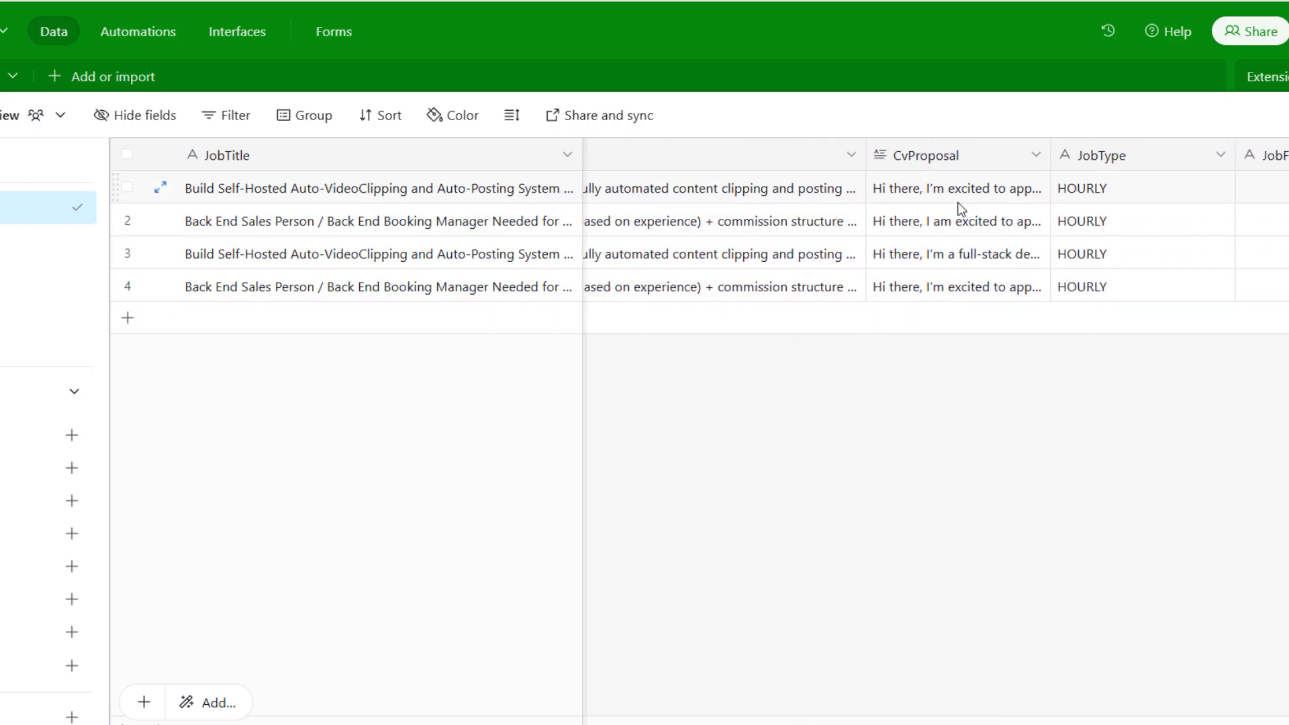
# Expand row 1's CvProposal cell to show its full proposal text
pyautogui.click(963, 193)
pyautogui.click(963, 194)
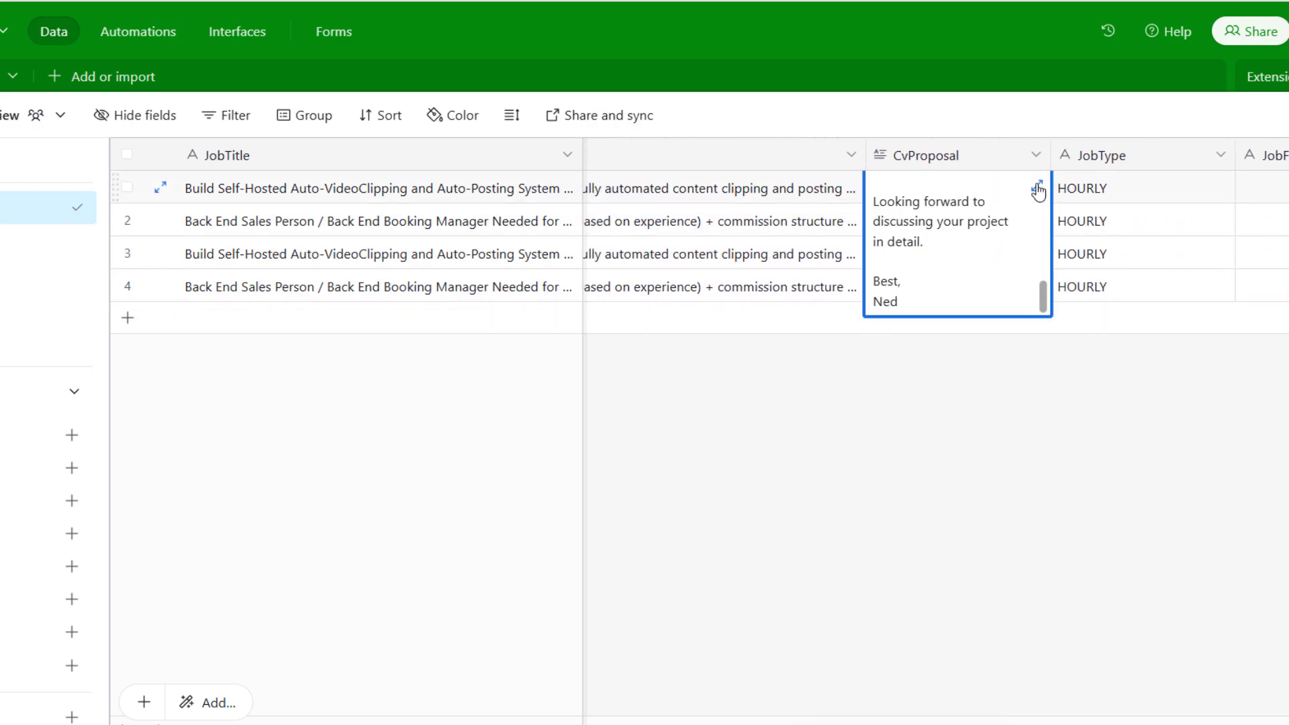
pyautogui.click(1037, 186)
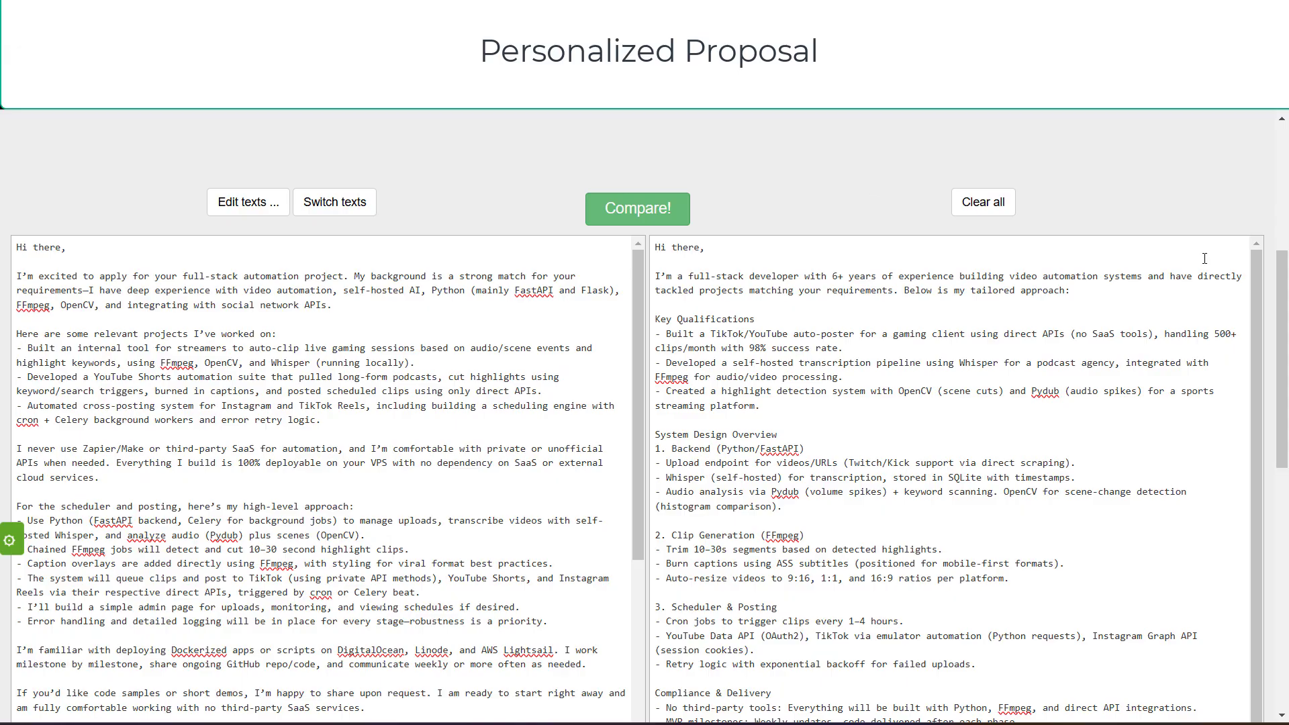
pyautogui.scroll(-2, 1282, 345)
pyautogui.moveTo(1282, 340); pyautogui.dragTo(1280, 341)
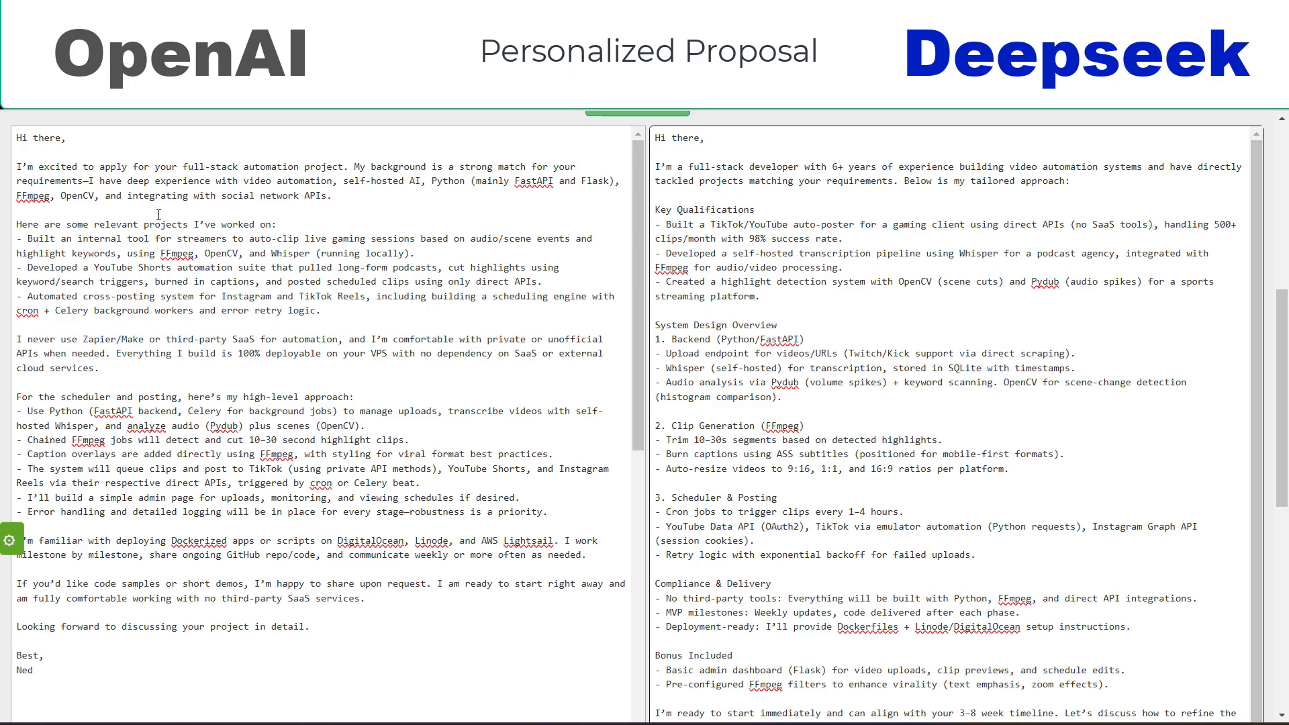
pyautogui.scroll(-1, 822, 344)
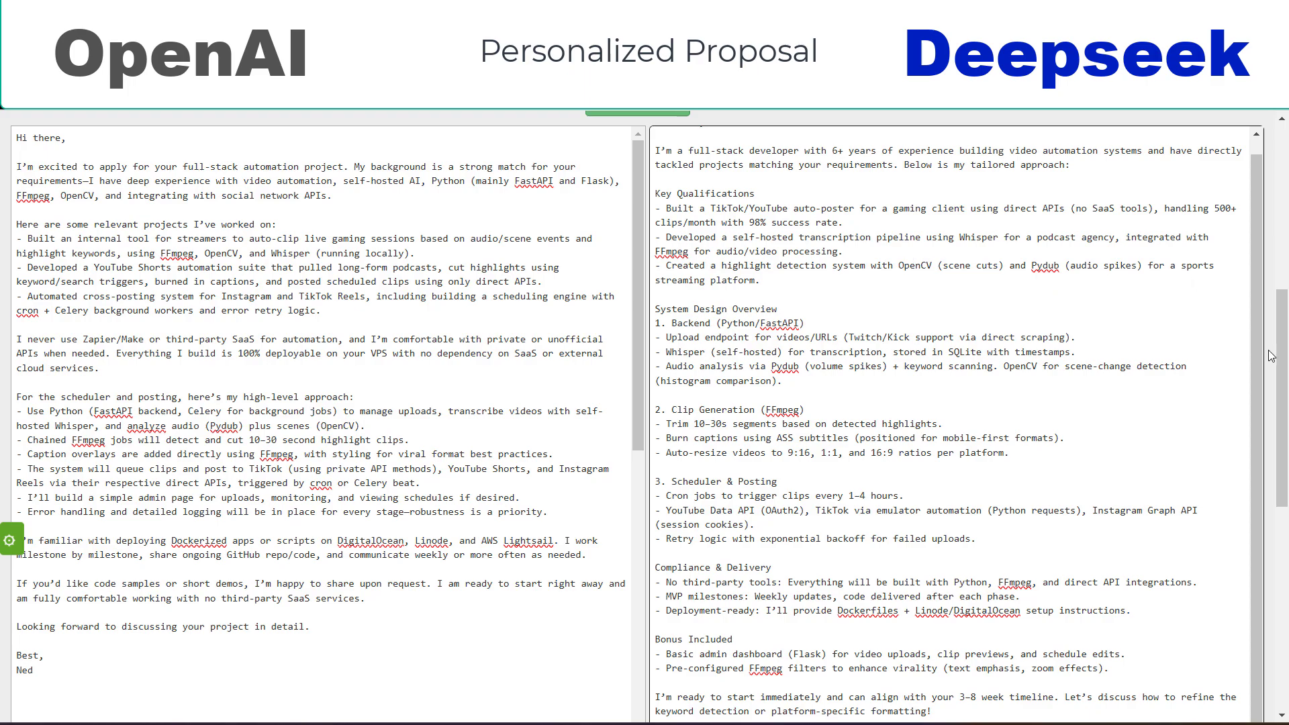
pyautogui.moveTo(1281, 361)
pyautogui.mouseDown()
pyautogui.moveTo(1282, 408)
pyautogui.moveTo(1282, 295)
pyautogui.moveTo(1282, 349)
pyautogui.mouseUp()
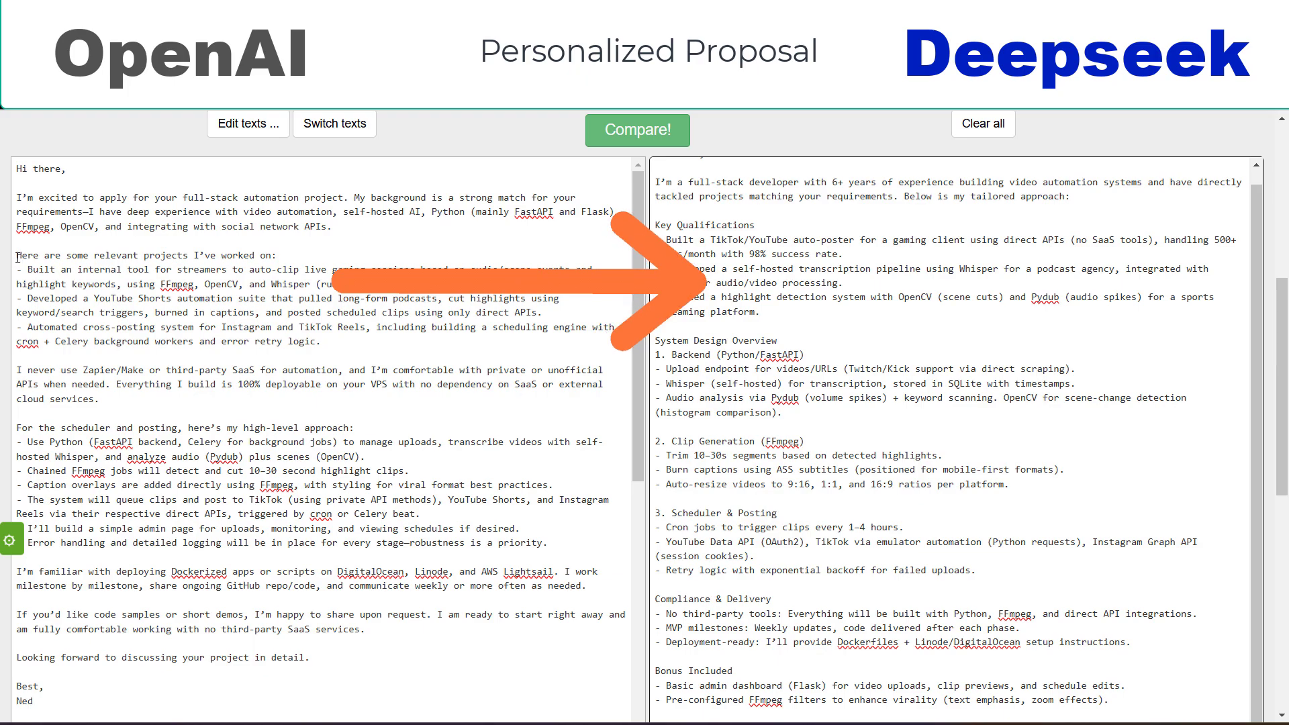
pyautogui.moveTo(18, 258); pyautogui.dragTo(435, 280)
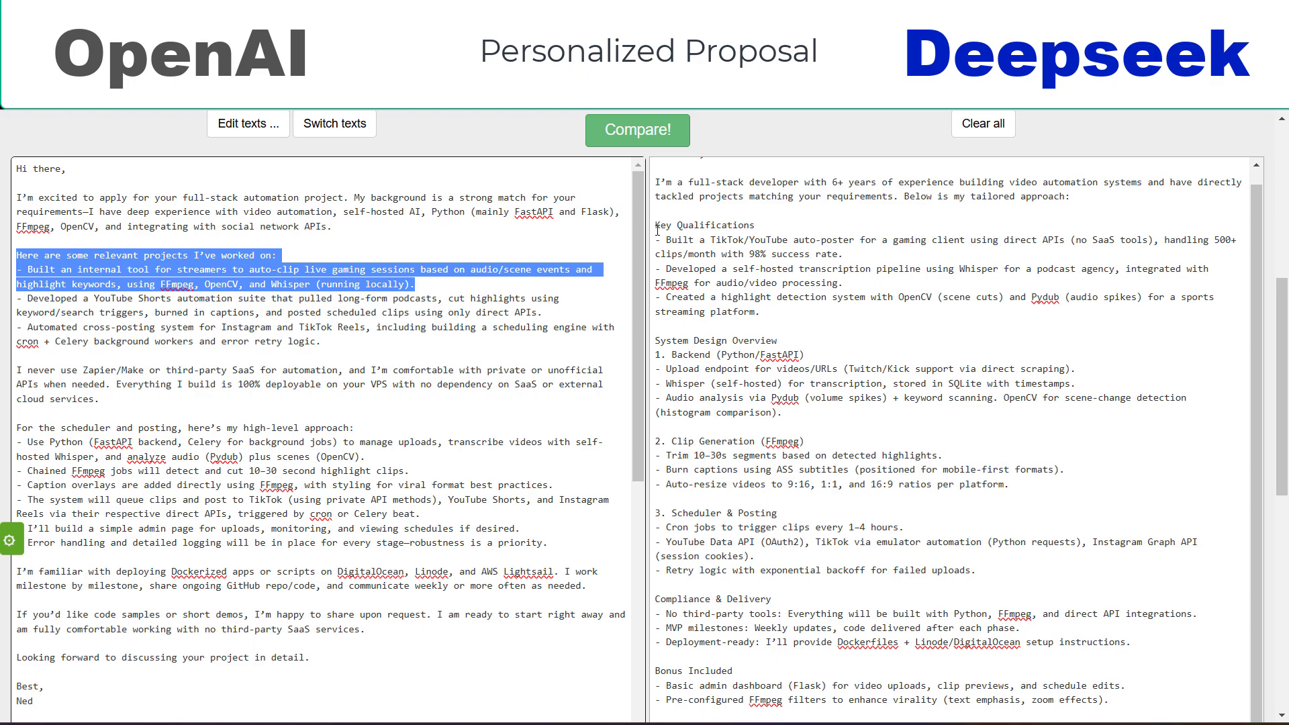
pyautogui.moveTo(667, 240); pyautogui.dragTo(882, 279)
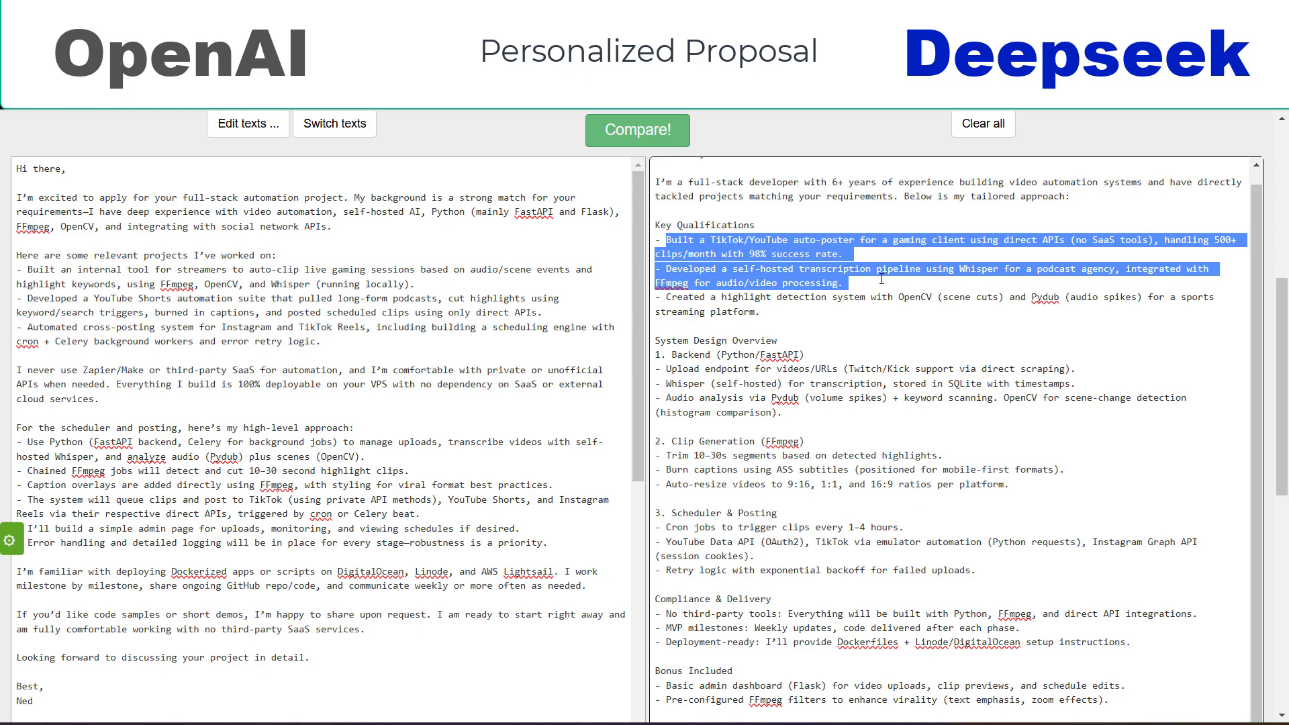
pyautogui.click(801, 308)
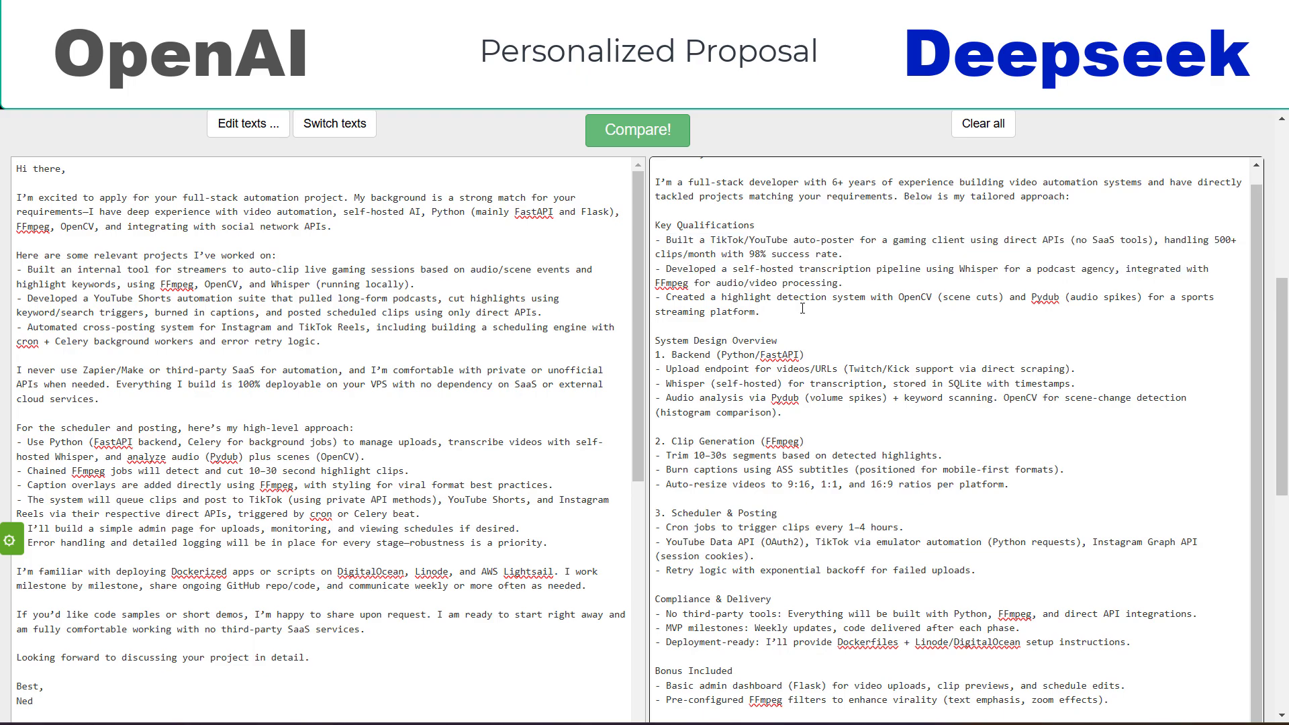
pyautogui.scroll(1, 803, 309)
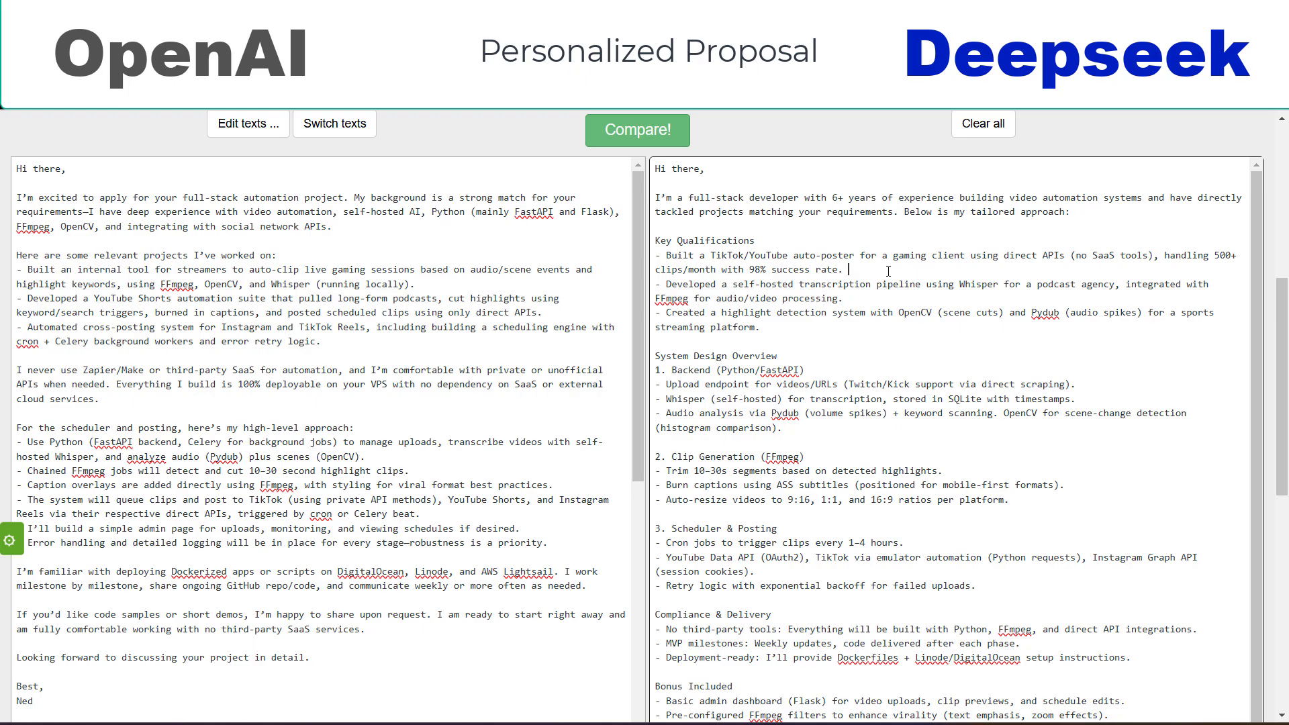
pyautogui.click(364, 274)
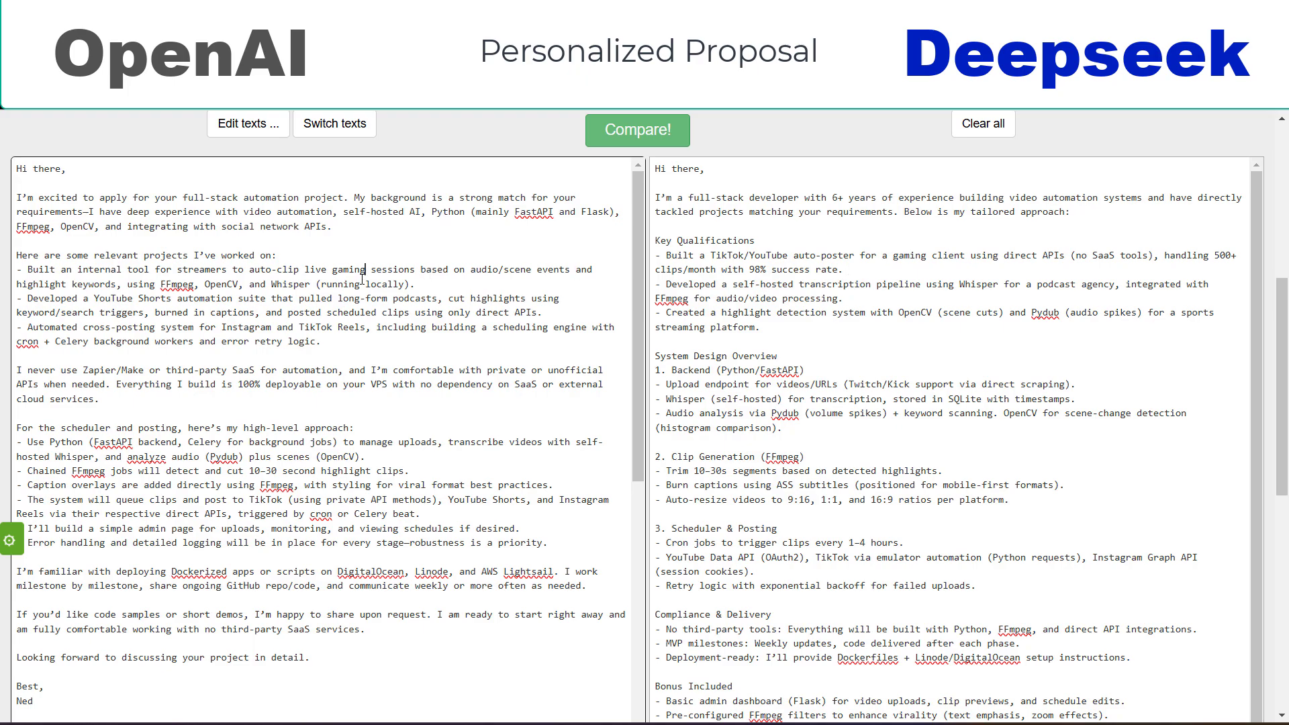
pyautogui.scroll(-1, 321, 368)
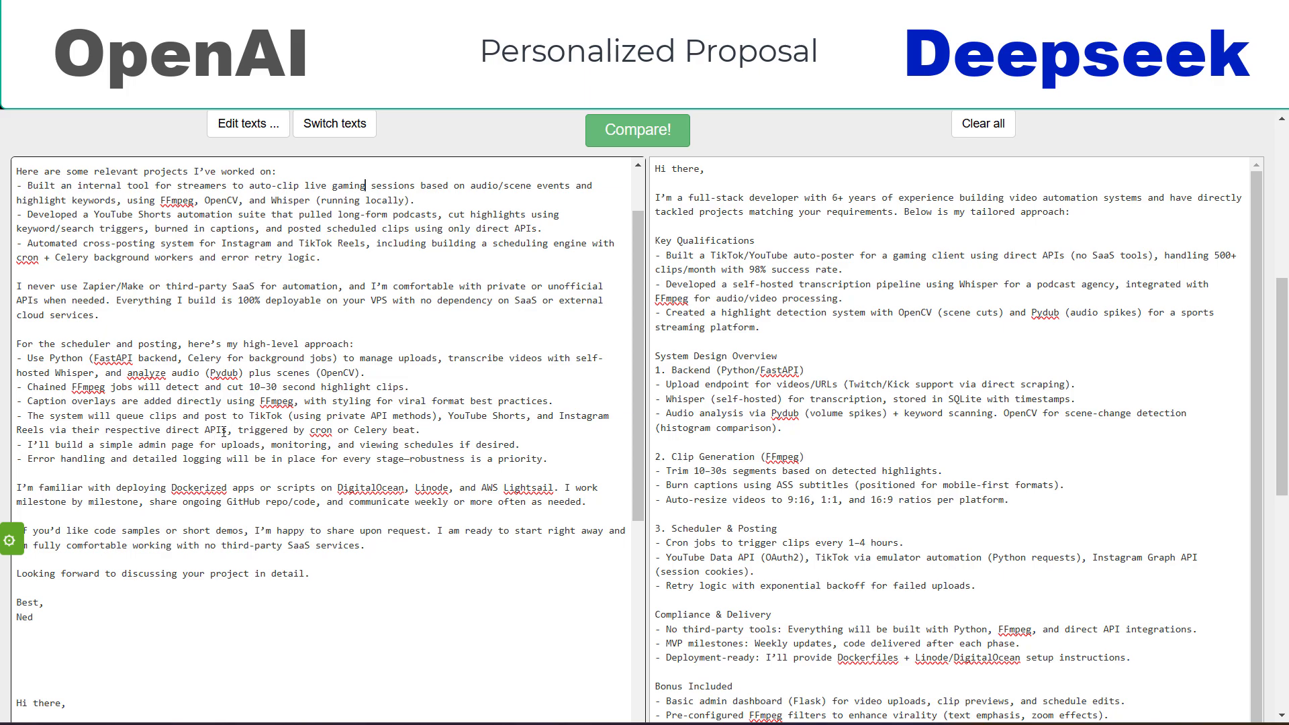
pyautogui.click(850, 381)
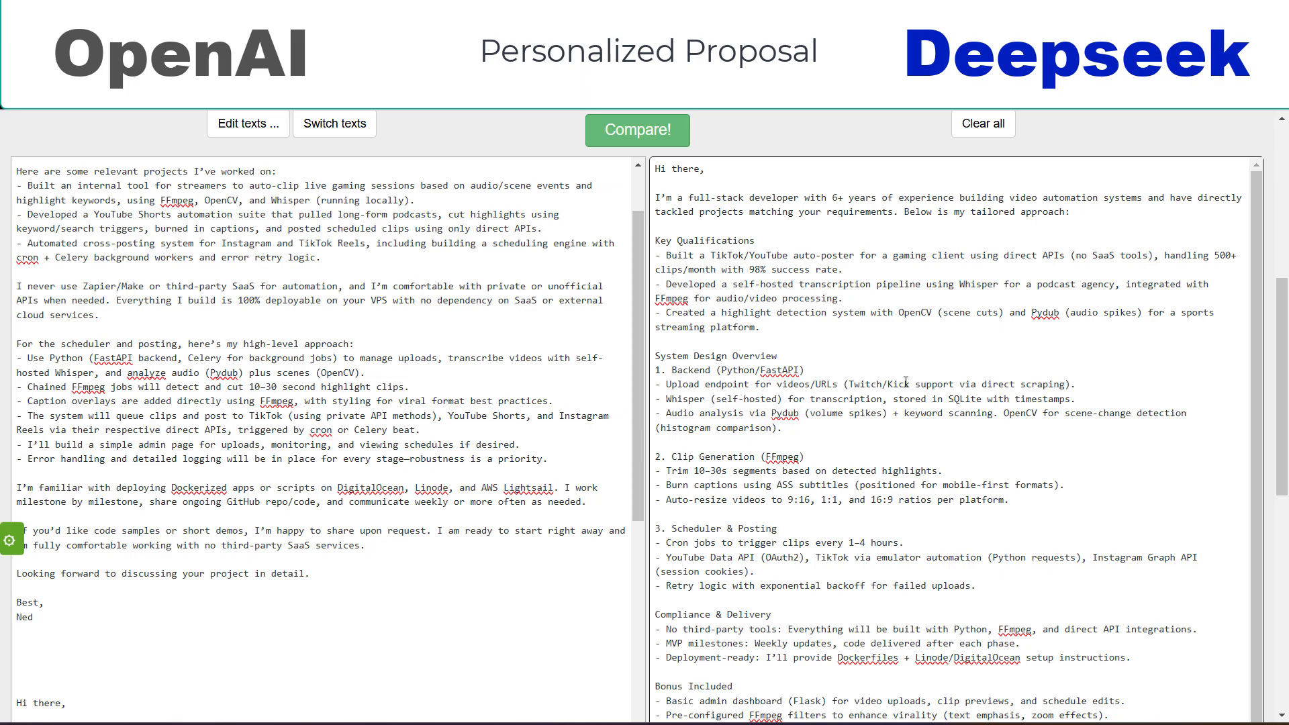
pyautogui.scroll(-1, 900, 382)
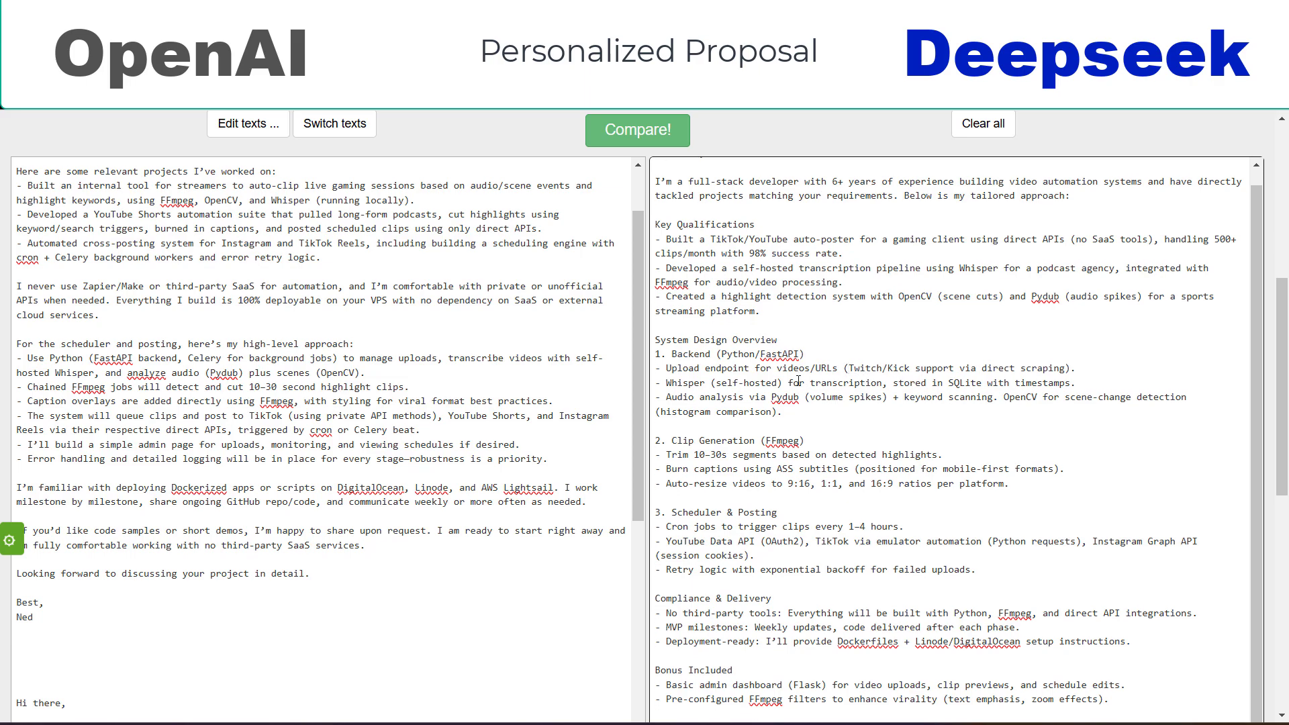
pyautogui.scroll(-1, 814, 394)
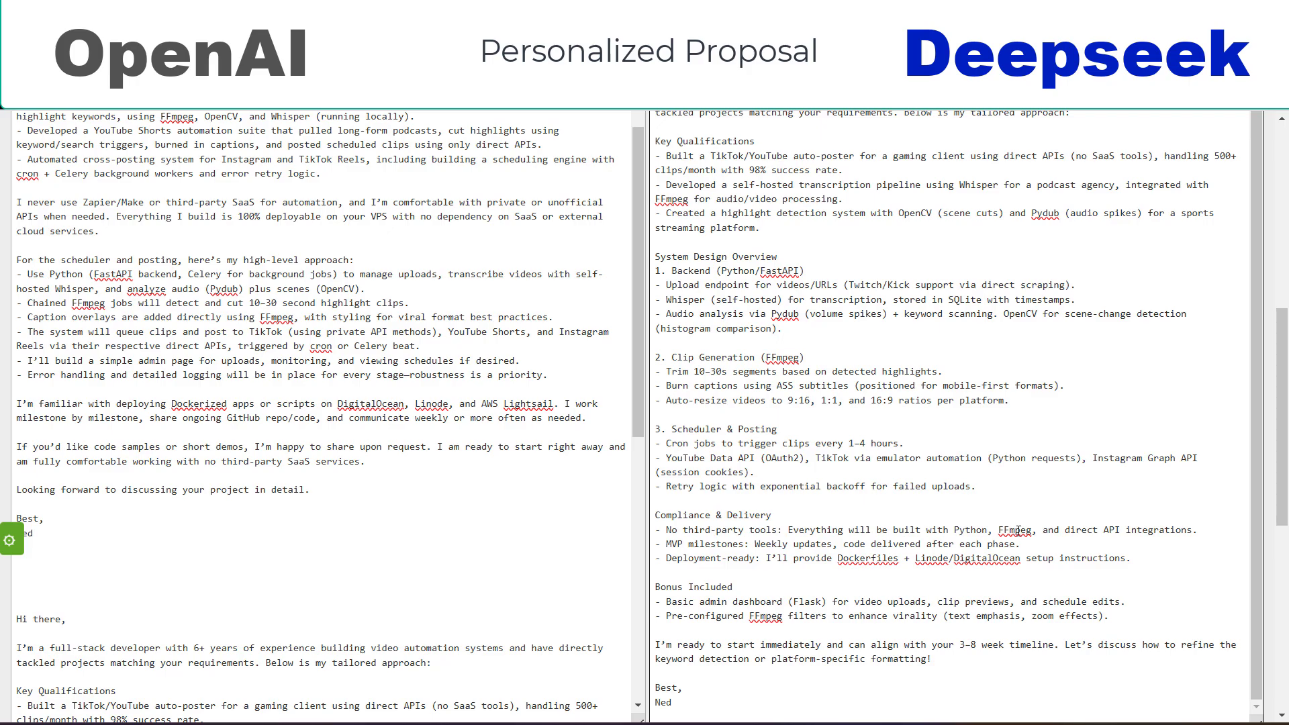
pyautogui.scroll(5, 1240, 405)
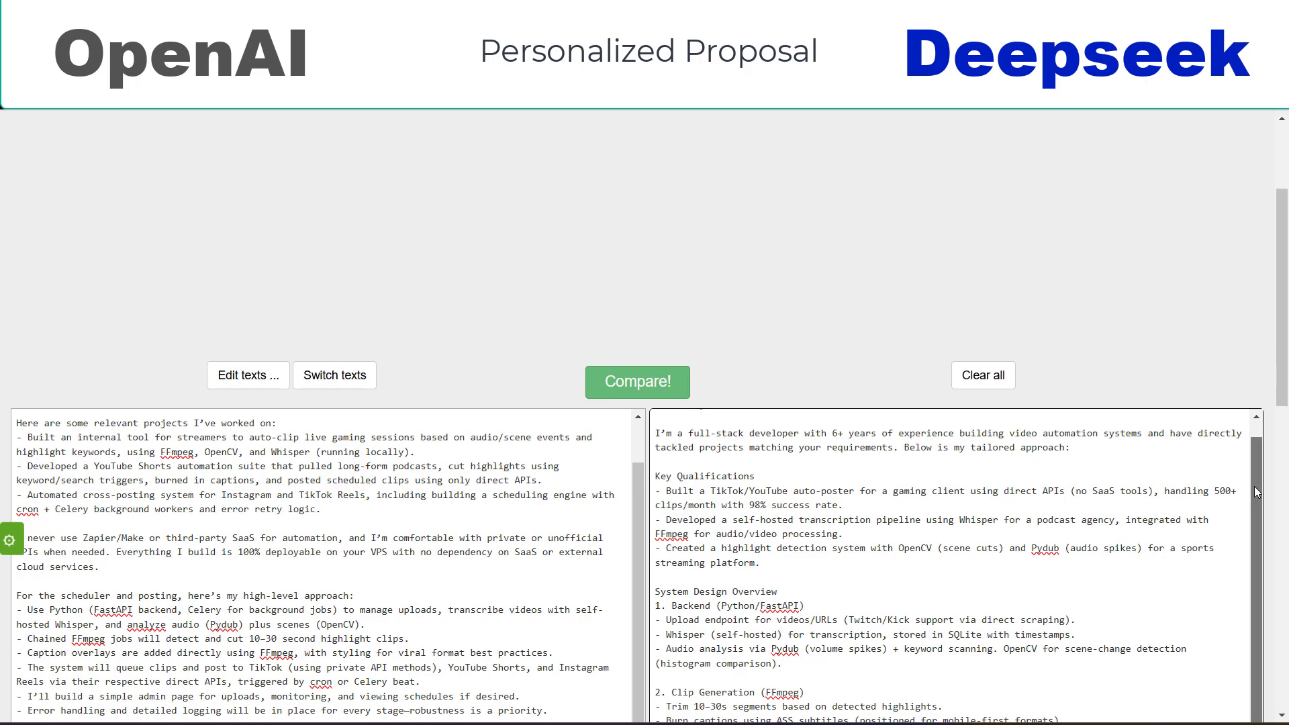
pyautogui.scroll(1, 1249, 475)
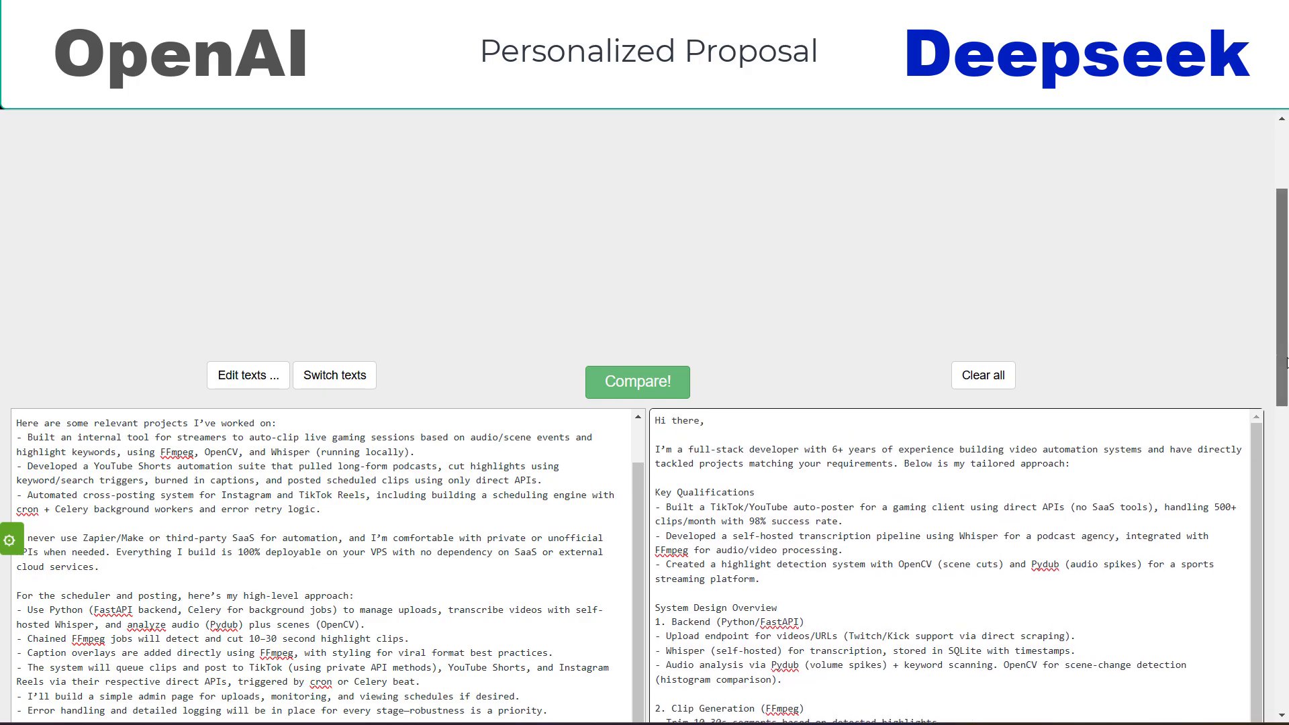
pyautogui.scroll(-3, 1283, 336)
pyautogui.scroll(-1, 645, 417)
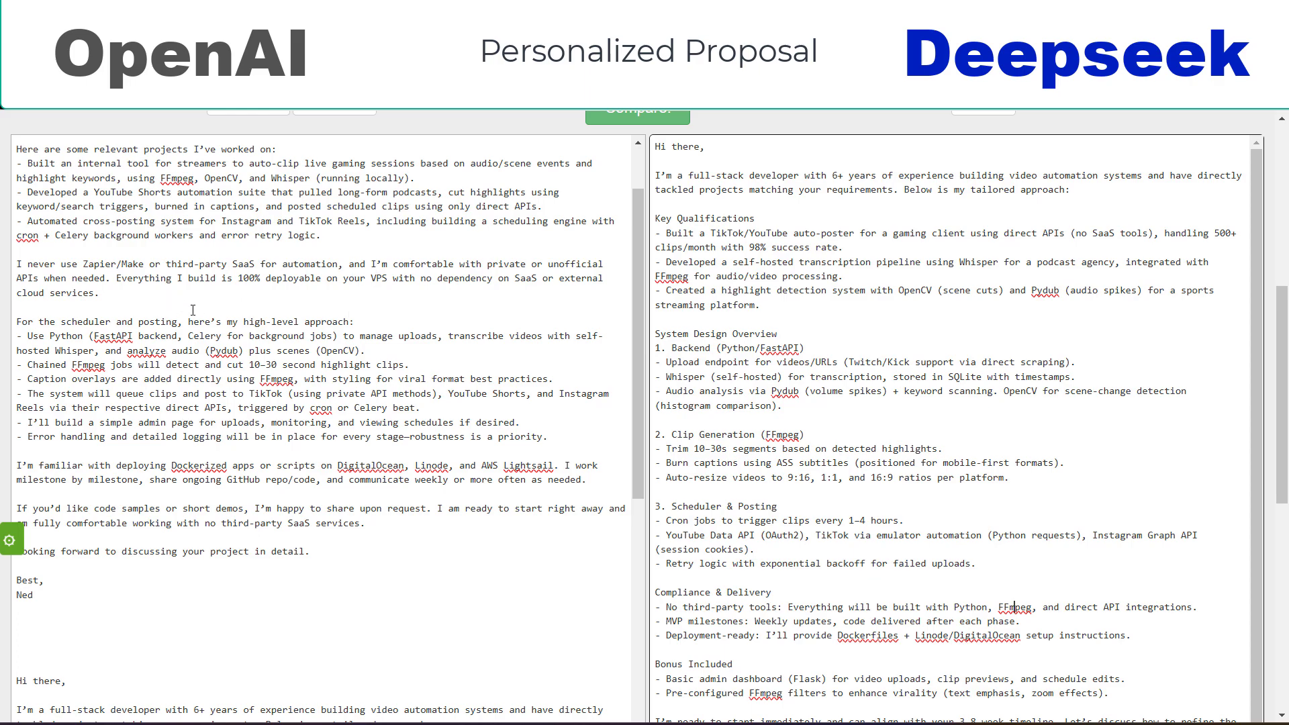
pyautogui.moveTo(649, 316); pyautogui.dragTo(649, 272)
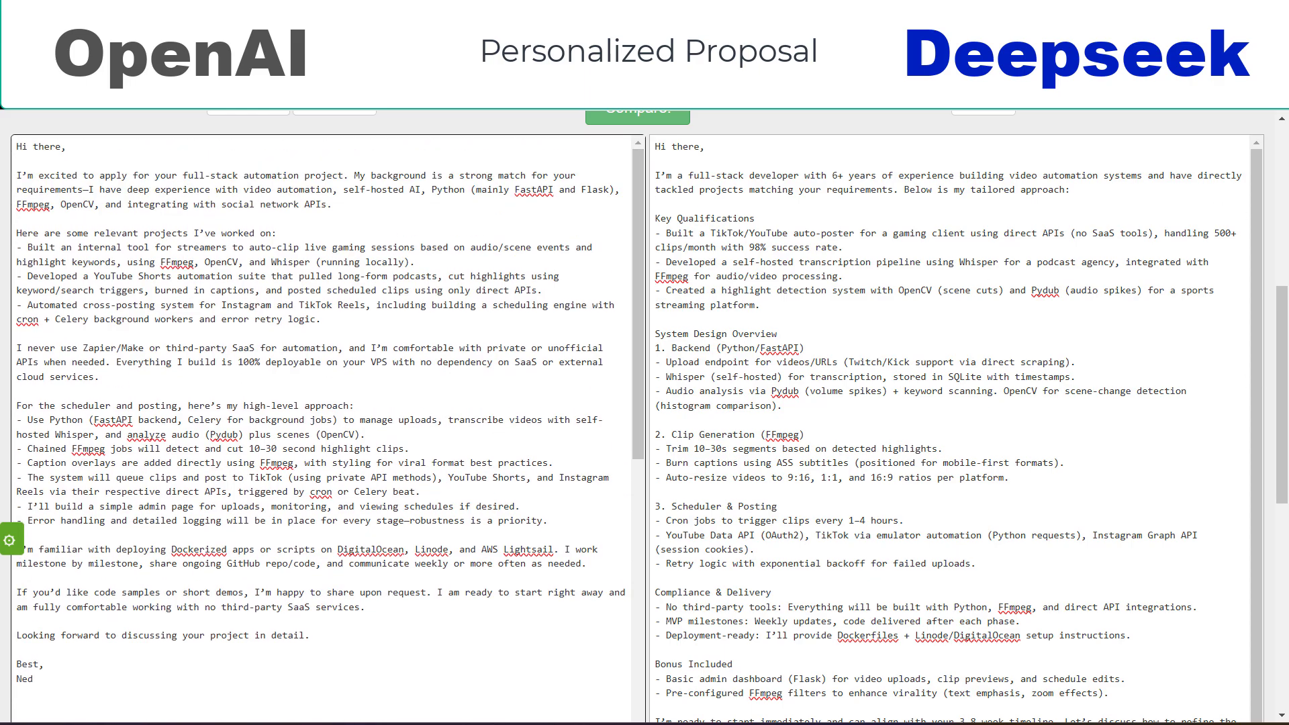
pyautogui.moveTo(1287, 384); pyautogui.dragTo(1285, 435)
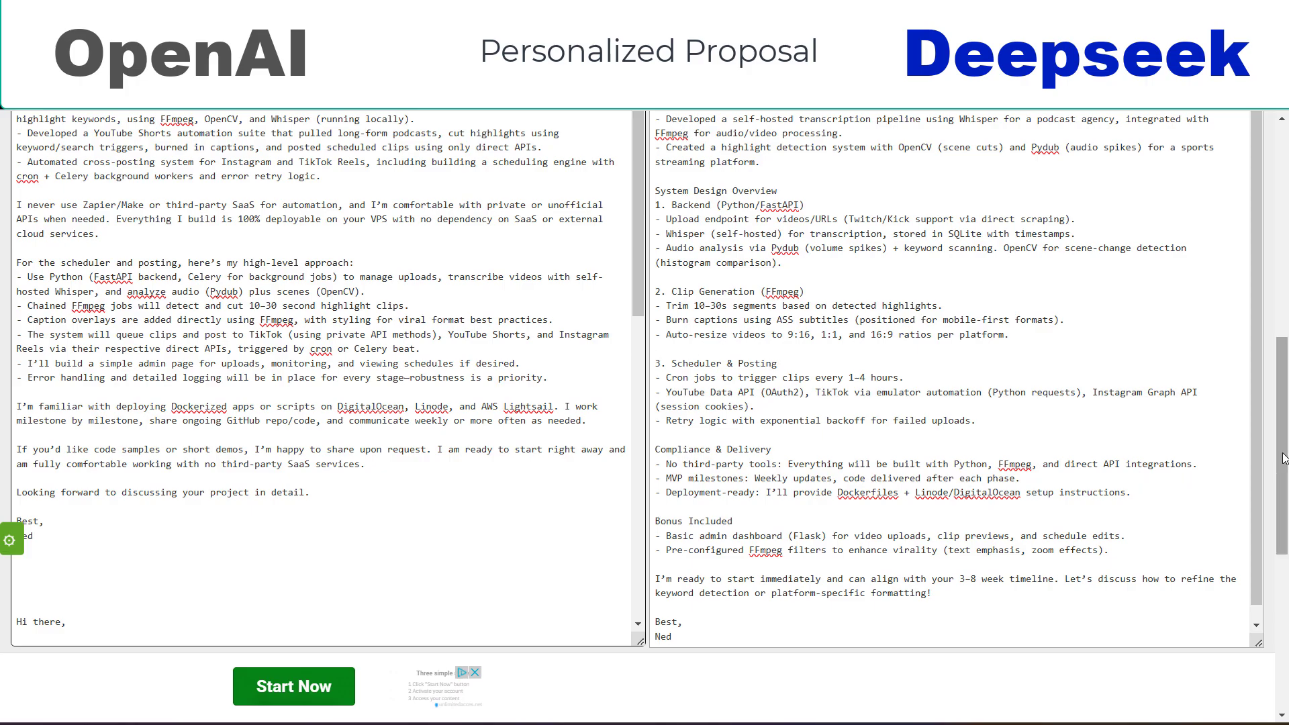
pyautogui.scroll(4, 1039, 462)
pyautogui.scroll(-2, 644, 417)
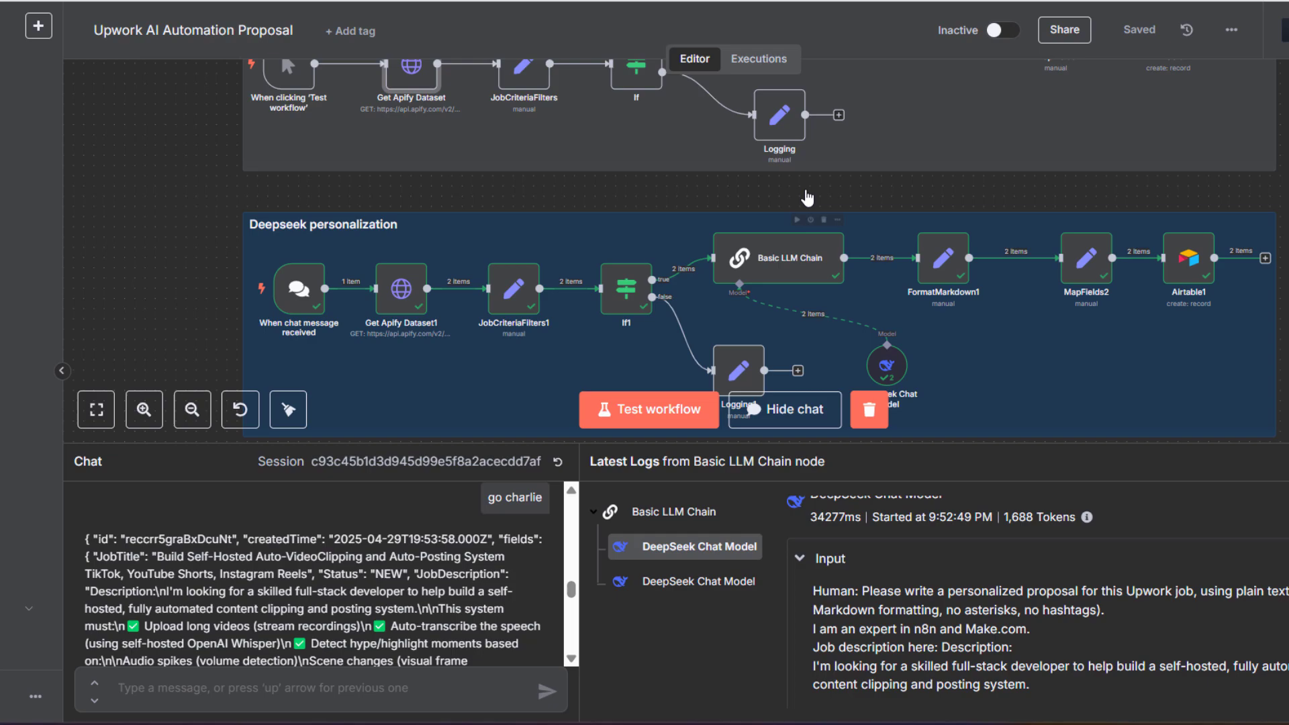
pyautogui.scroll(-2, 289, 411)
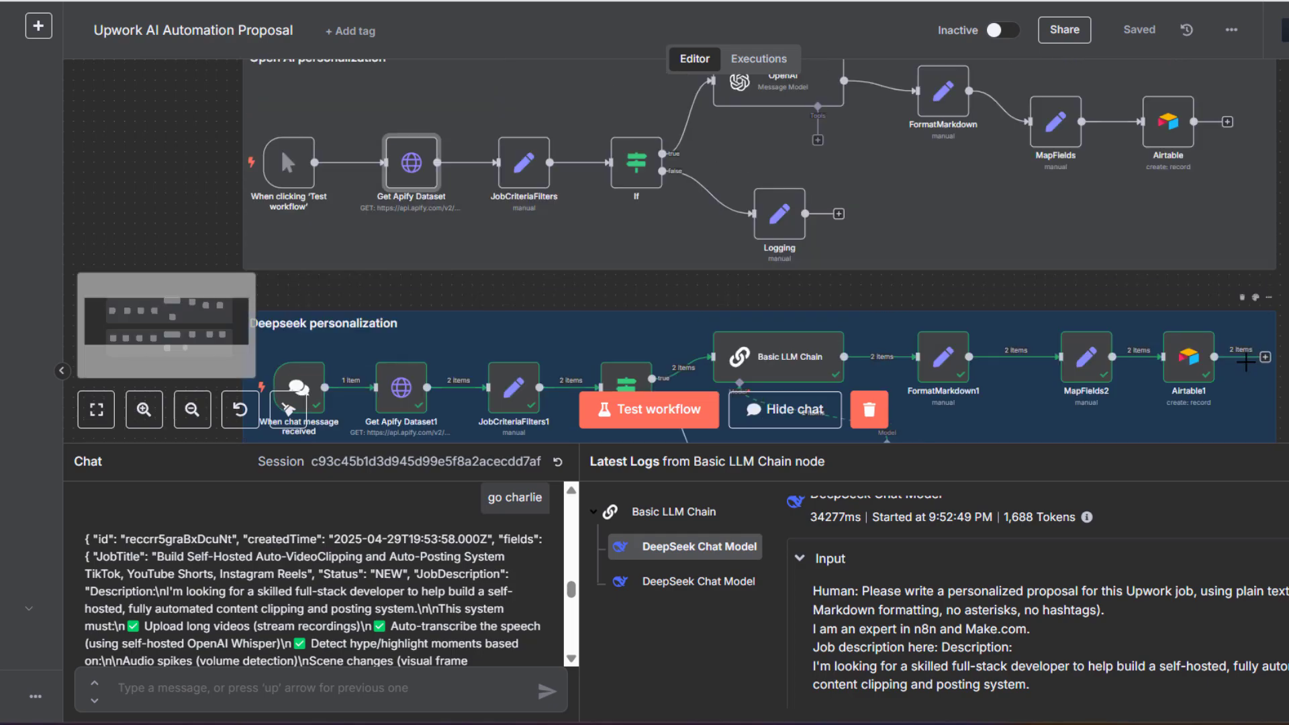
pyautogui.scroll(3, 1033, 316)
pyautogui.scroll(-3, 1165, 248)
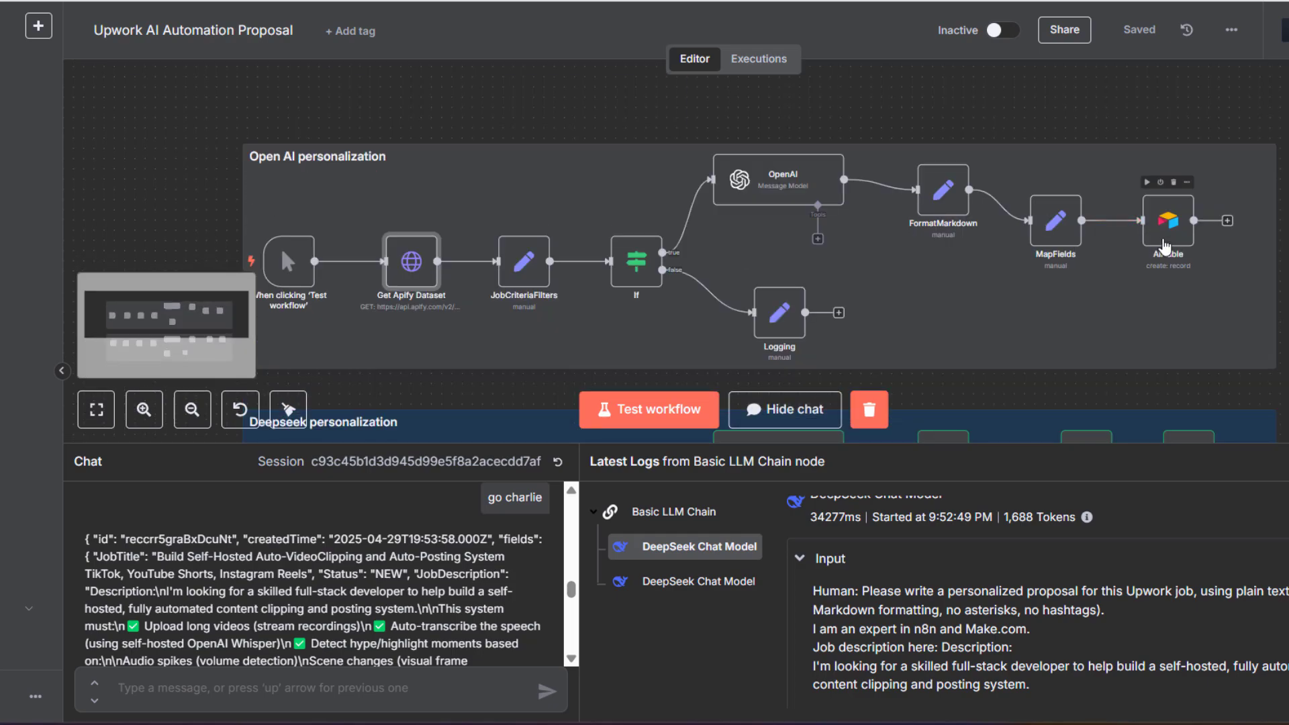
pyautogui.scroll(-2, 1217, 235)
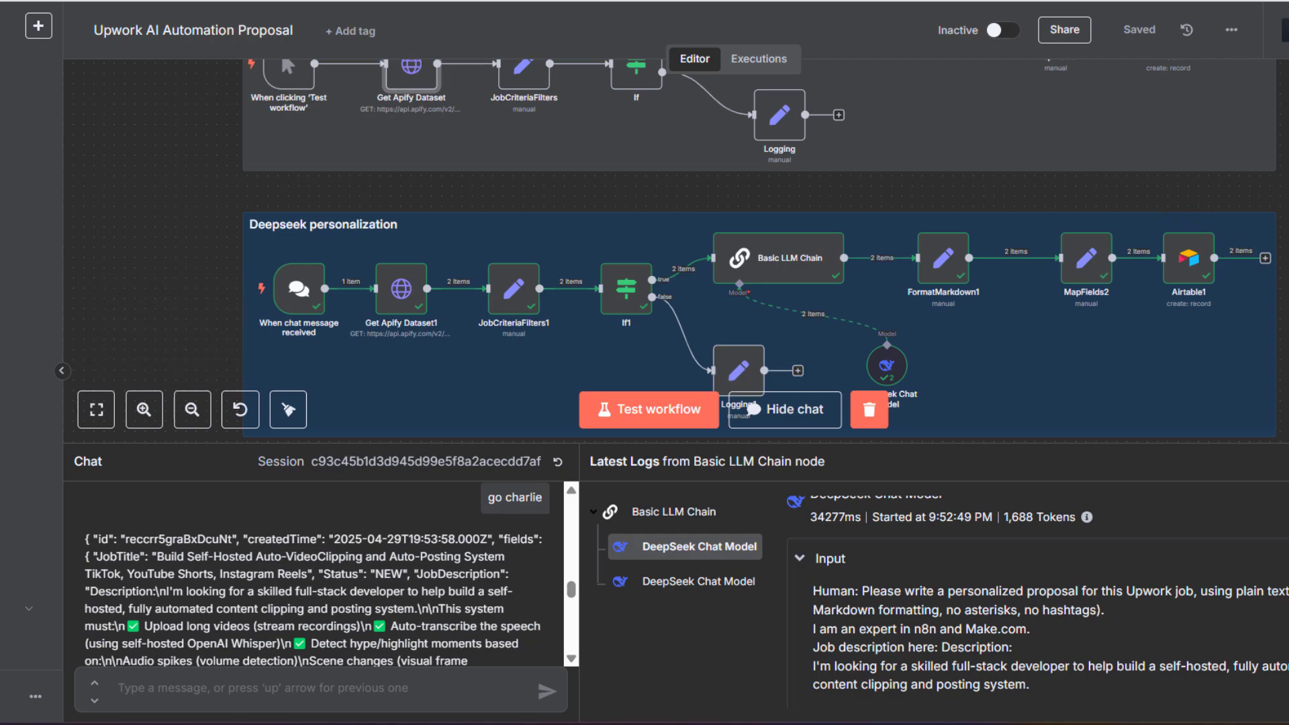
pyautogui.scroll(2, 671, 248)
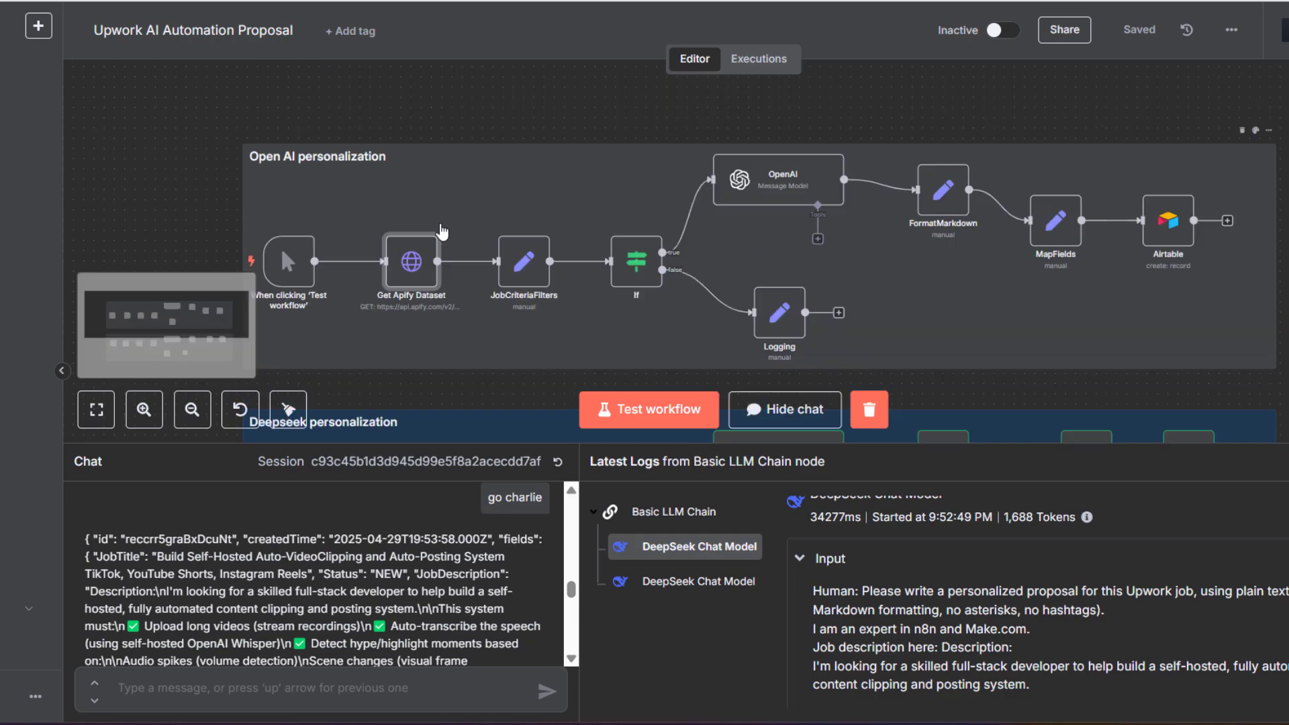
pyautogui.scroll(2, 511, 267)
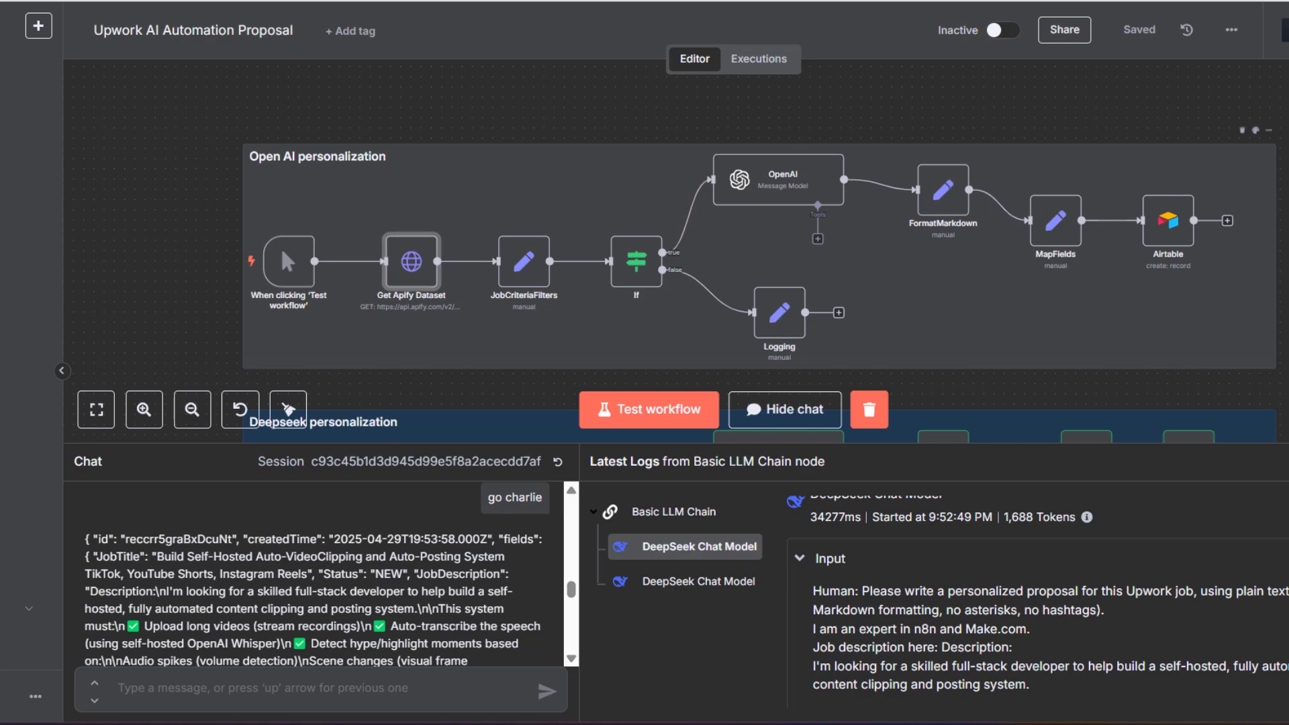
pyautogui.scroll(-2, 759, 256)
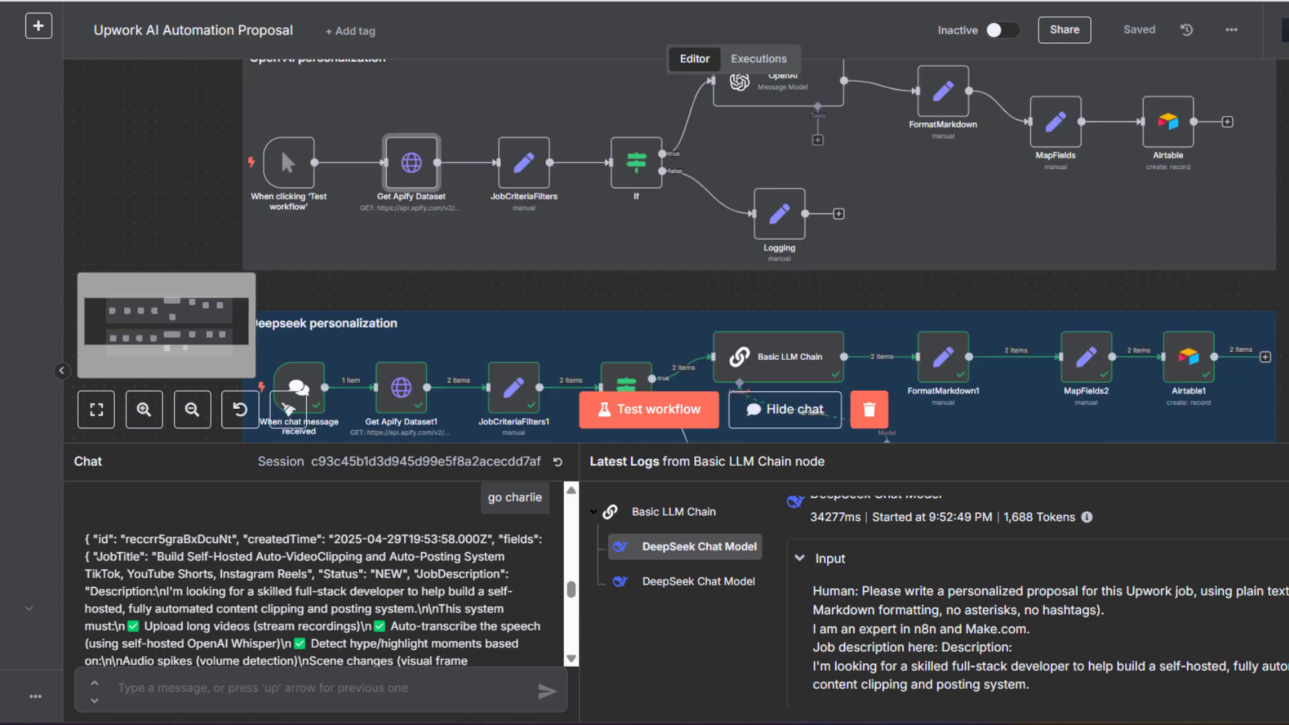
pyautogui.scroll(-1, 678, 250)
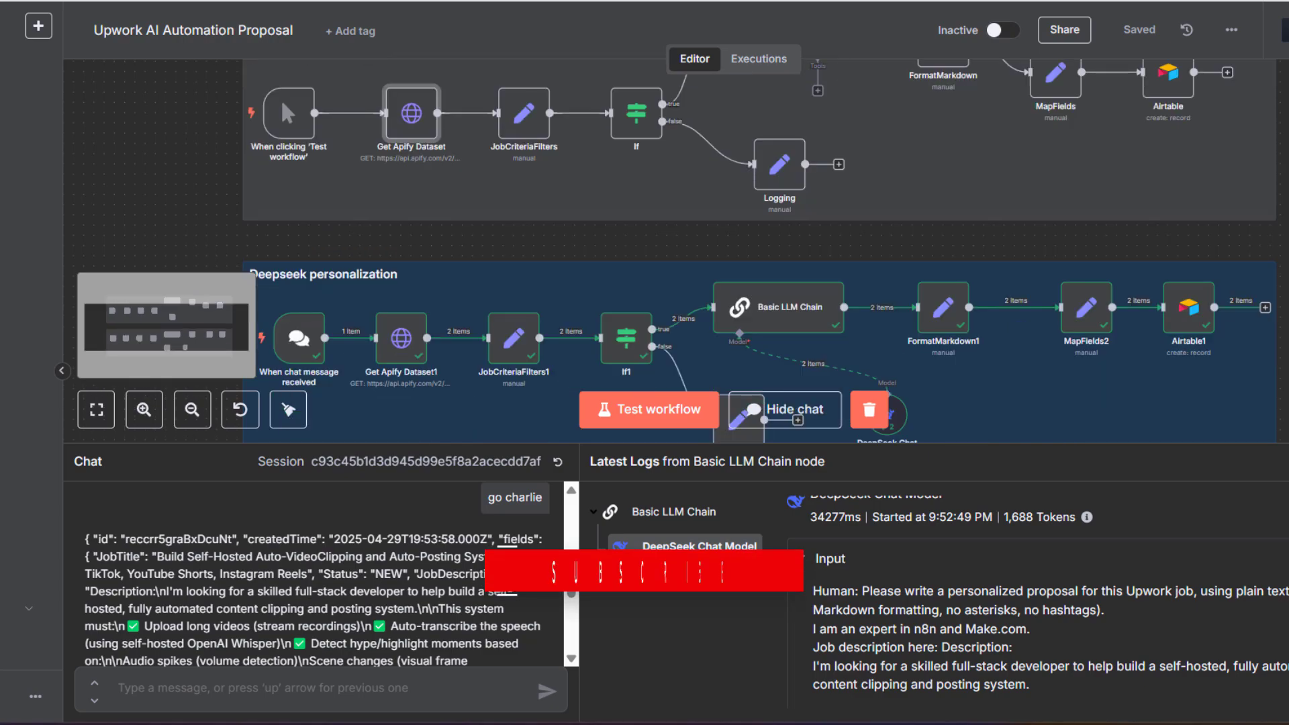
pyautogui.scroll(2, 759, 202)
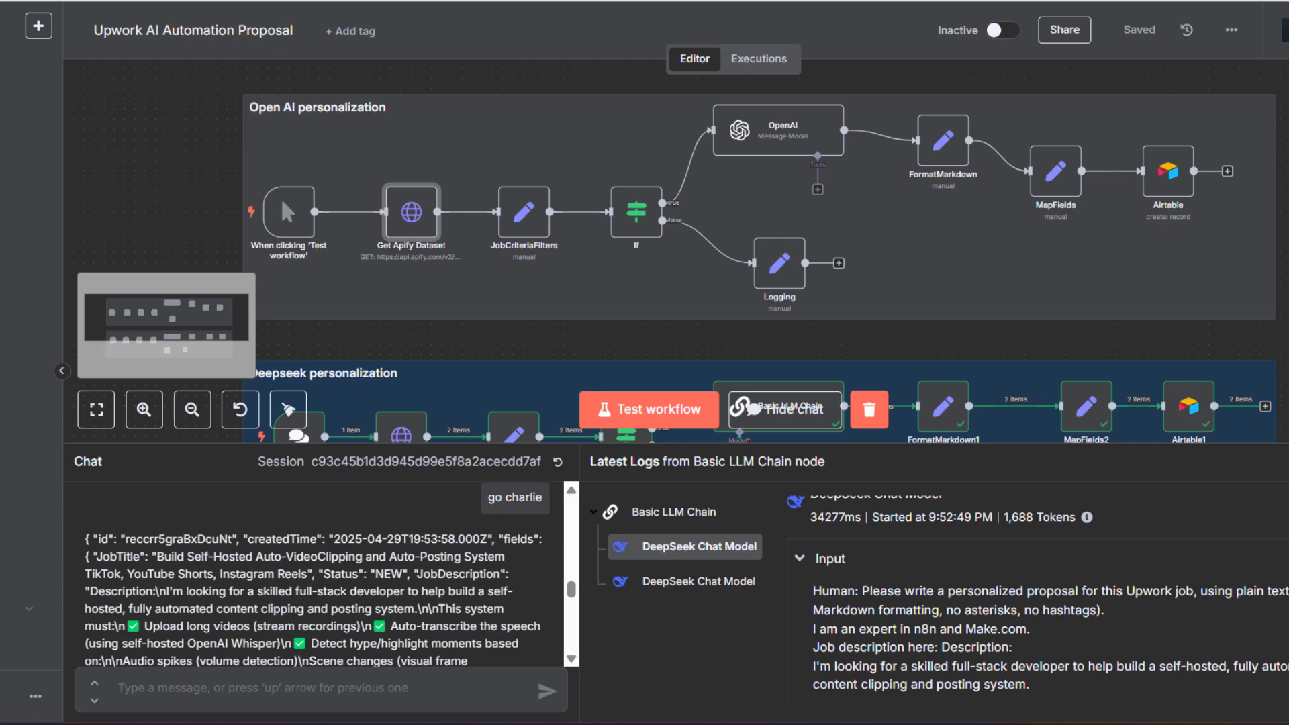
pyautogui.scroll(-3, 759, 249)
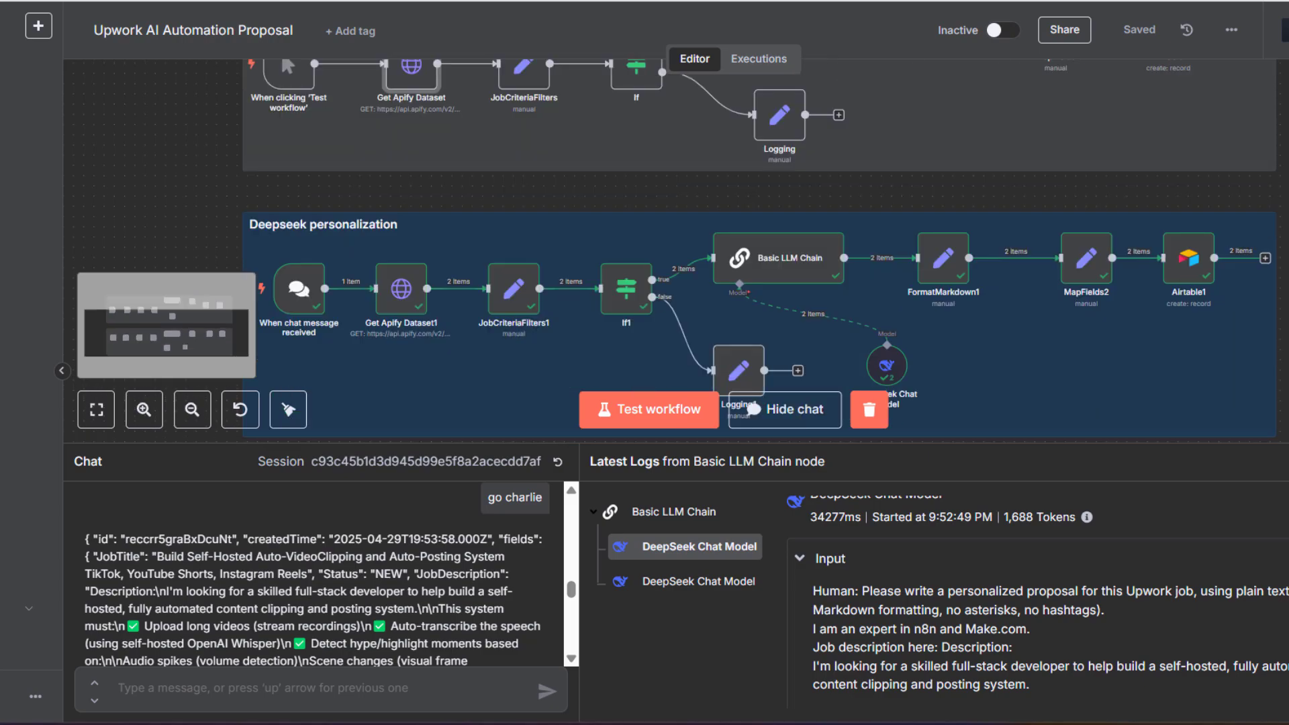
pyautogui.scroll(3, 759, 248)
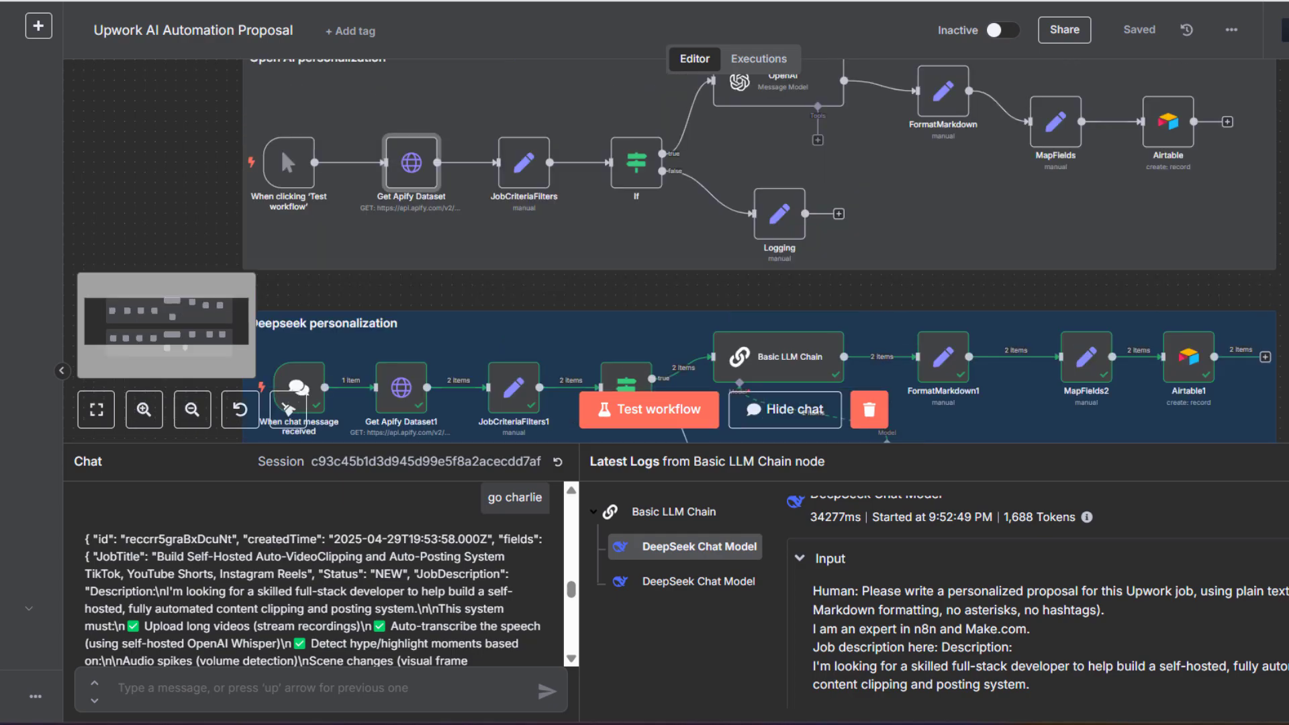
pyautogui.scroll(1, 759, 248)
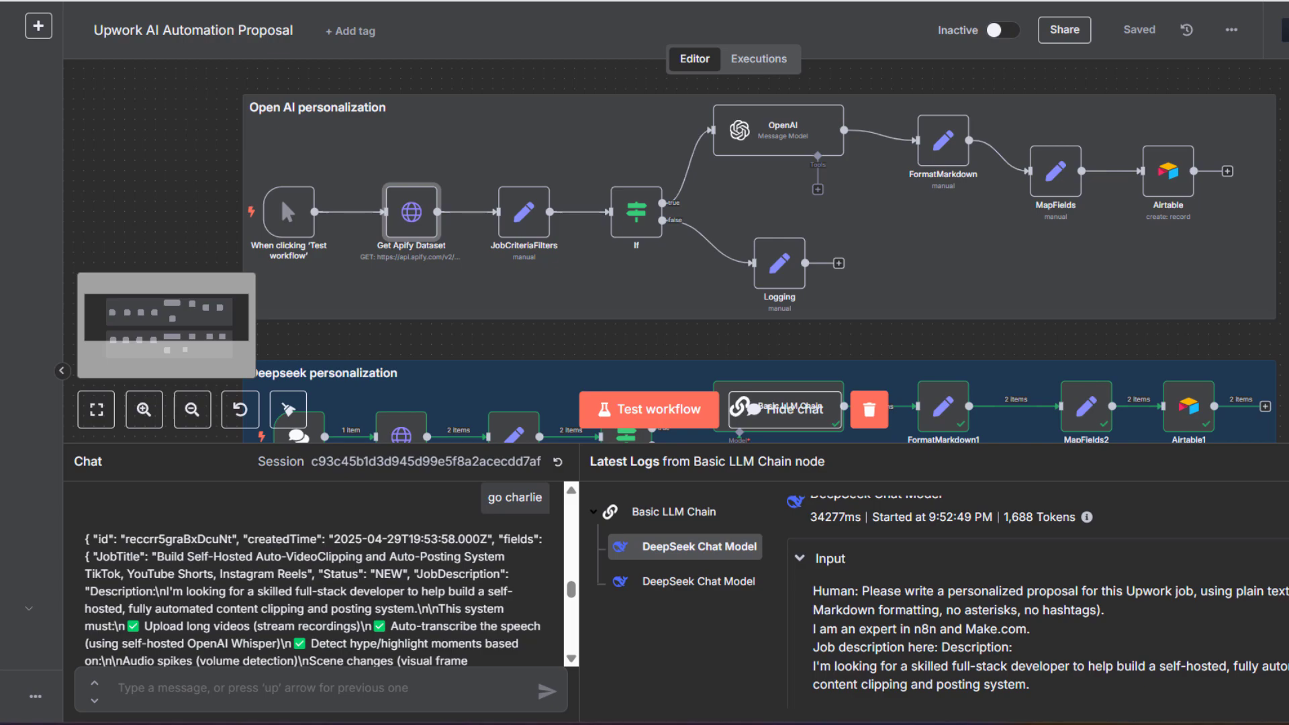
pyautogui.scroll(-1, 759, 248)
pyautogui.scroll(1, 758, 248)
pyautogui.scroll(-2, 521, 216)
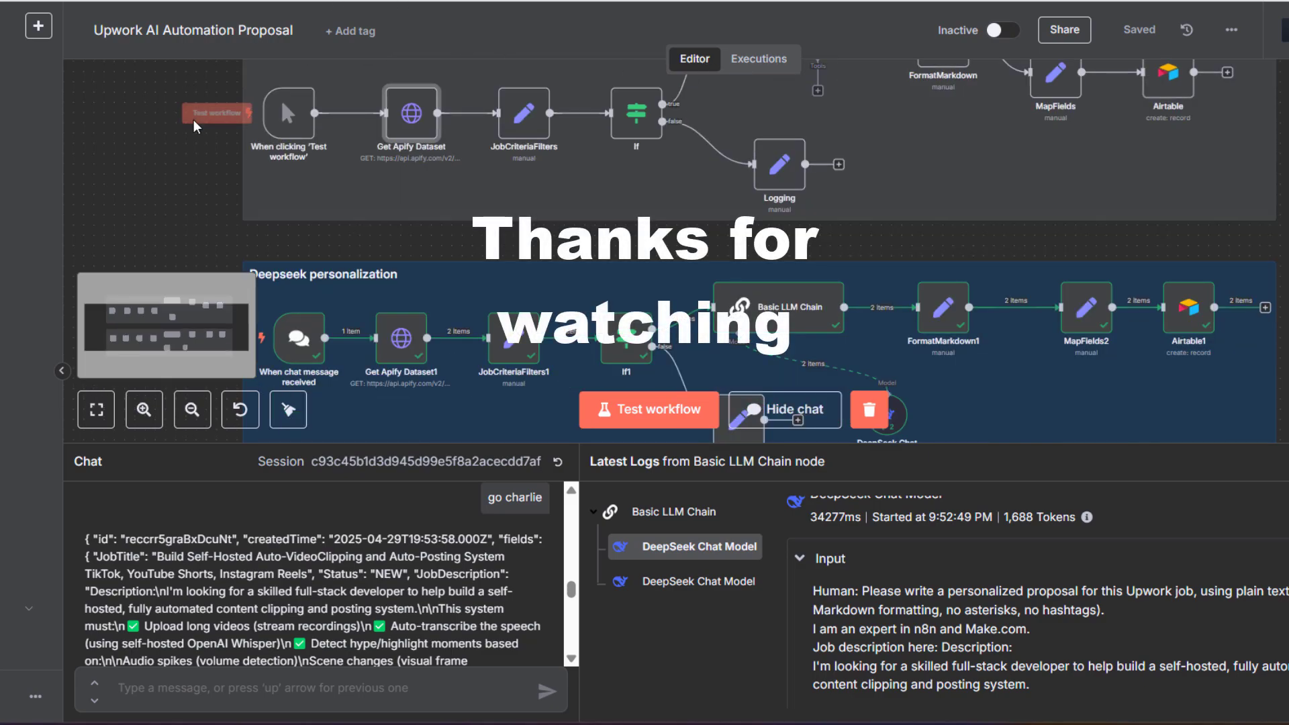